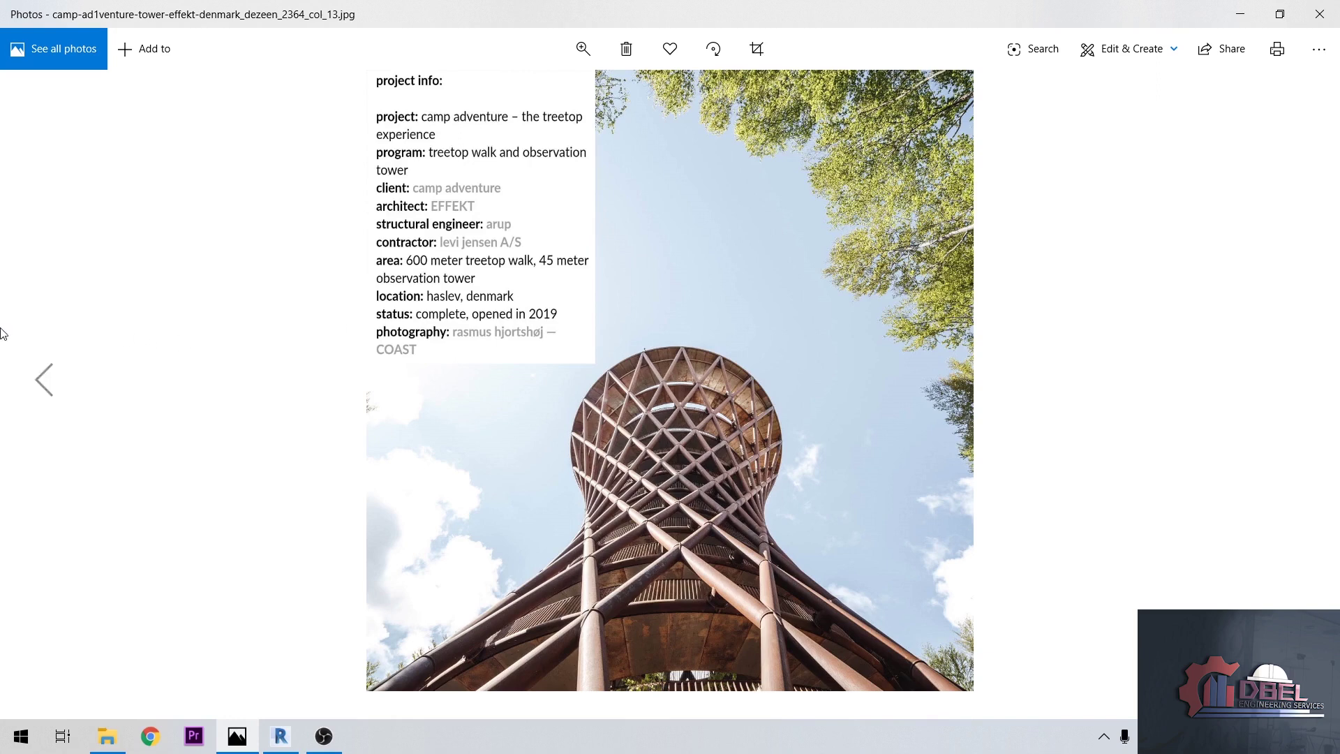
- Step back two photos to Screenshot (6).png, the Revit lattice tower model
left_click(46, 379)
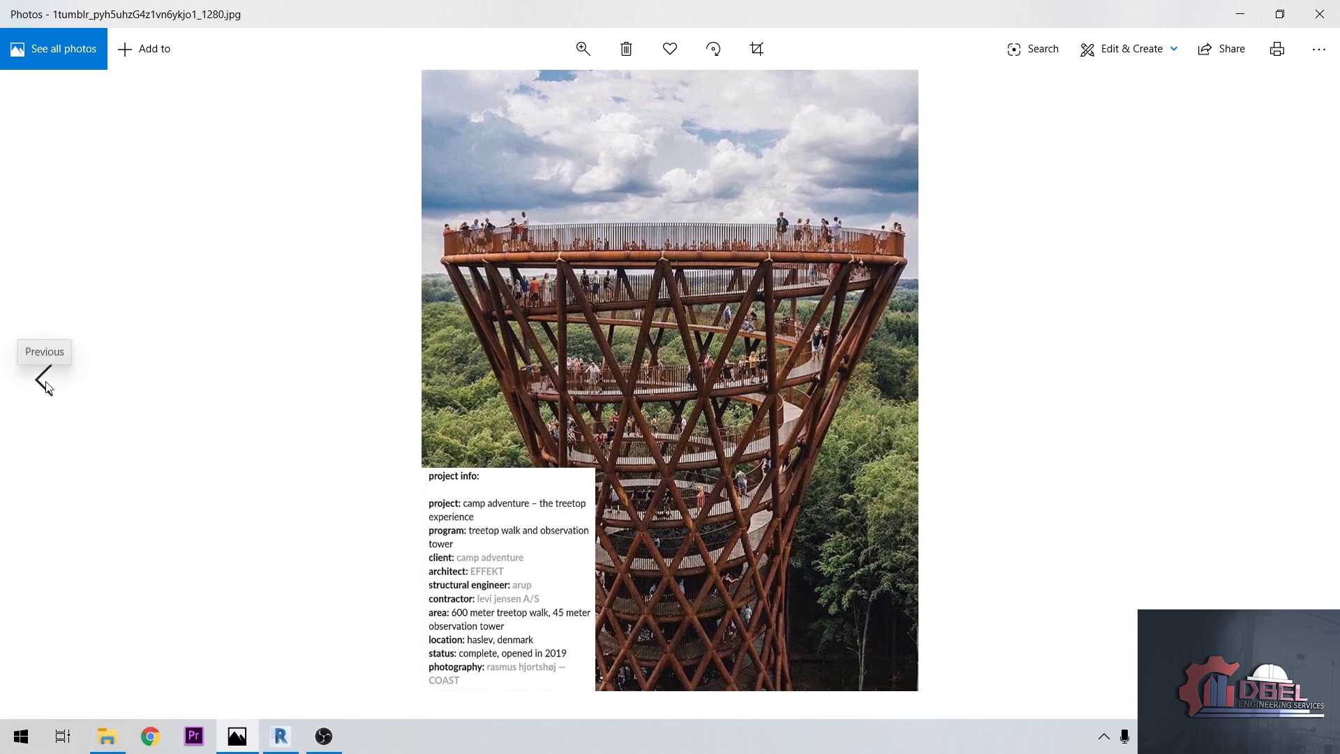
left_click(47, 388)
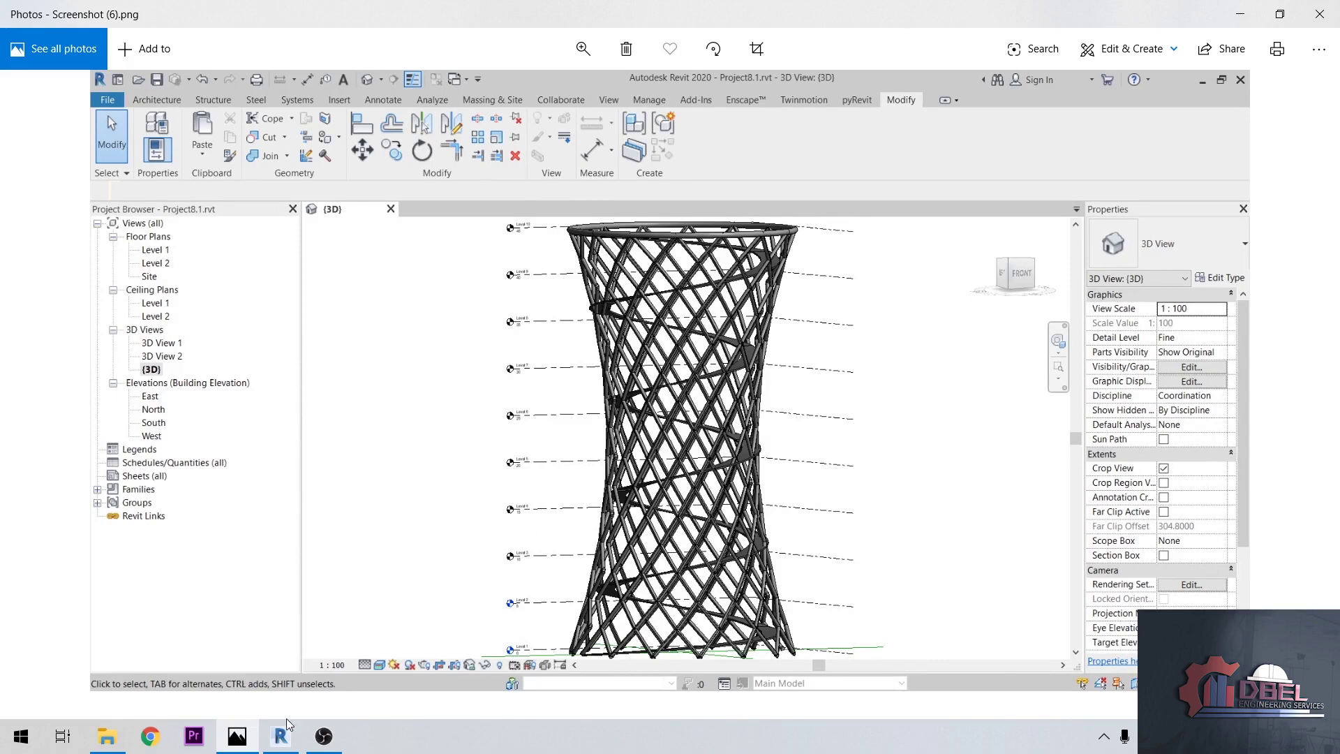
- Create a new project from the US Metric DefaultMetric.rte template, opening Project2 at Level 1
mouse_move(292, 726)
left_click(334, 615)
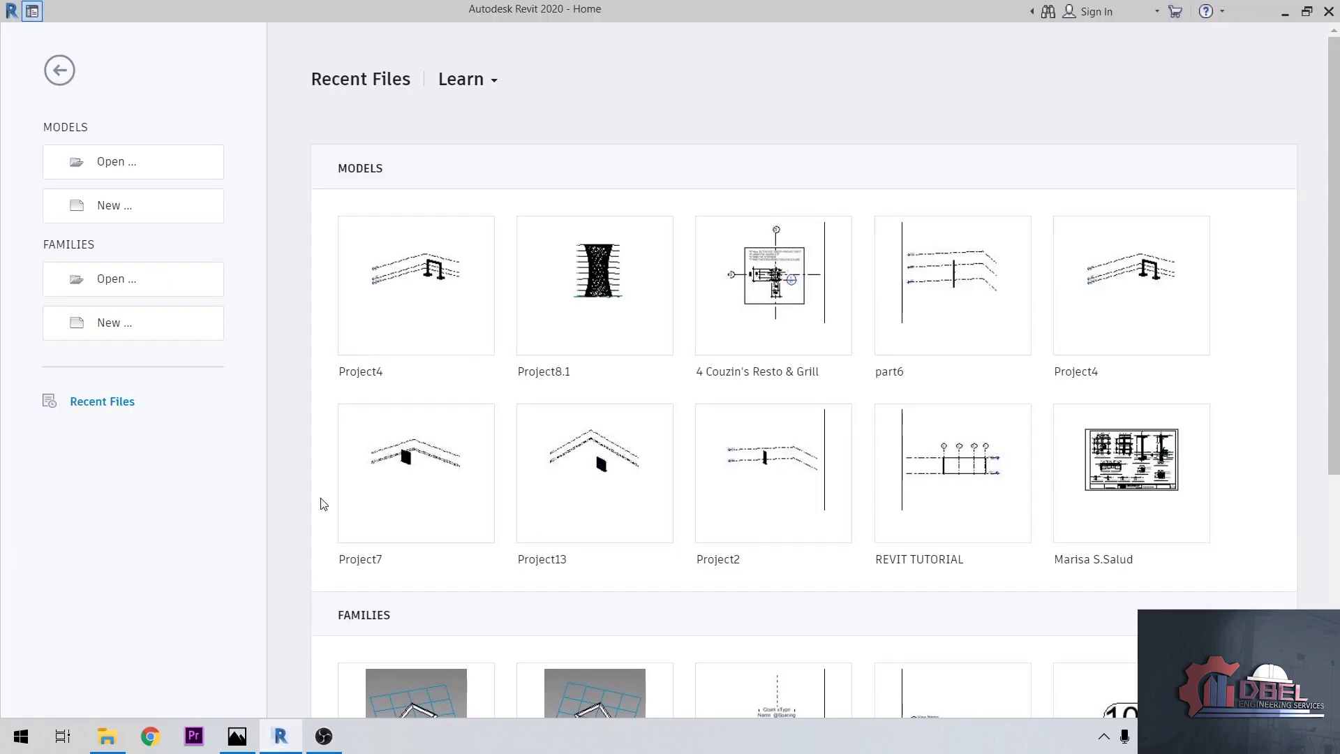
left_click(148, 213)
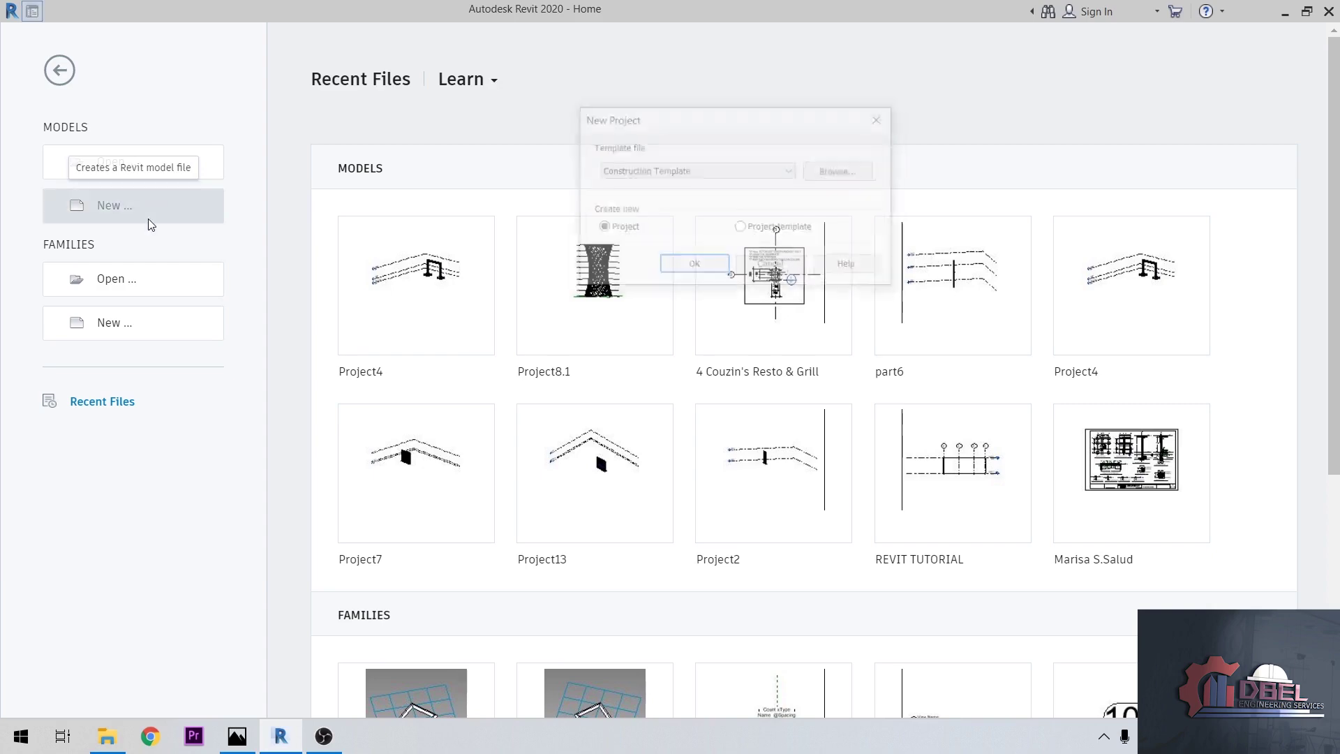
left_click(850, 178)
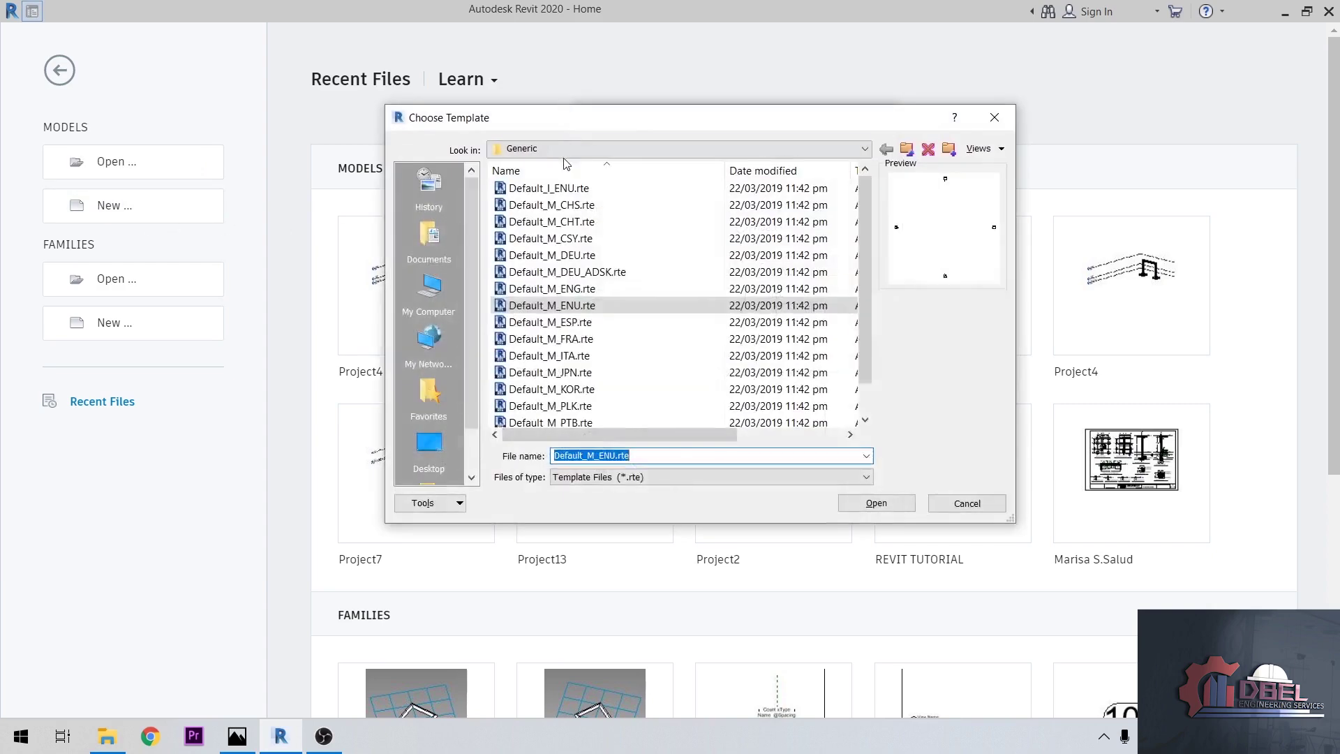
left_click(568, 148)
left_click(613, 249)
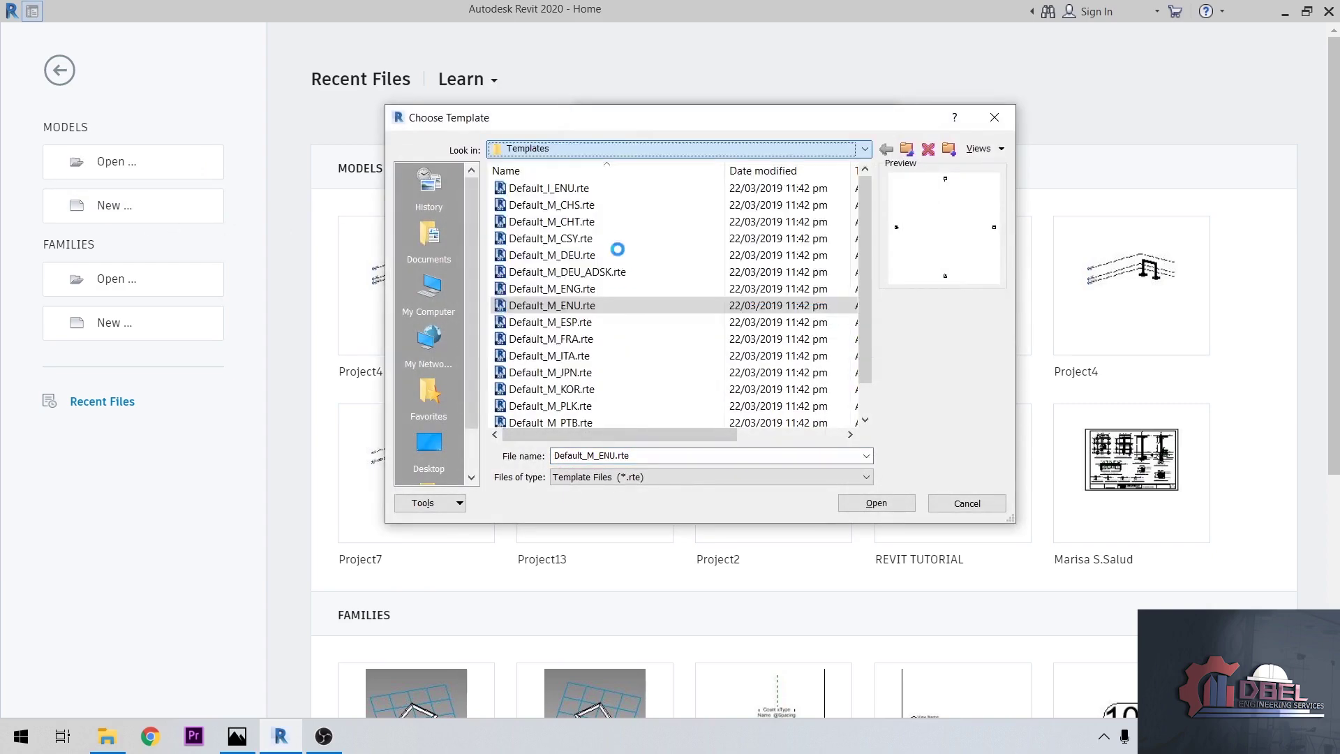
double_click(572, 225)
left_click(583, 225)
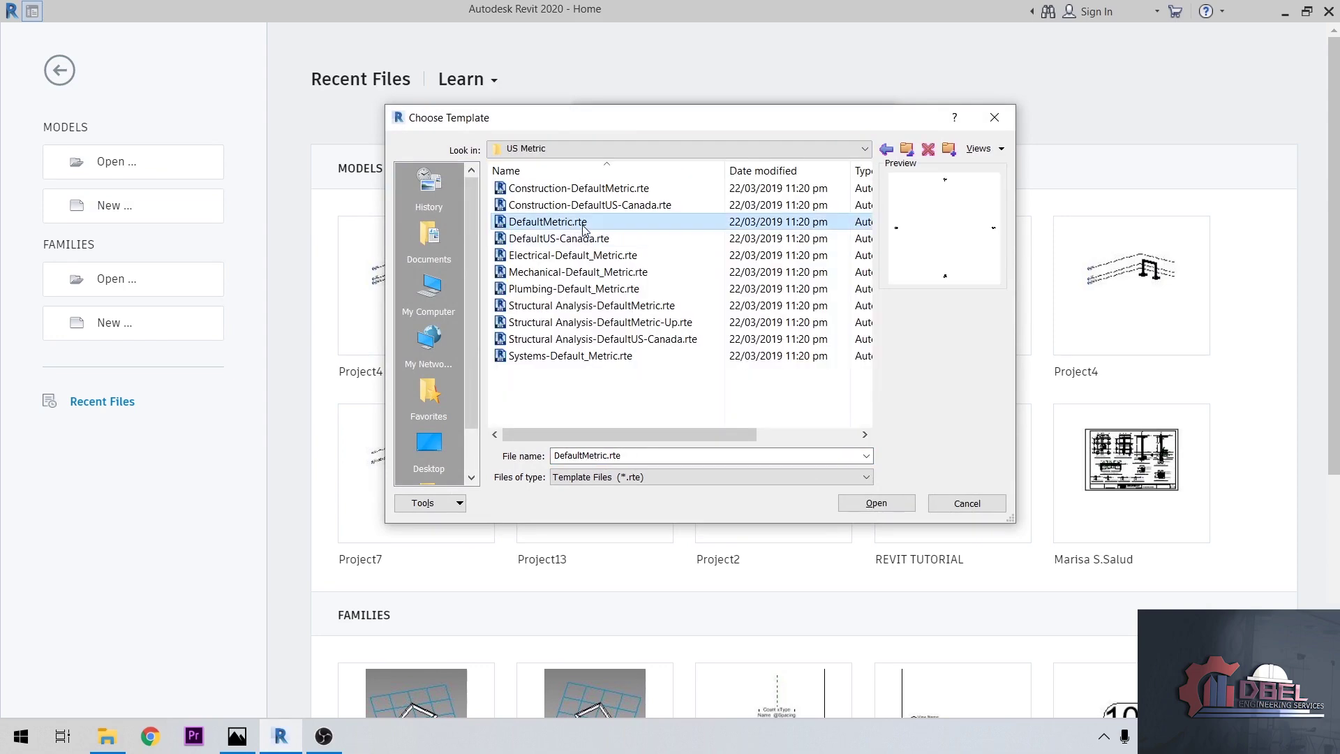
left_click(846, 499)
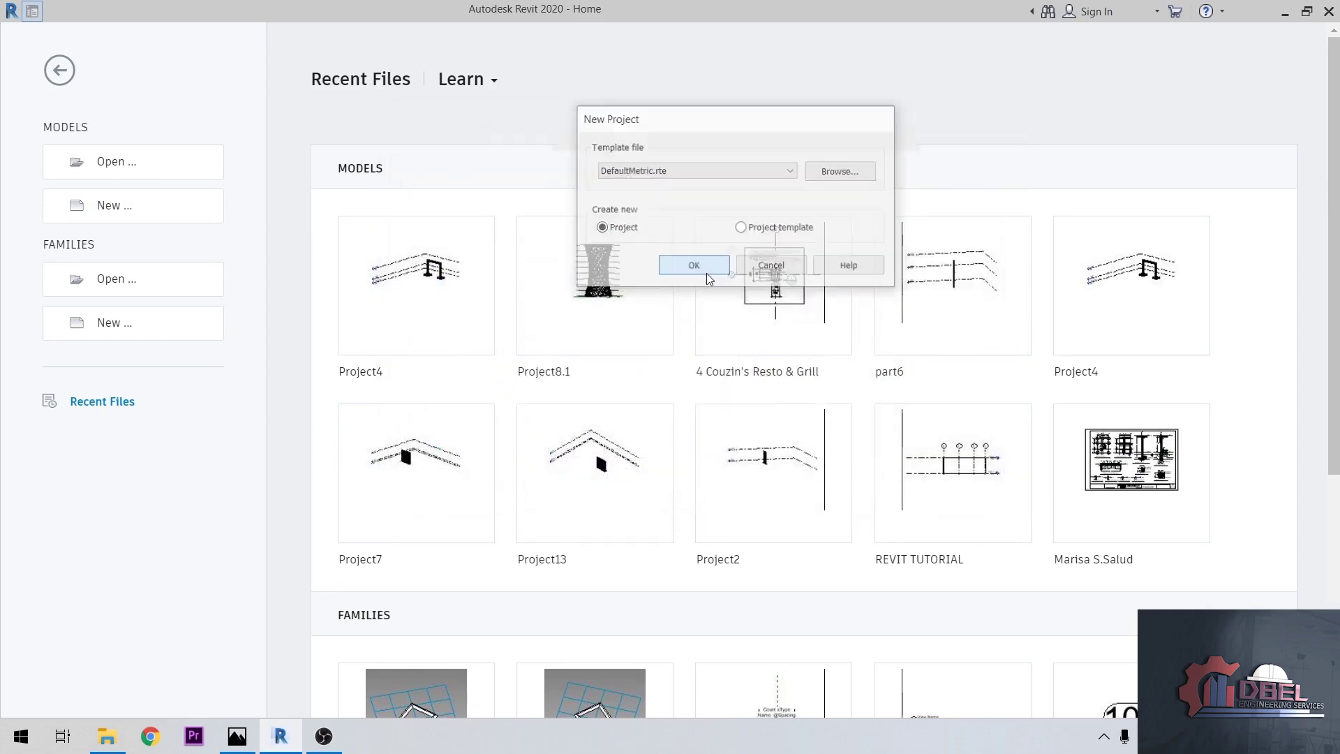
left_click(707, 271)
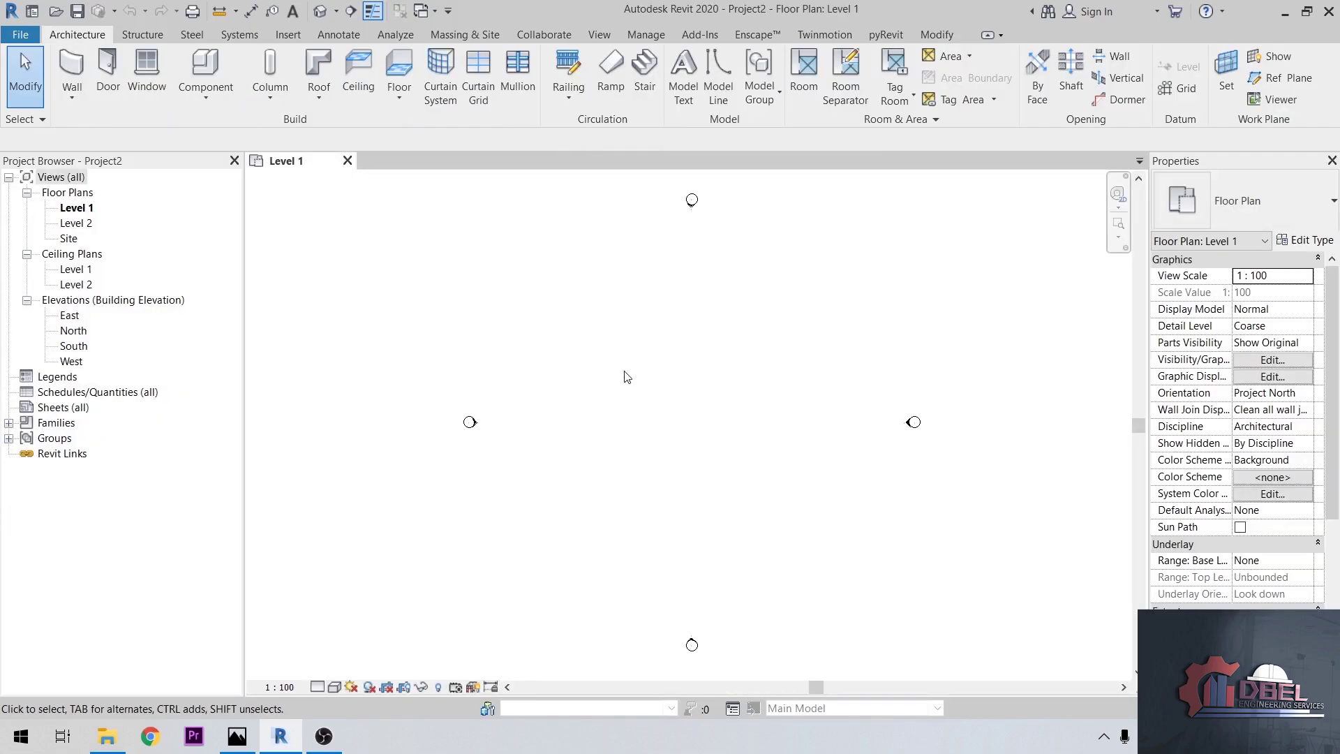
- Open the North elevation and set length units (UN) to Meters rounded to 2 decimal places
double_click(78, 332)
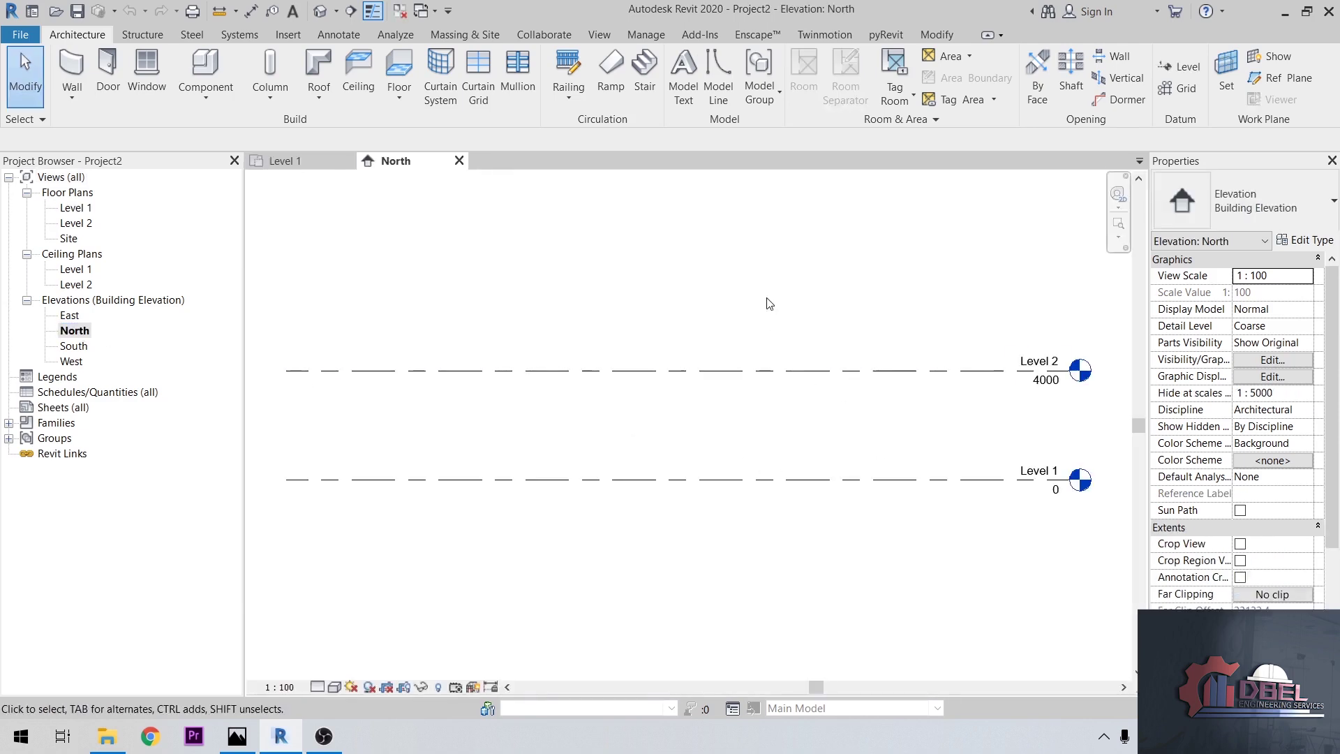
key("u")
key("n")
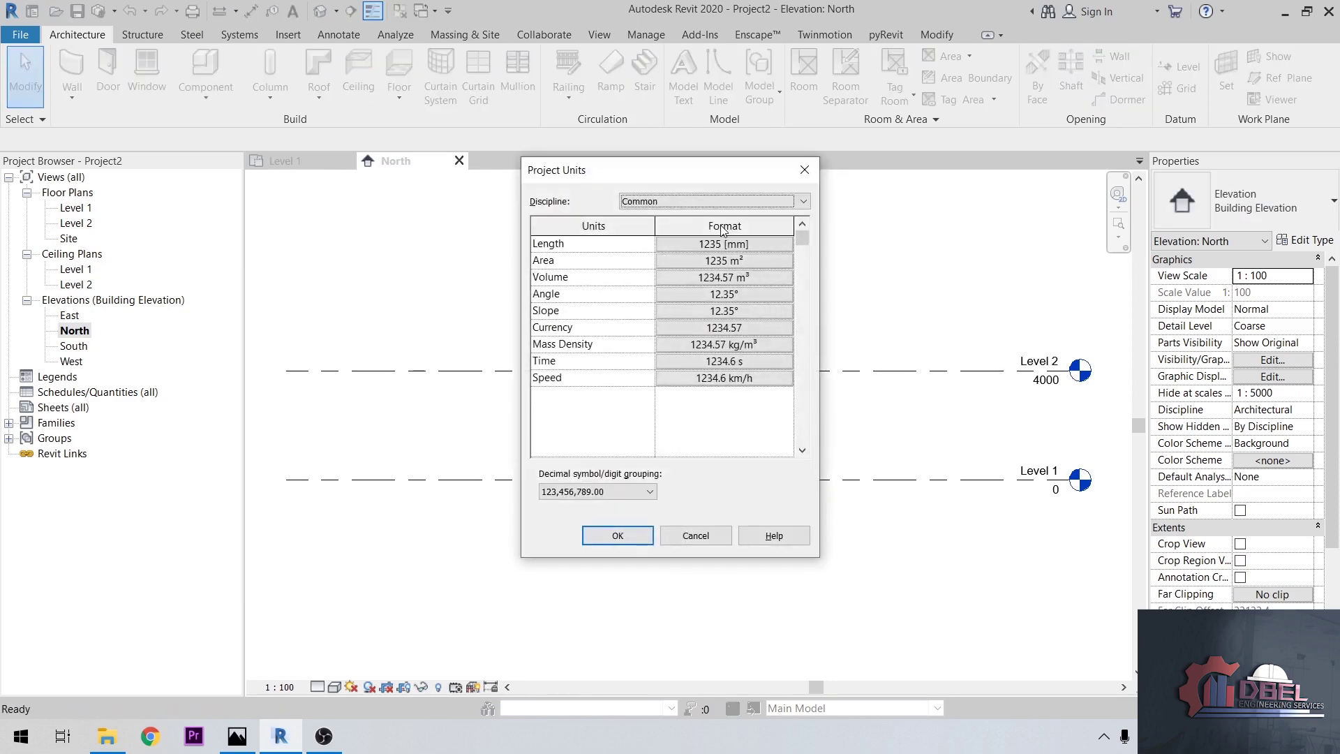
left_click(722, 243)
left_click(705, 272)
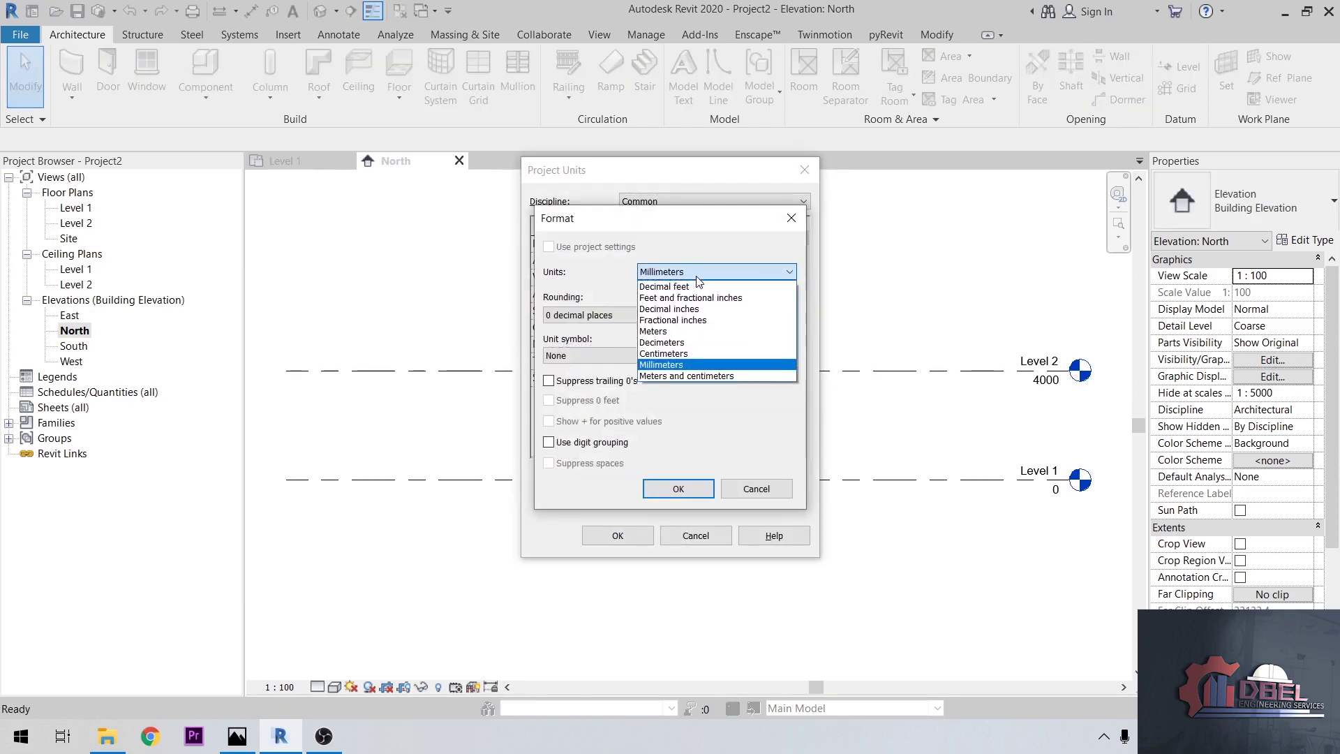
left_click(691, 331)
left_click(601, 315)
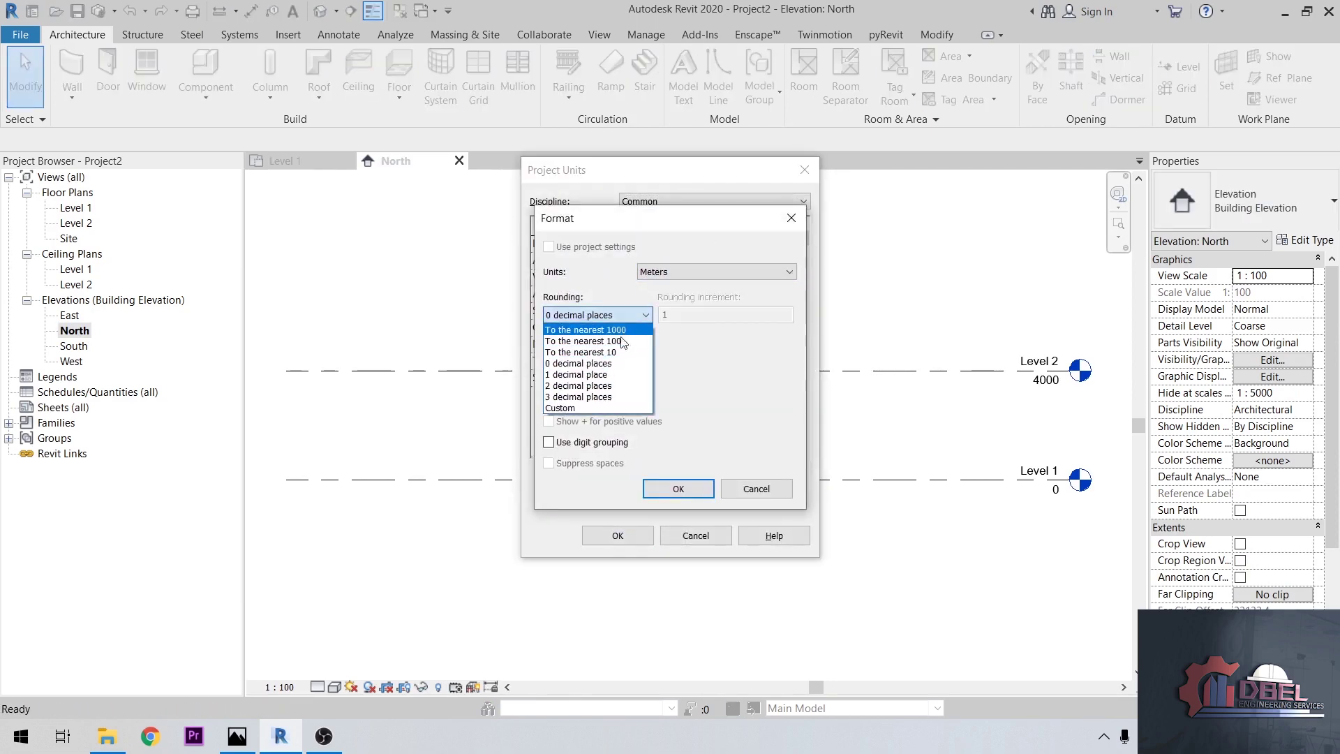
left_click(613, 386)
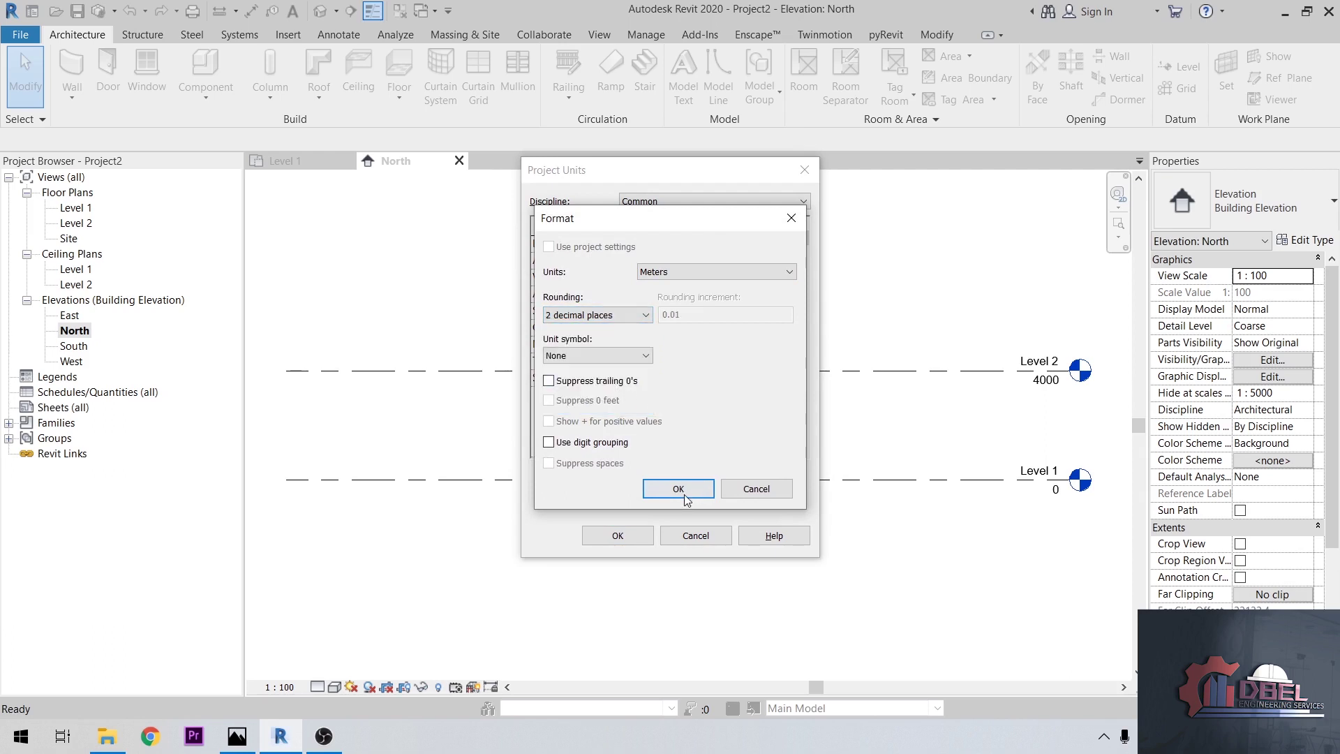
left_click(676, 488)
left_click(616, 534)
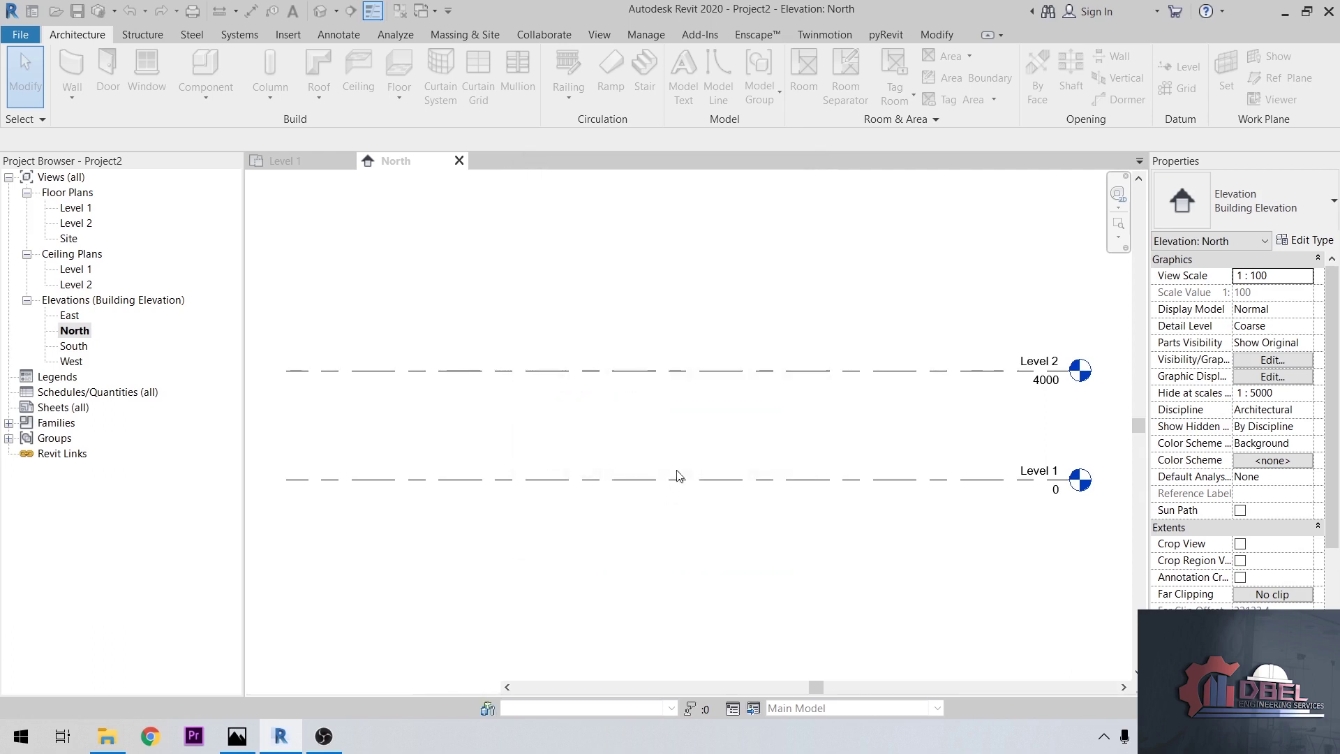
- Change Level 2's elevation to 3.00 m
scroll(1050, 380, "up", 2)
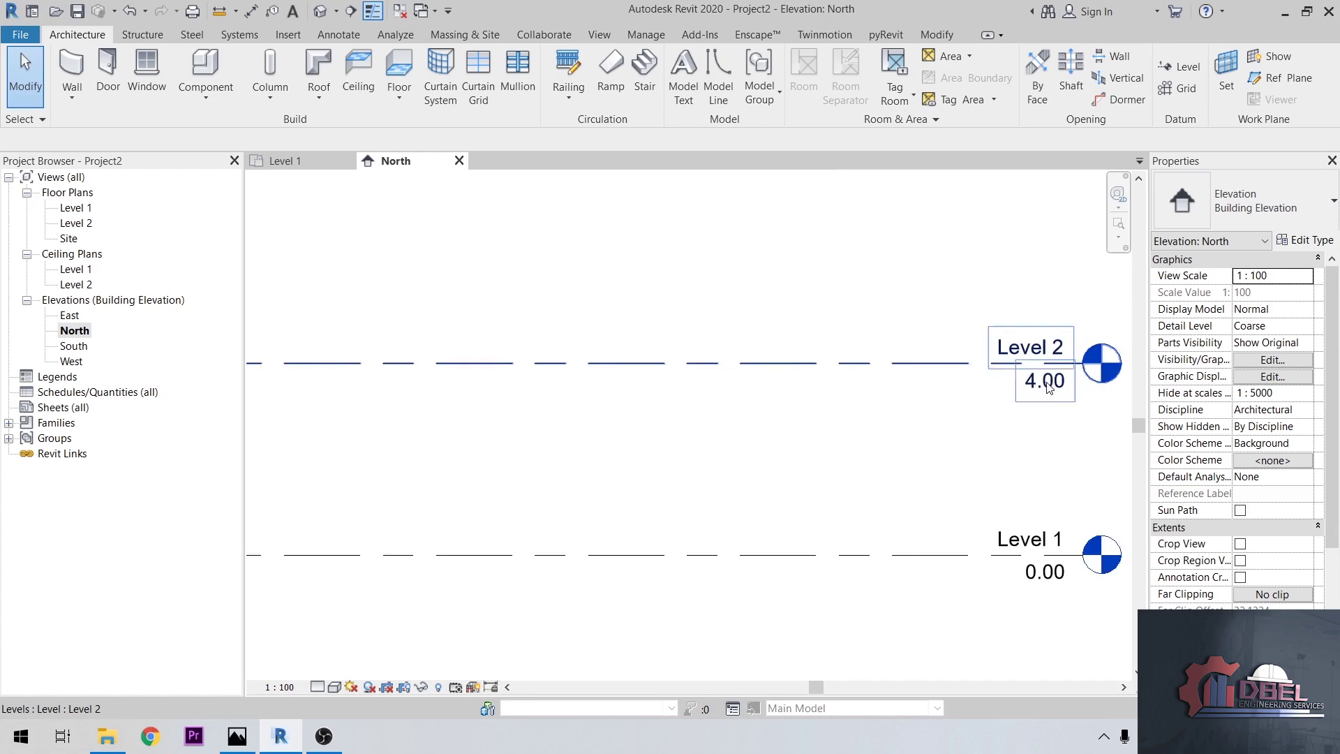
left_click(1044, 381)
left_click(1041, 383)
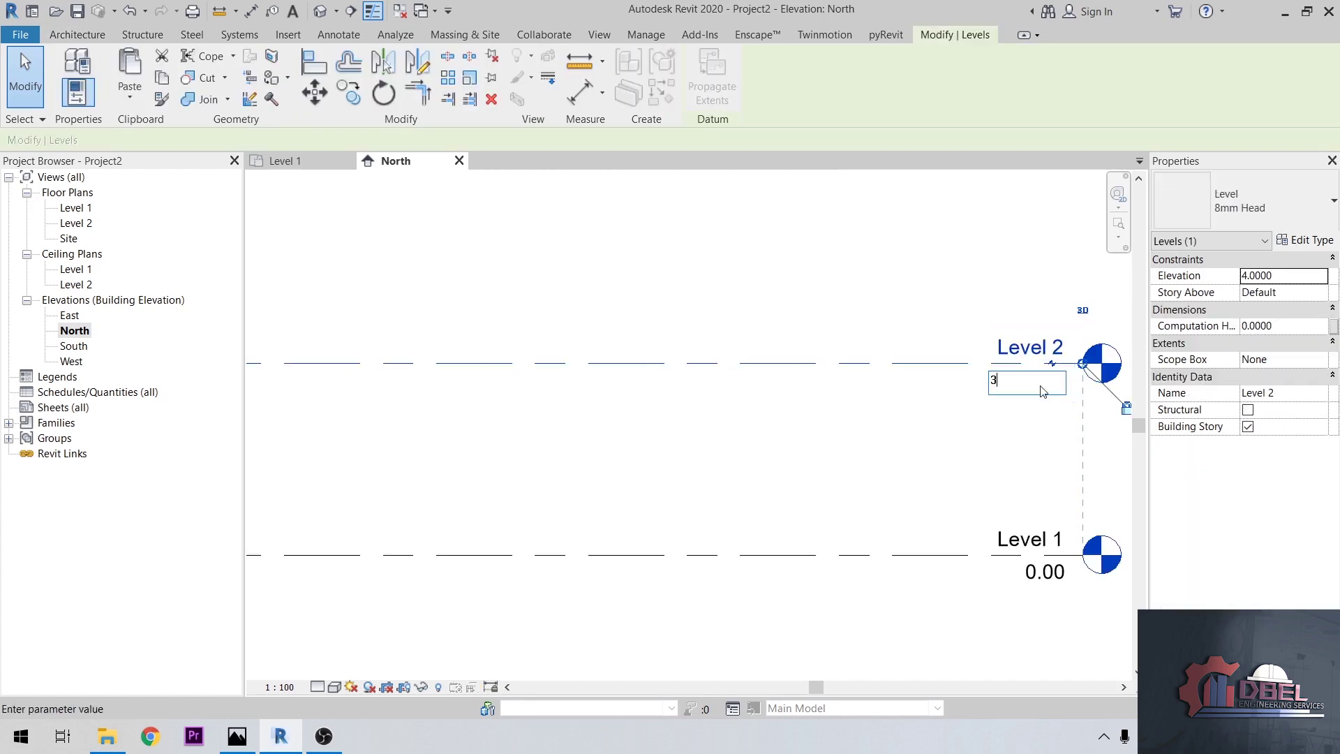
key("Return")
left_click(857, 457)
- Copy Level 2 upward with CO to create Levels 3 and 4 at 6 m and 9 m
scroll(834, 472, "down", 4)
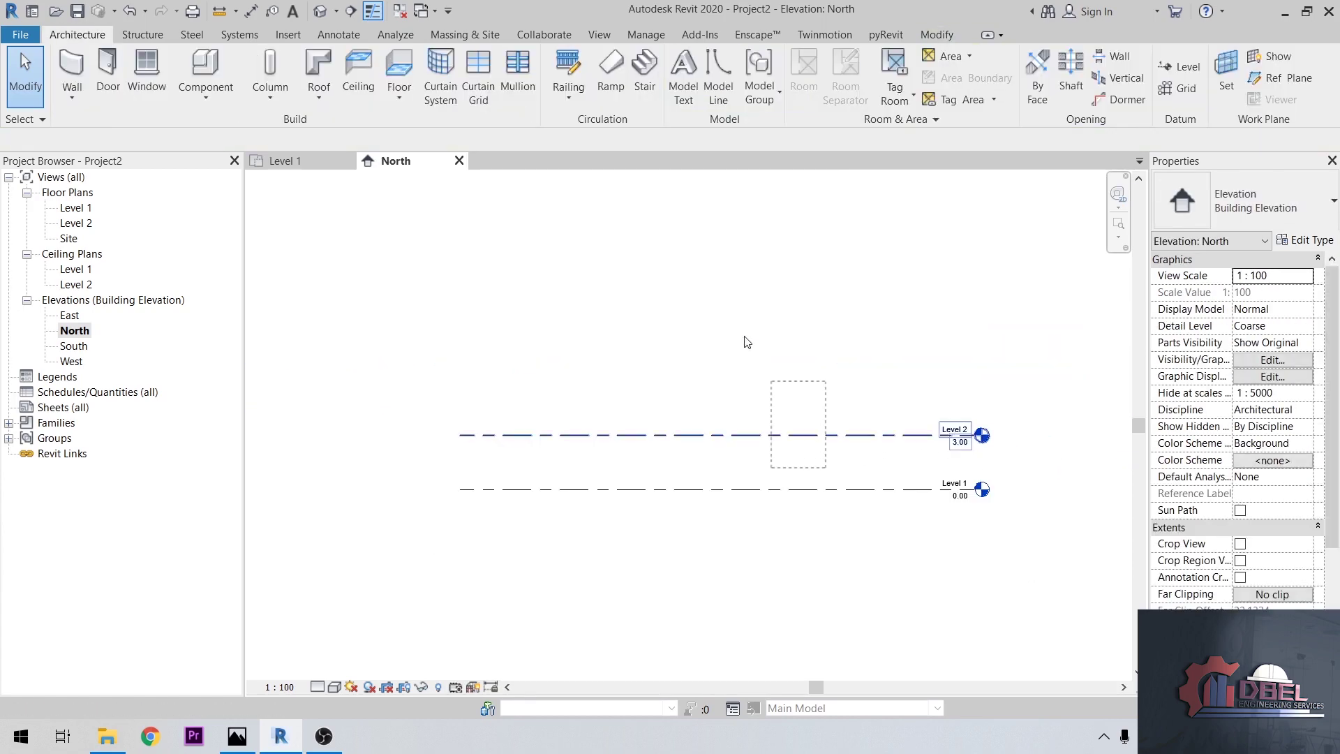
left_click(741, 434)
left_click(314, 91)
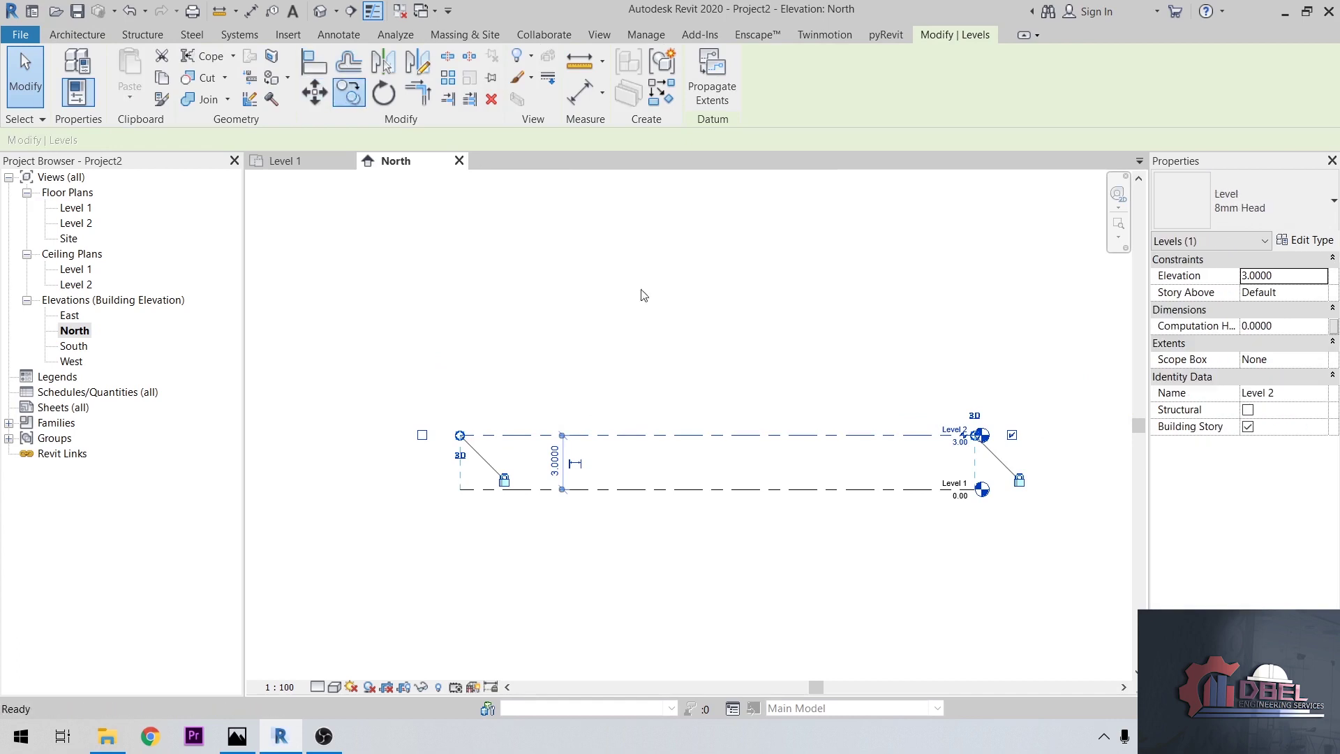
key("c")
key("o")
left_click(755, 489)
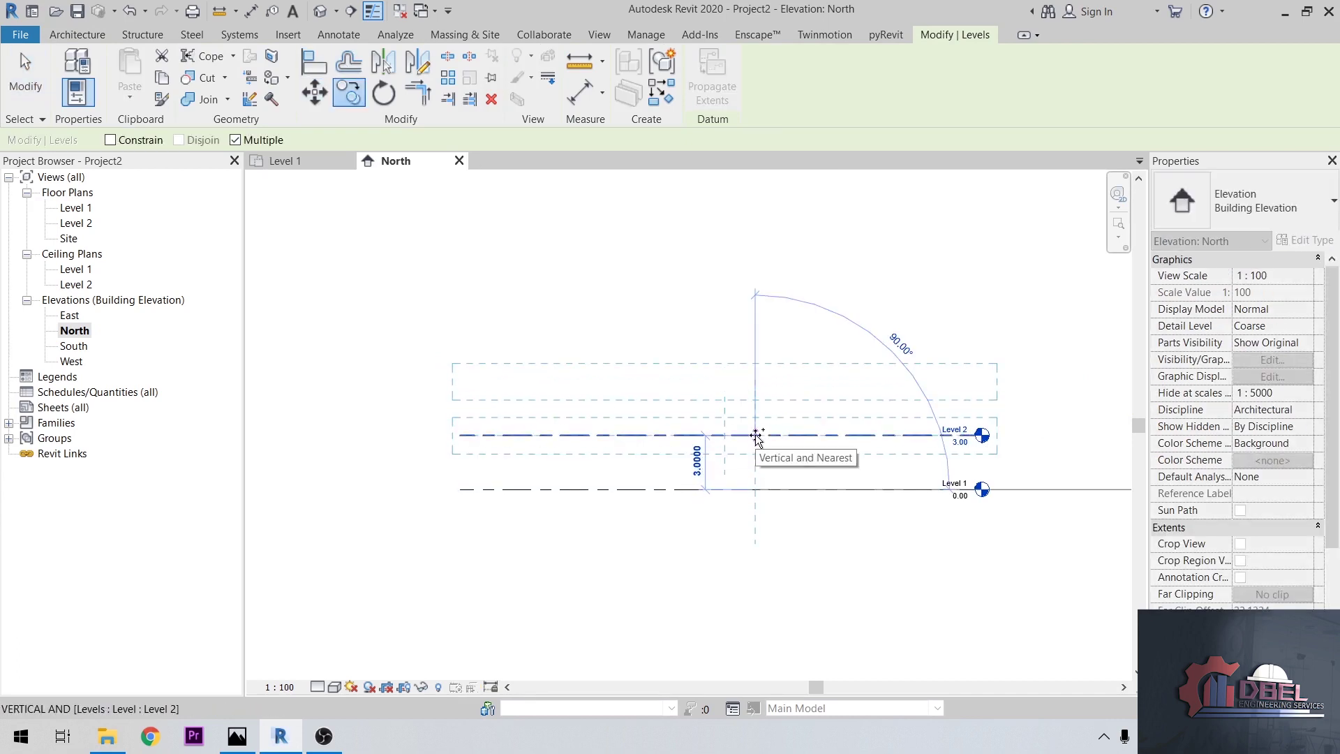
left_click(755, 435)
left_click(754, 381)
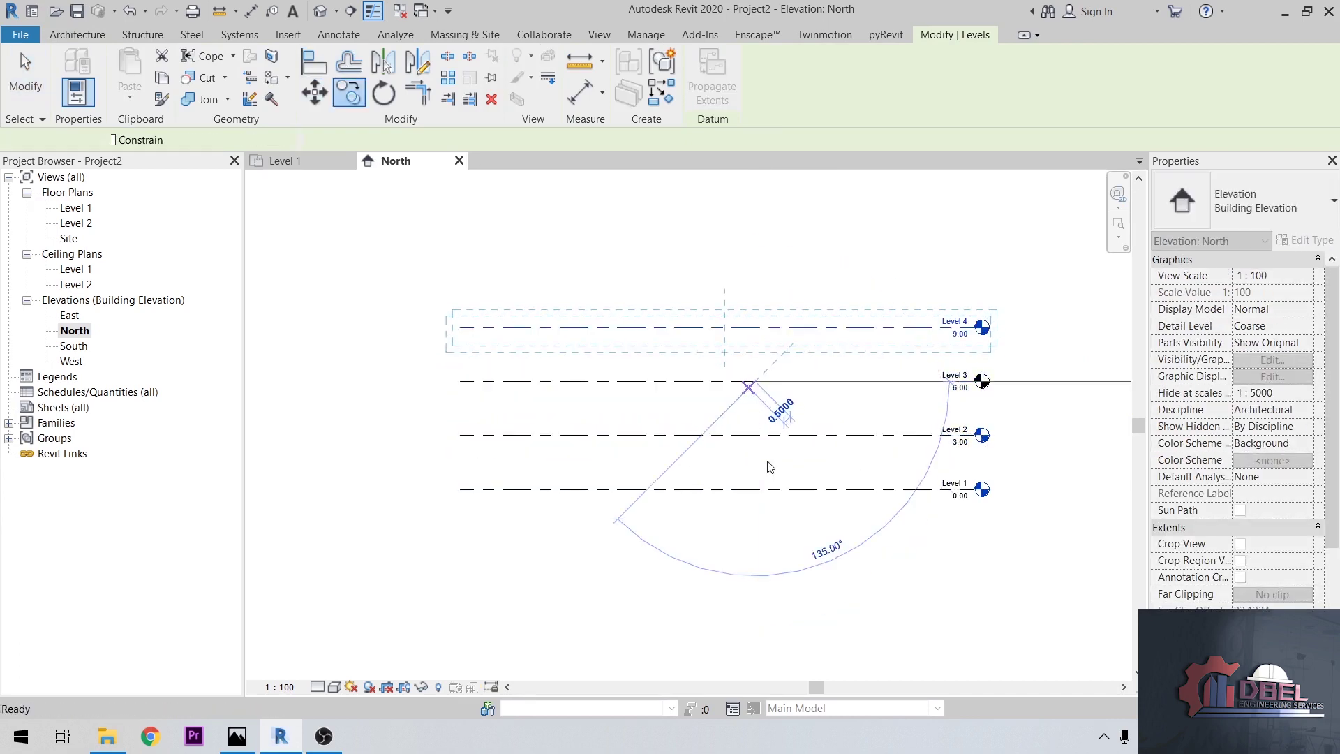
key("Escape")
key("Escape")
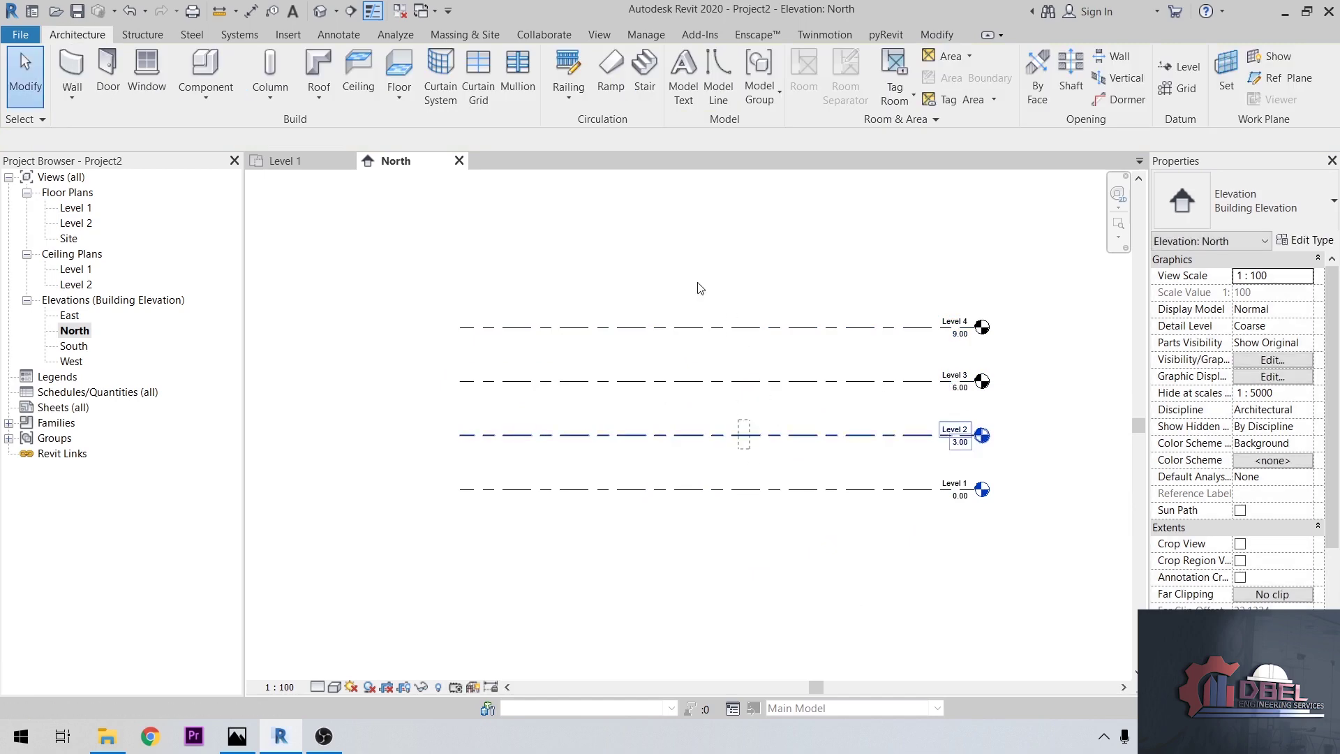
- Copy Levels 2–4 upward to create Levels 5 to 7
left_click_drag(700, 288, 744, 477)
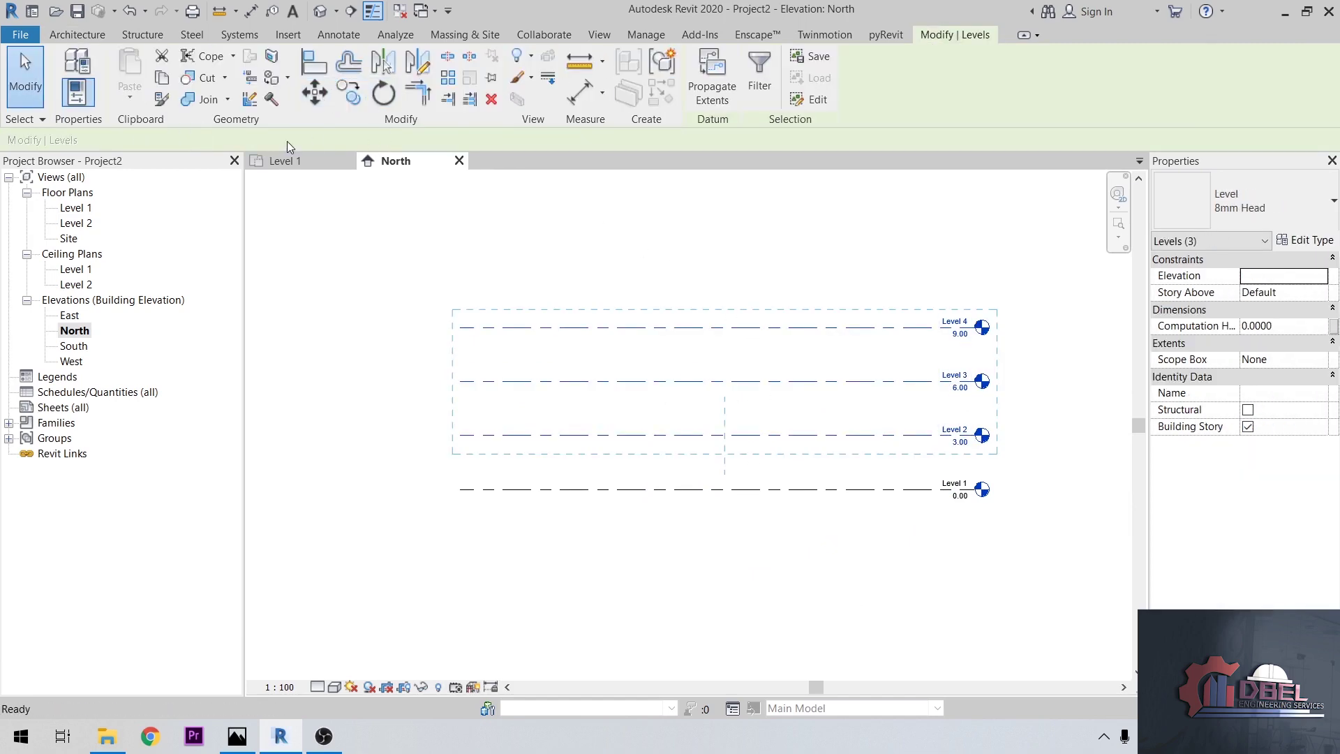
key("c")
key("o")
left_click(716, 489)
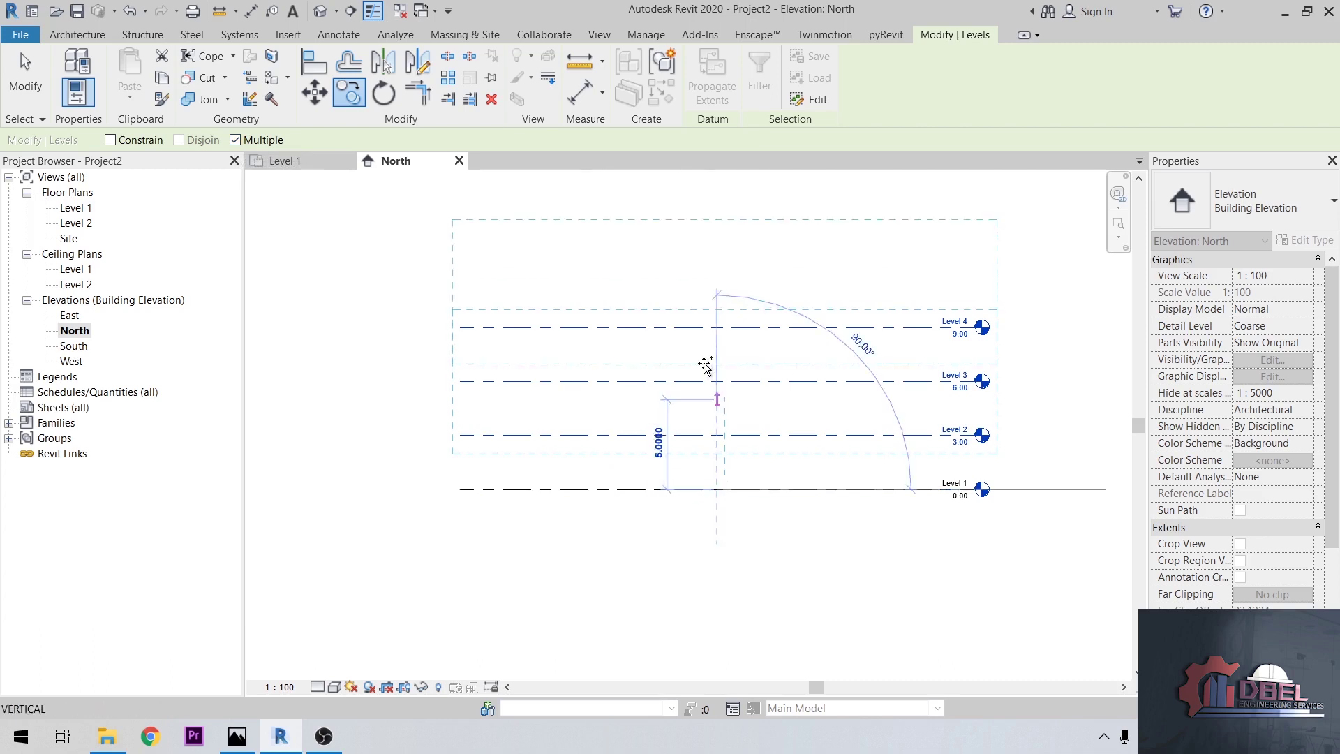
left_click(717, 327)
key("Escape")
- Keep copying the three-level set upward, adding Levels 8 through 16 up to 45.00 m
middle_click_drag(717, 327, 697, 541)
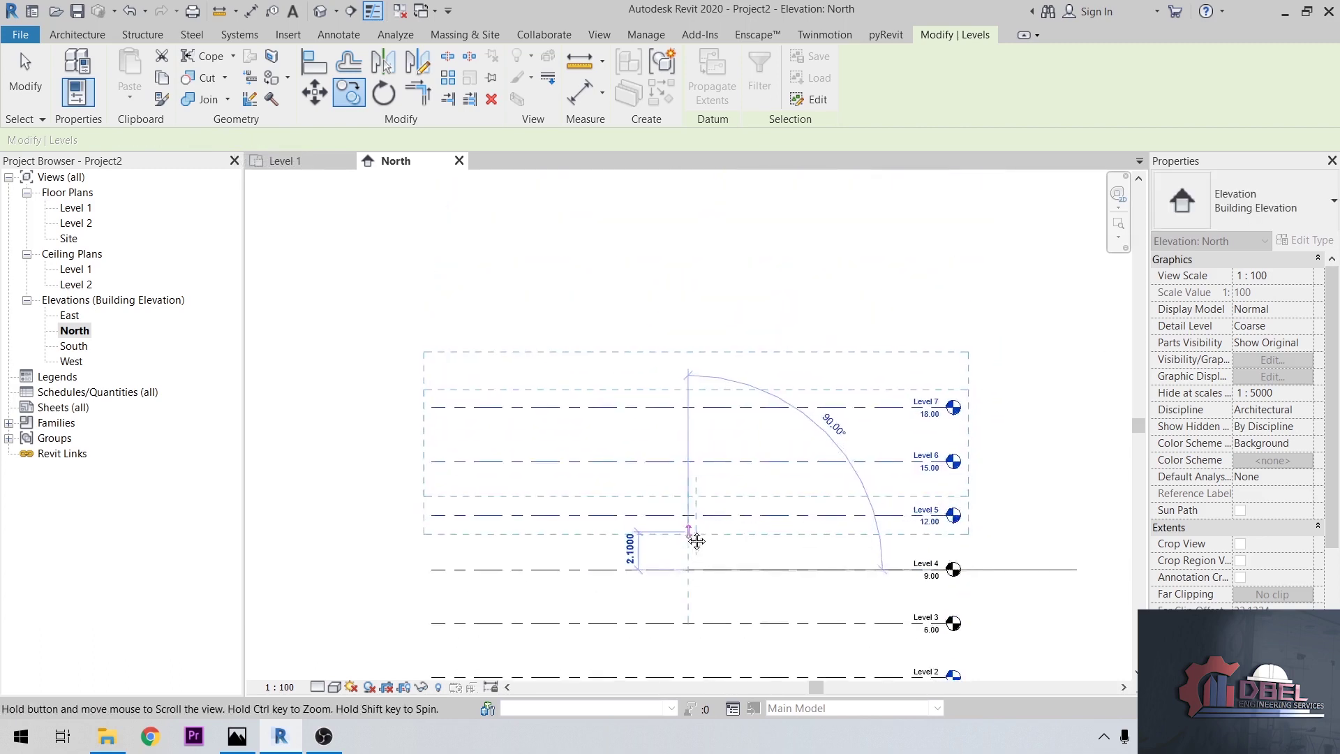
left_click(689, 401)
middle_click_drag(696, 396, 677, 566)
left_click(674, 306)
middle_click_drag(677, 345, 647, 504)
left_click(636, 416)
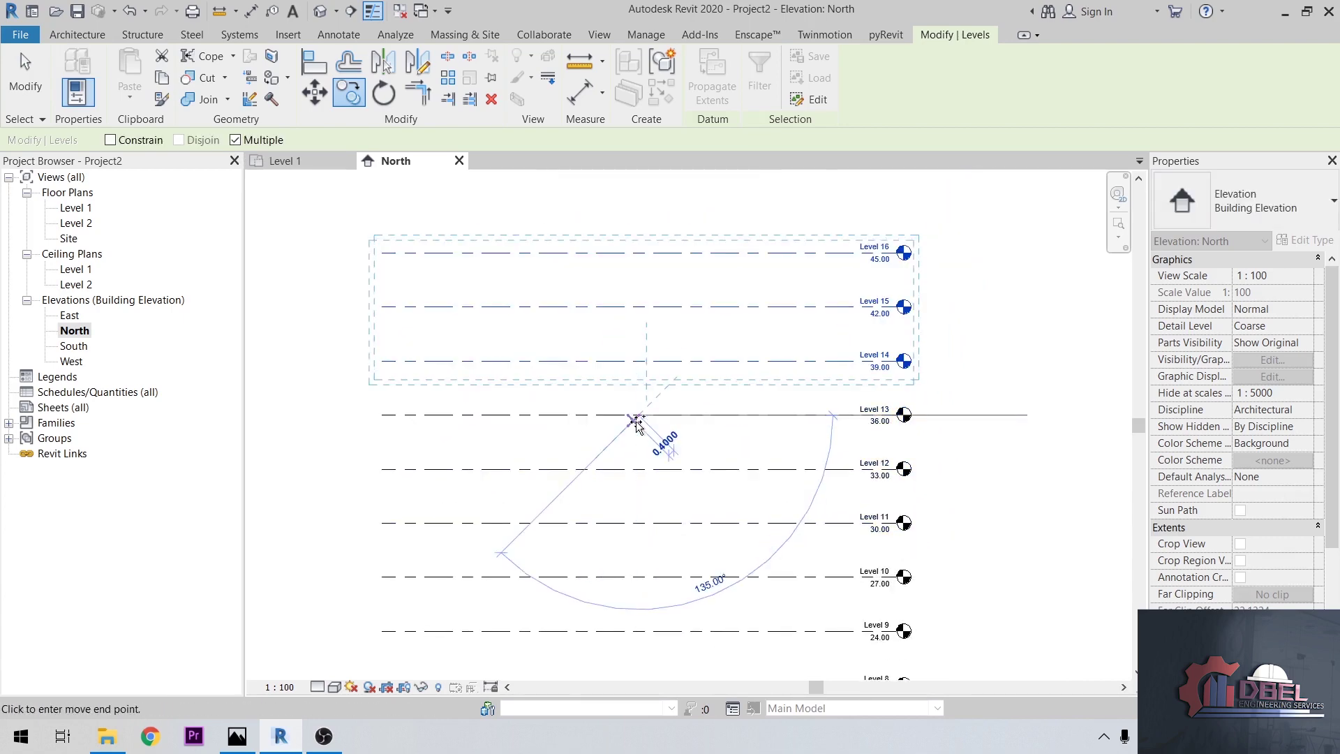
key("Escape")
key("Escape")
scroll(718, 320, "down", 1)
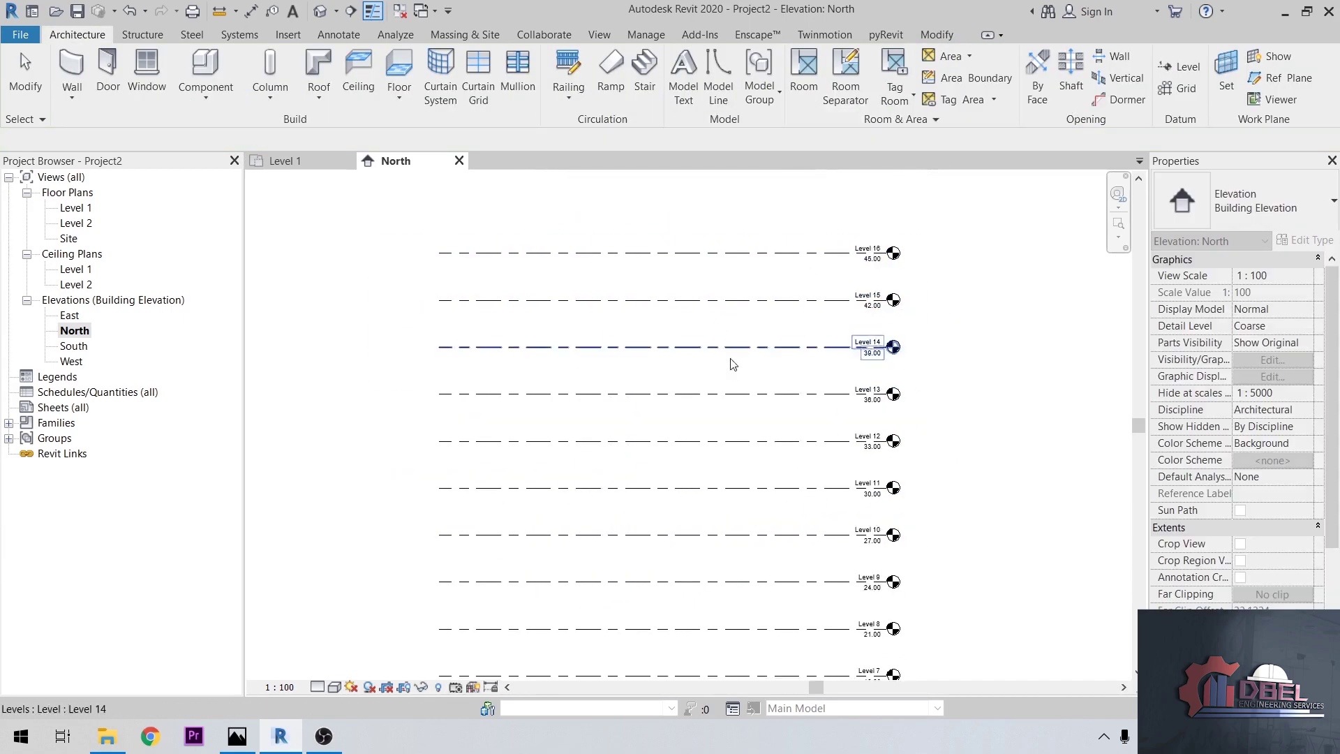
scroll(730, 391, "down", 2)
middle_click_drag(727, 411, 739, 288)
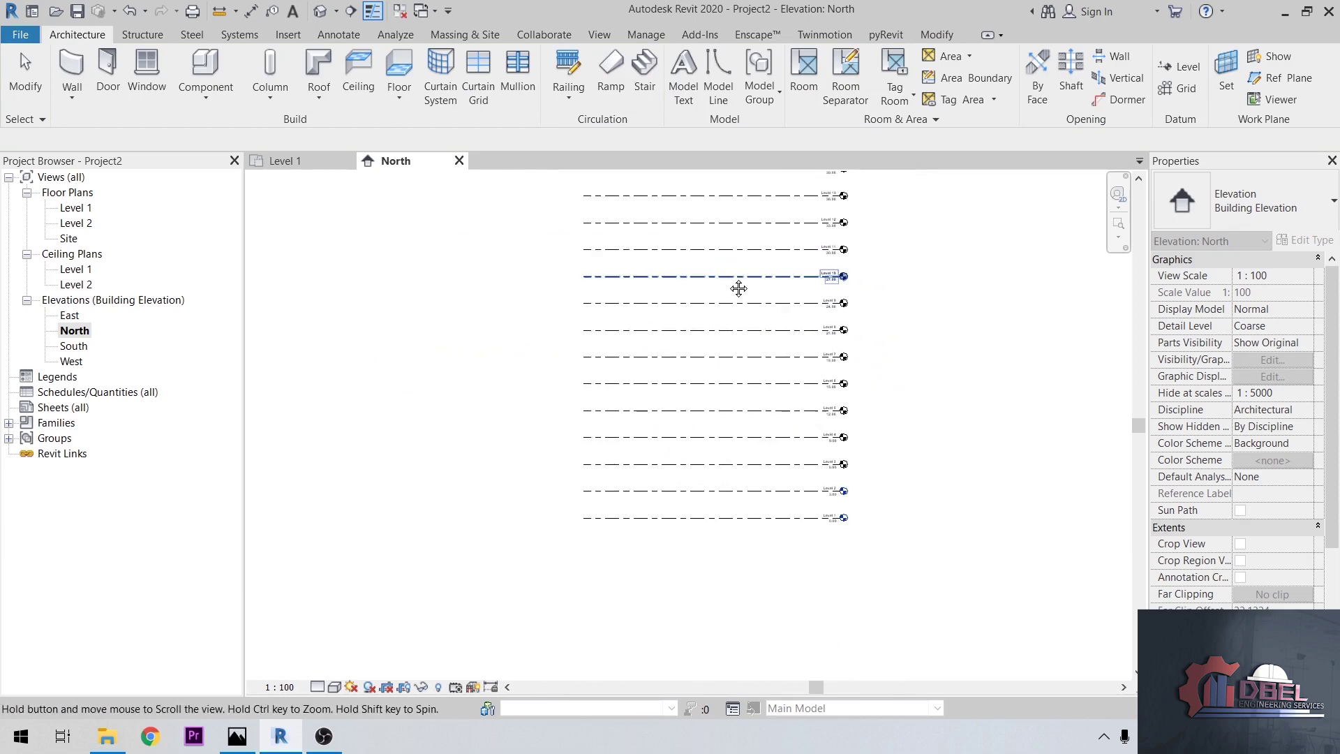
left_click(76, 284)
- On the Level 1 plan, draw vertical Grid 1 and horizontal Grid 2 crossing it
double_click(75, 207)
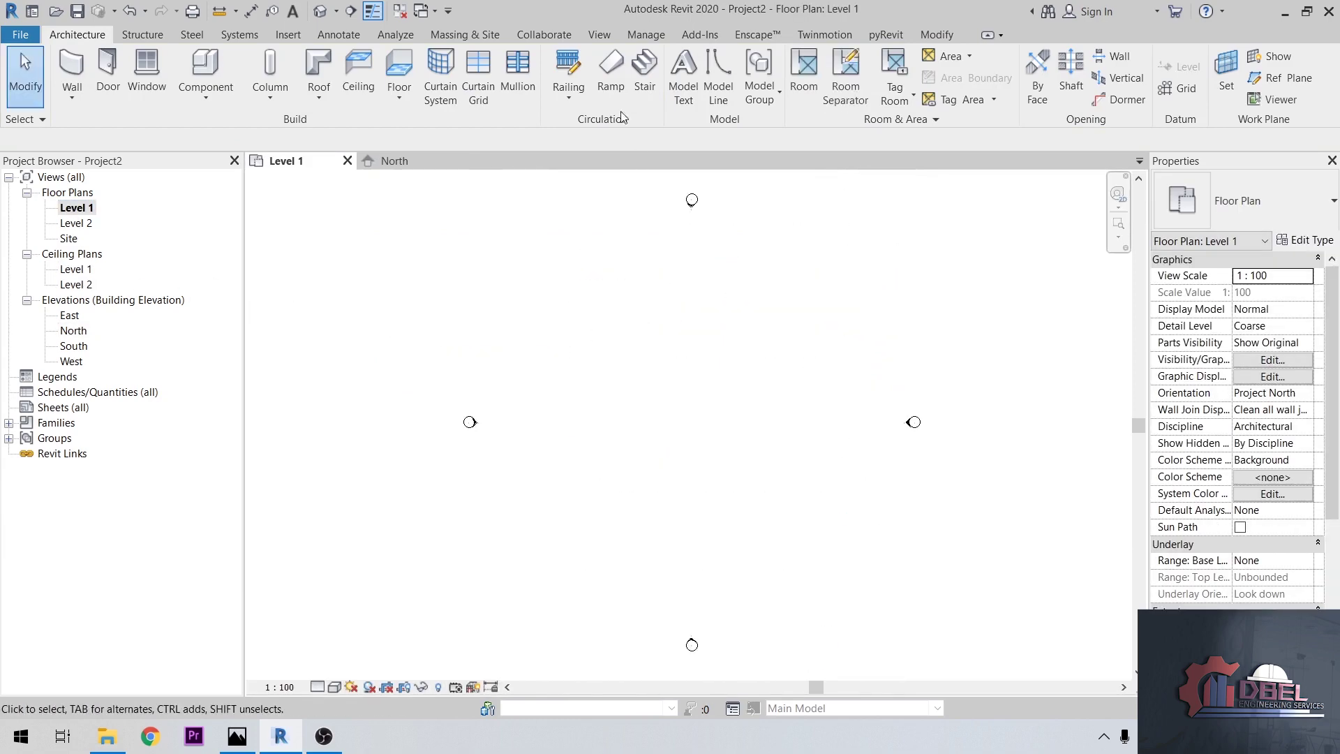
left_click(1178, 88)
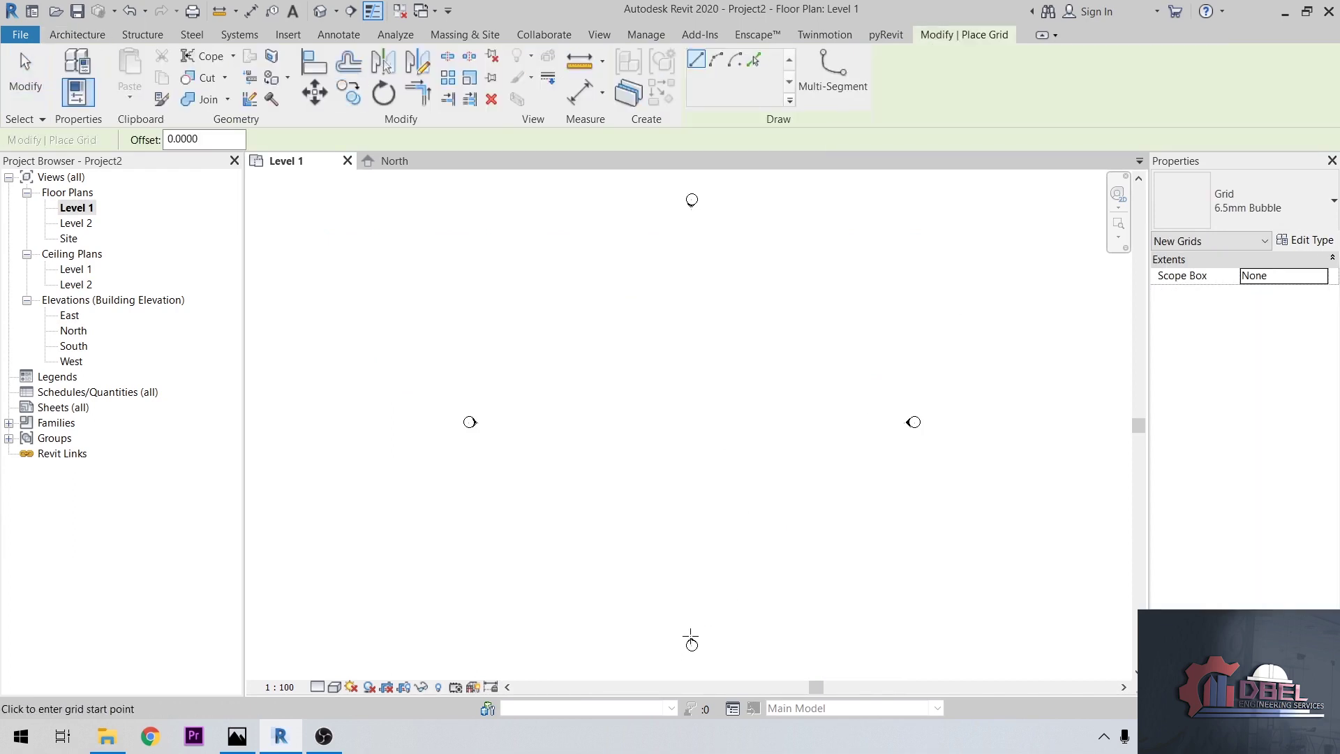
left_click(690, 637)
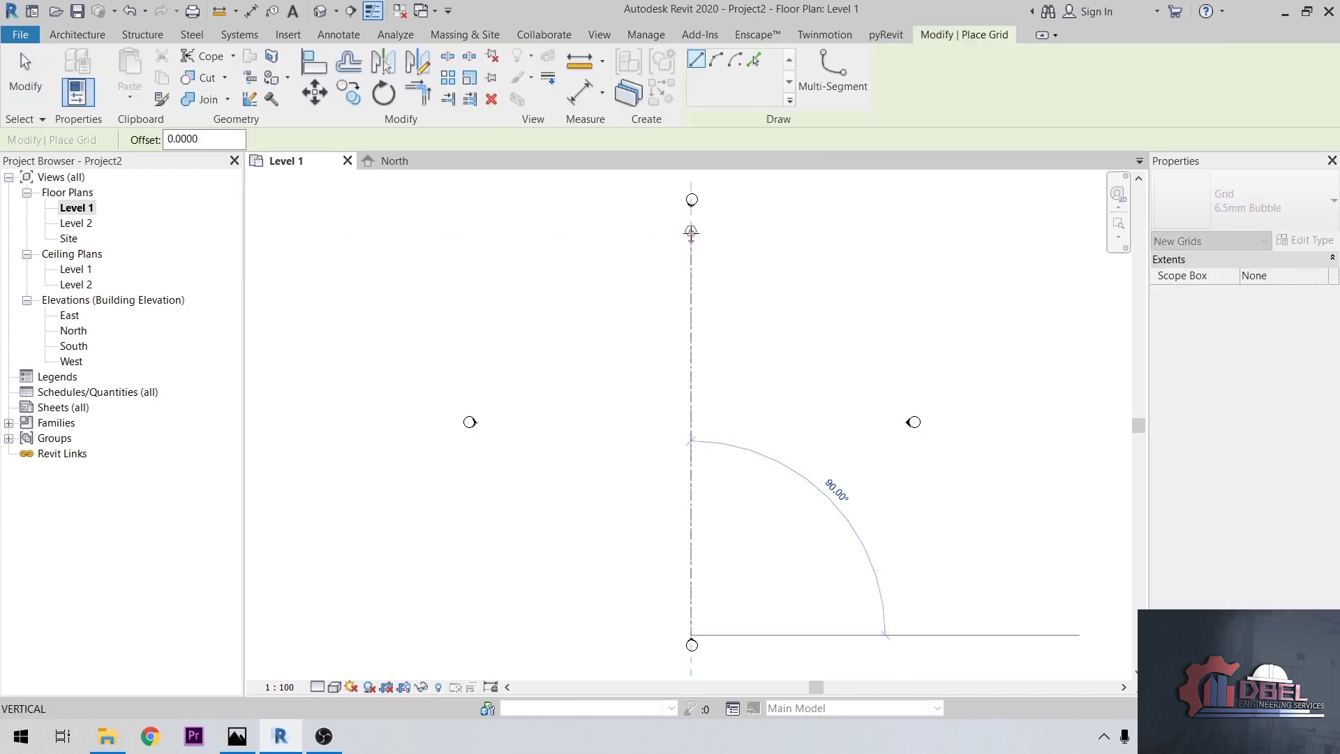
left_click(691, 215)
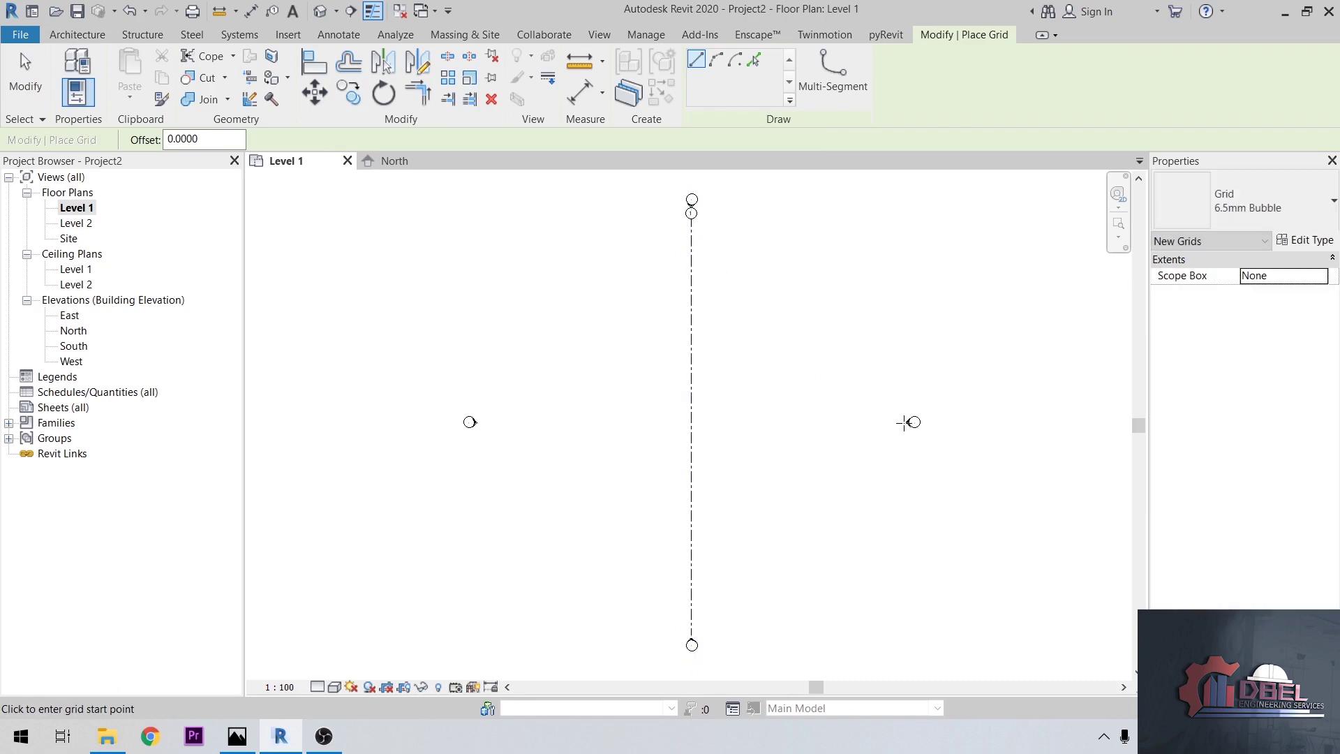
left_click(911, 421)
left_click(496, 412)
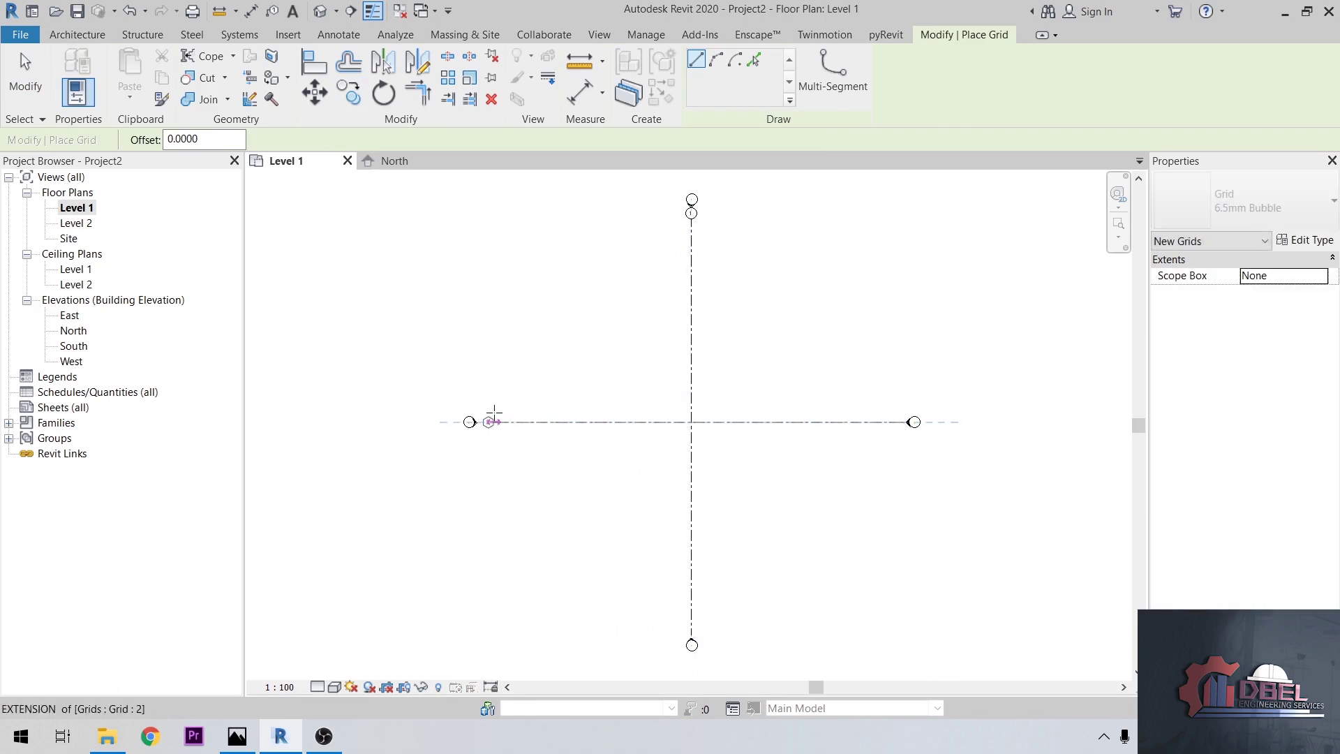
key("Escape")
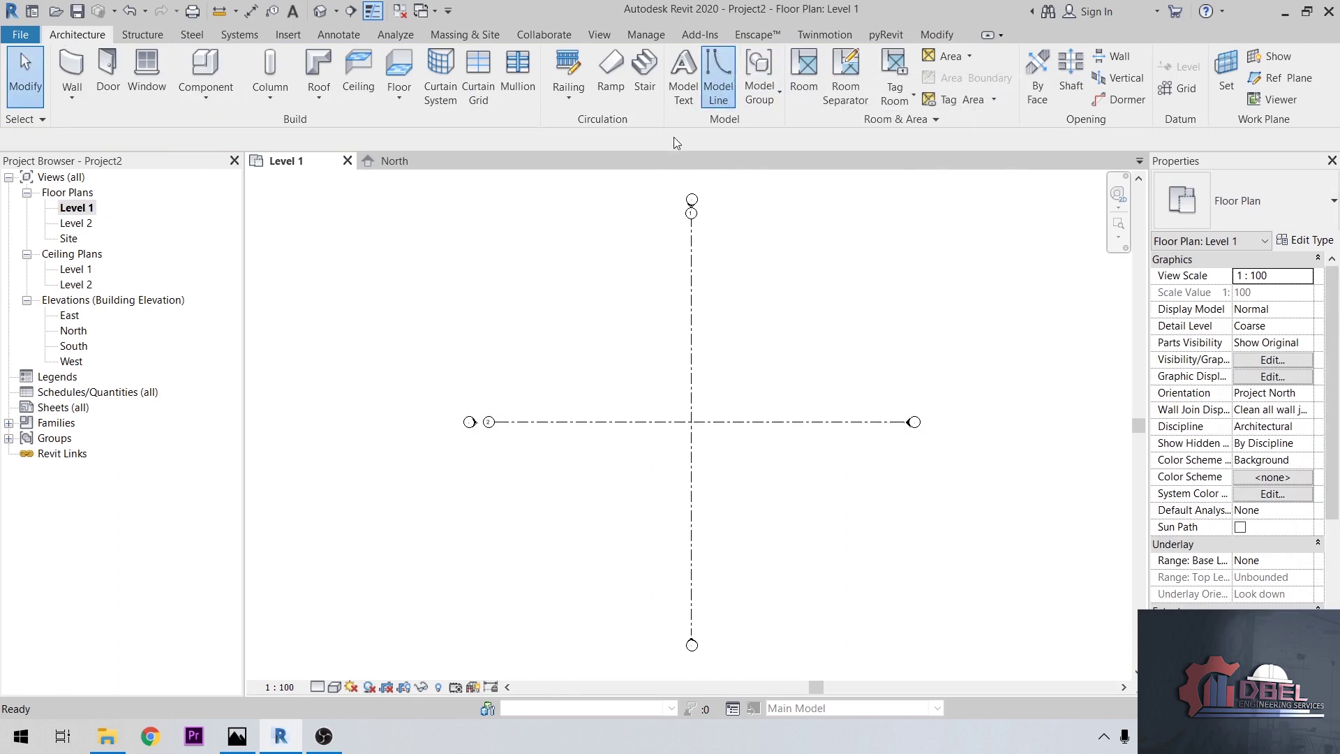
- Trace a model line along the full length of the horizontal grid
left_click(717, 67)
left_click(513, 421)
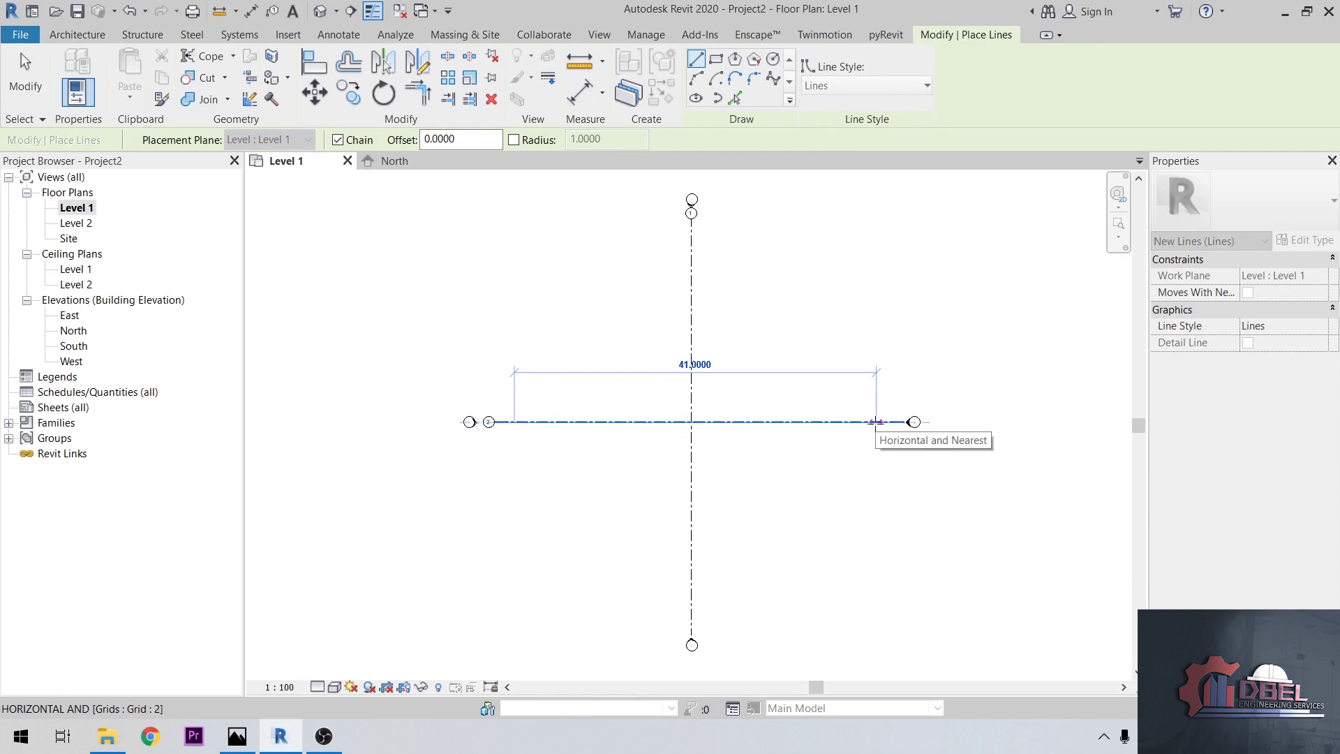
left_click(879, 422)
key("Escape")
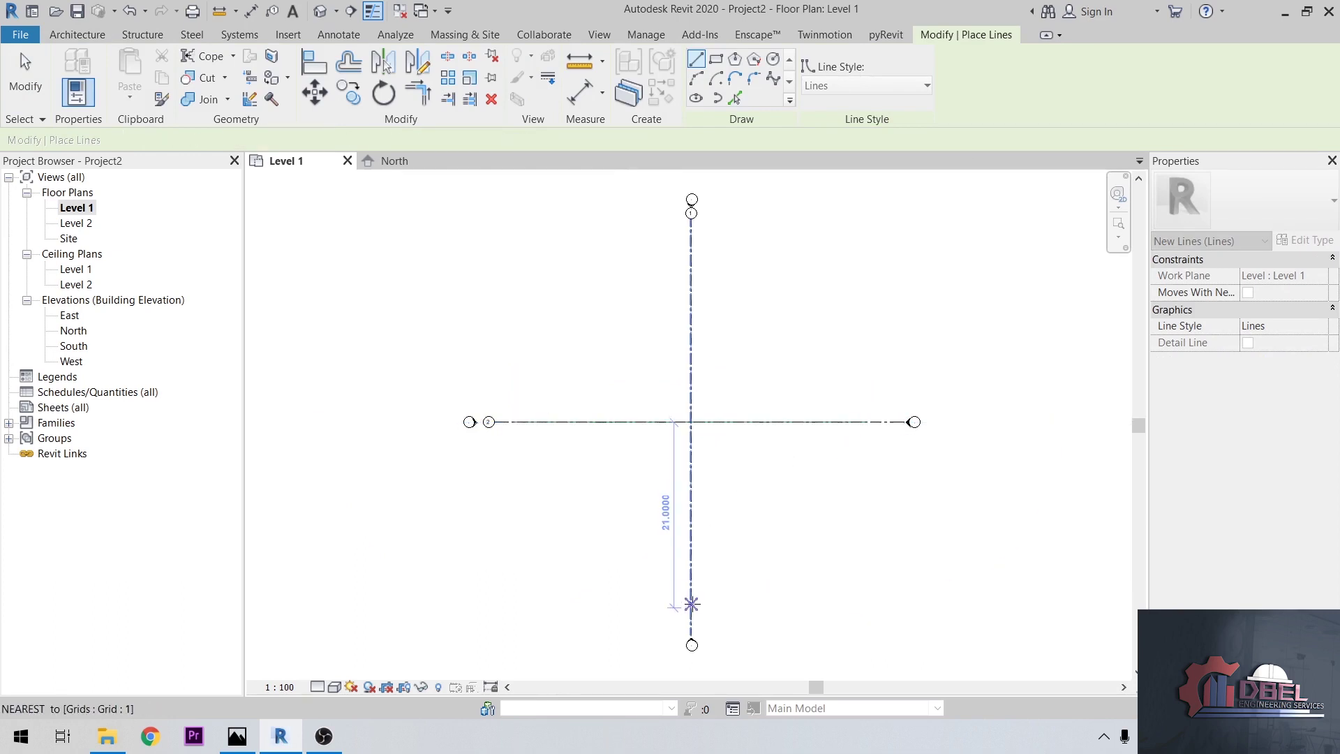
left_click(691, 597)
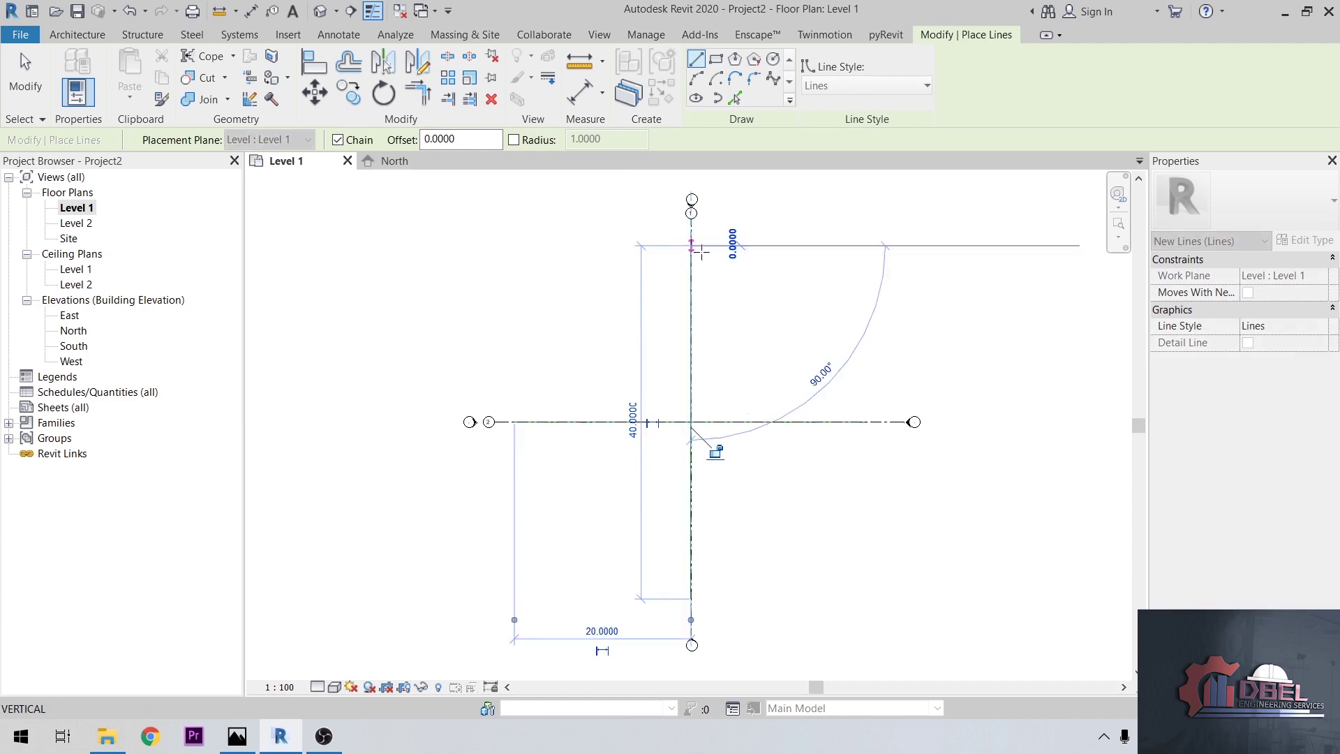
key("Escape")
key("Escape")
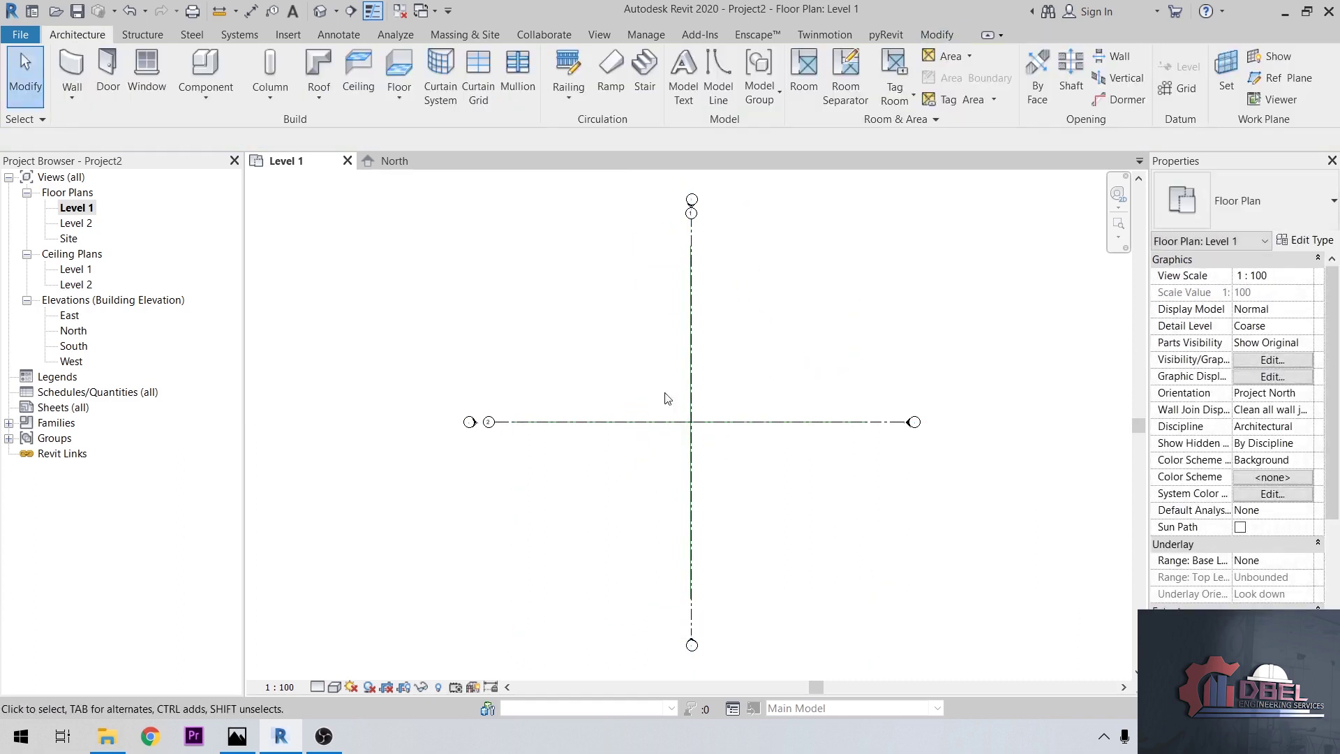
scroll(665, 398, "up", 5)
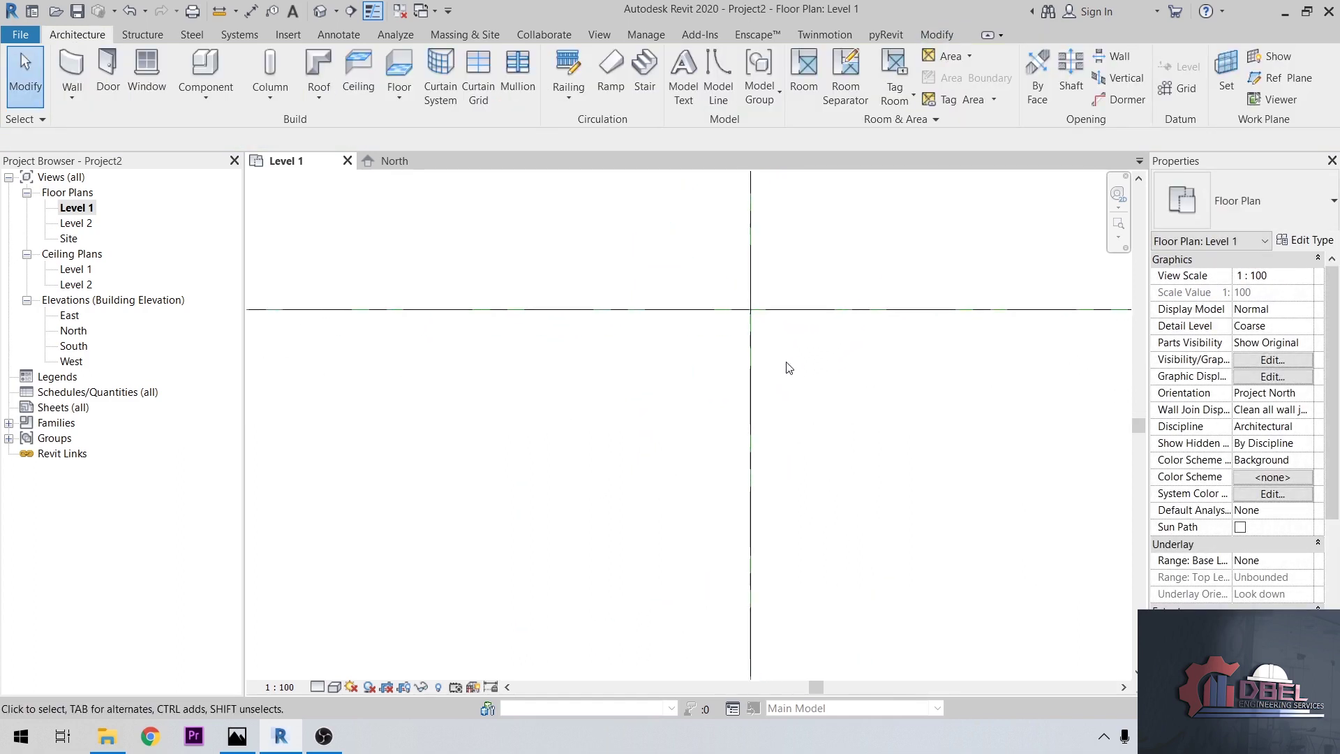
- In the North elevation, drag Grid 1's top end above Level 16, then return to the Level 1 plan
key("z")
key("f")
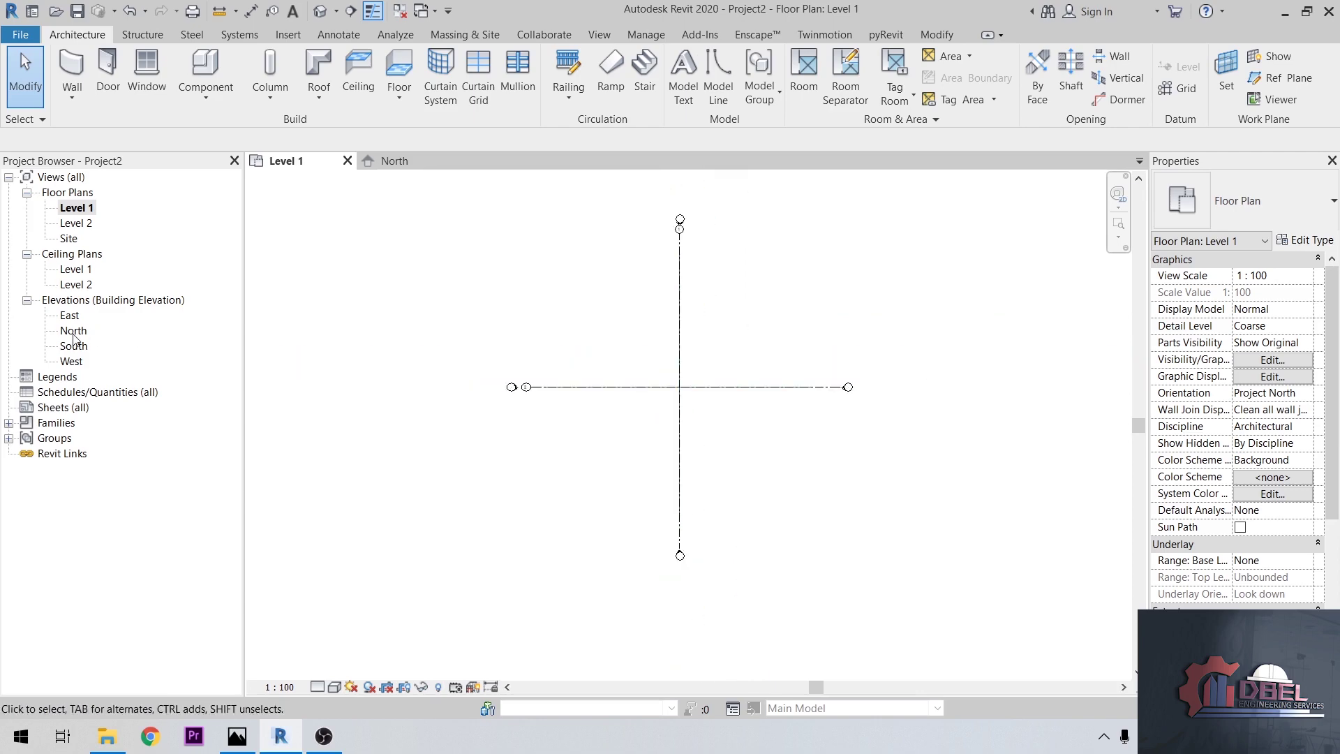
double_click(73, 332)
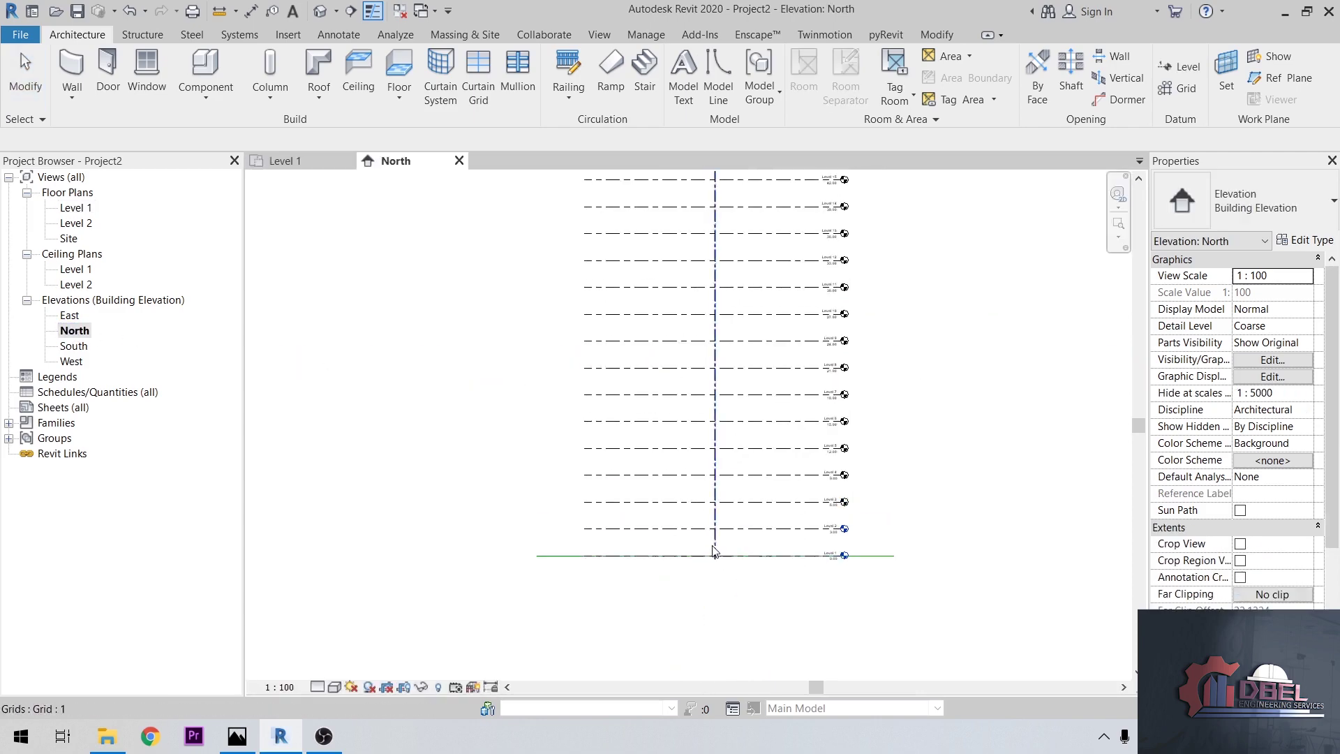
left_click(714, 553)
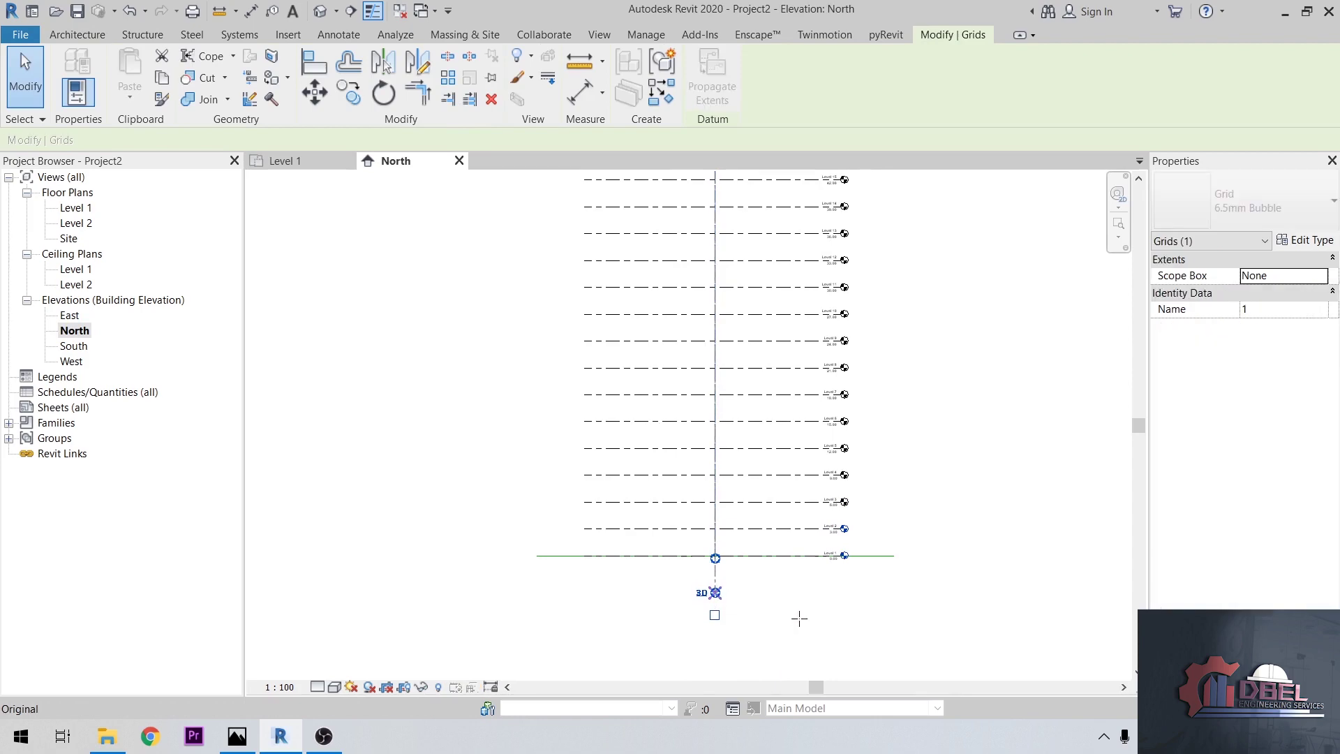
left_click(798, 619)
scroll(748, 600, "down", 2)
scroll(729, 344, "up", 4)
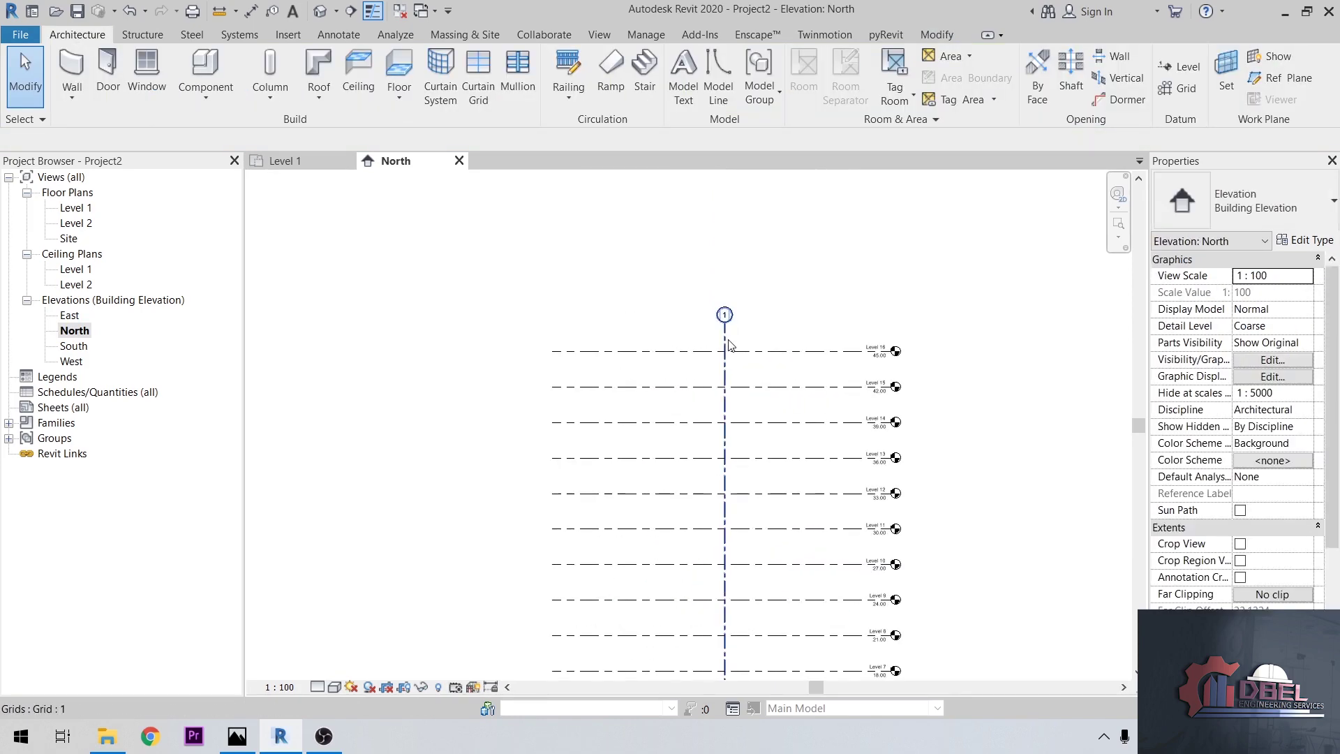
left_click(729, 344)
left_click_drag(726, 325, 727, 208)
left_click(784, 248)
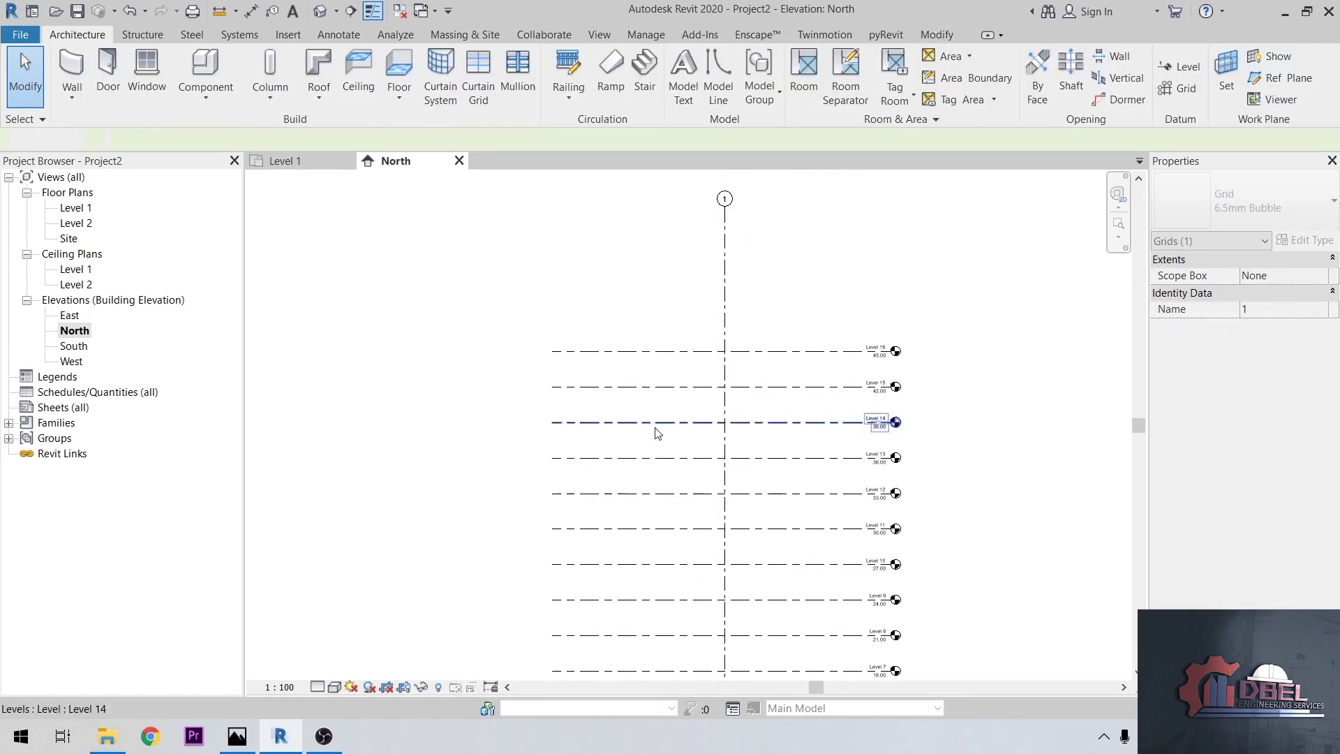
scroll(496, 337, "down", 2)
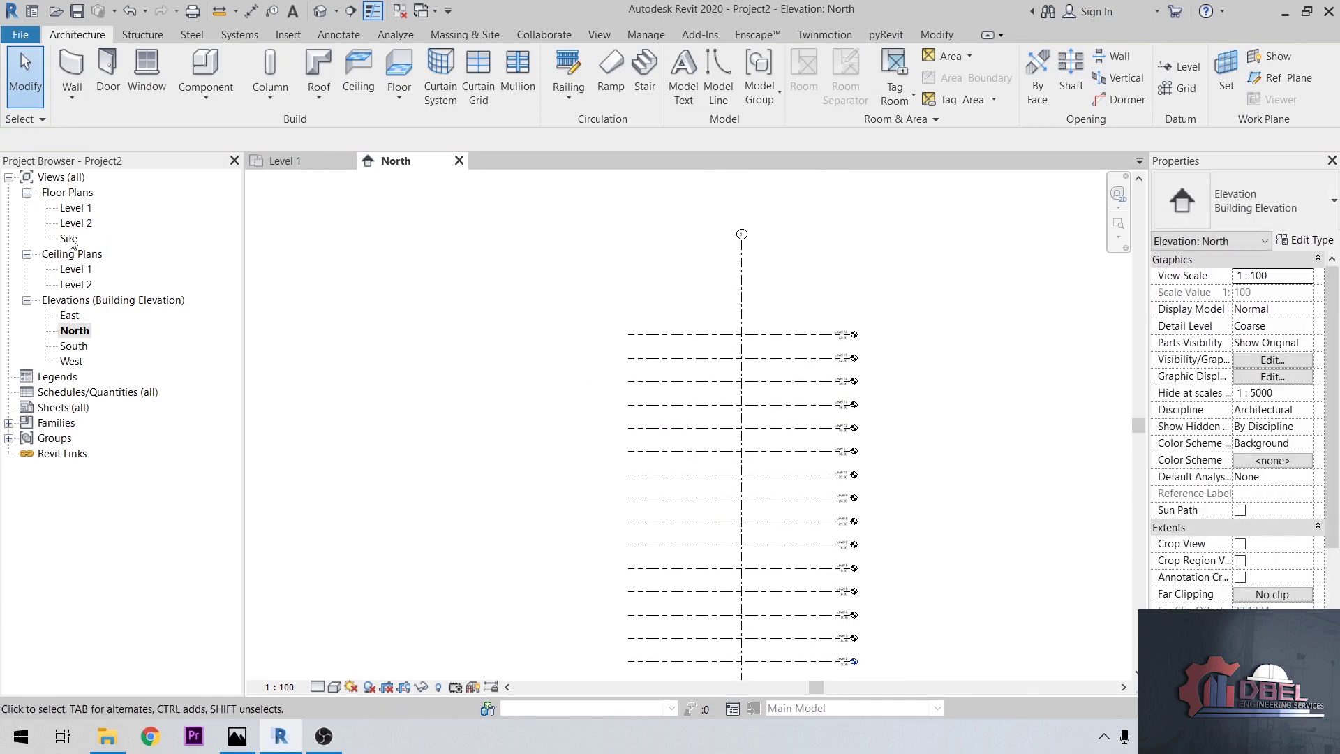
double_click(74, 208)
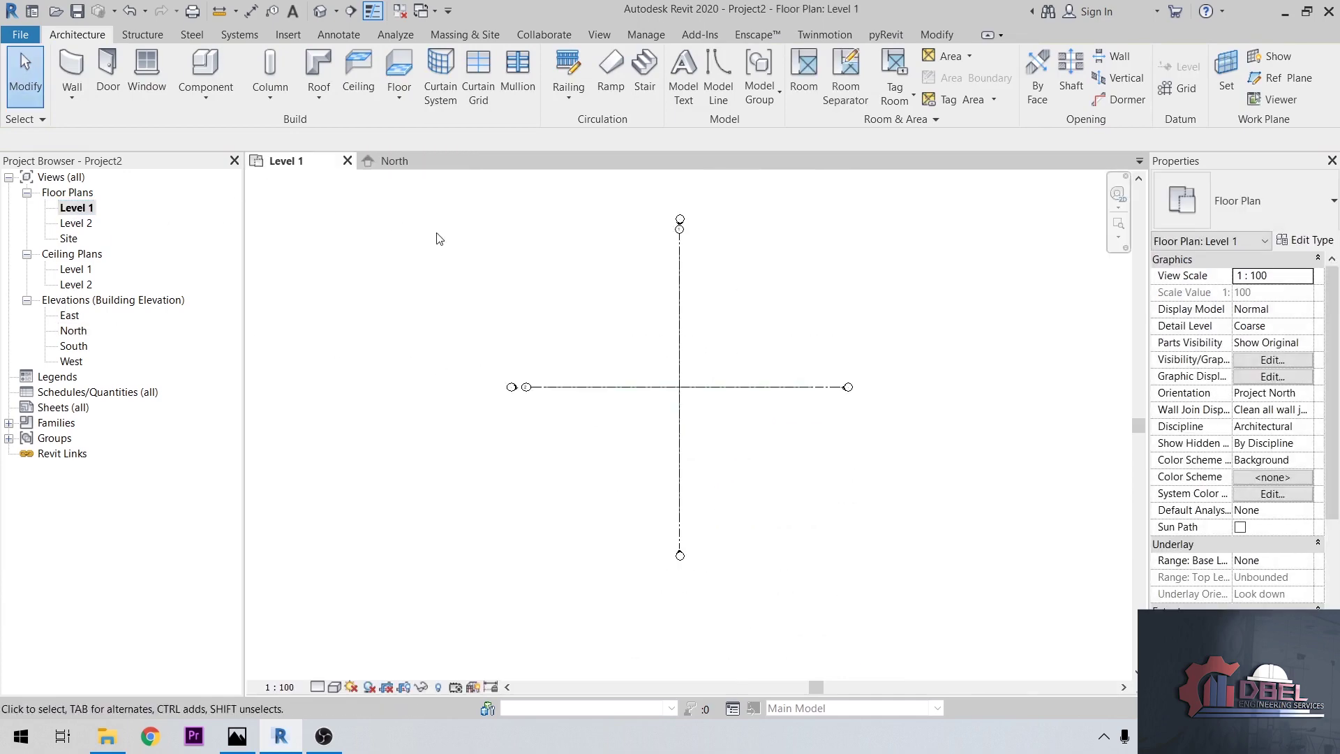
left_click(465, 35)
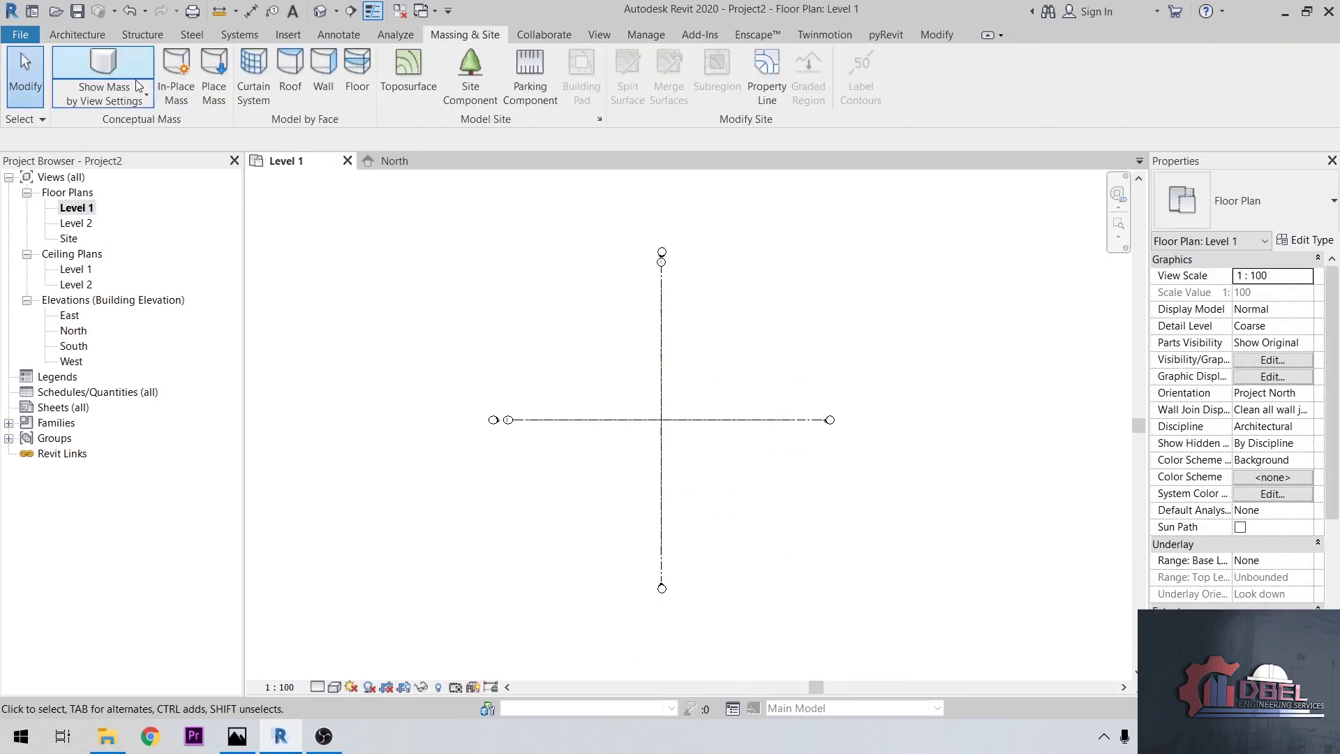
- Start in-place mass Mass 1 and draw a radius-12 circle at the grid intersection
left_click(176, 73)
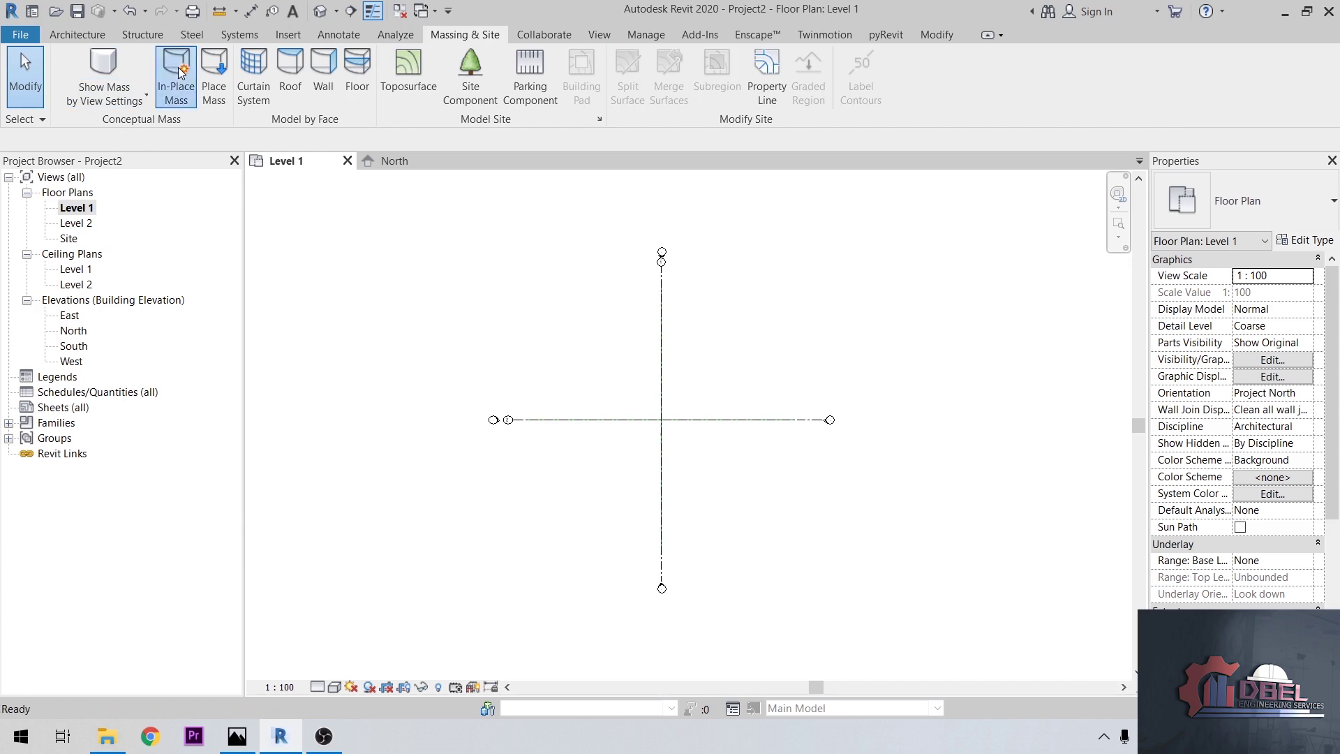
left_click(771, 438)
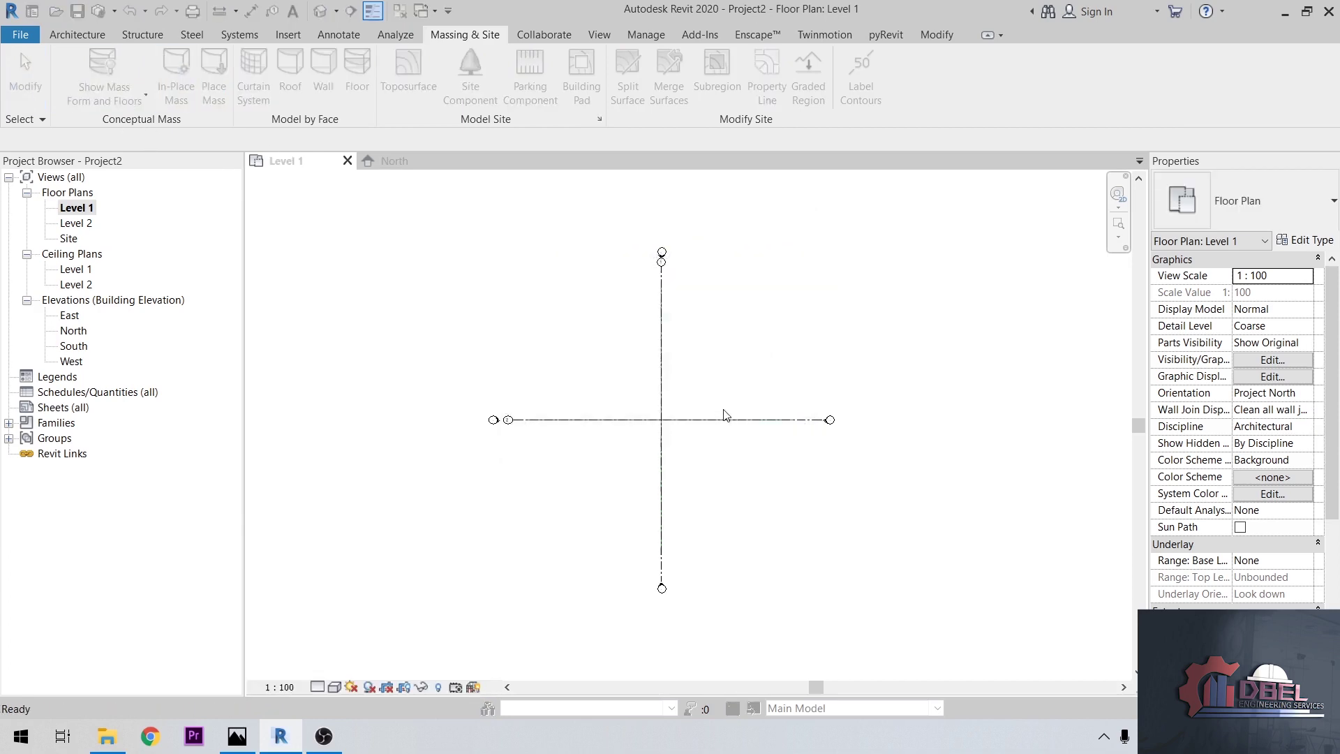
left_click(680, 403)
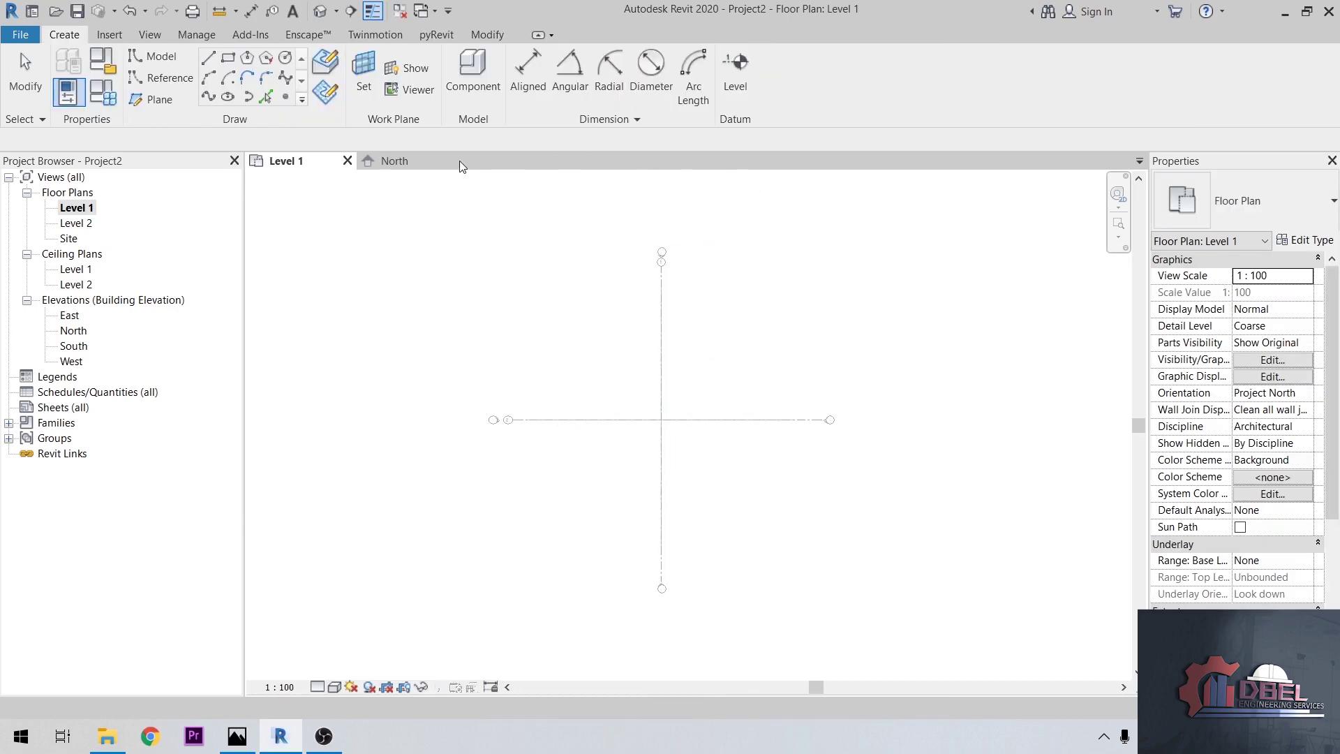
left_click(286, 58)
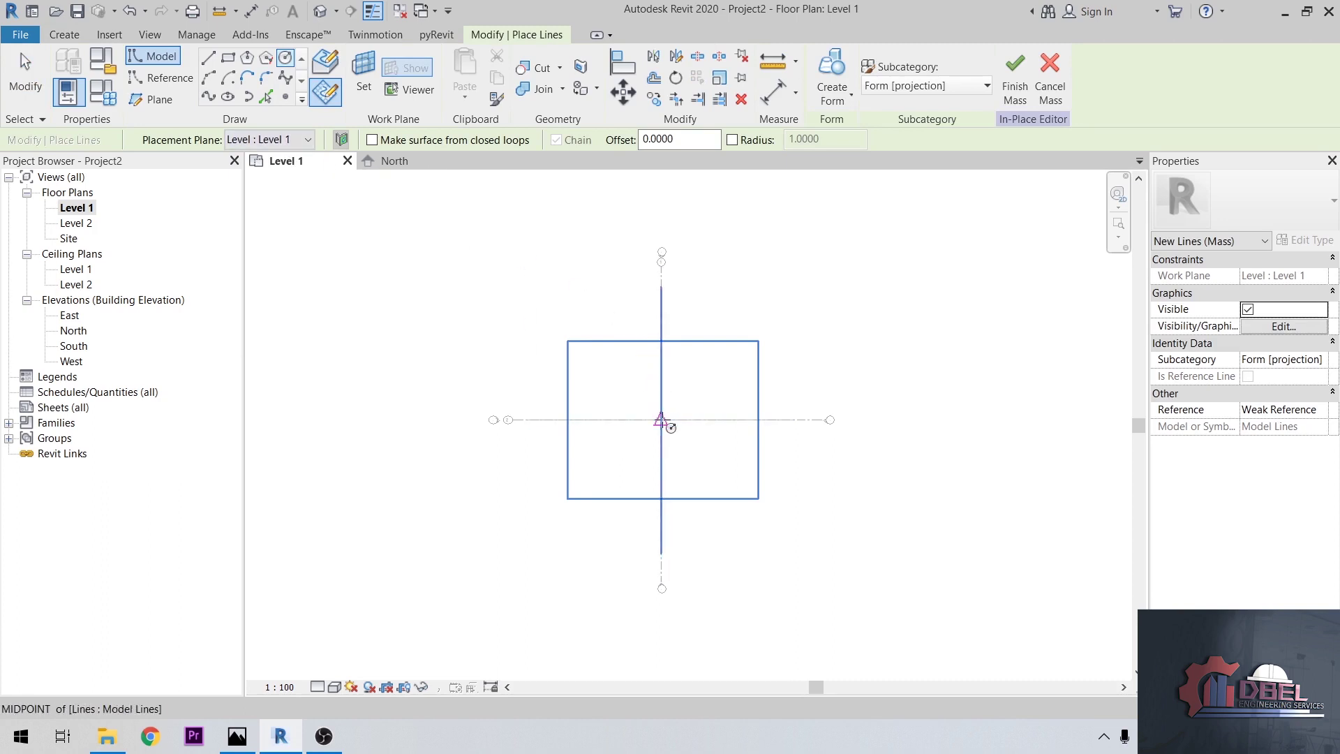
left_click(660, 419)
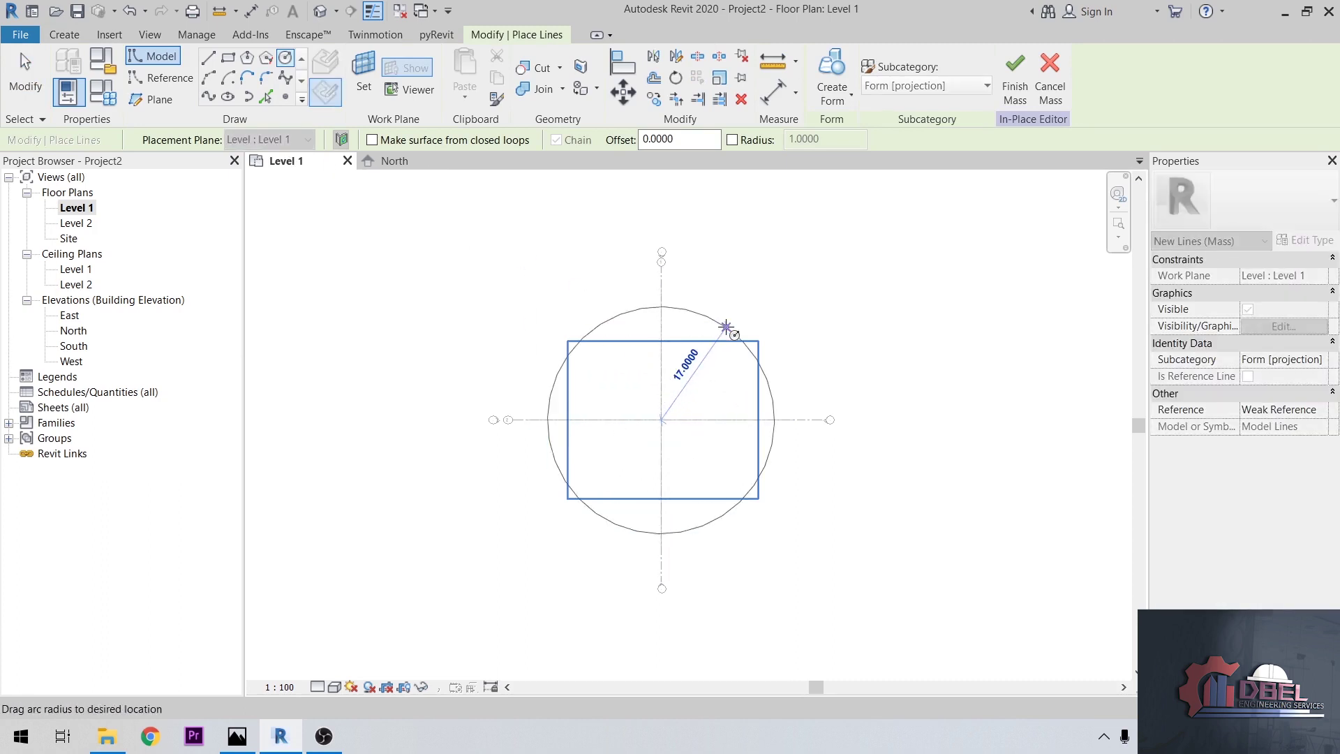
type("12")
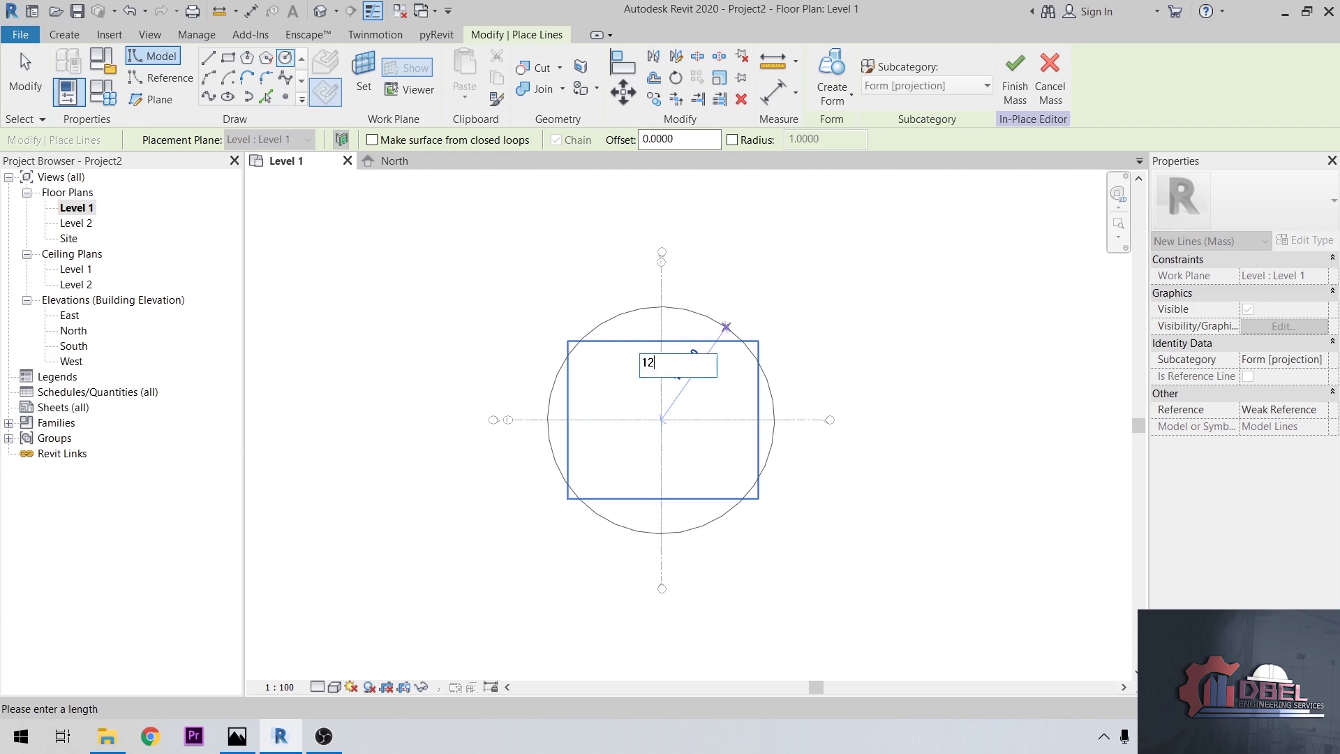
key("Return")
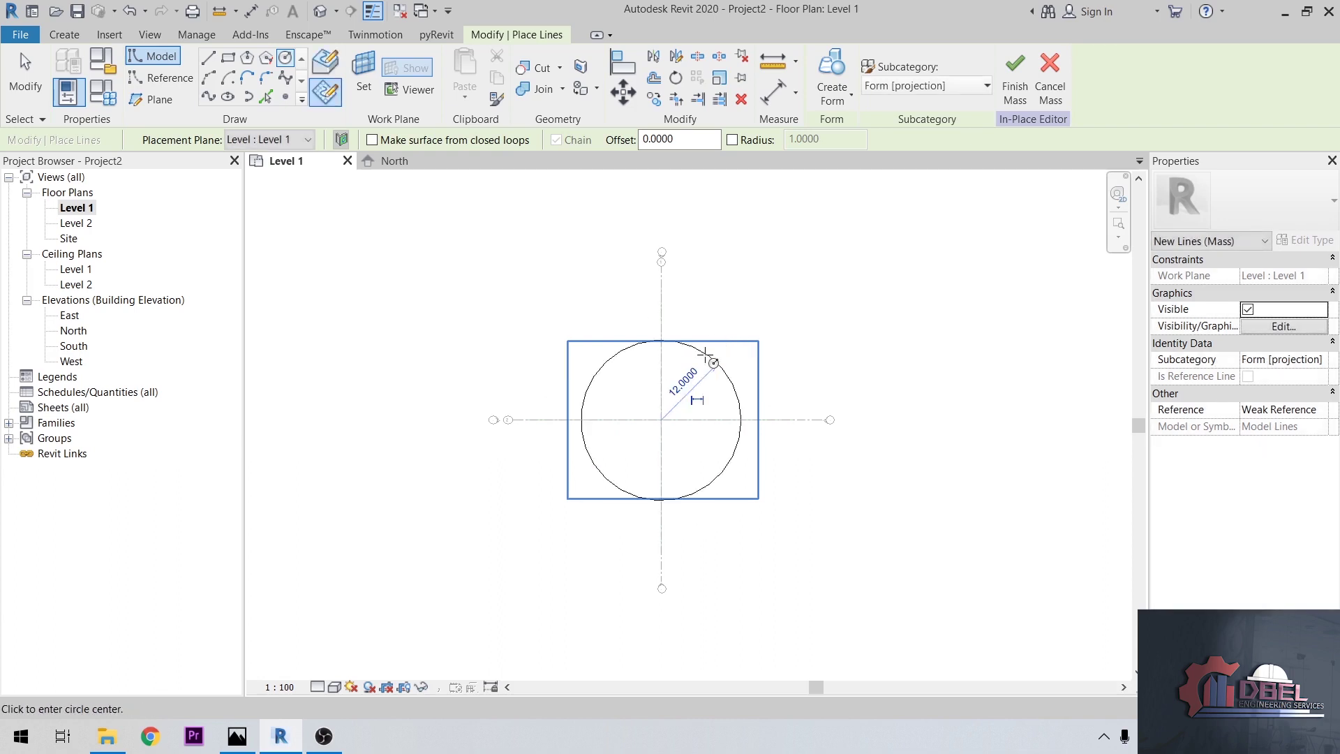
- Draw a concentric circle on Level 16, entering a radius of 1.0
left_click(291, 145)
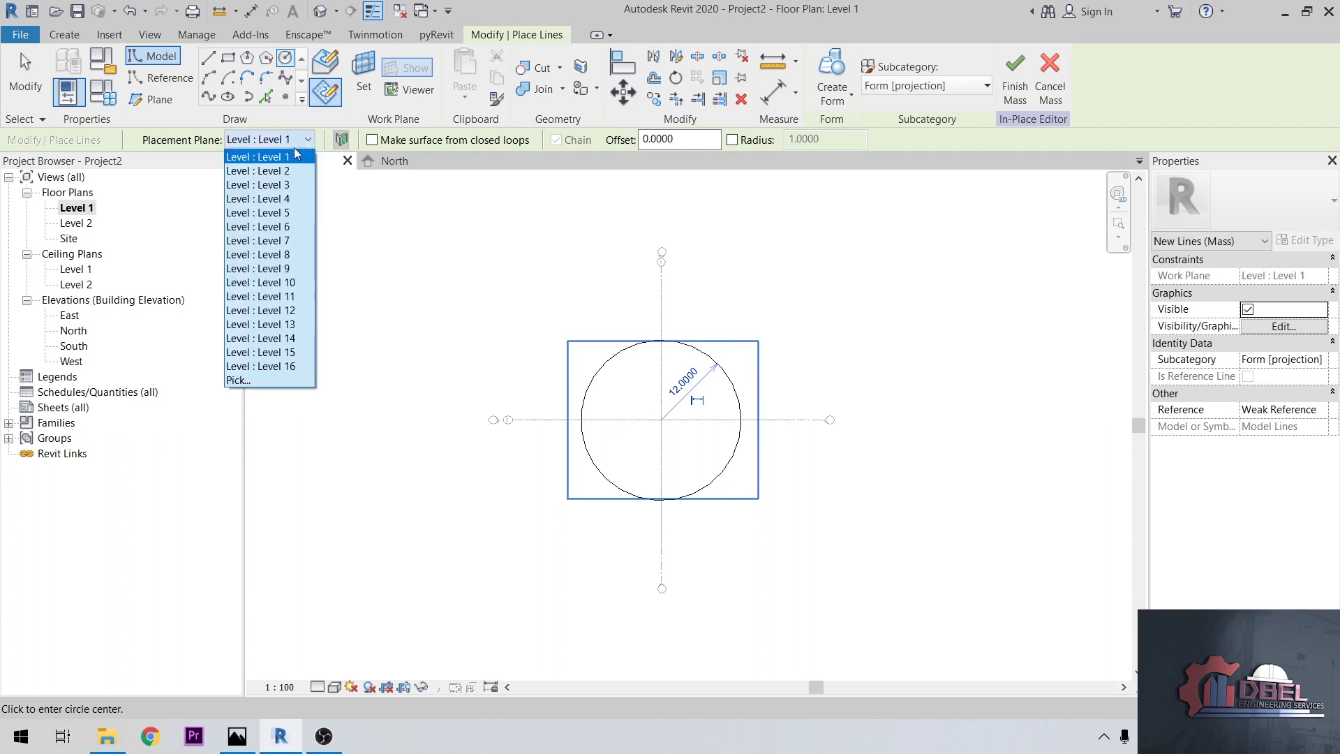
left_click(269, 366)
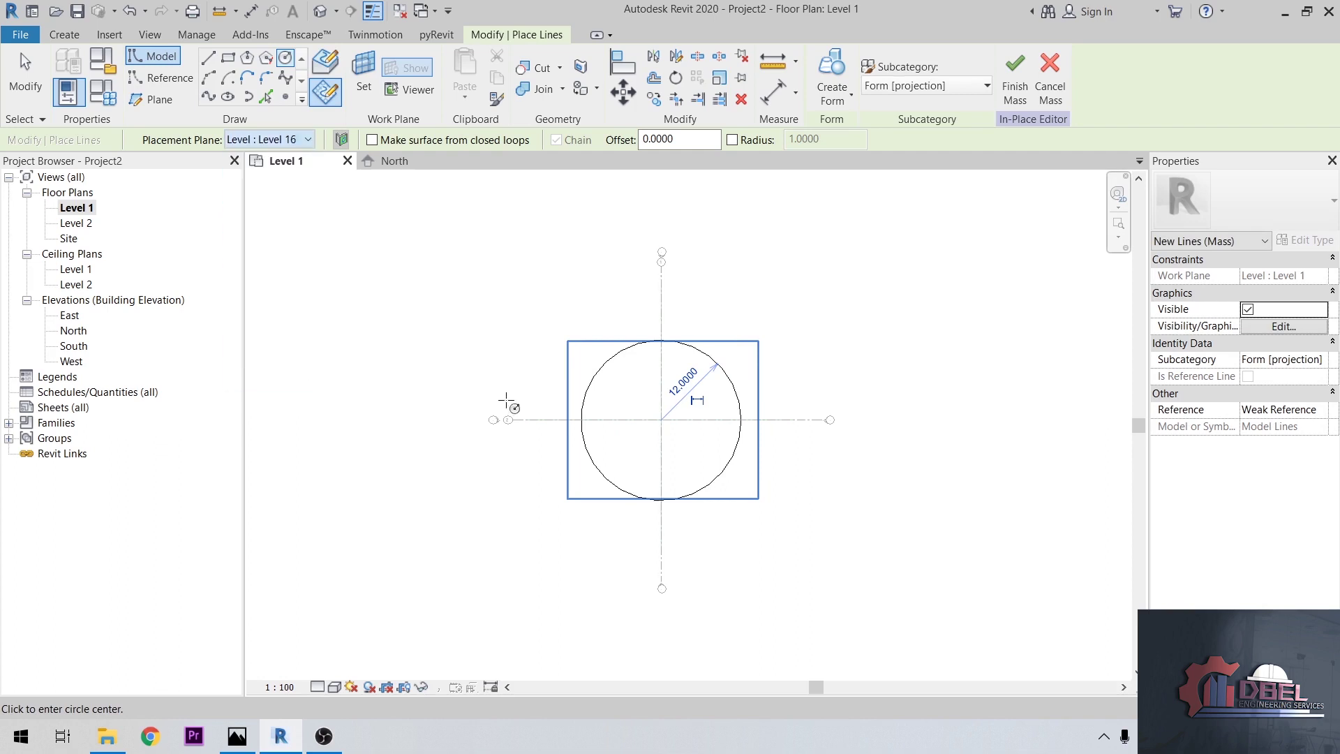
left_click(661, 420)
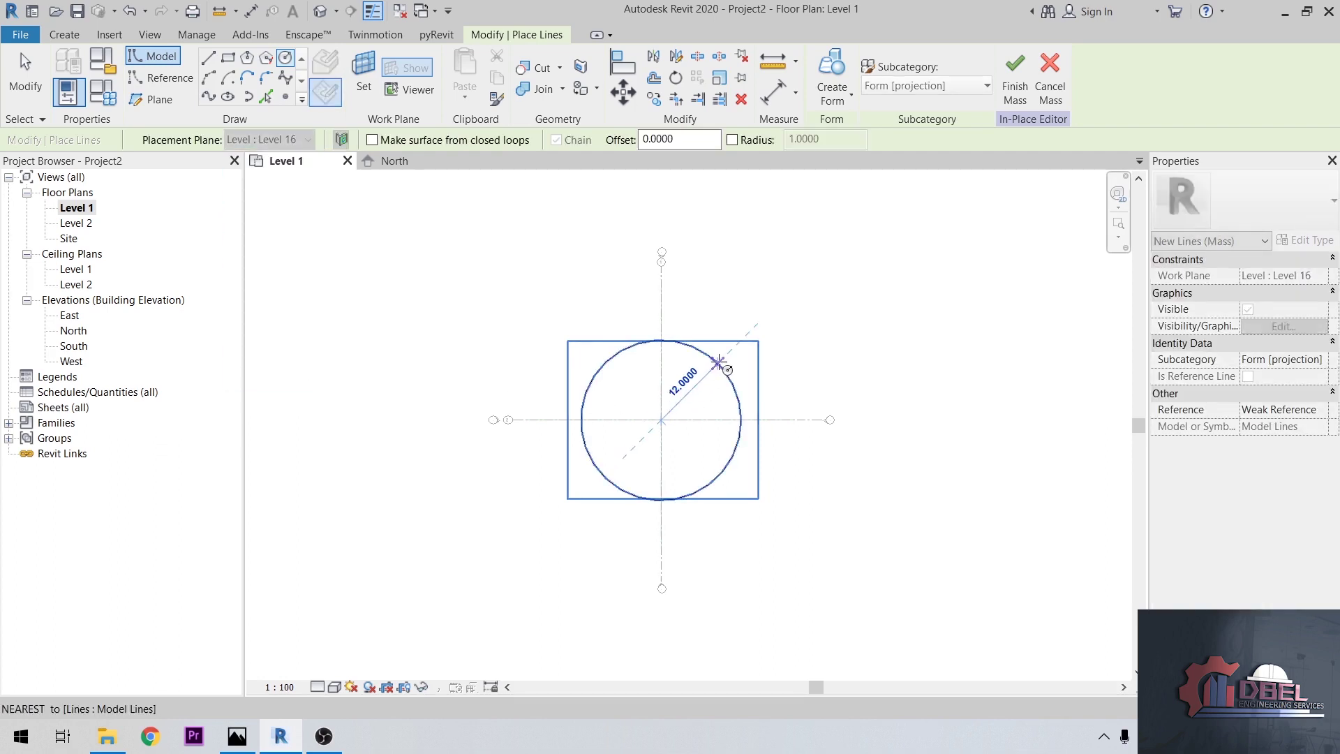
type("1.0")
key("Return")
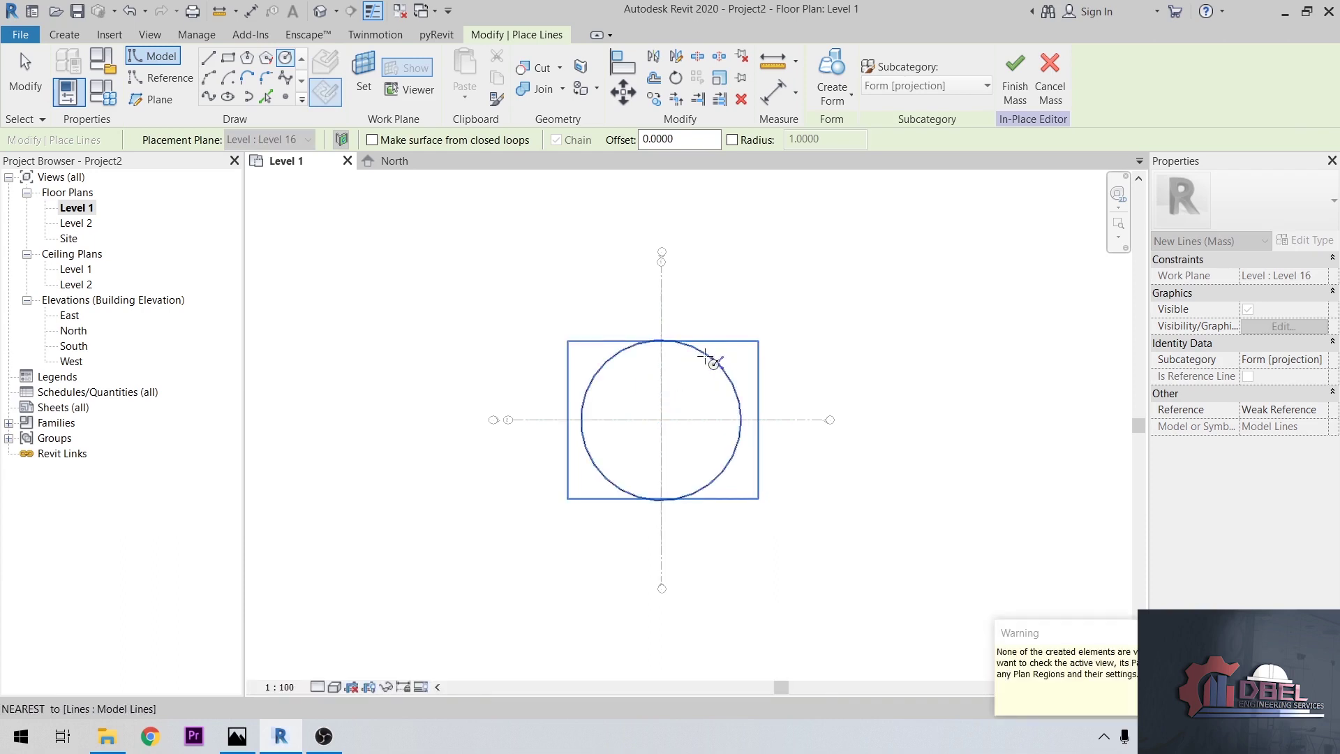
- Draw a concentric radius-9 circle on Level 8
left_click(293, 140)
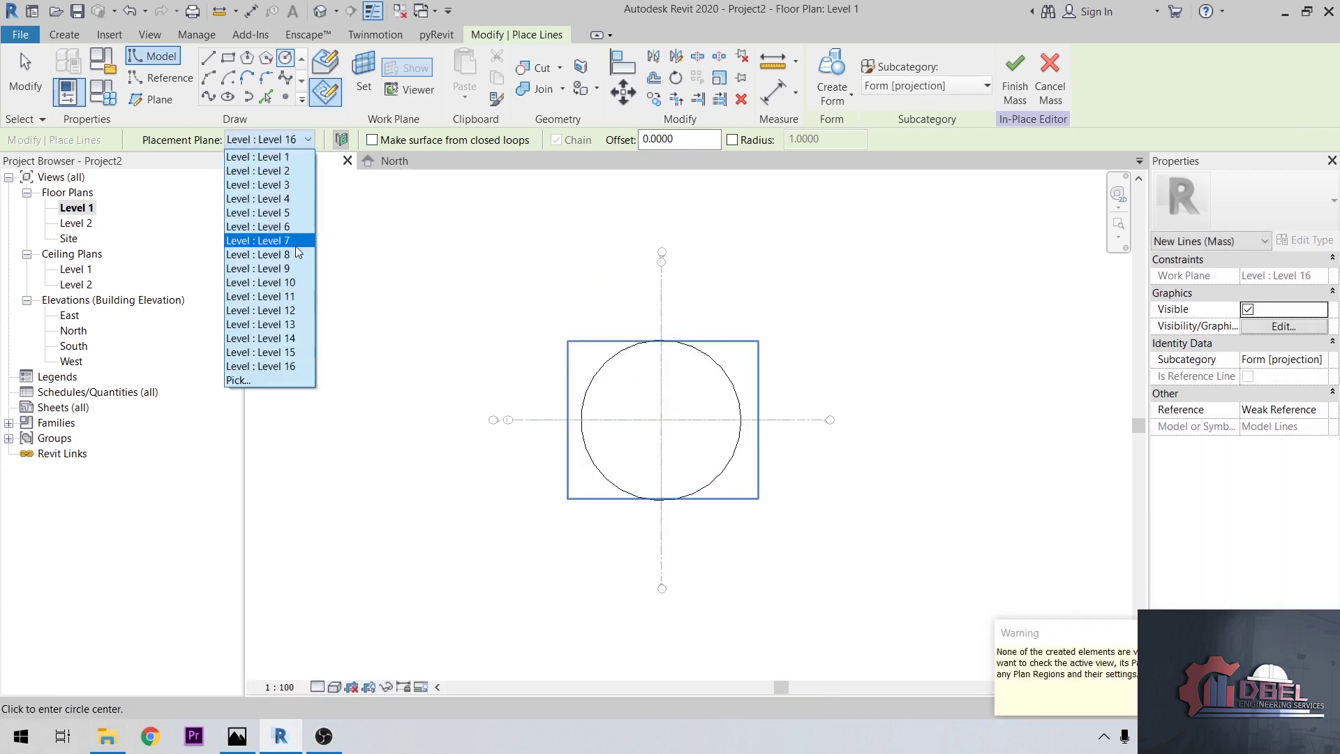
left_click(293, 255)
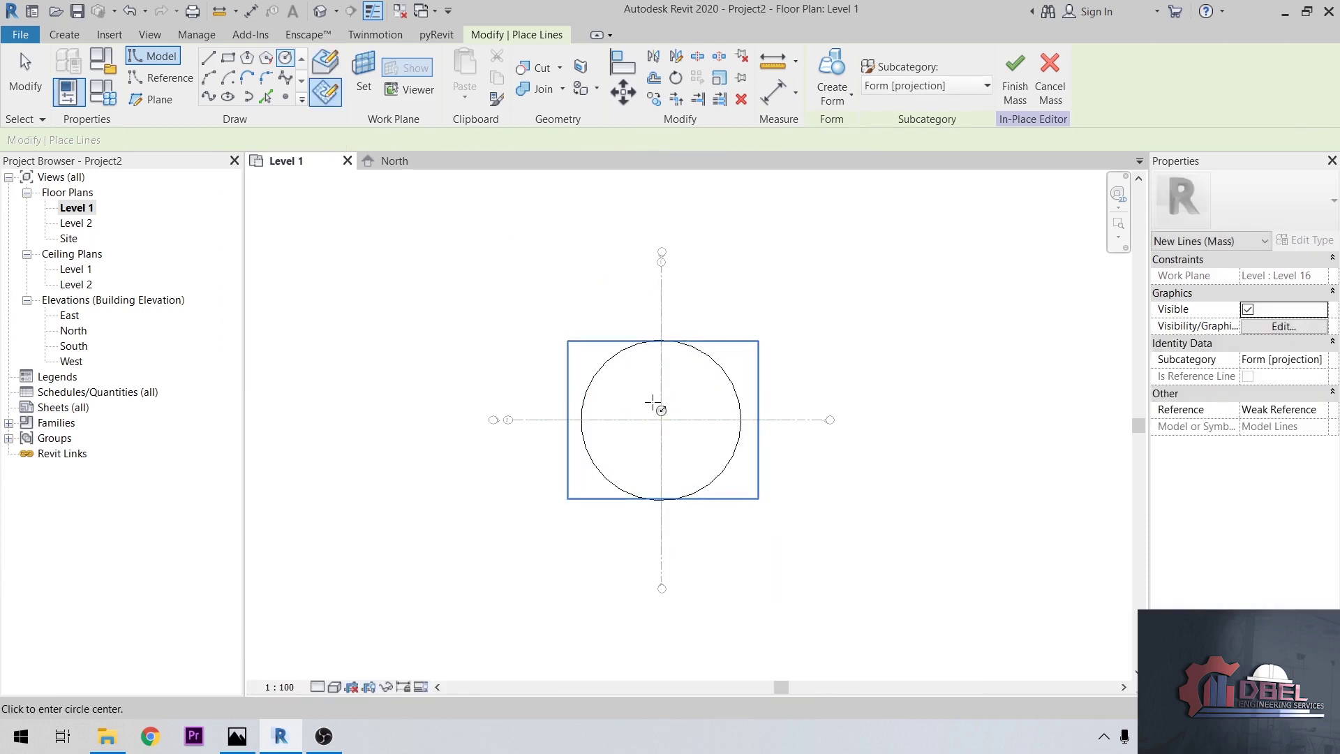
left_click(691, 383)
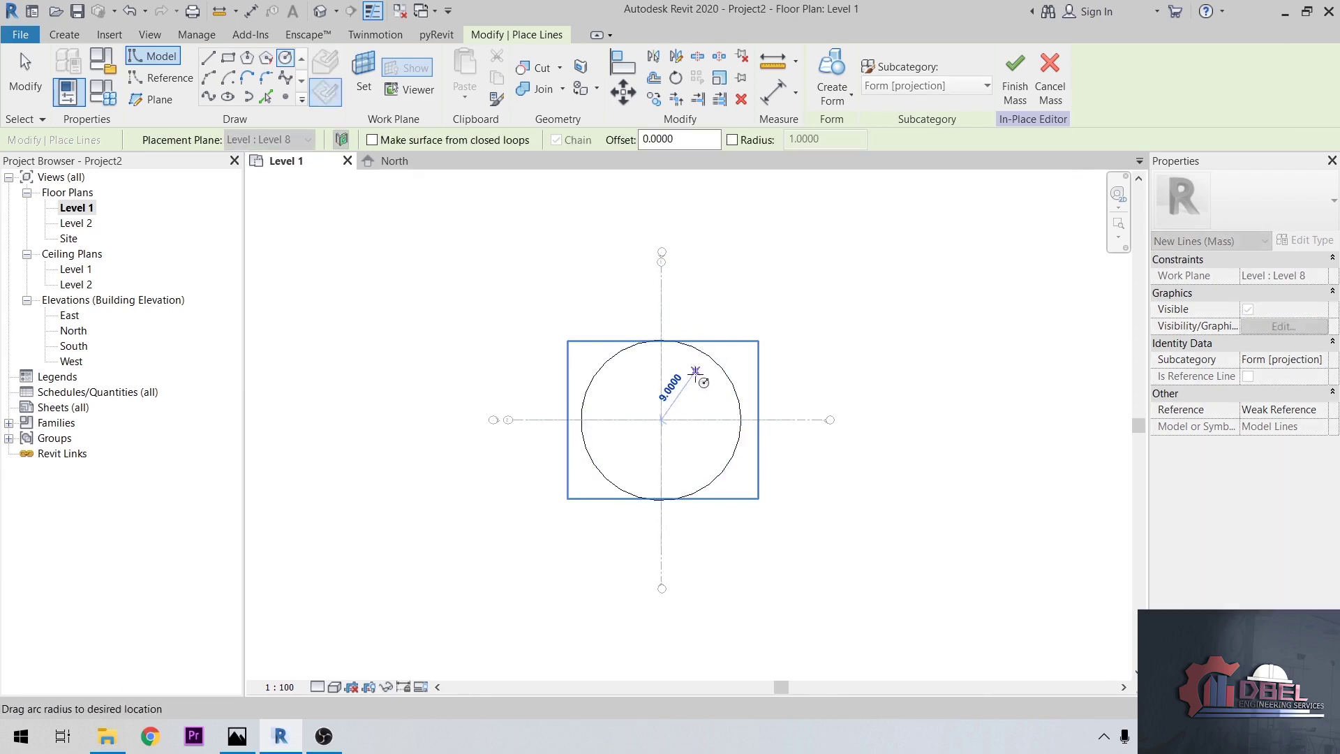
type("9")
key("Return")
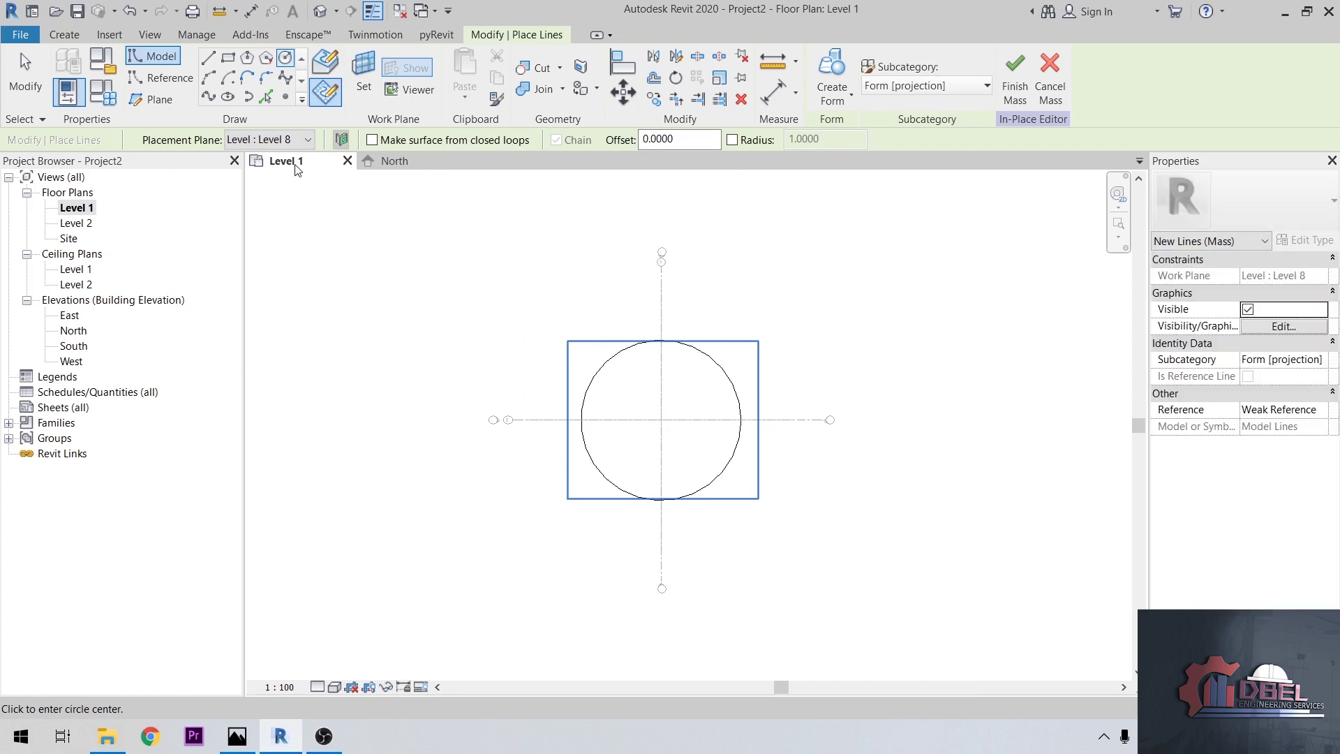
left_click(325, 12)
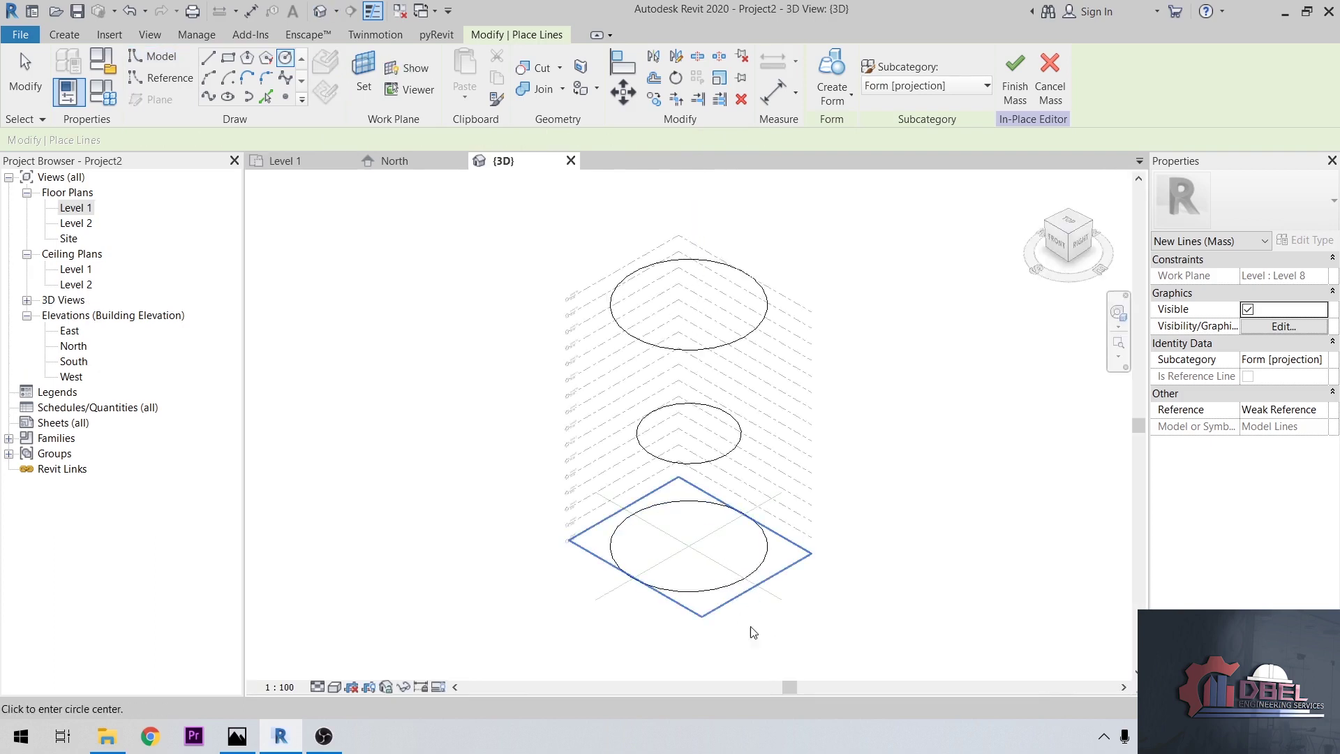
- Window-select the three circles, Create Form as a waisted solid, and Finish Mass
key("Escape")
left_click_drag(559, 204, 831, 640)
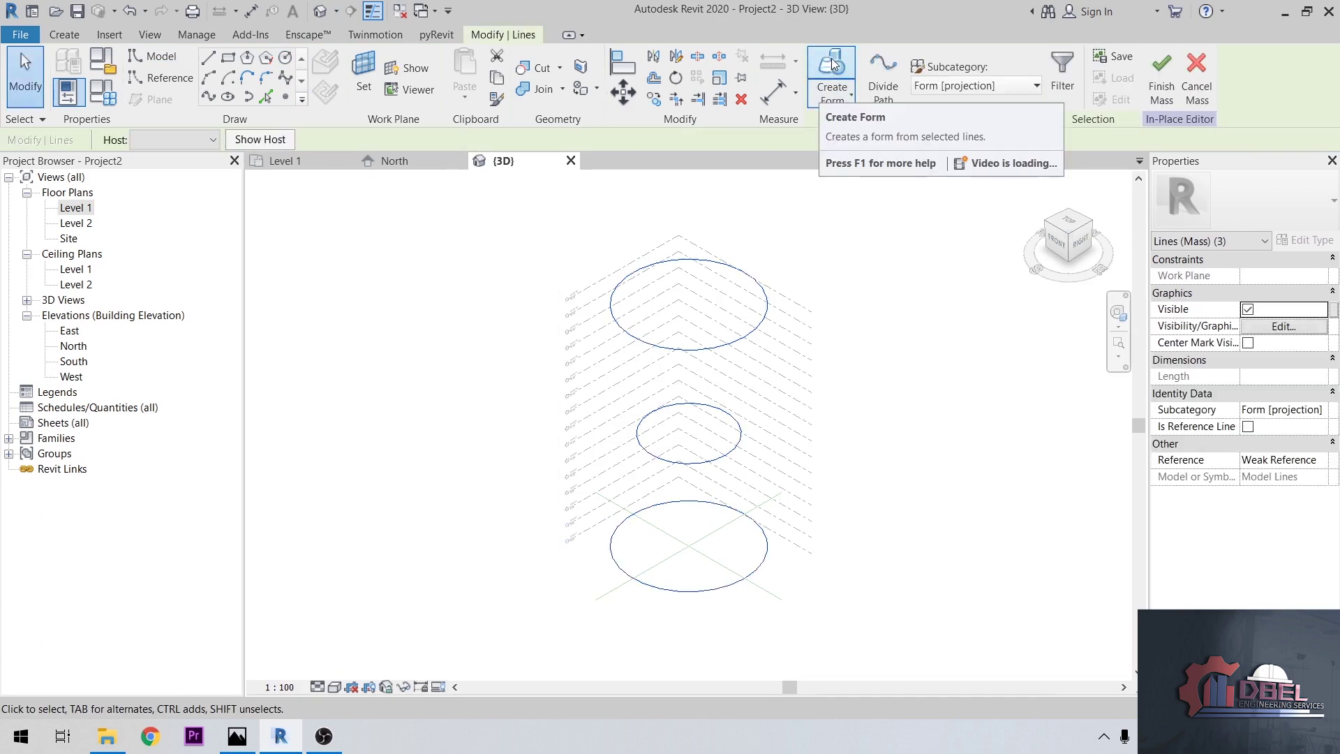
left_click(834, 63)
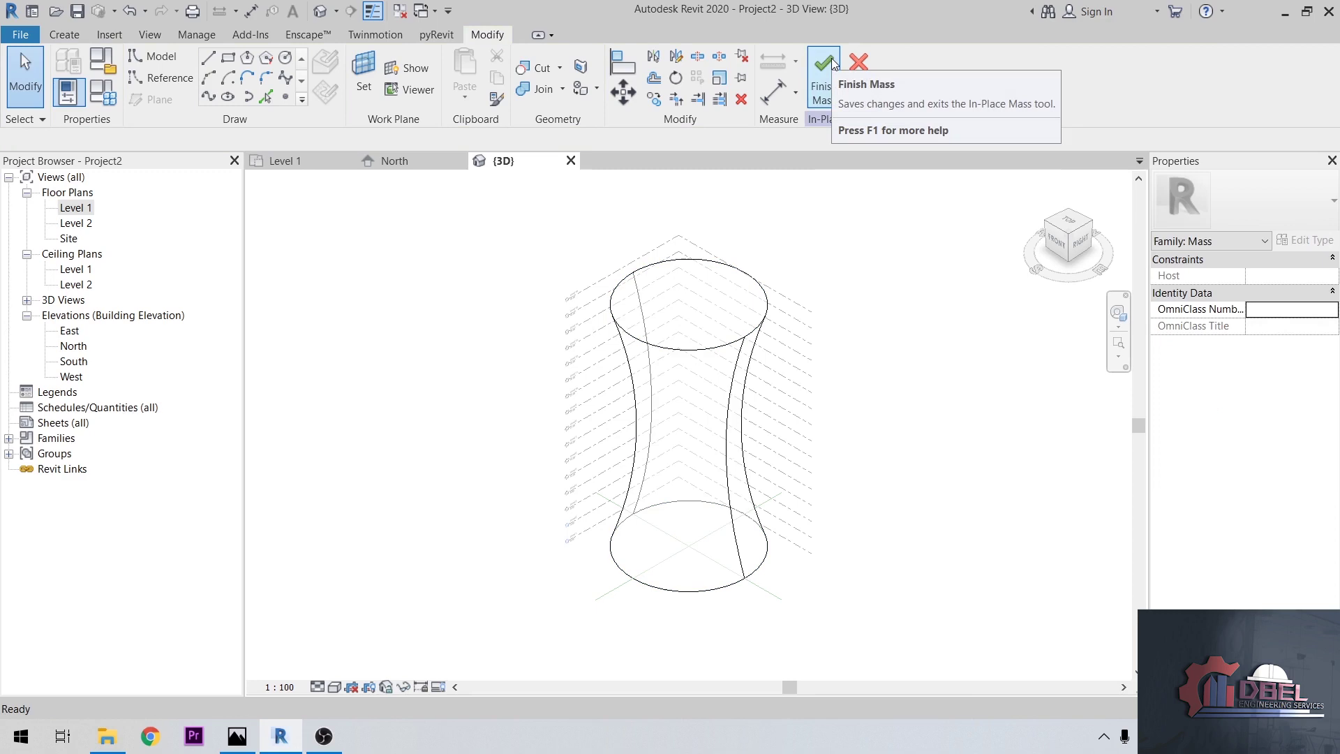
left_click(823, 64)
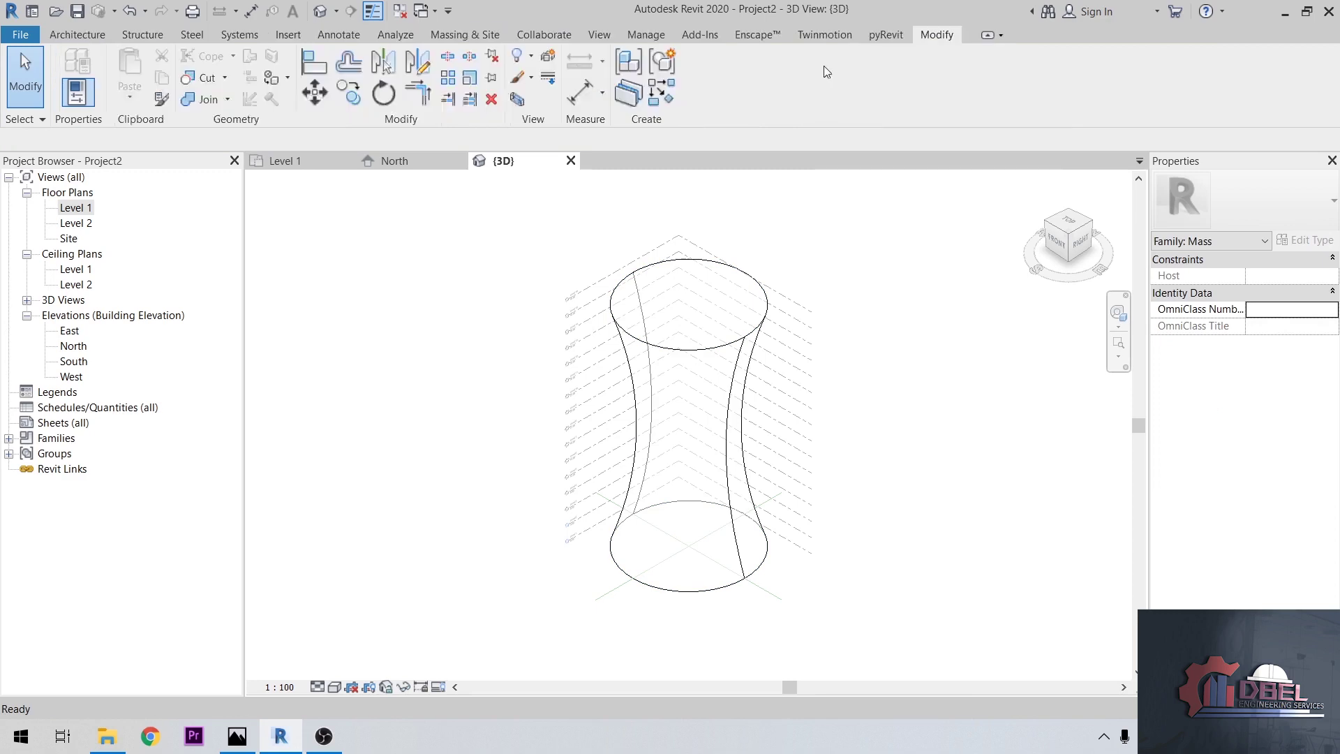
- Start a new in-place mass named Mass 2
left_click(791, 224)
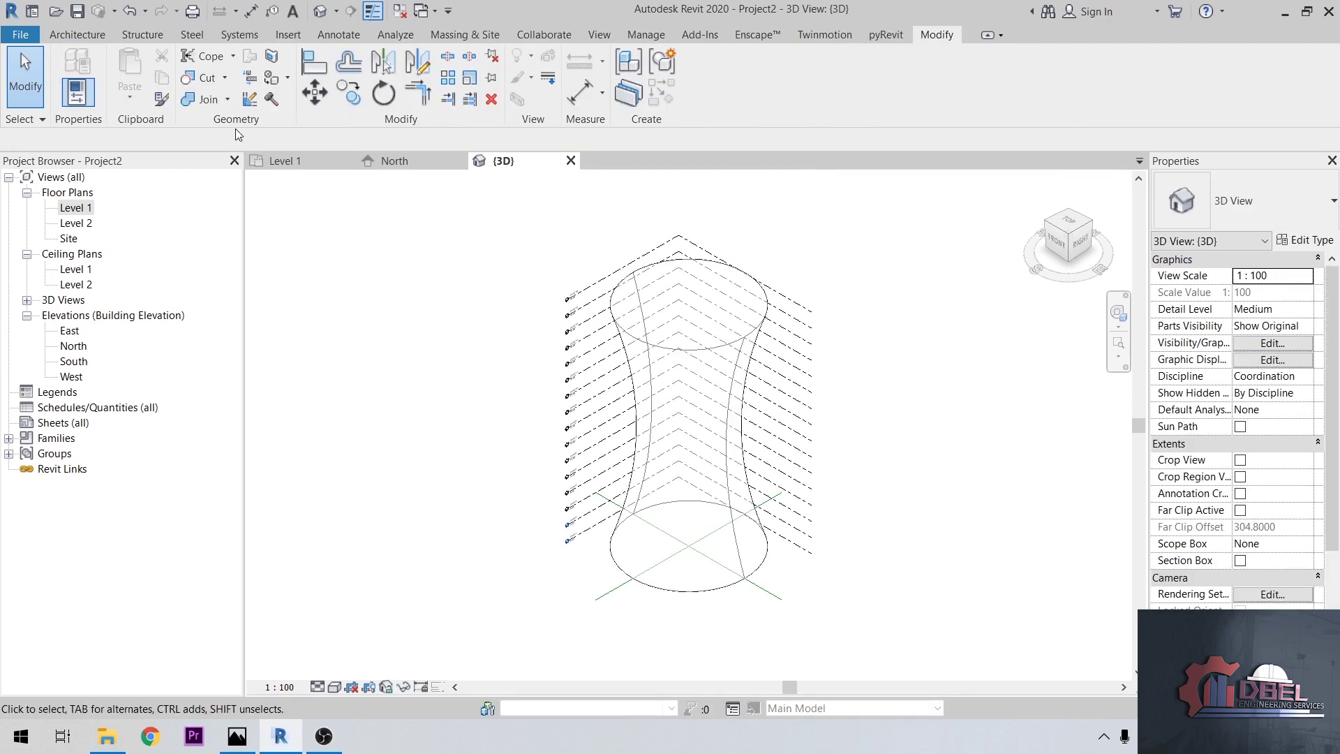
left_click(77, 34)
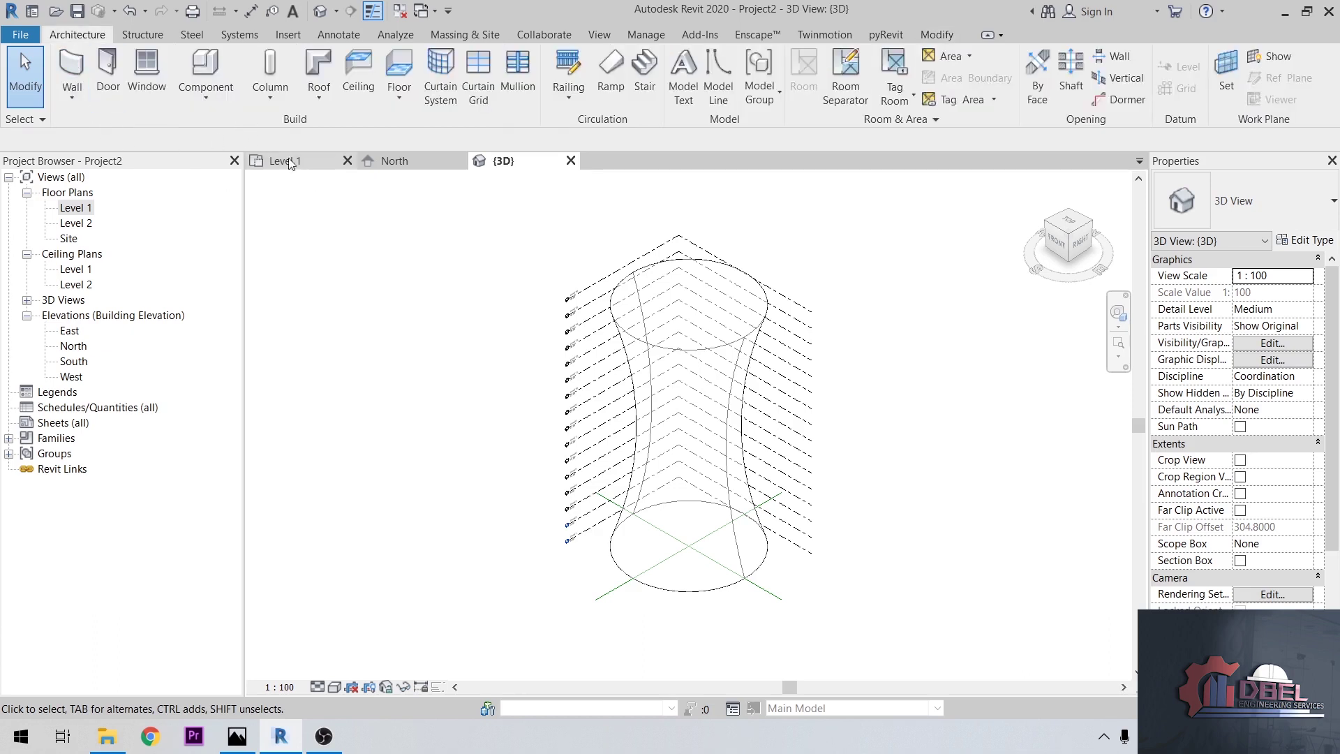
left_click(447, 37)
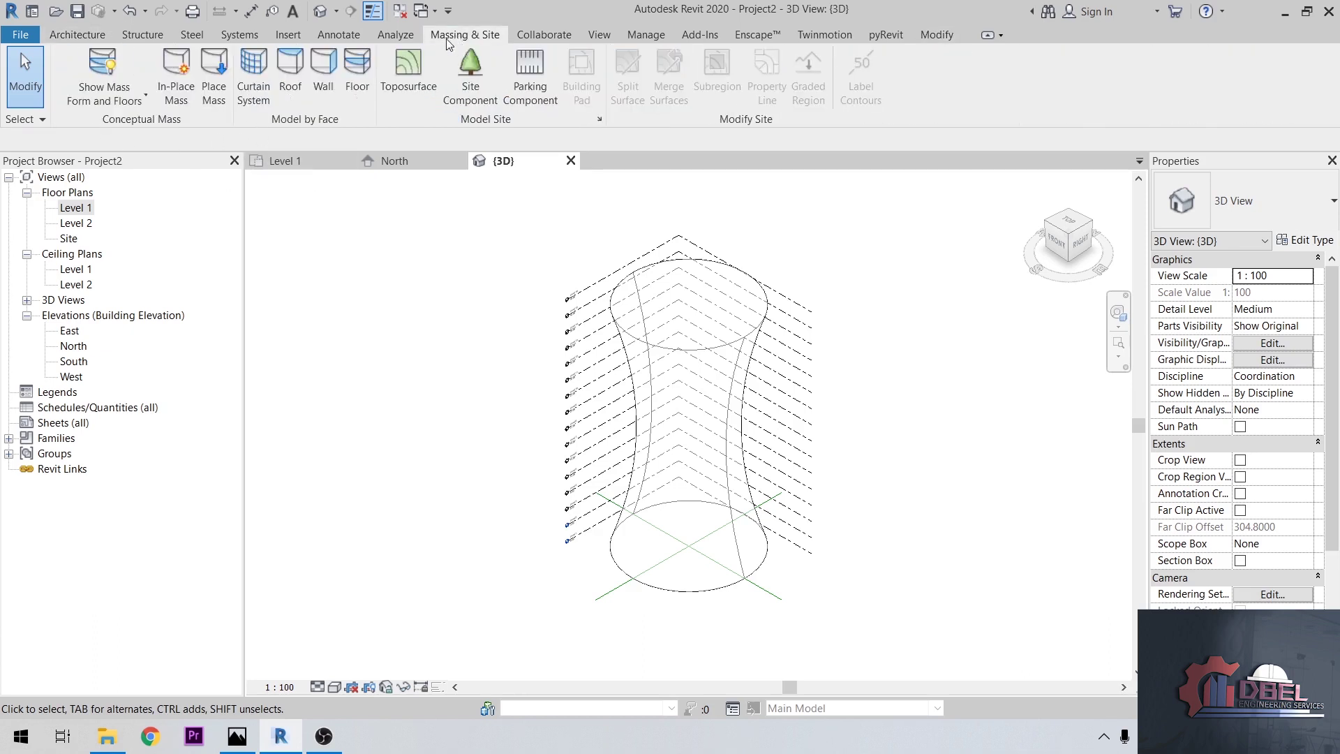
left_click(189, 73)
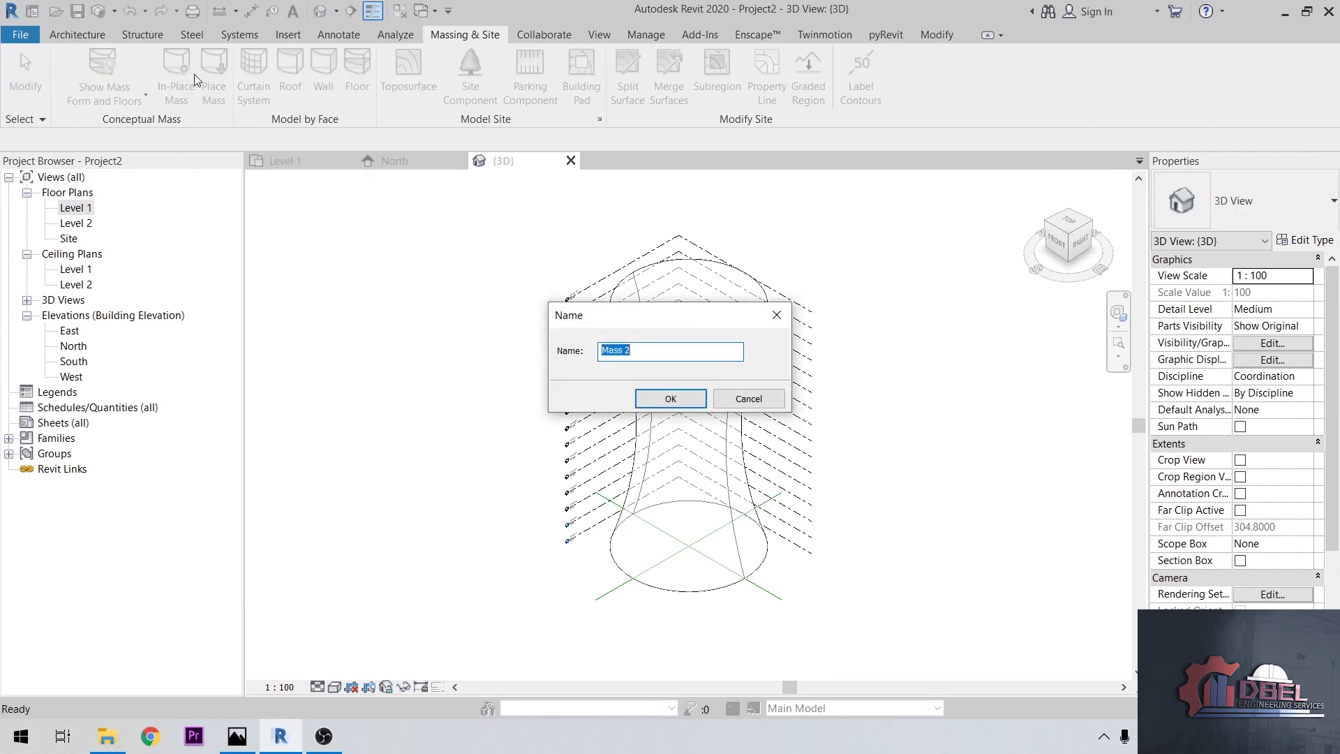
left_click(695, 400)
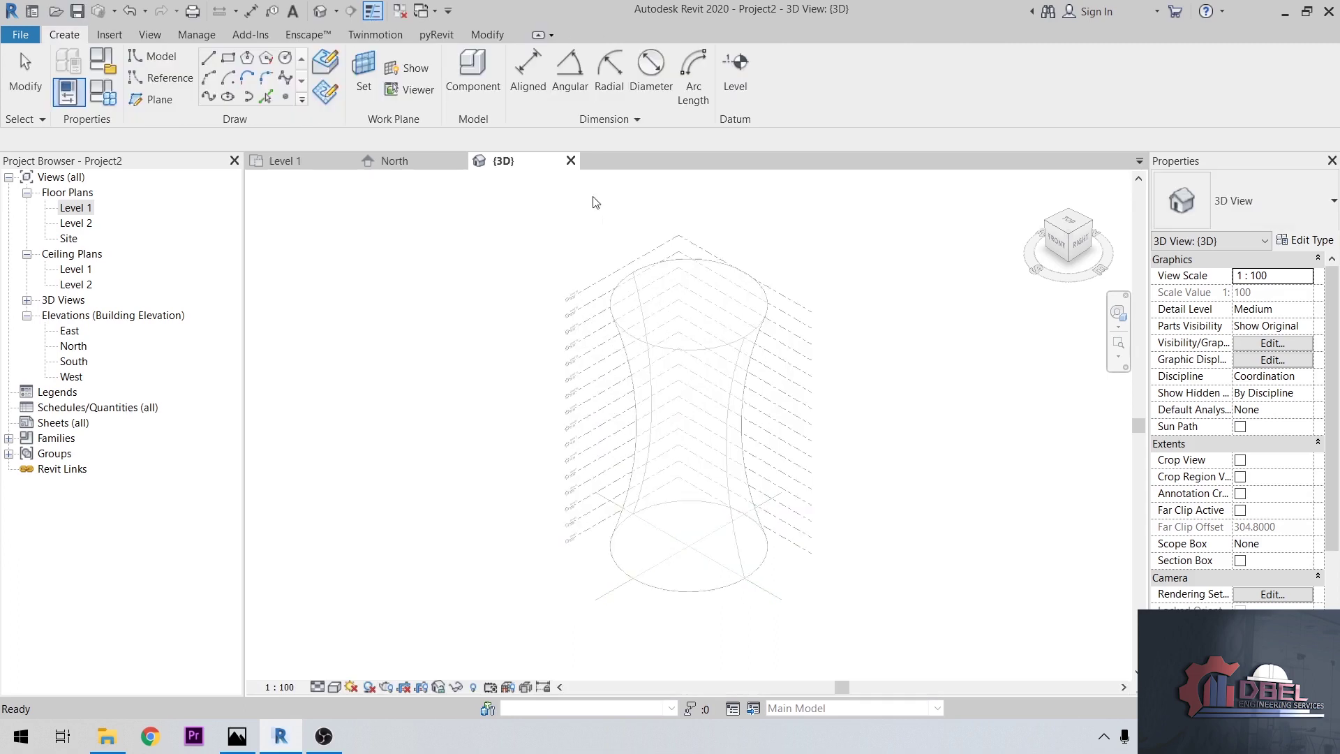
- On the Level 1 plan, draw an 11.4-radius circle at the reference planes' intersection
double_click(74, 208)
scroll(698, 408, "up", 3)
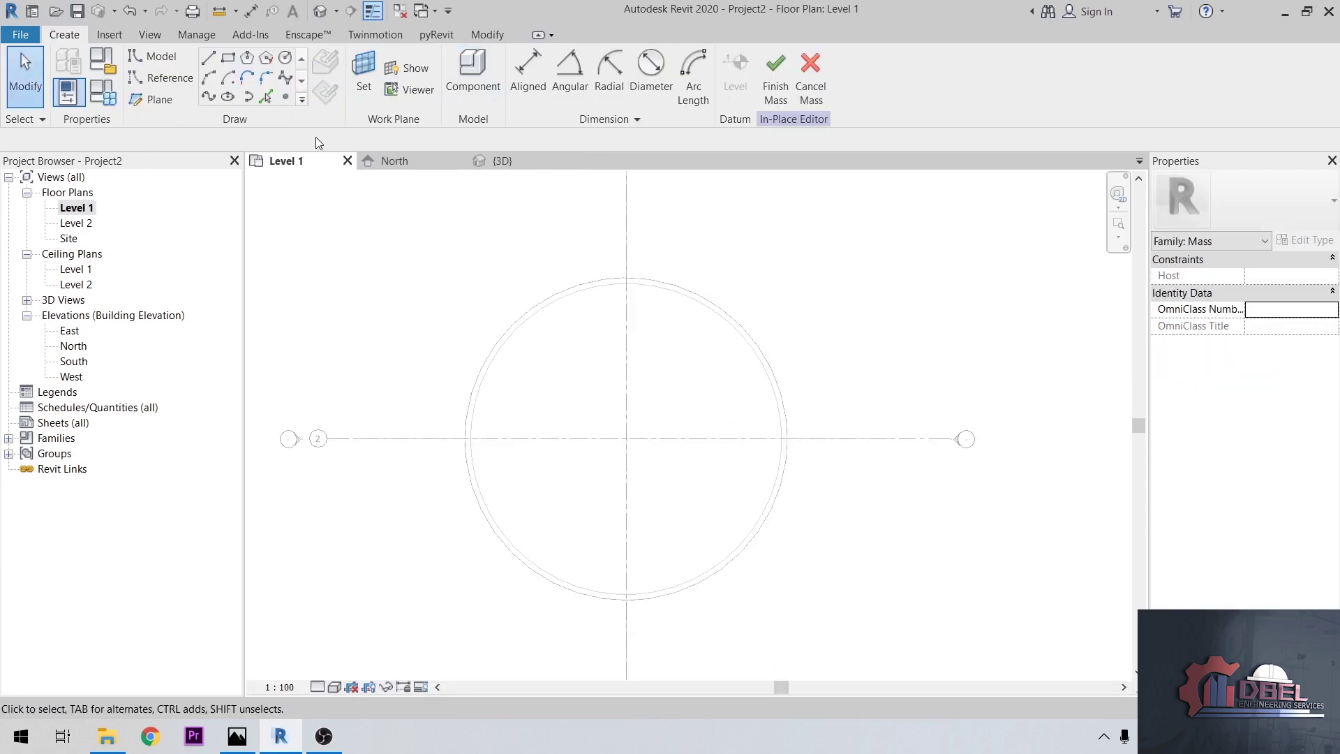
left_click(625, 439)
scroll(708, 333, "up", 2)
scroll(707, 326, "up", 1)
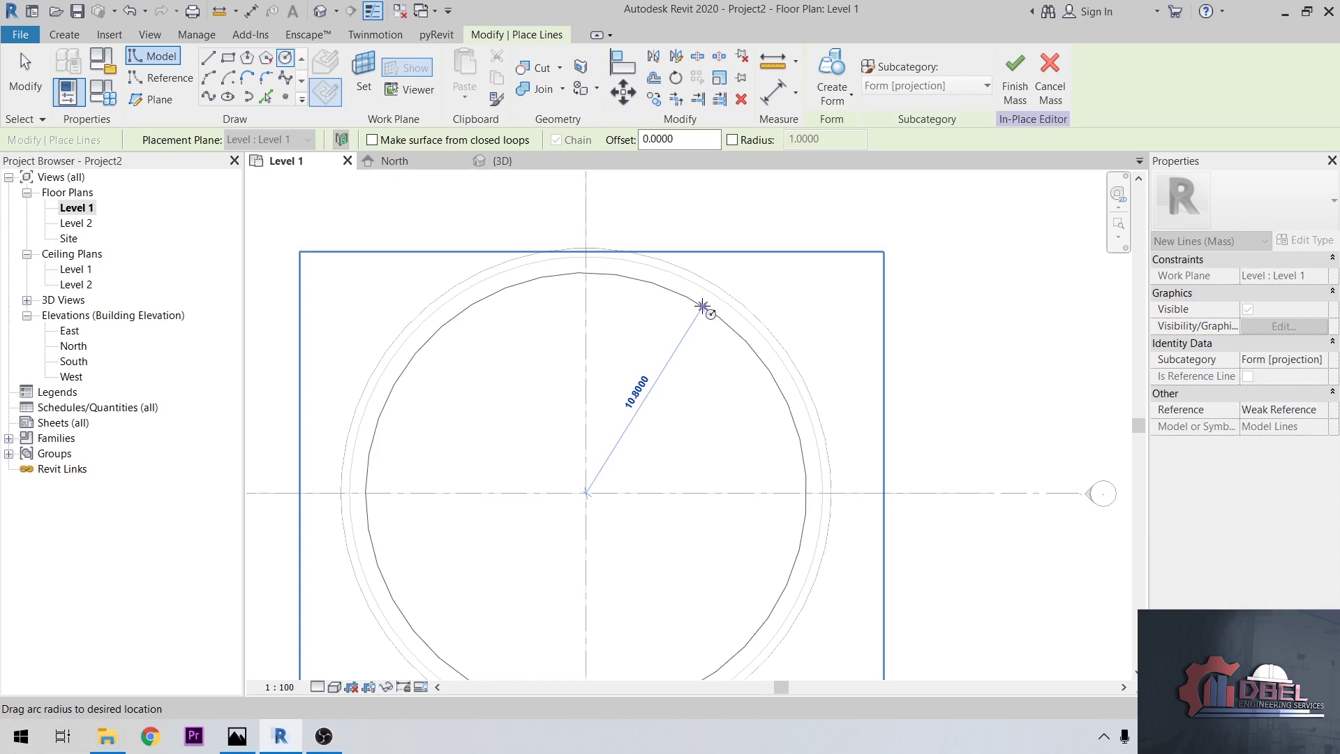
scroll(703, 307, "up", 2)
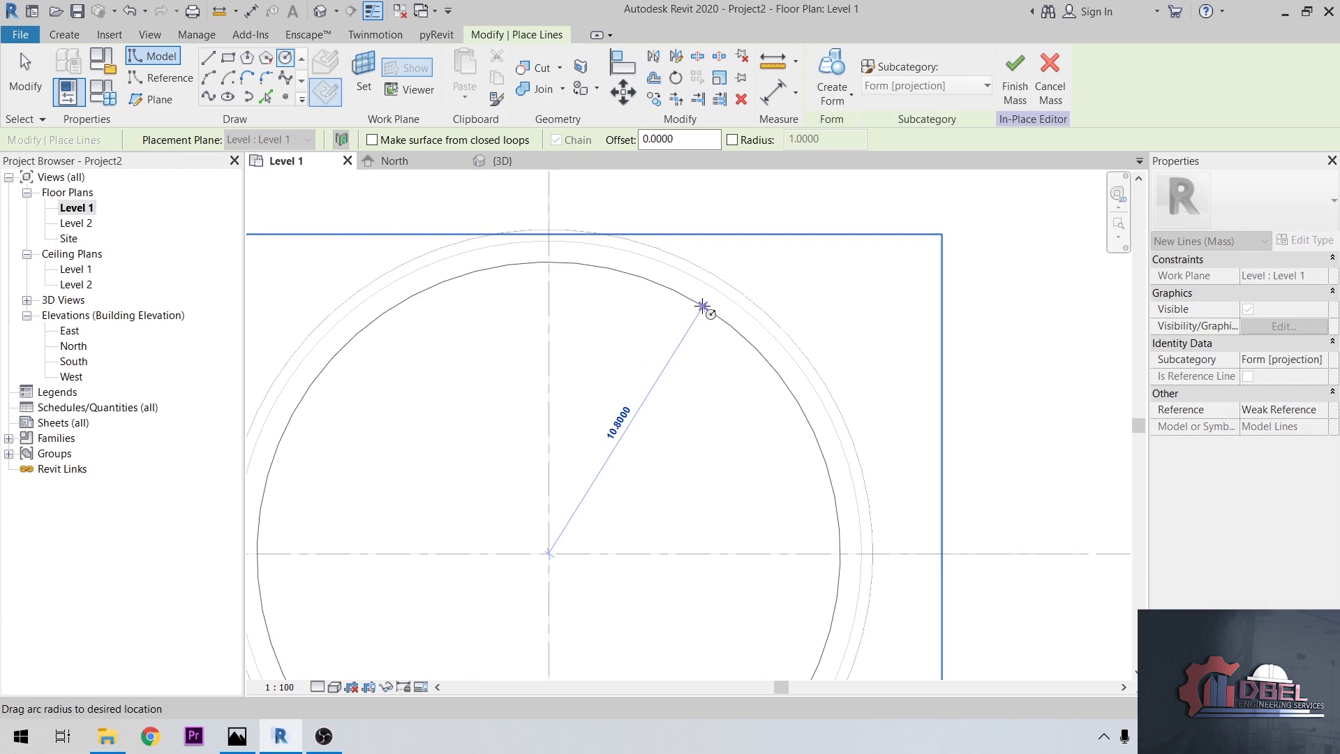
scroll(701, 300, "up", 1)
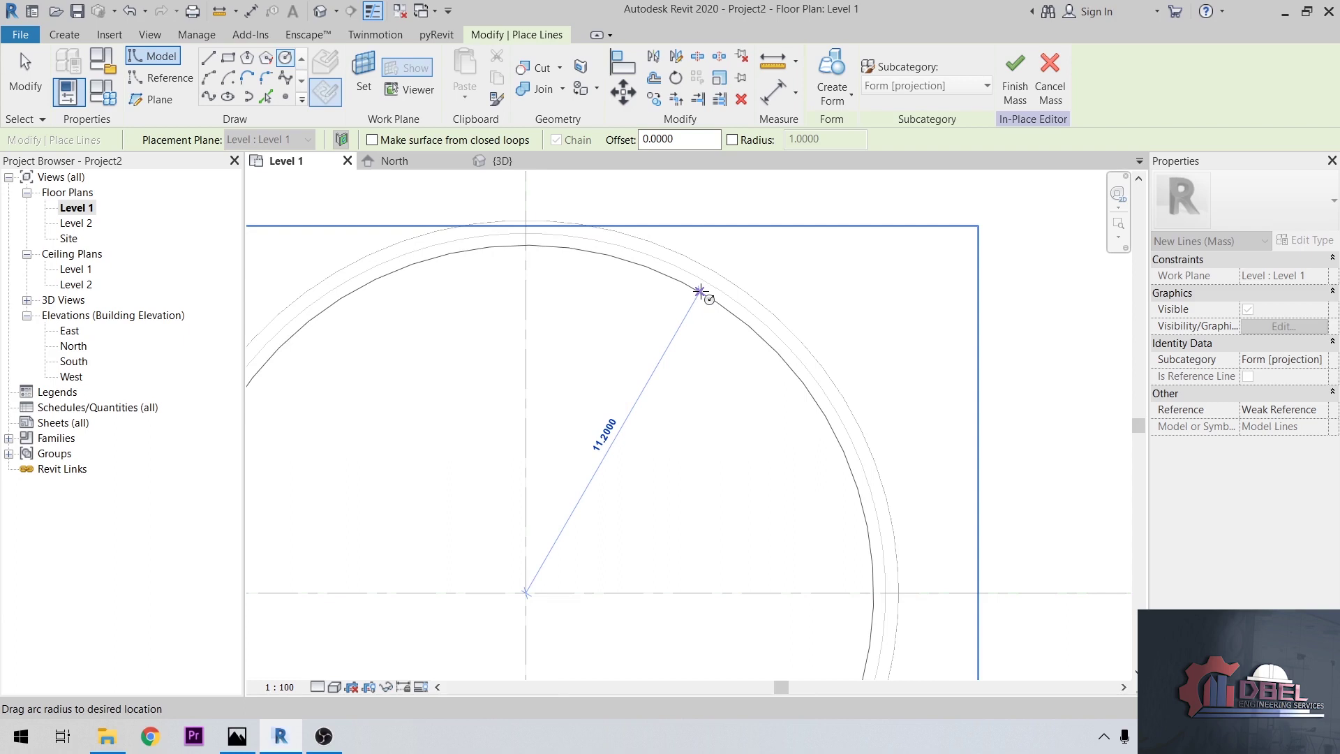
type("11.4")
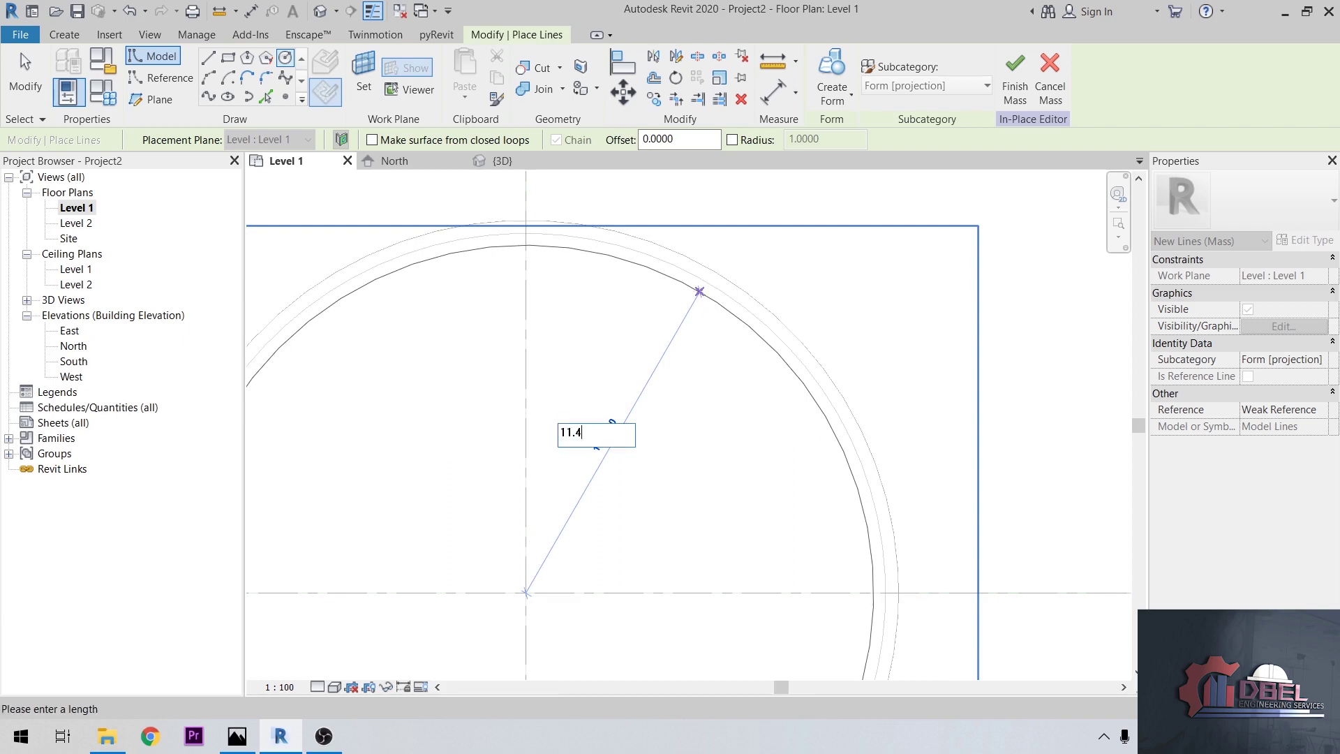
key("Return")
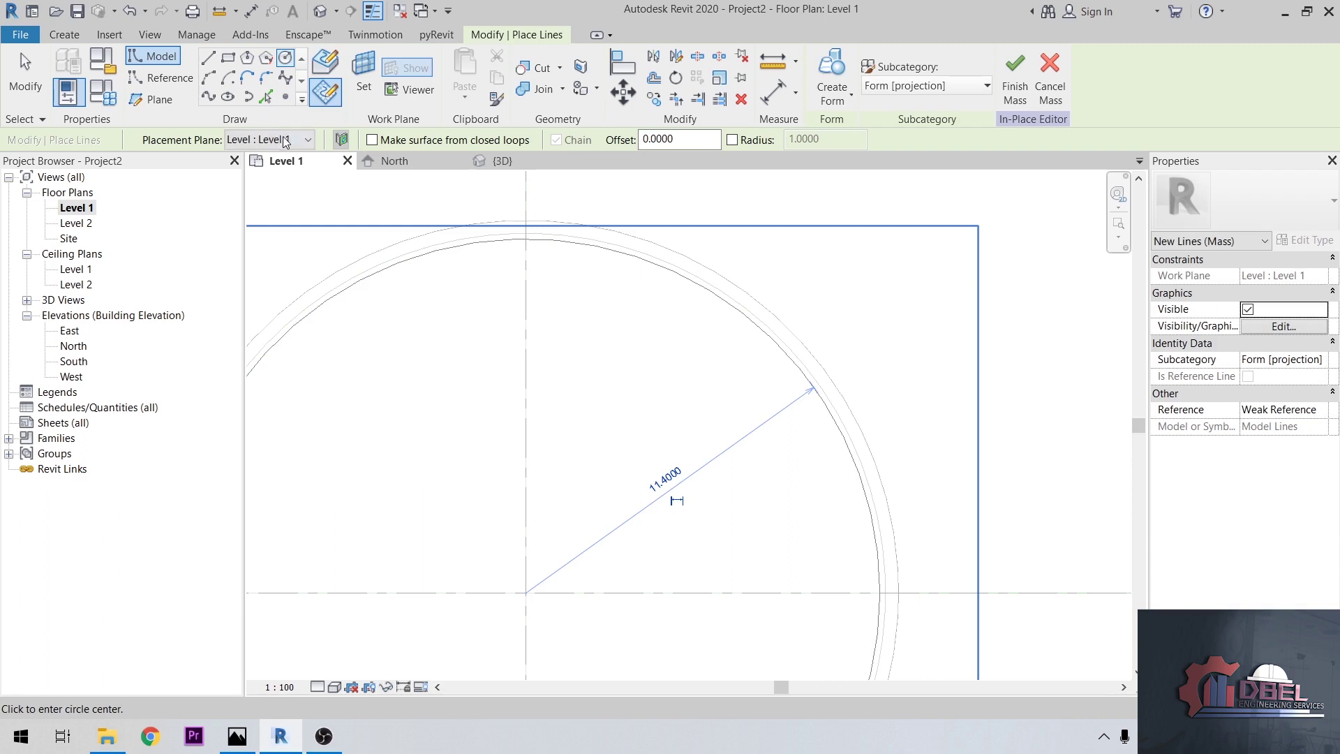
- Add concentric circles of radius 11.4 on Level 16 and 7.4 on Level 8
left_click(307, 140)
left_click(265, 366)
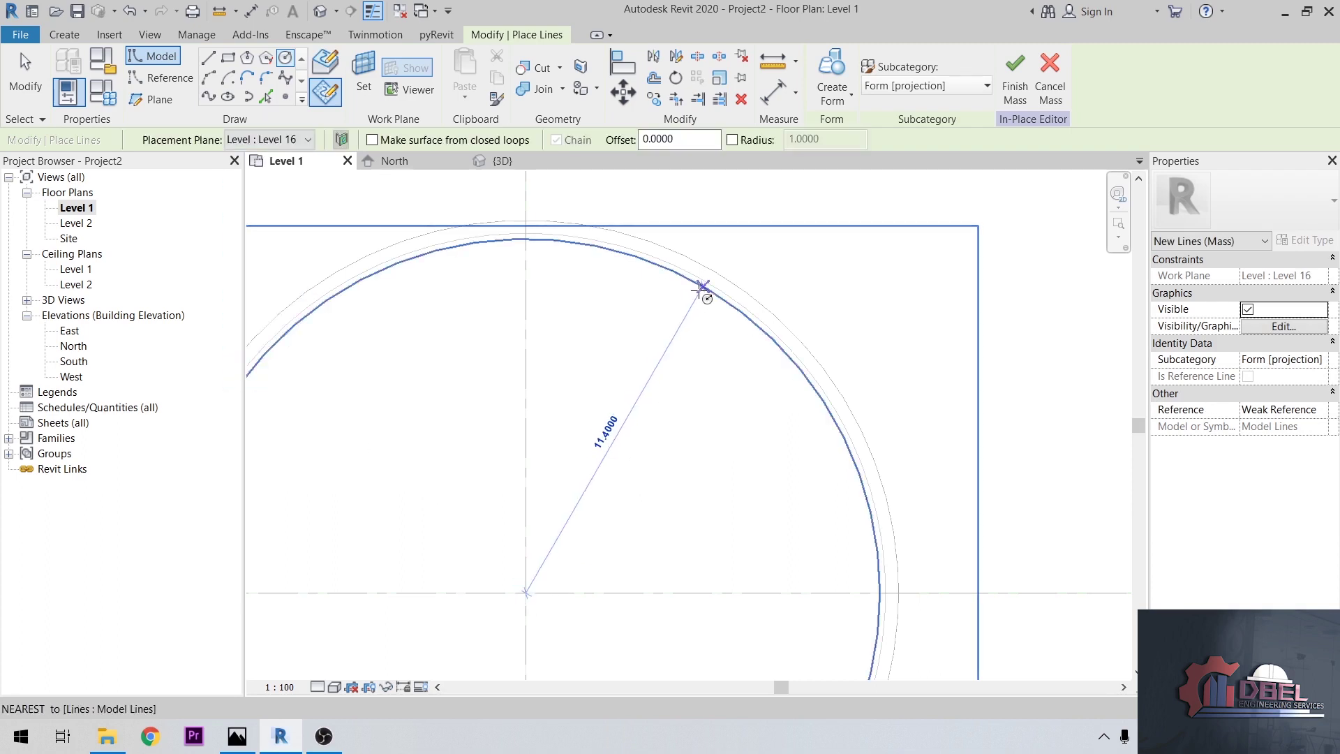
type("11.4")
key("Return")
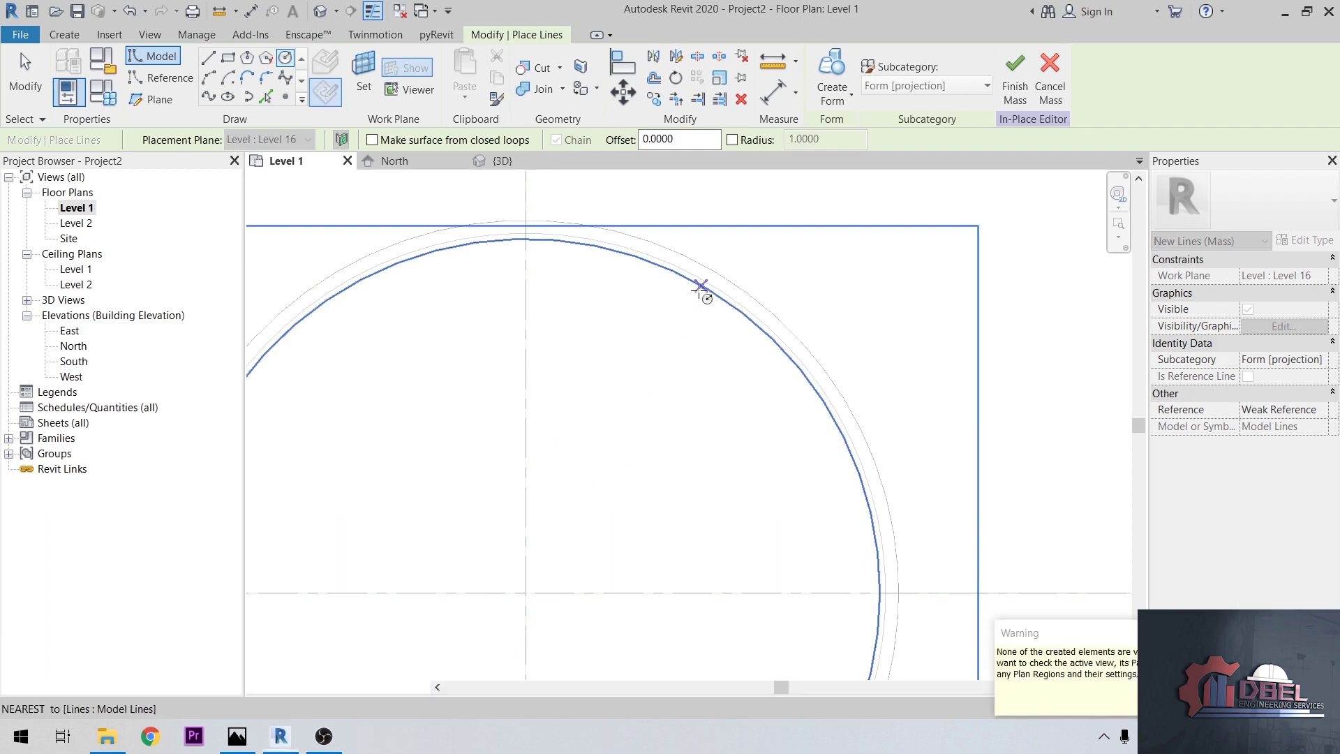
left_click(288, 136)
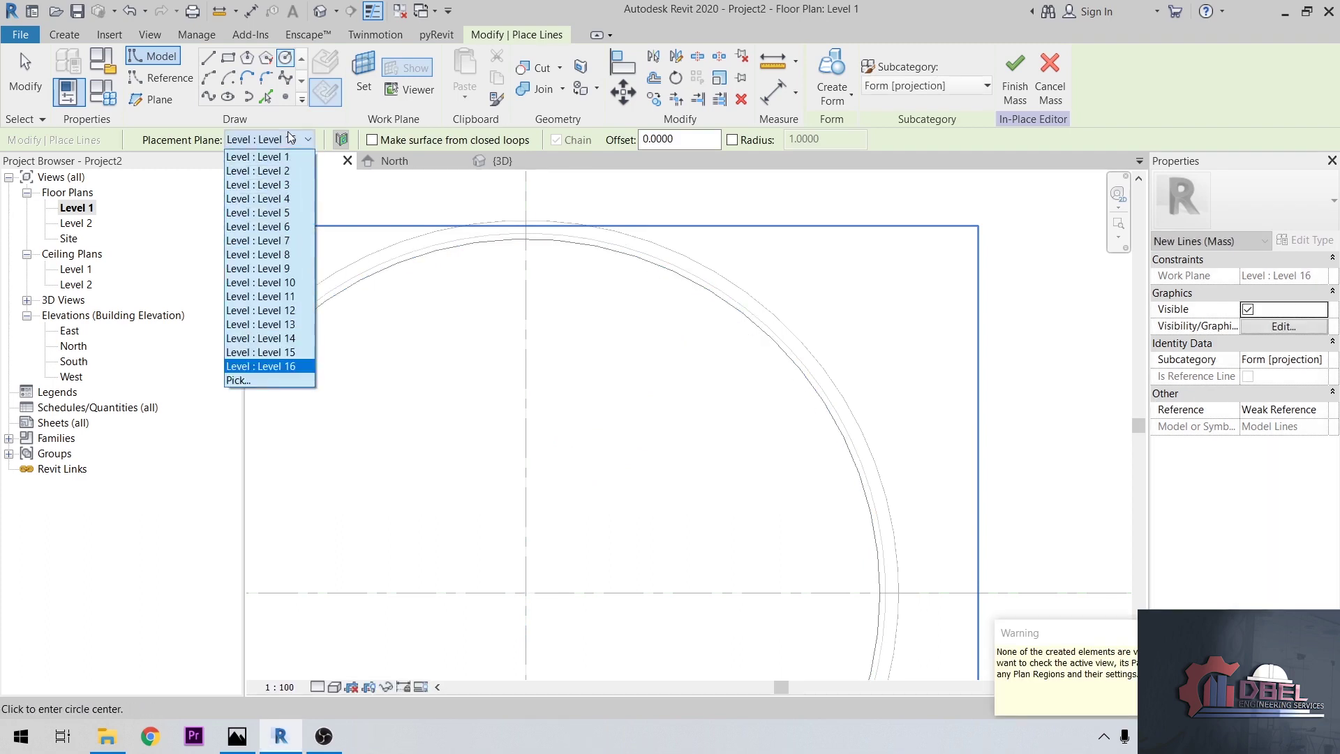
left_click(270, 254)
left_click(525, 592)
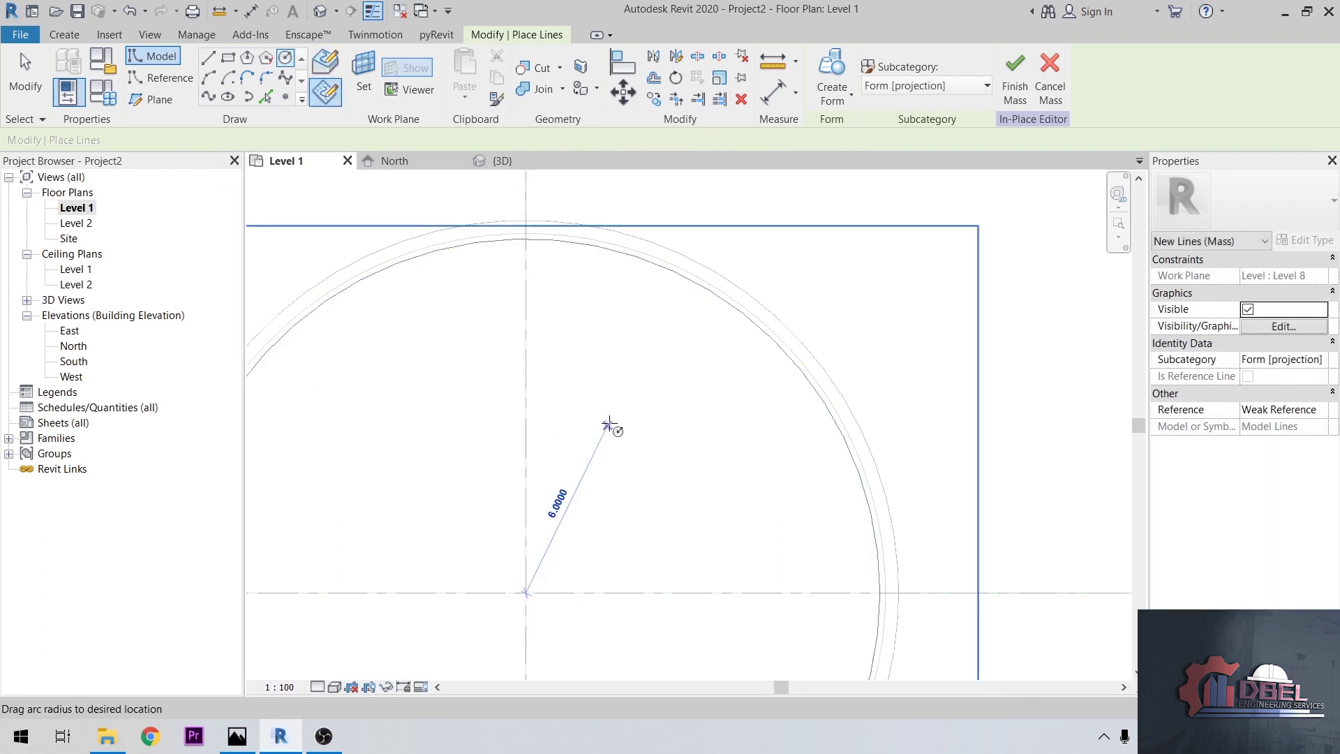
type("7")
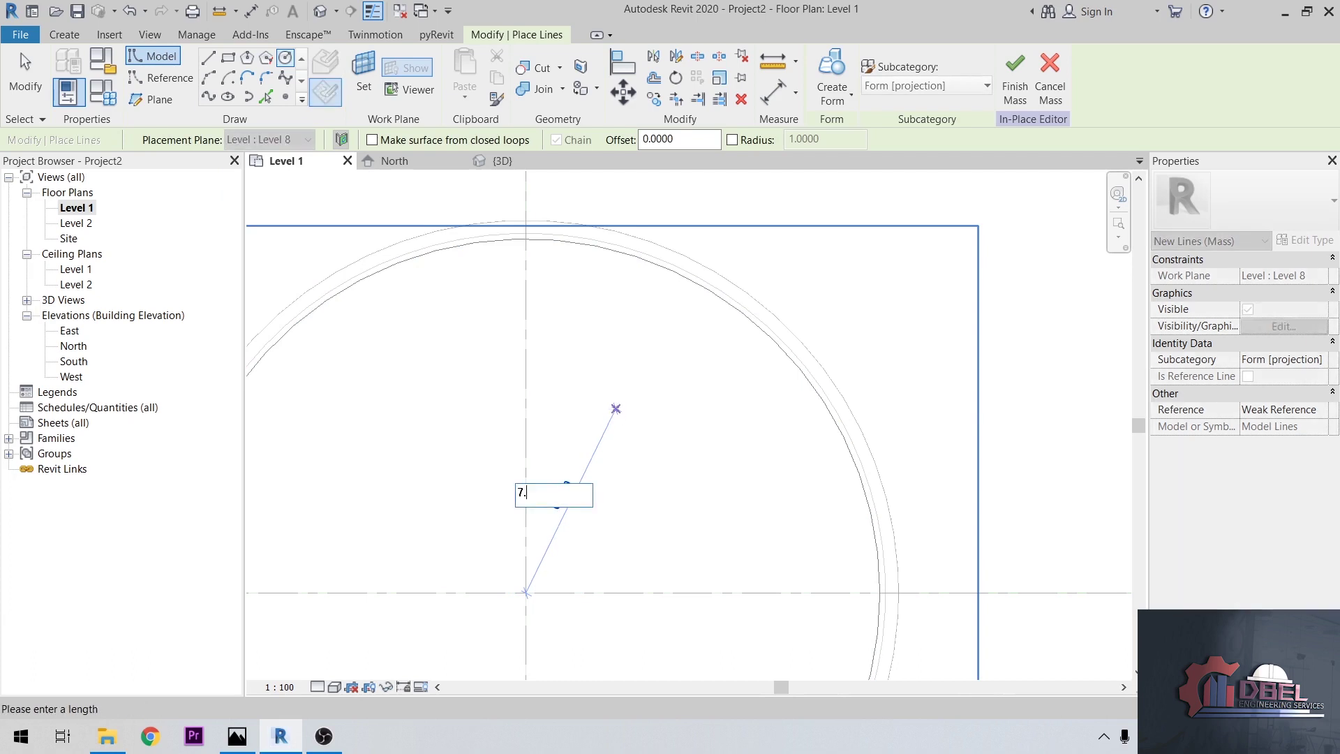
type(".4")
key("Return")
scroll(637, 368, "down", 4)
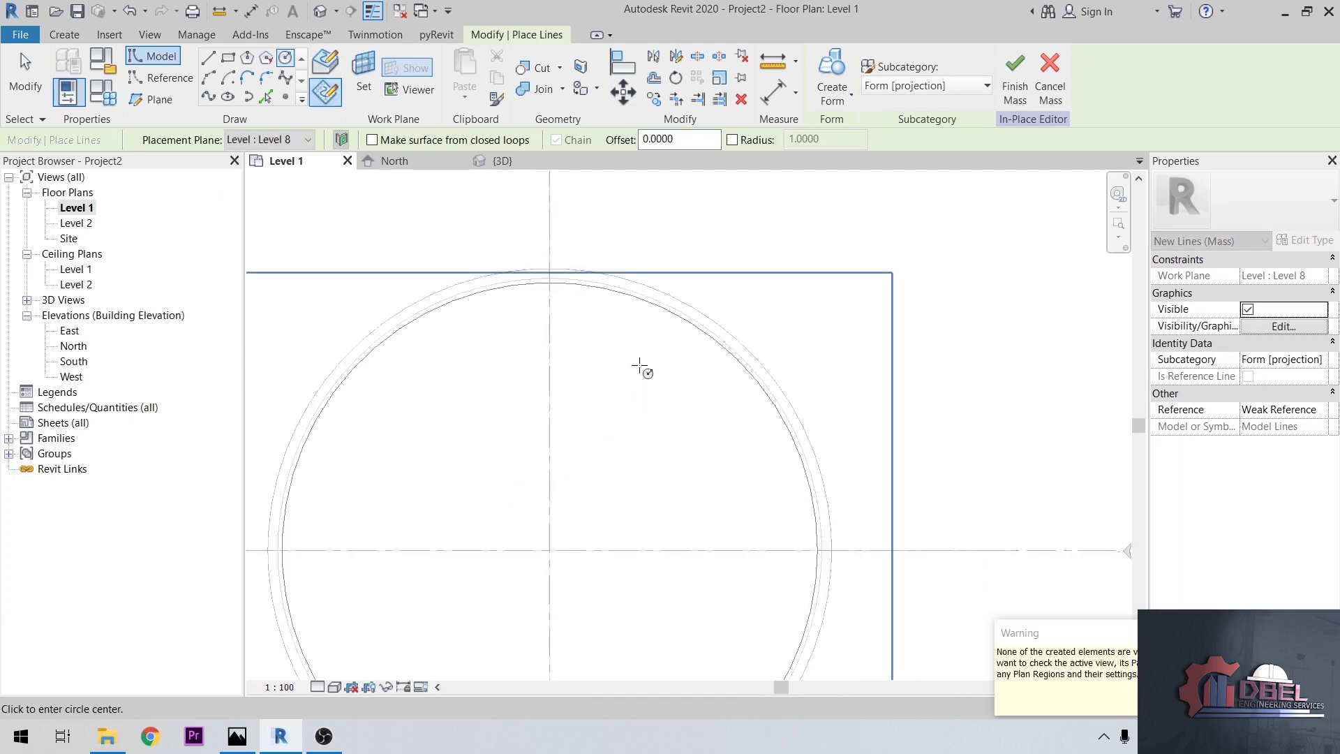
key("Escape")
key("Escape")
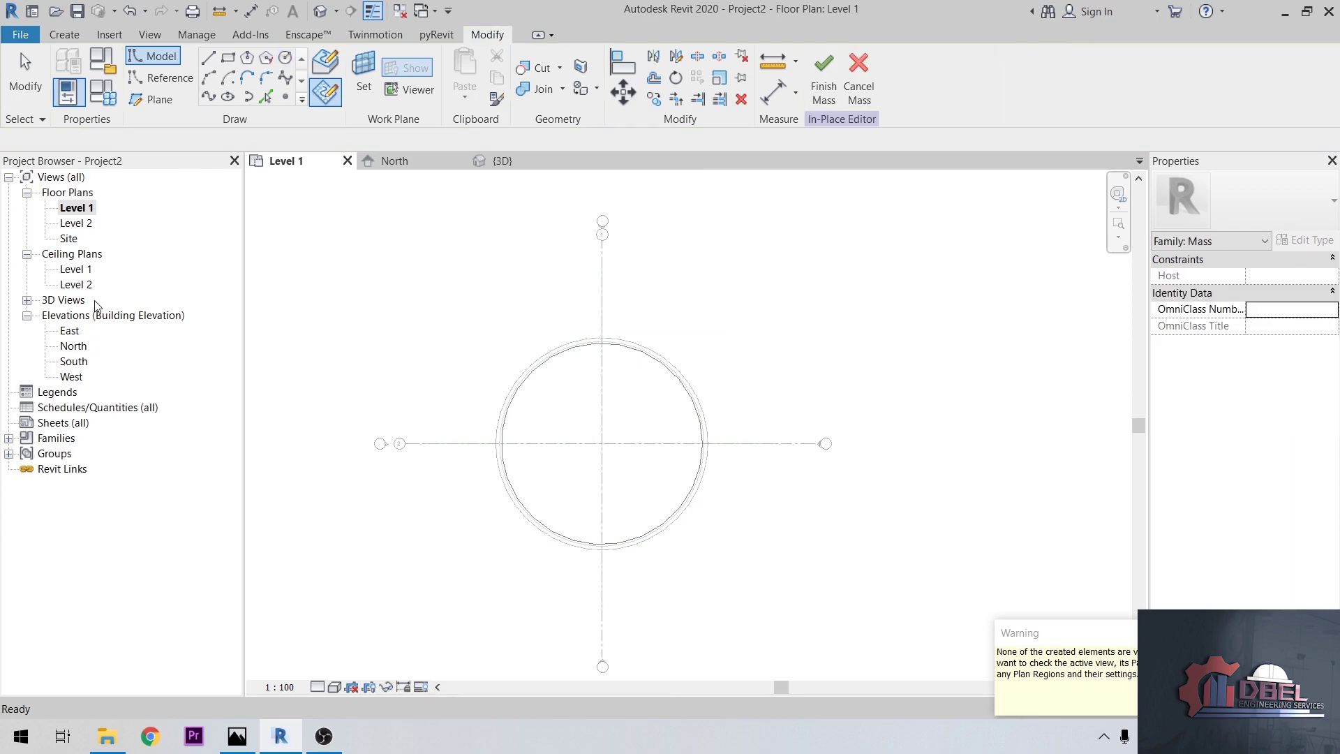
- In the {3D} view, crossing-select Mass 2's three circles and Create Form around the first solid
left_click(27, 300)
double_click(71, 315)
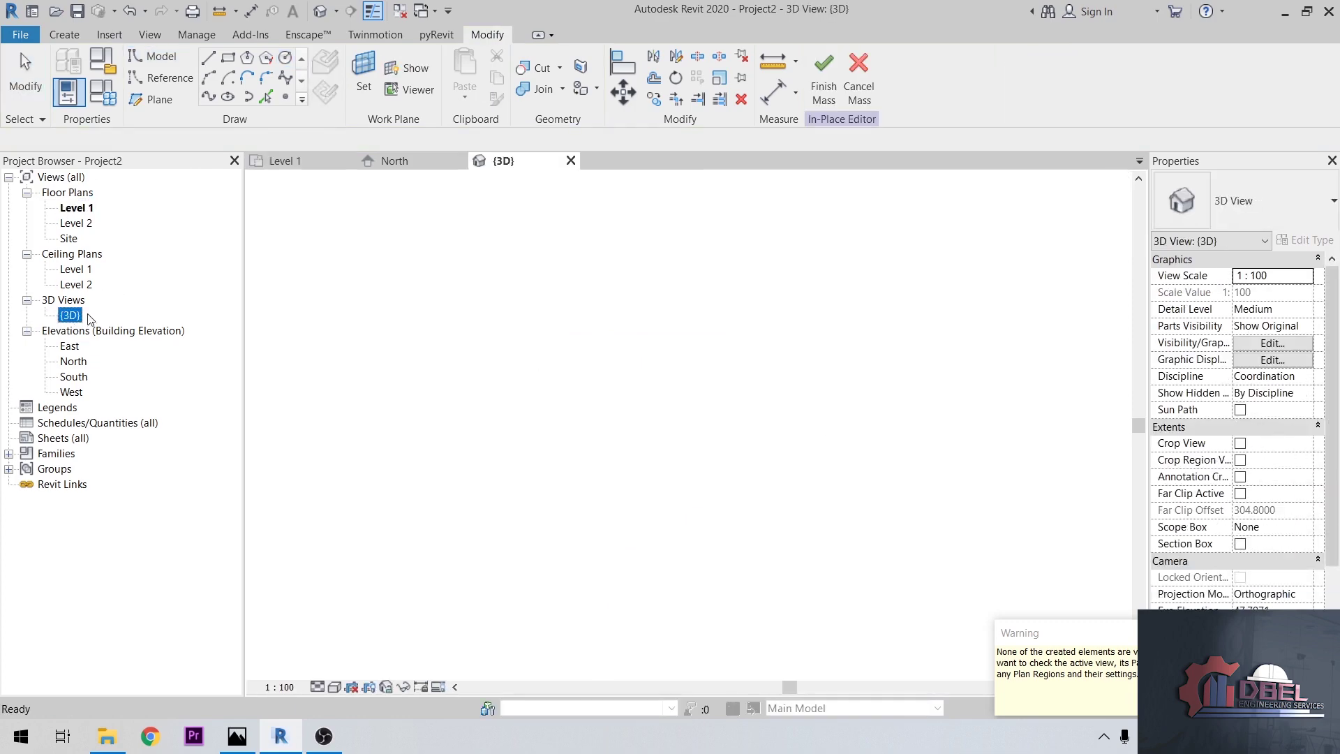
left_click_drag(727, 611, 656, 286)
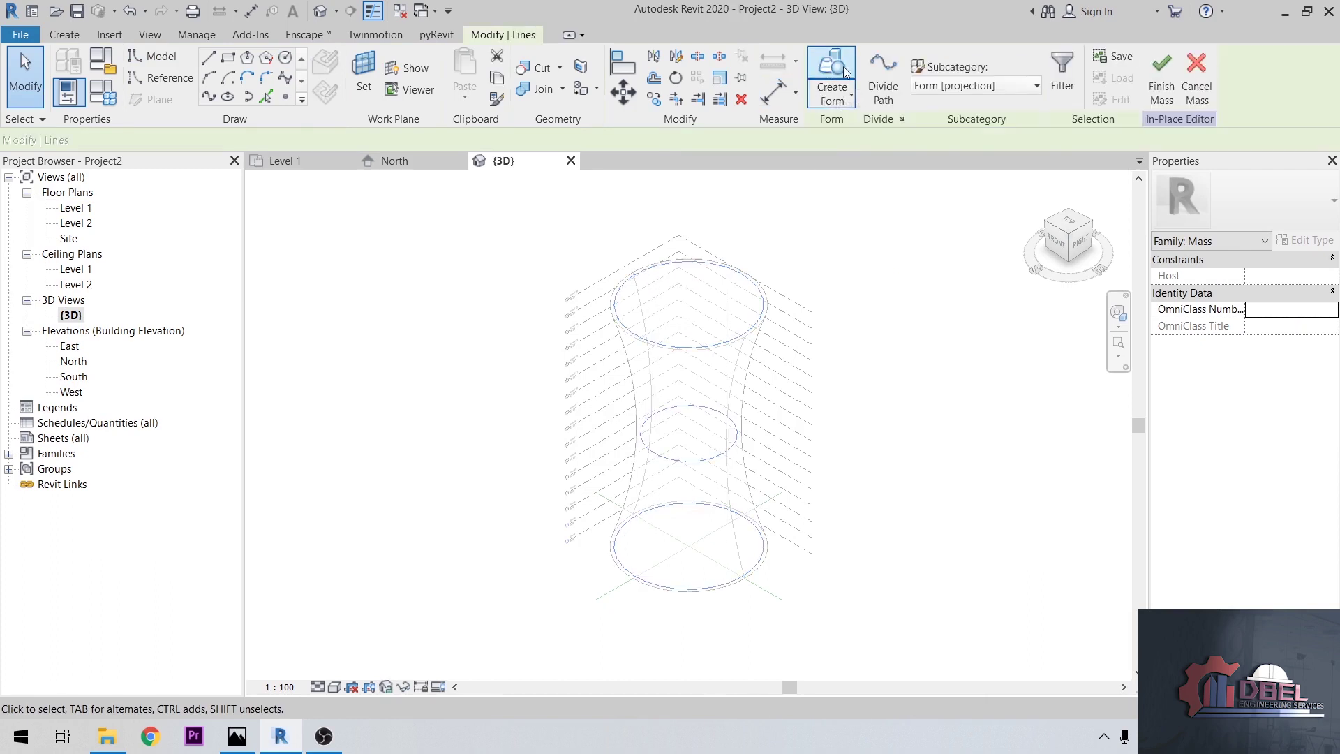
left_click(830, 73)
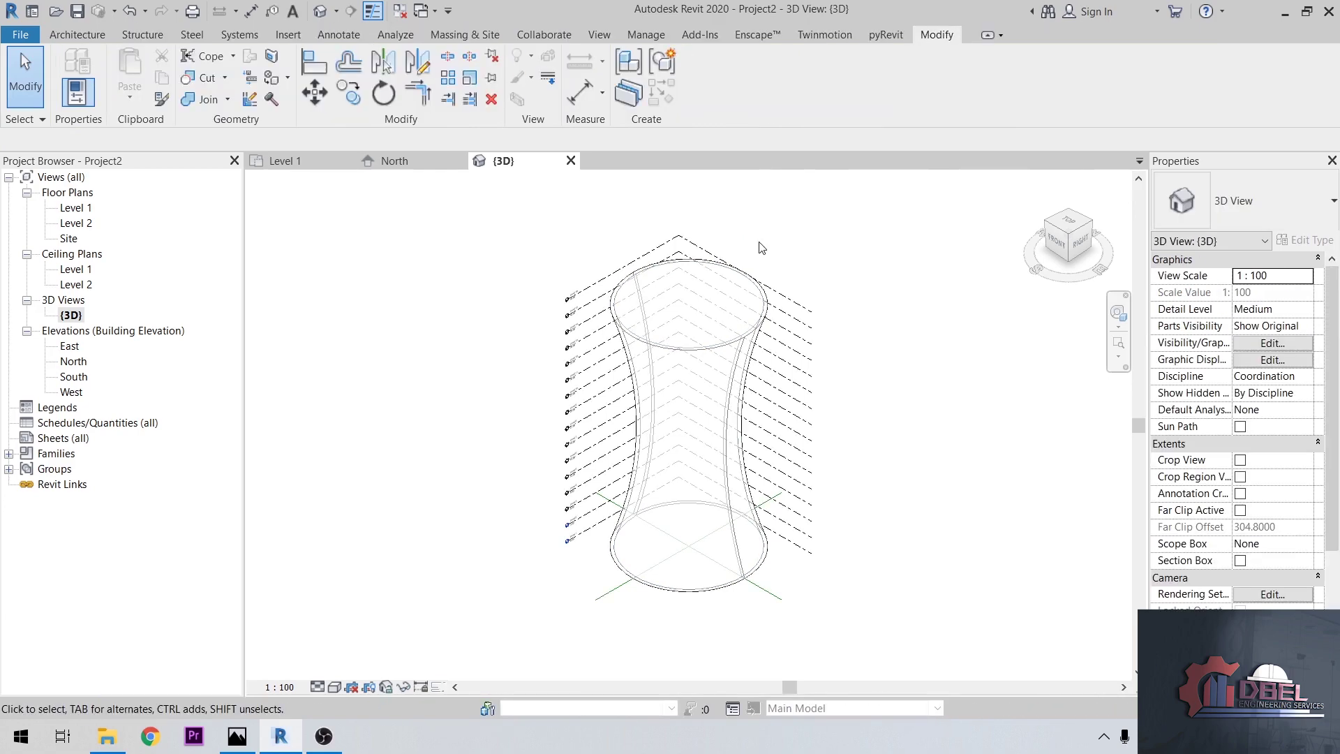
- Hide the finished mass, Mass 2, in the 3D view
scroll(759, 307, "up", 3)
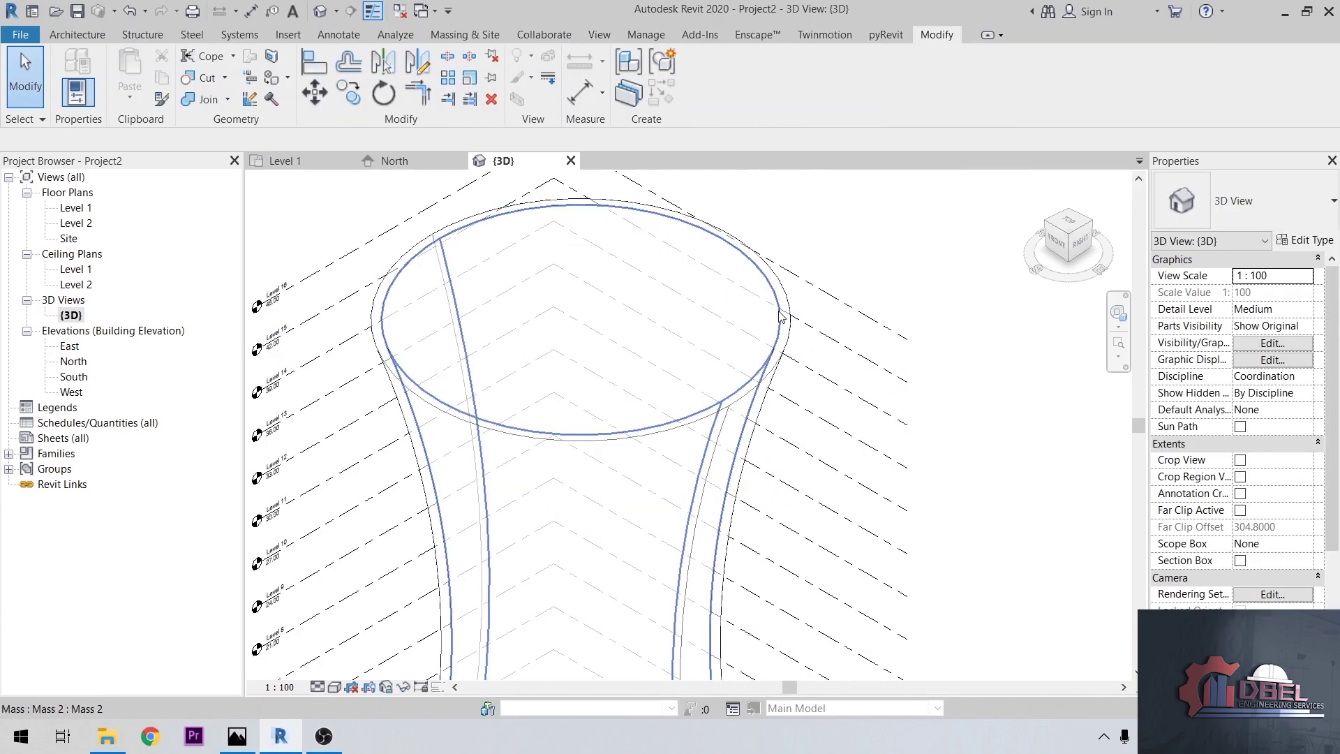
left_click(779, 313)
right_click(779, 315)
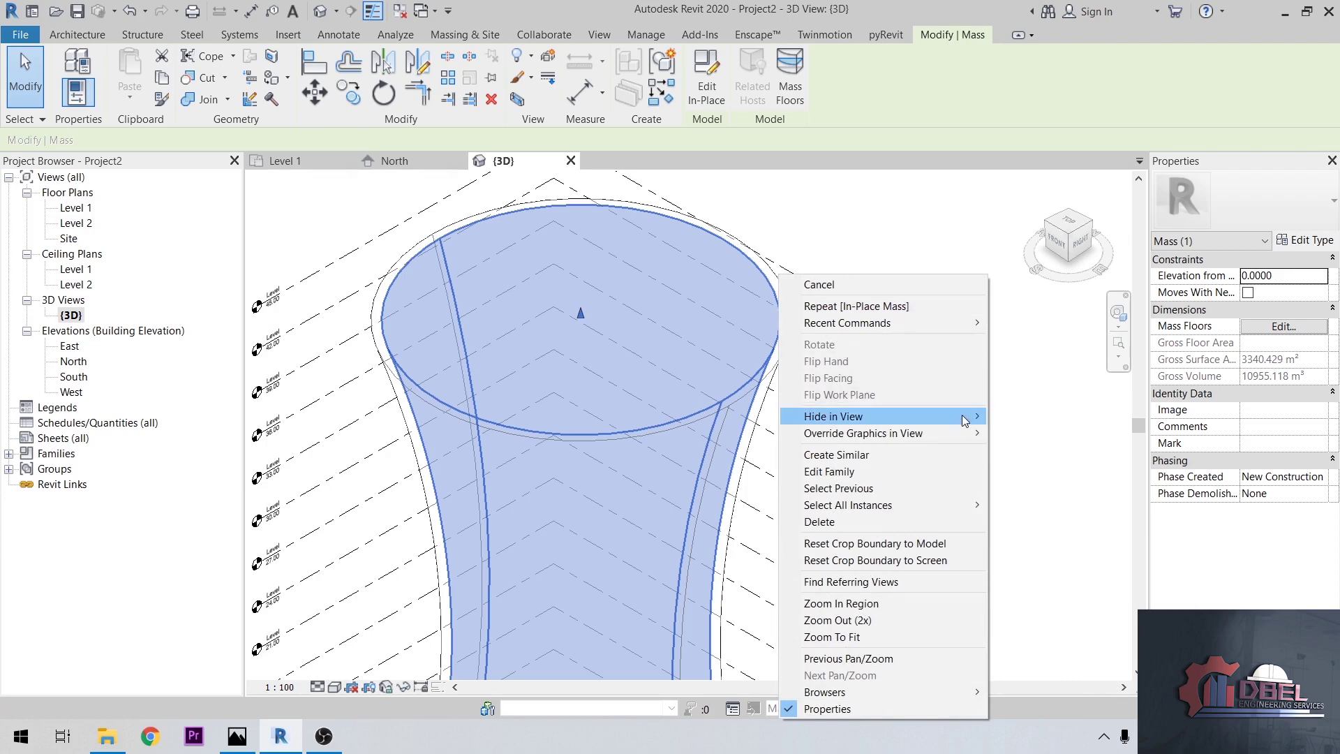
left_click(1005, 421)
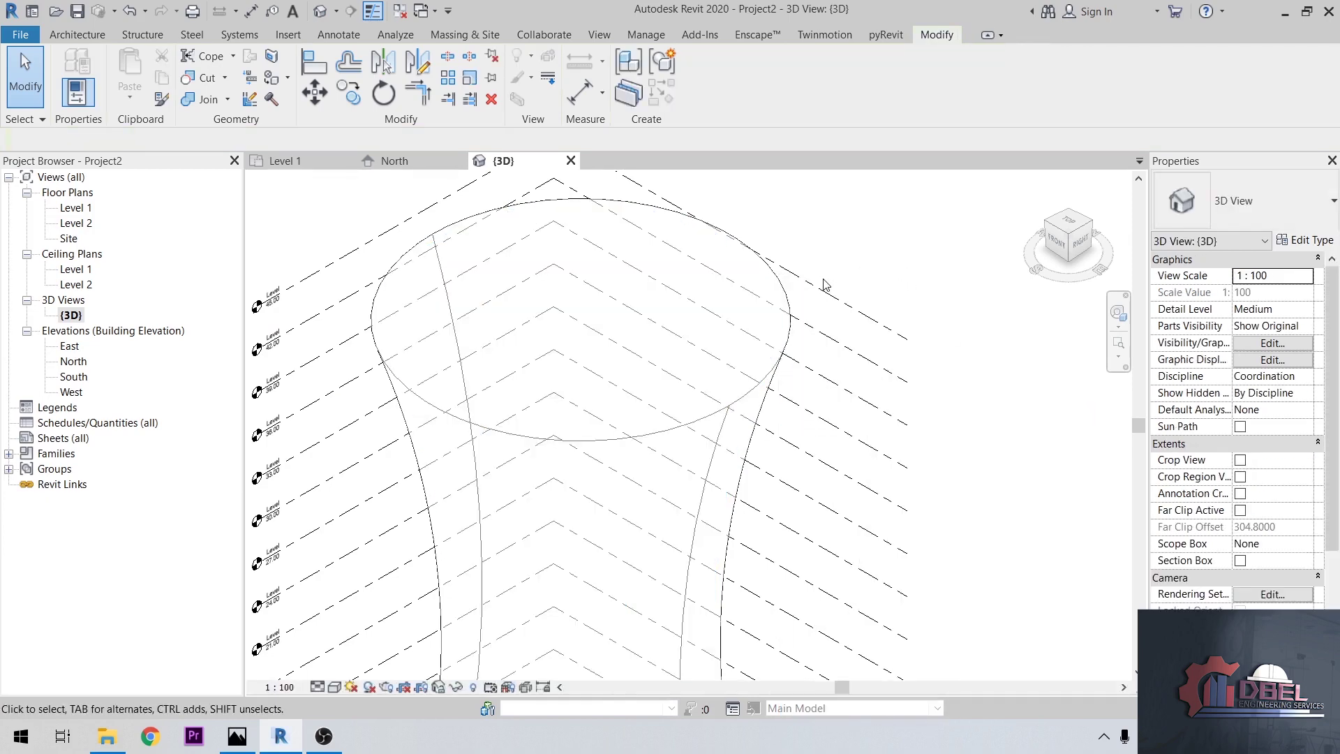
- Pan the 3D view to frame the hyperboloid mass and its levels, then select the mass
scroll(827, 258, "down", 1)
scroll(816, 258, "down", 2)
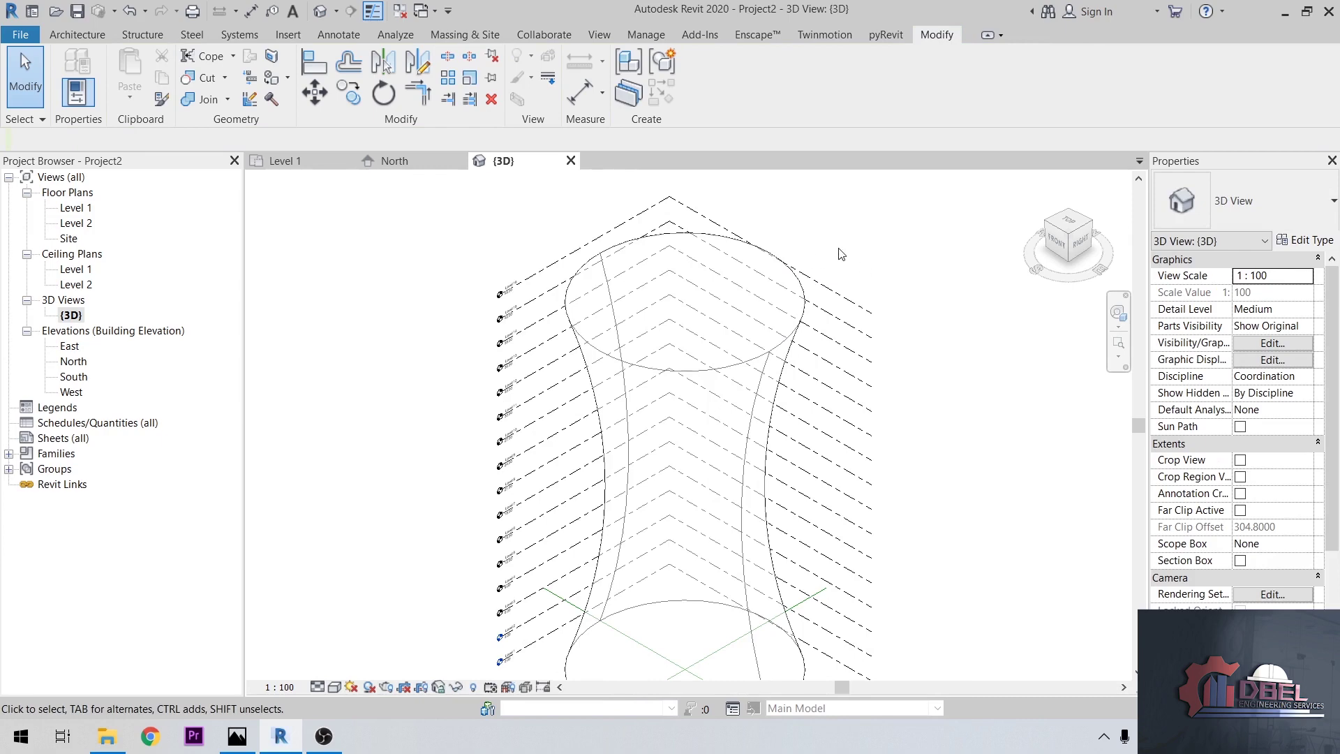
middle_click_drag(841, 253, 823, 284)
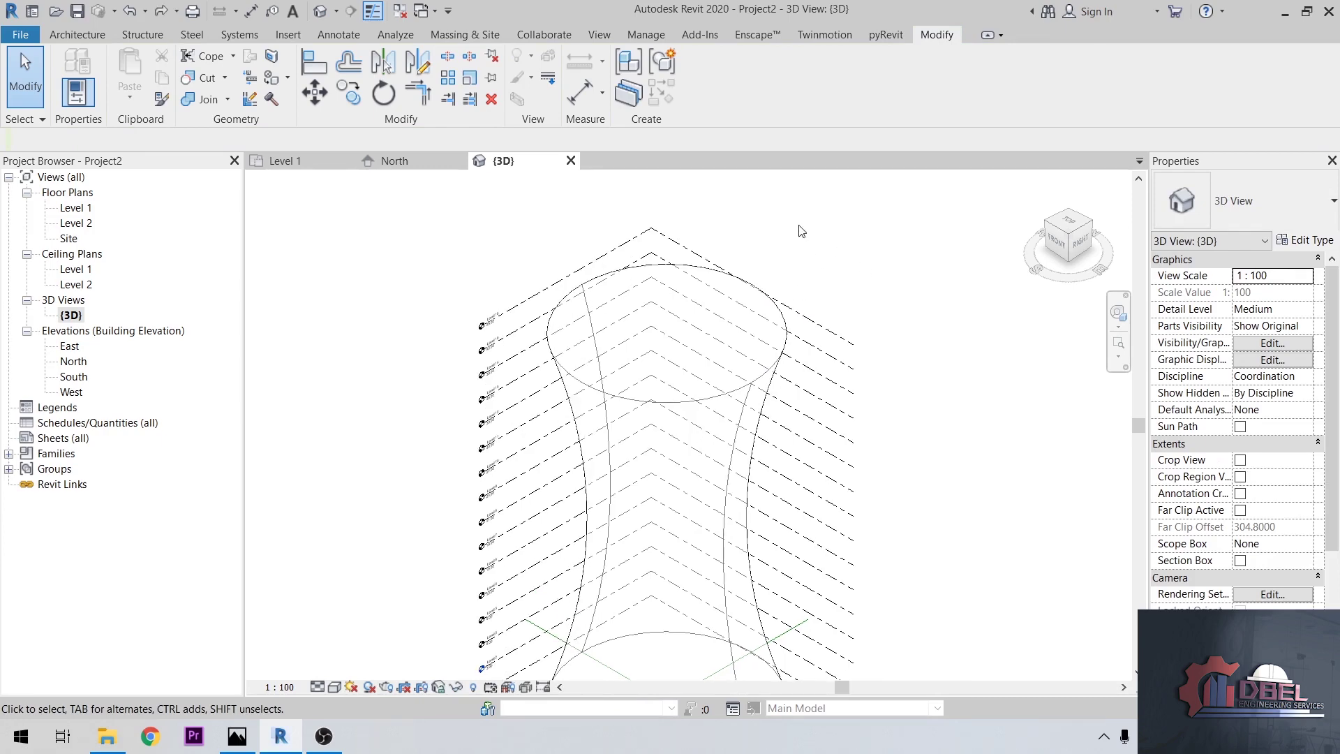
middle_click_drag(802, 231, 747, 249)
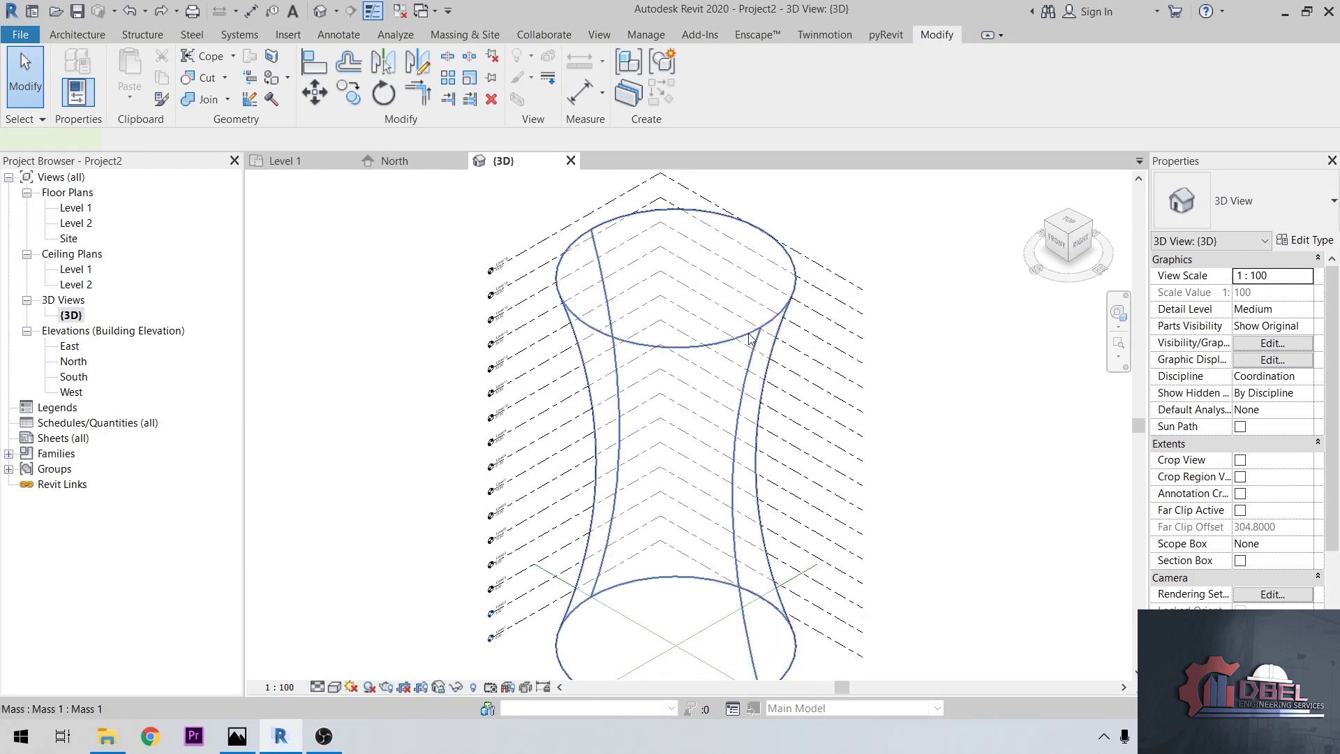
left_click(750, 339)
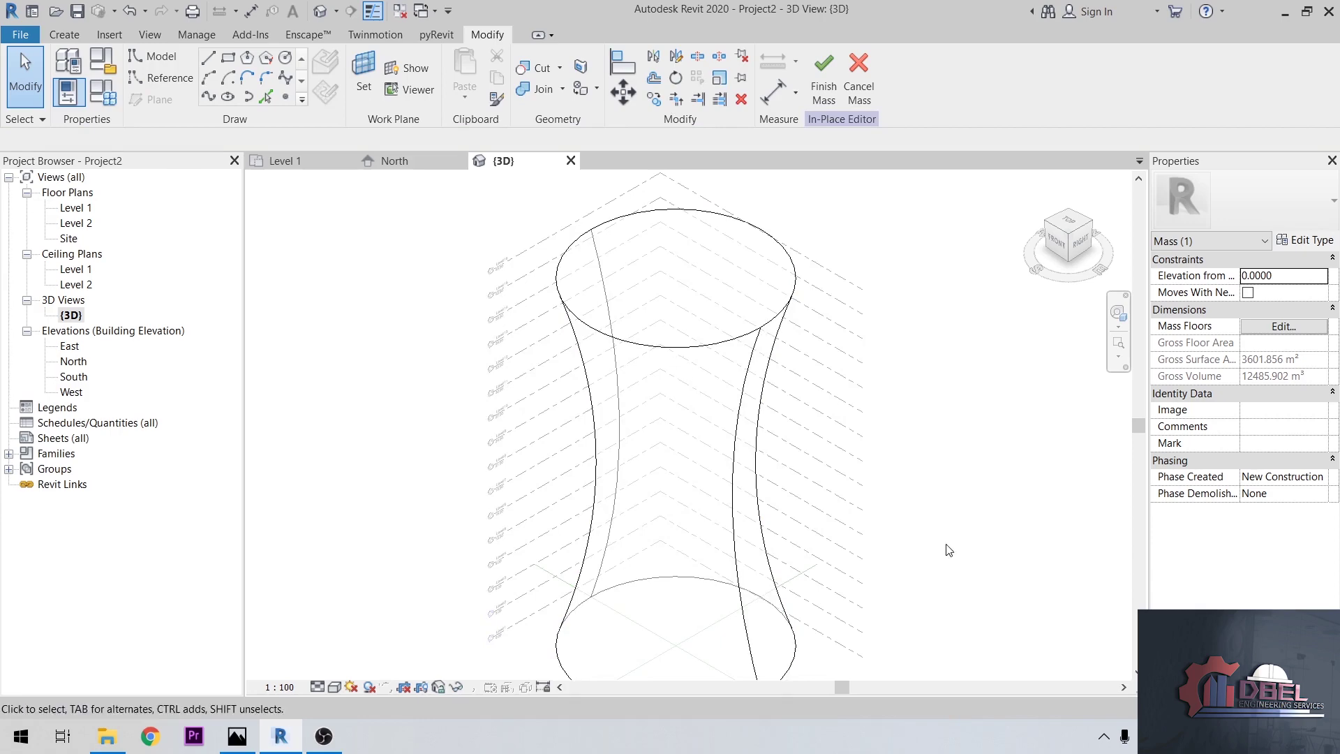
- In the in-place editor, pick the hyperboloid's surfaces so the whole form is selected
scroll(935, 475, "down", 2)
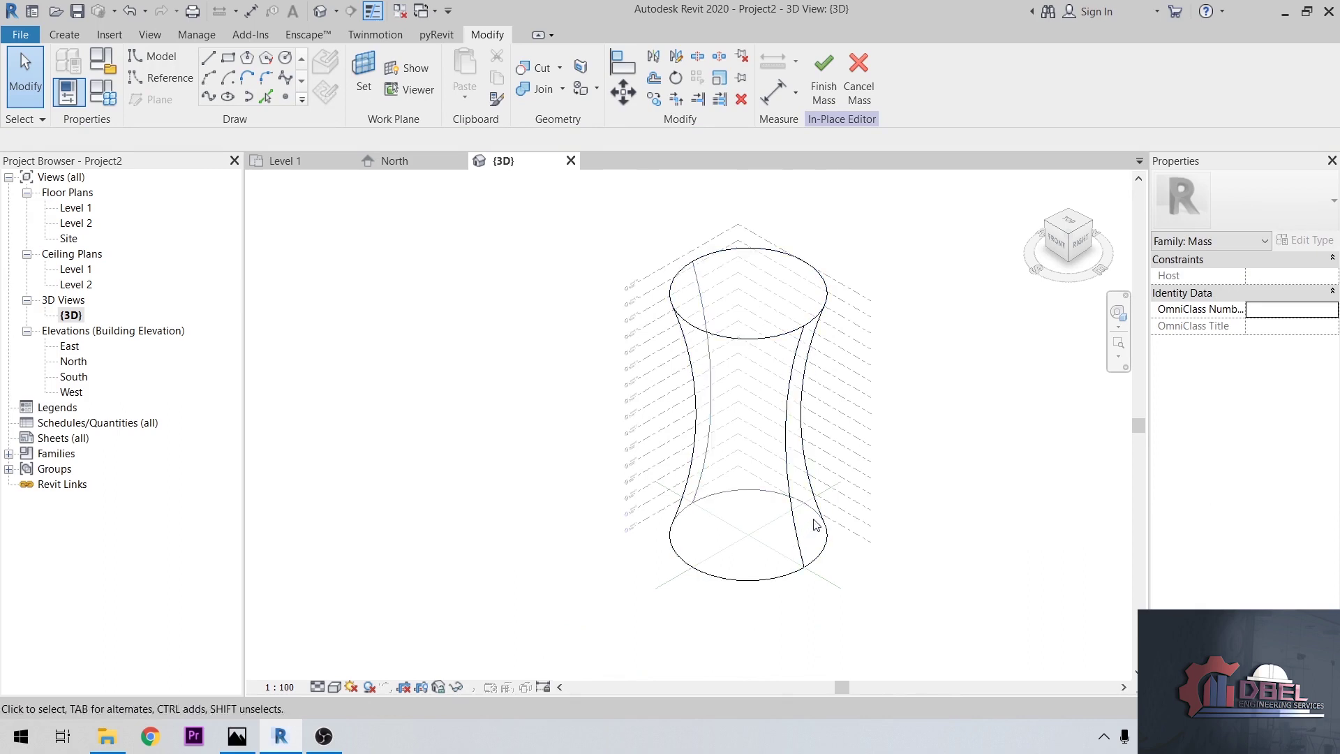
left_click(800, 576)
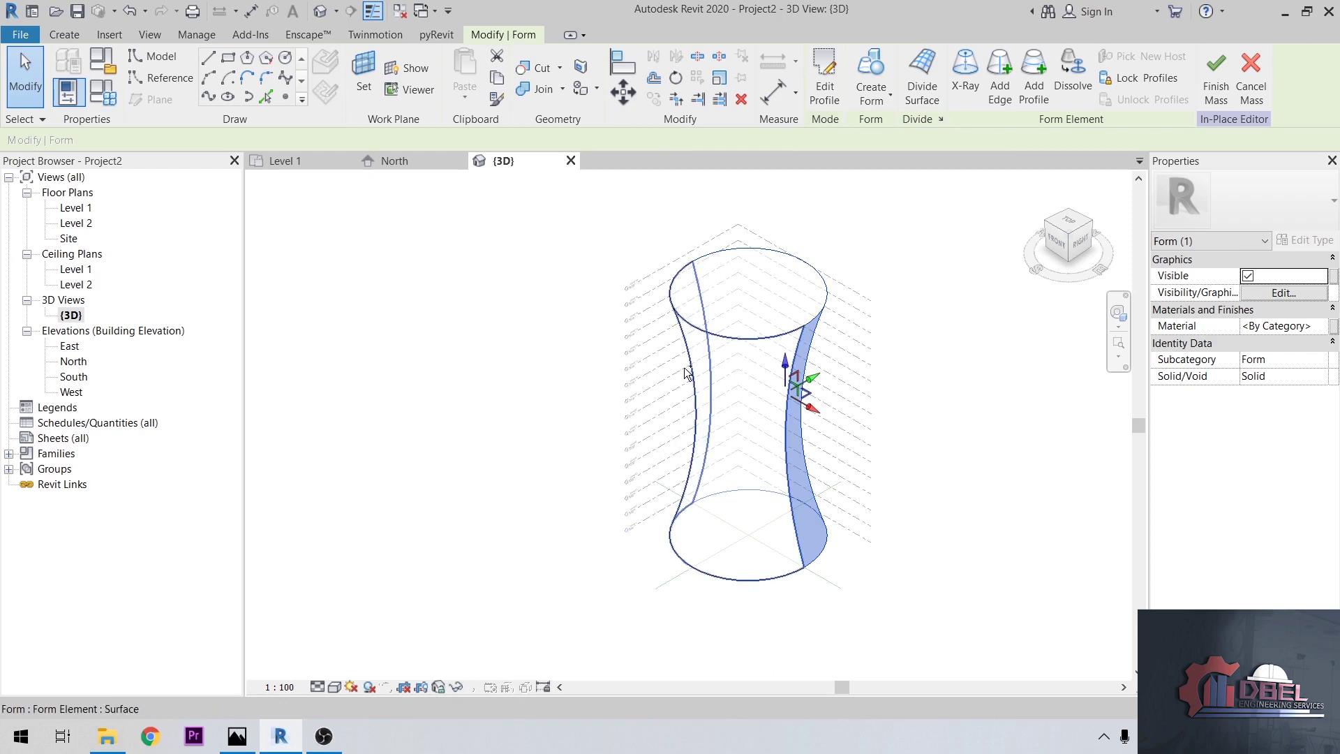
left_click(701, 492)
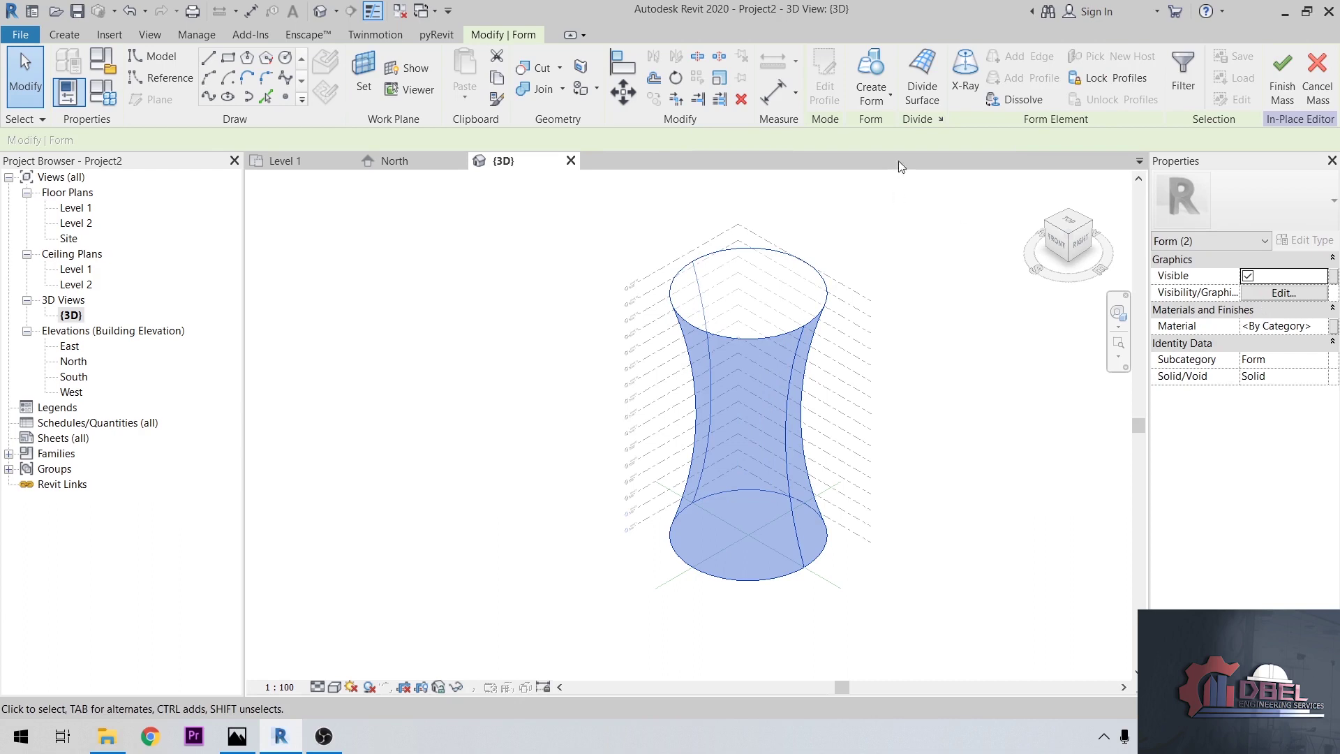
- Divide the form's surface with the Rhomboid pattern, using 12 U and 12 V divisions
left_click(912, 83)
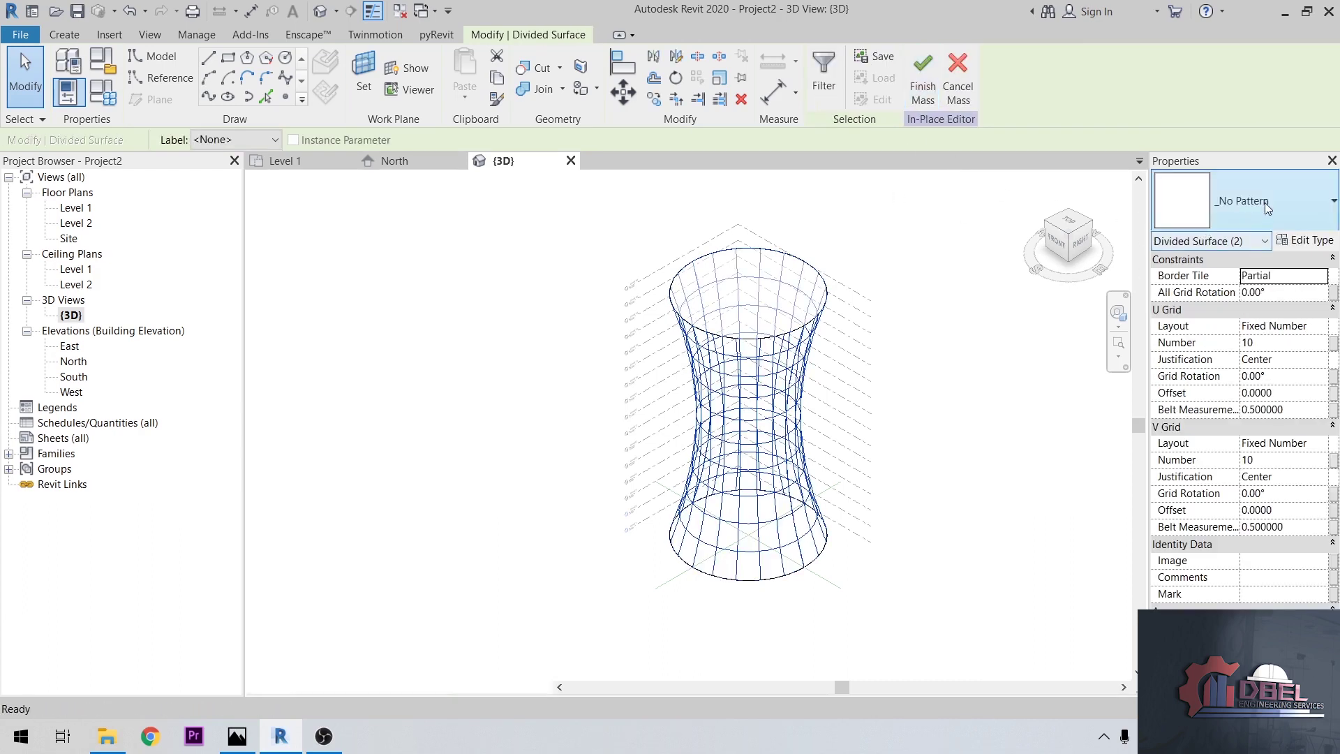
left_click(1262, 217)
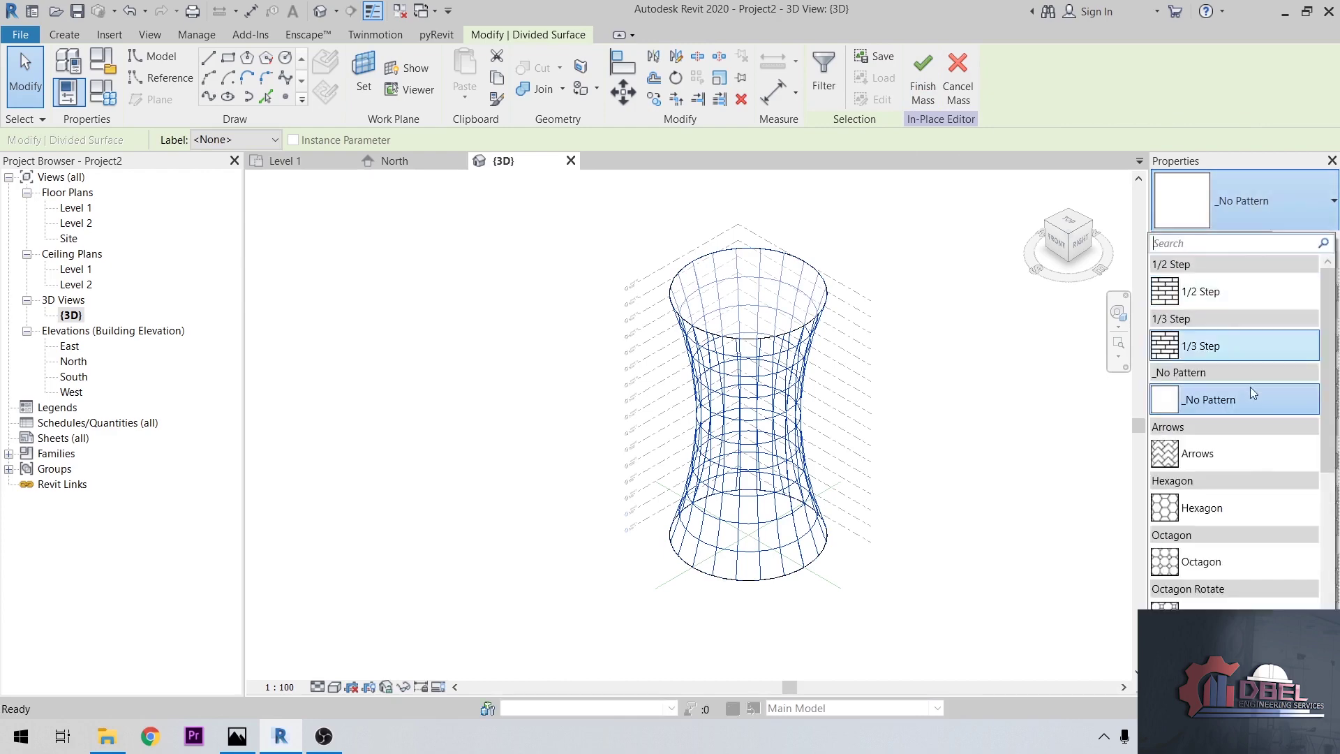
scroll(1249, 386, "down", 2)
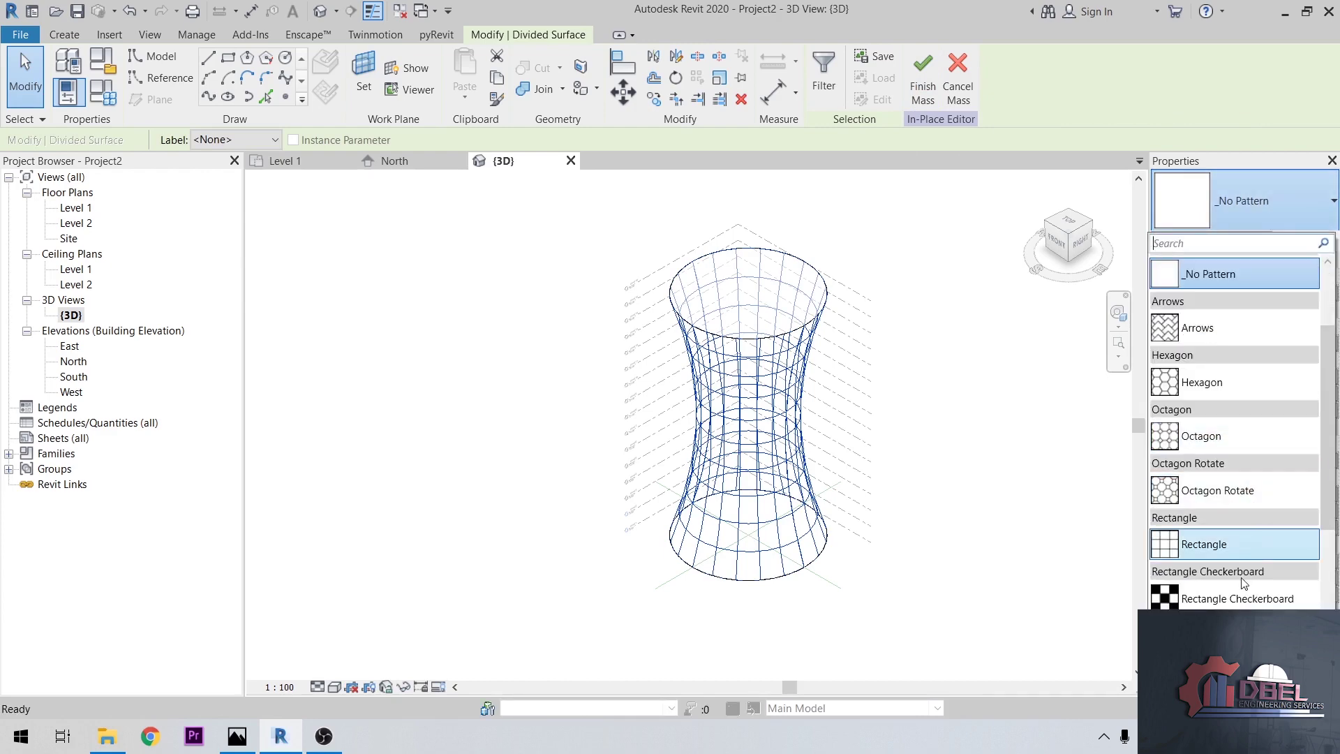
left_click(1247, 408)
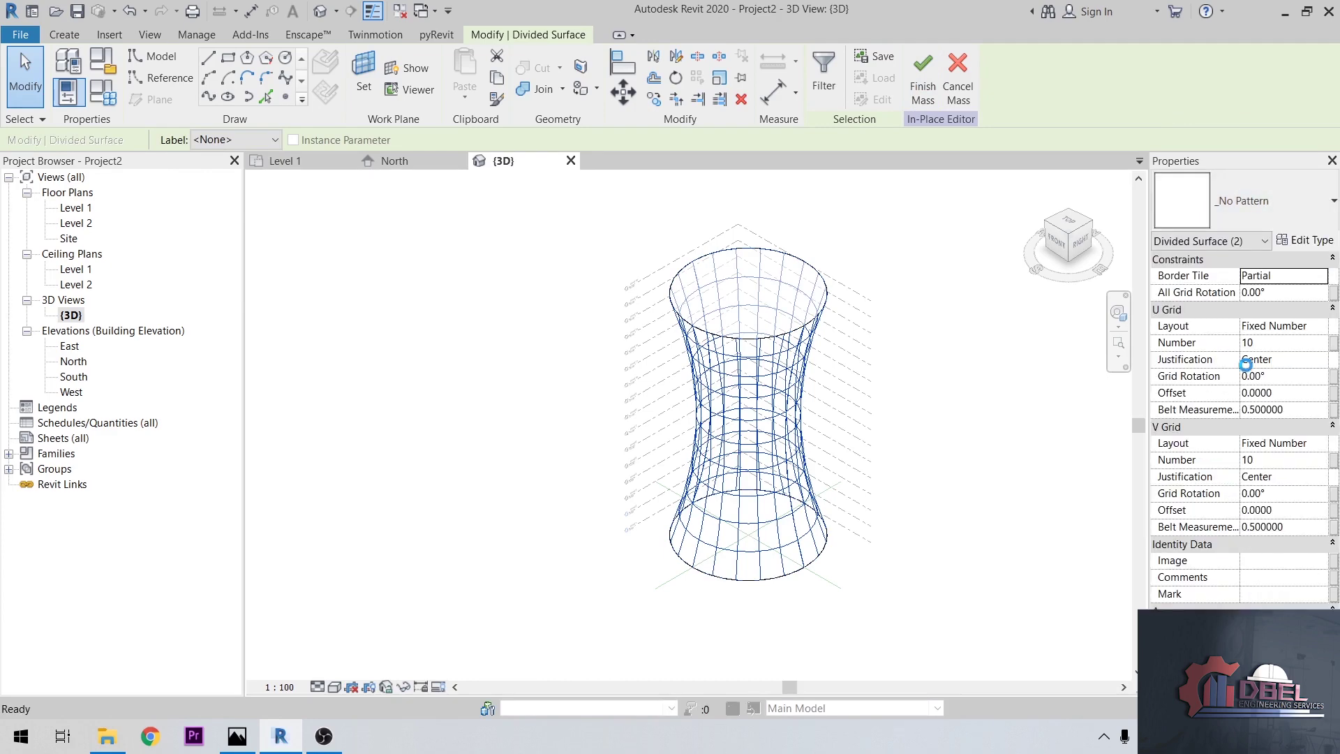
left_click(1252, 344)
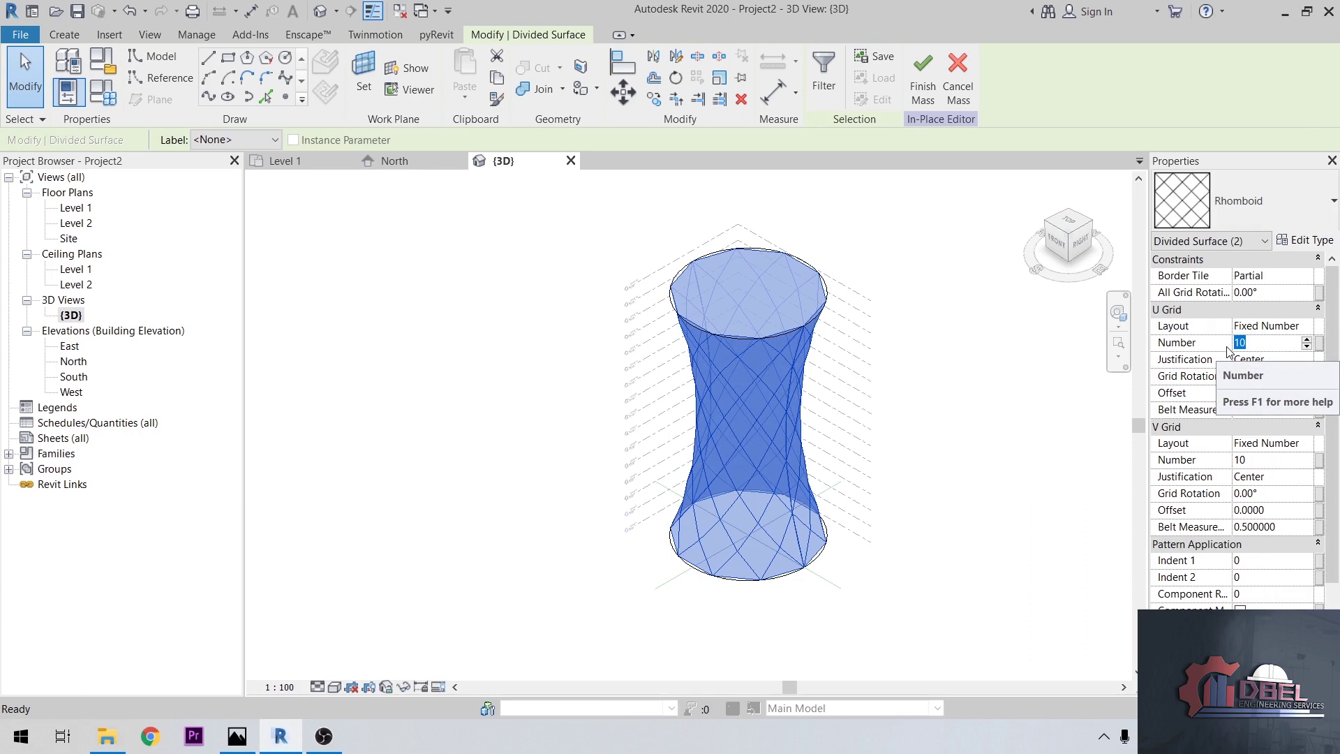
type("12")
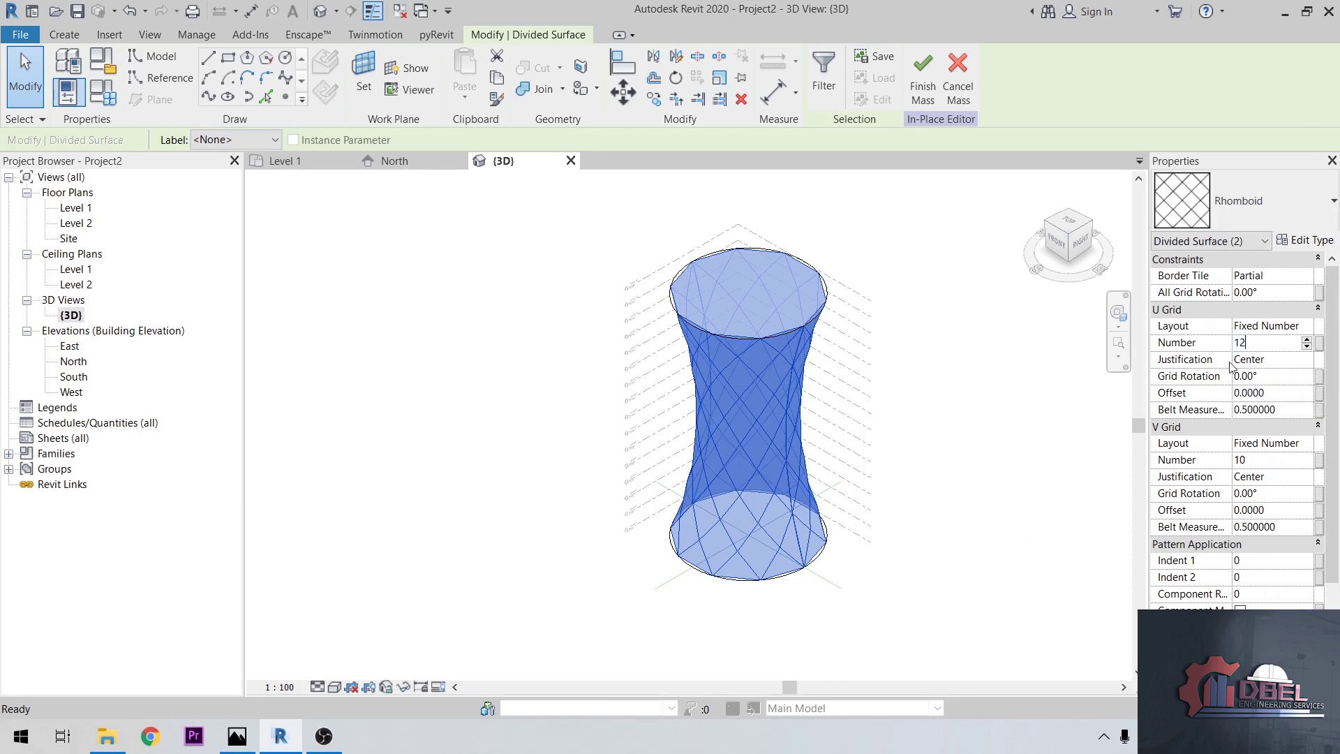
left_click(1260, 462)
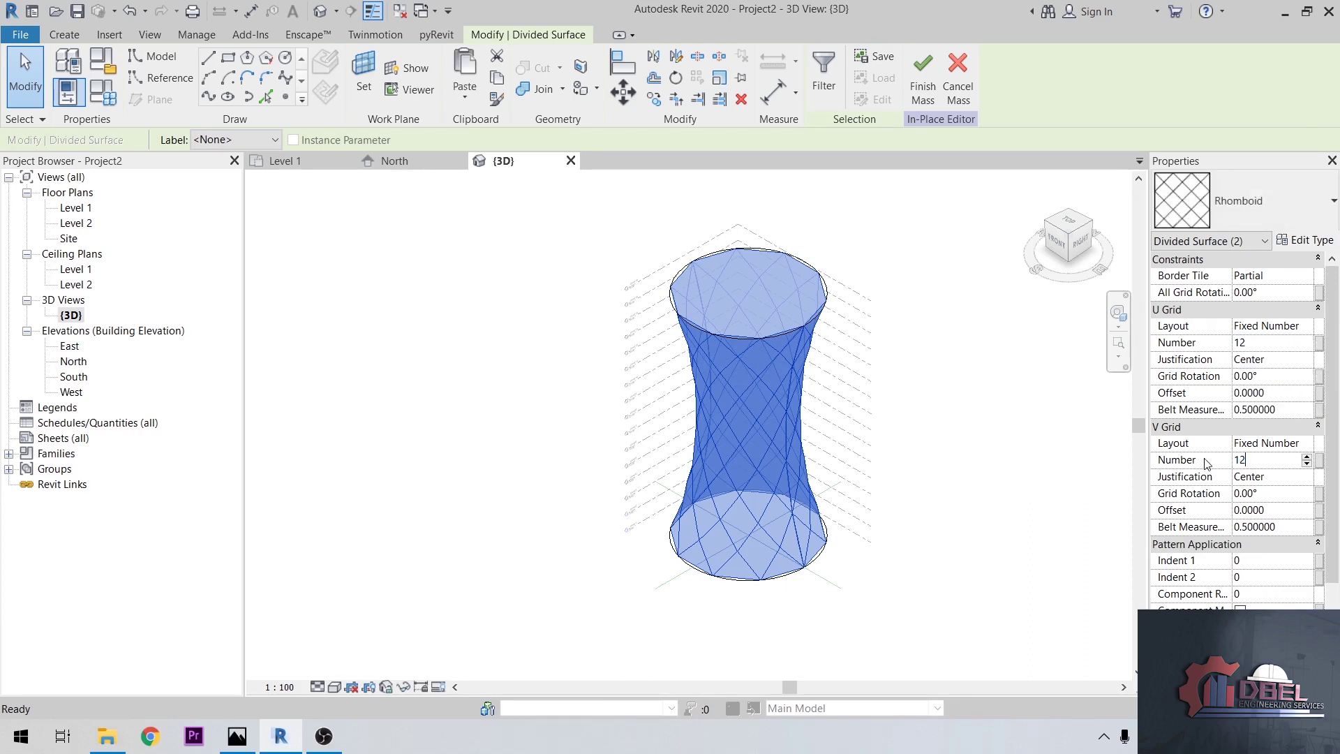
key("Return")
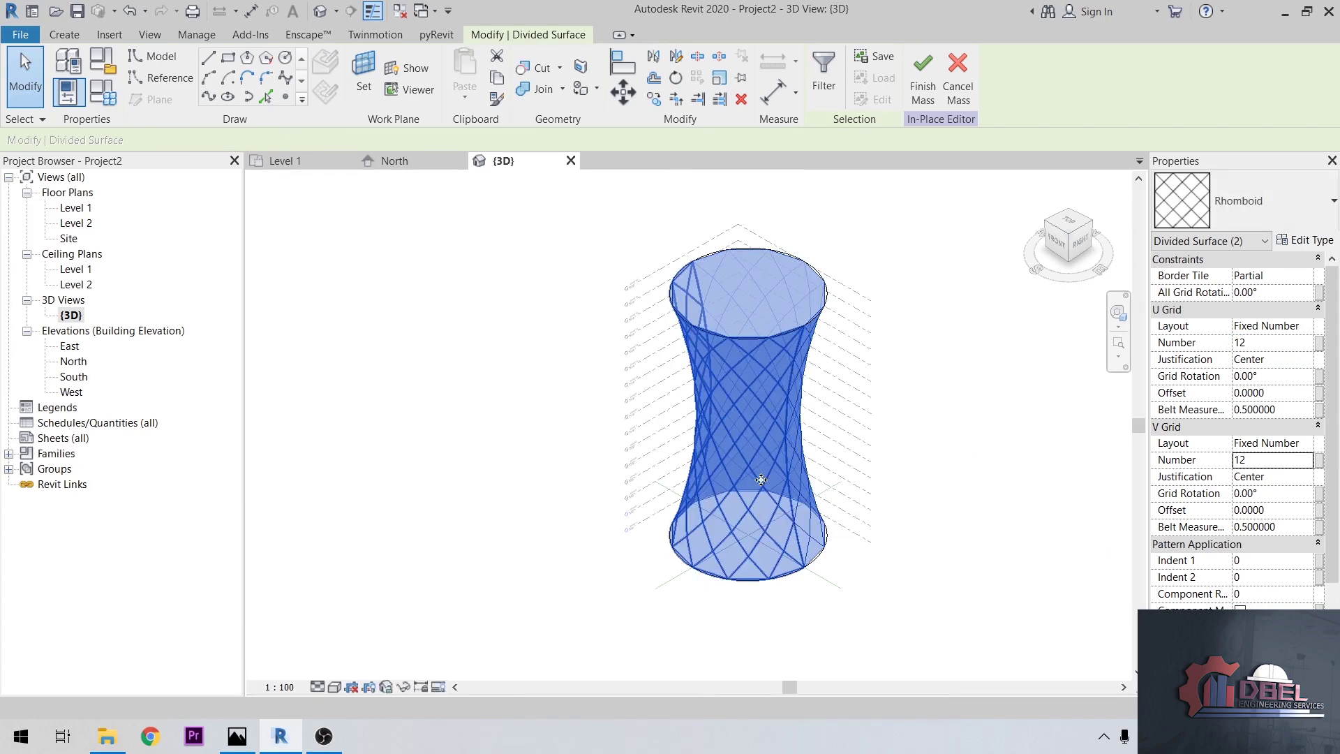
- Orbit the tower to a lower side-on view of the divided surface
scroll(760, 482, "up", 2)
left_click(1119, 315)
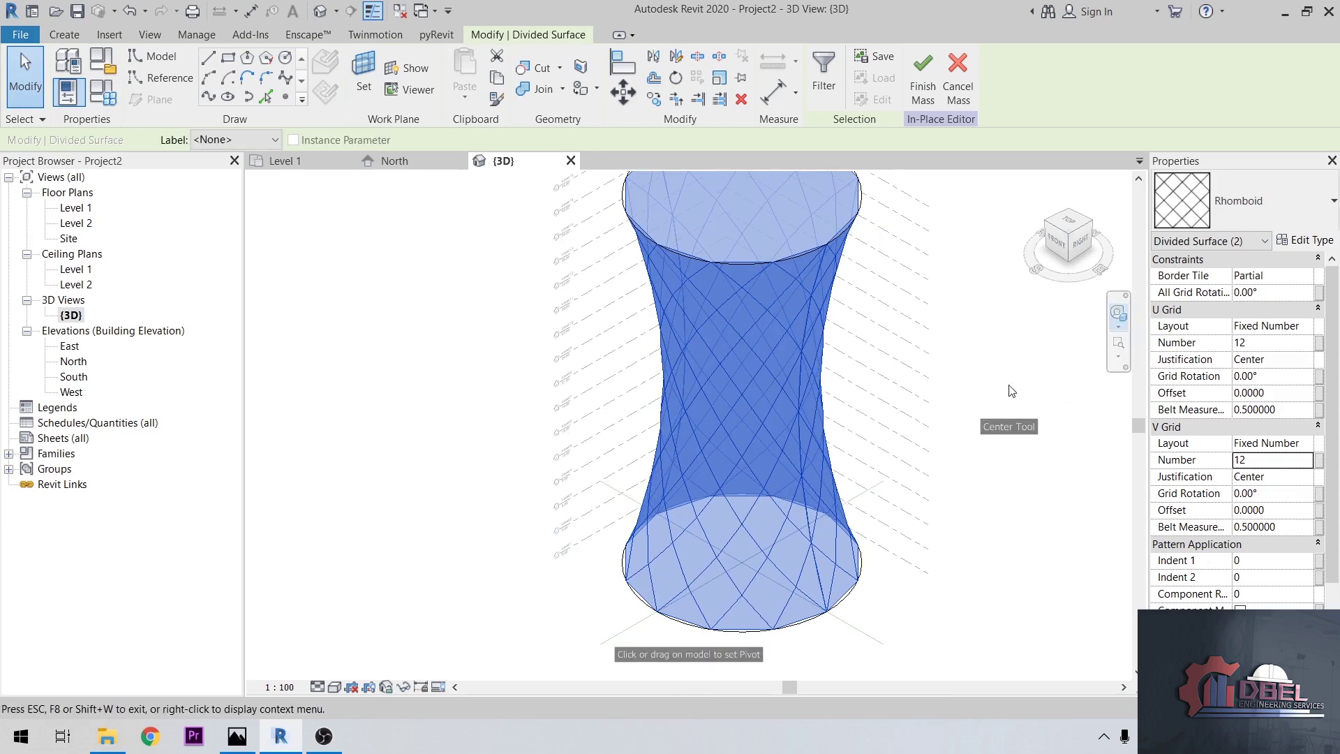
left_click_drag(1034, 455, 975, 370)
scroll(970, 394, "down", 5)
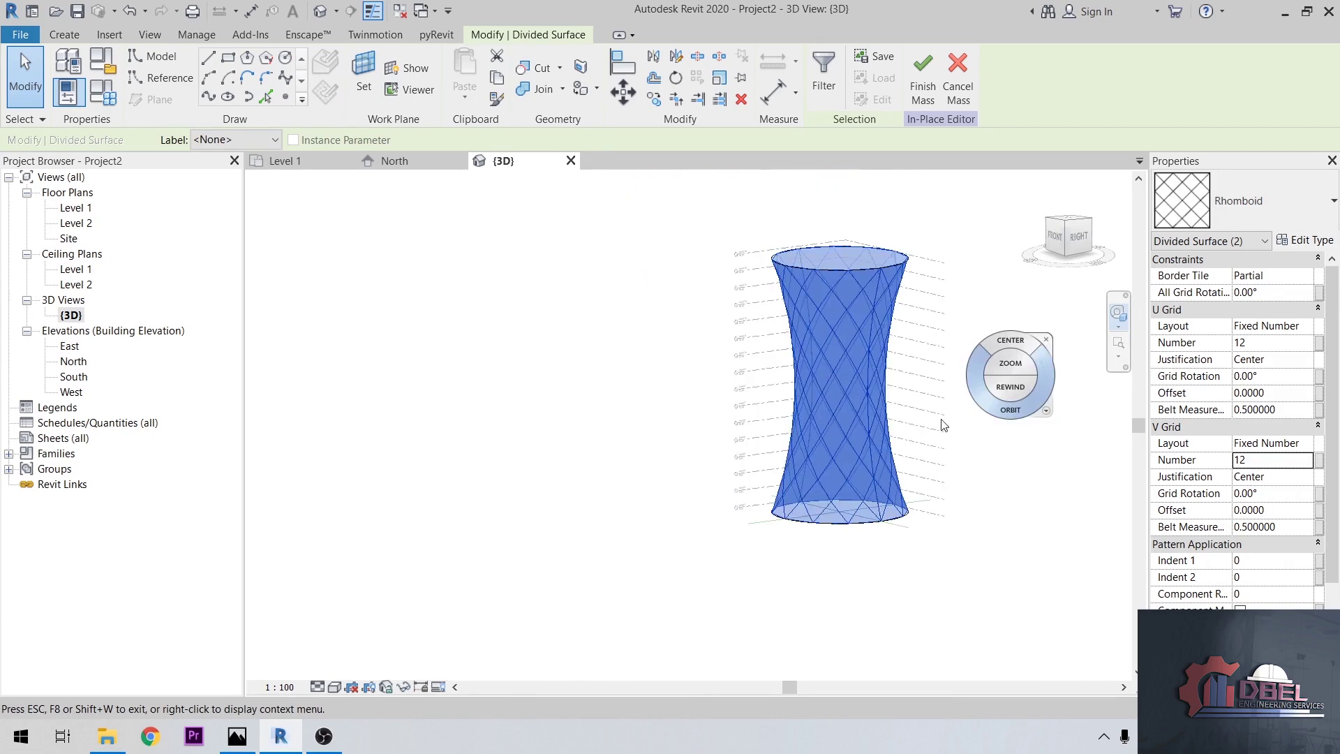
key("Escape")
key("Escape")
key("Escape")
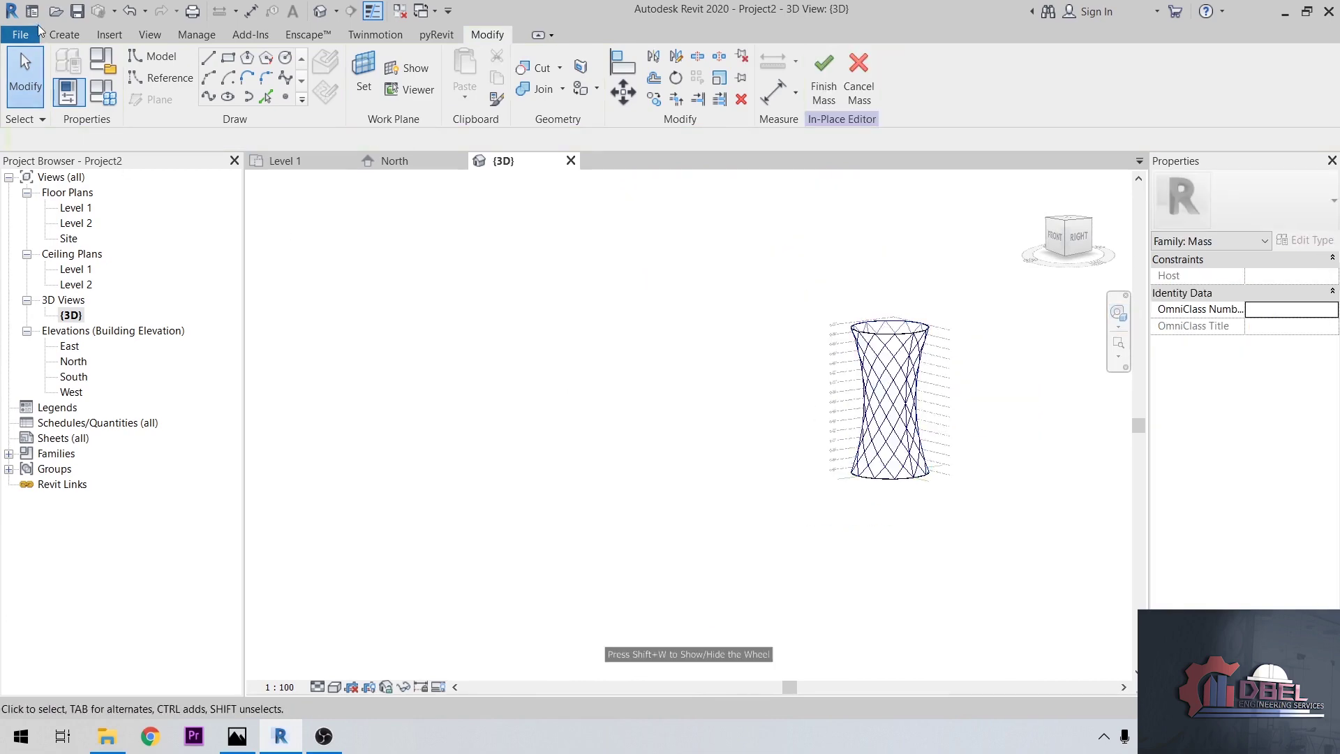
- Create a new family from the Metric Generic Model Pattern Based.rft template
left_click(21, 36)
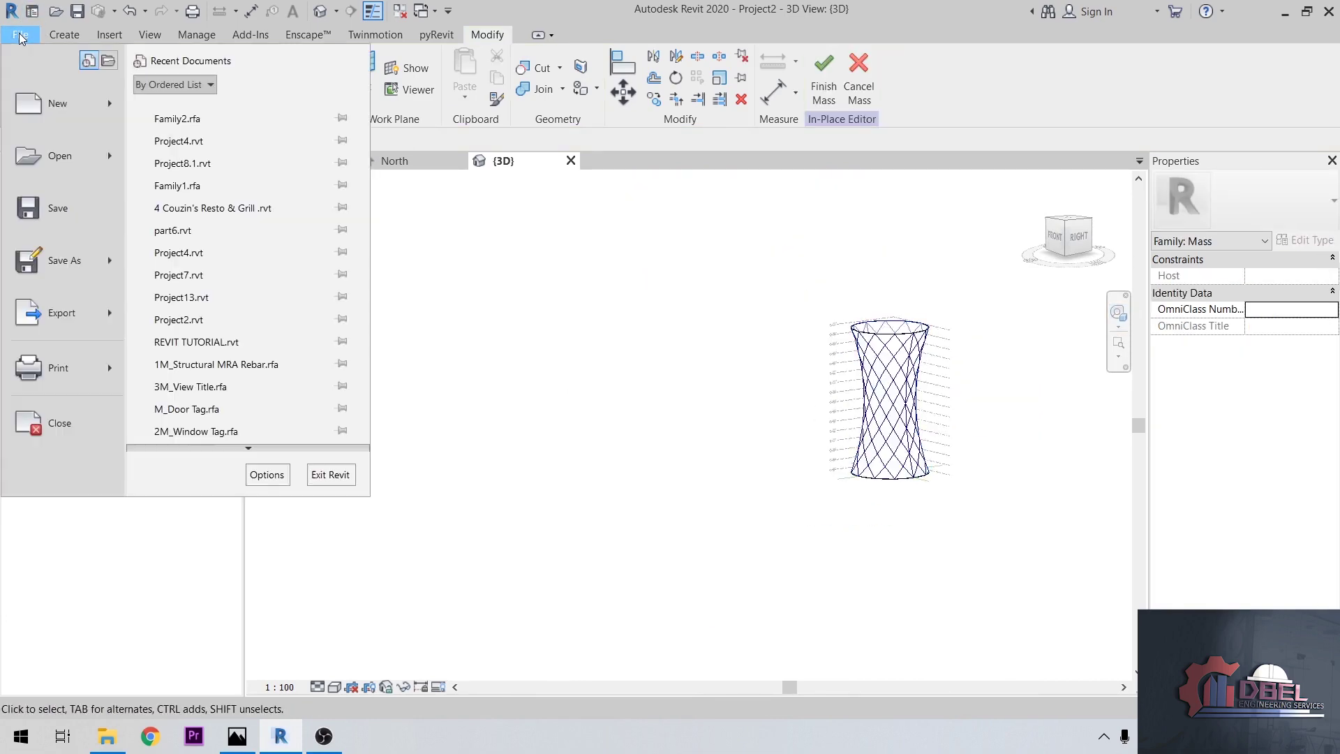
mouse_move(90, 107)
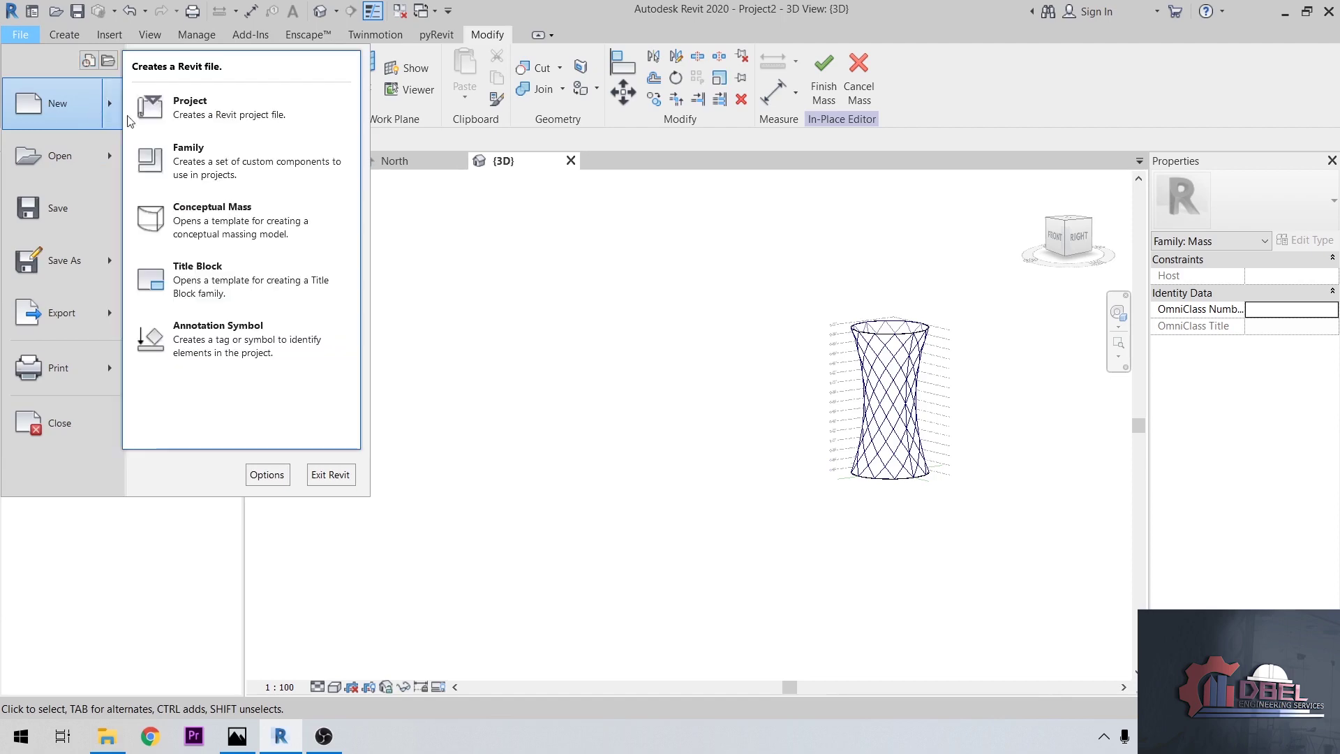
left_click(210, 163)
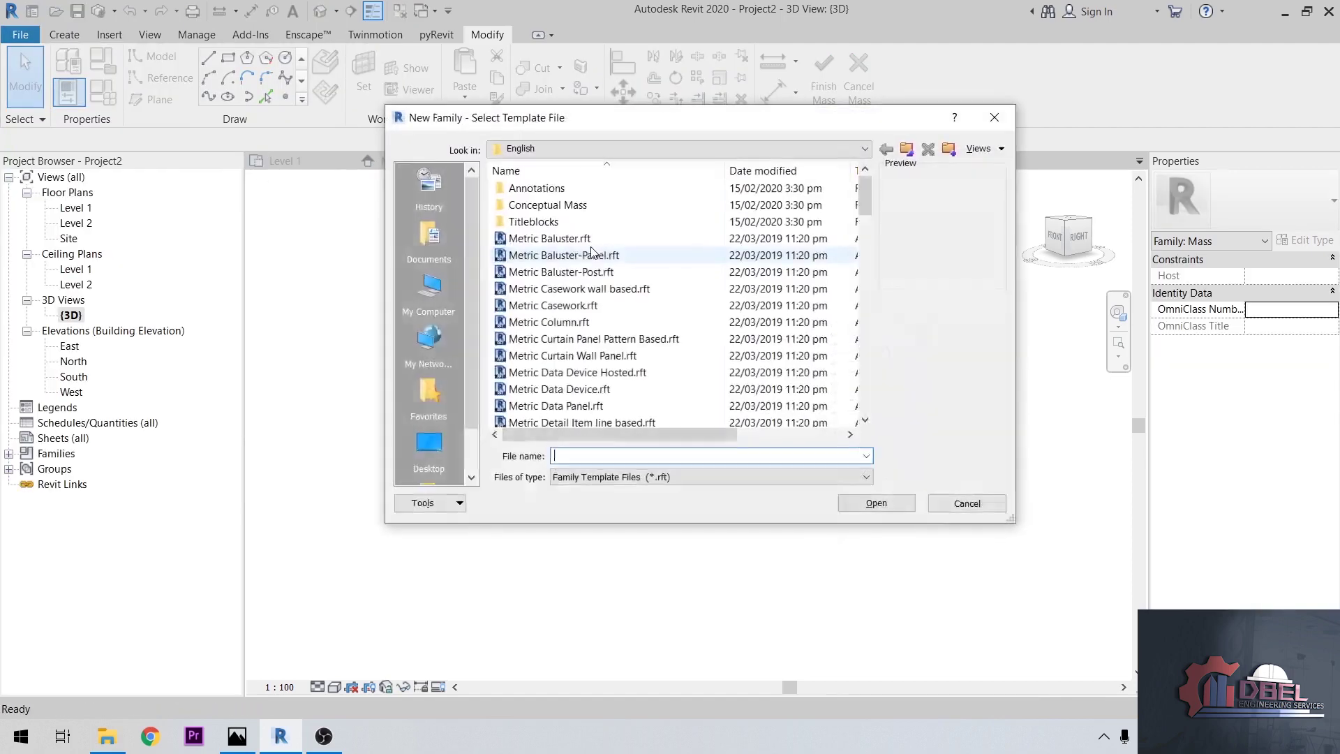
scroll(617, 300, "down", 5)
scroll(617, 303, "down", 6)
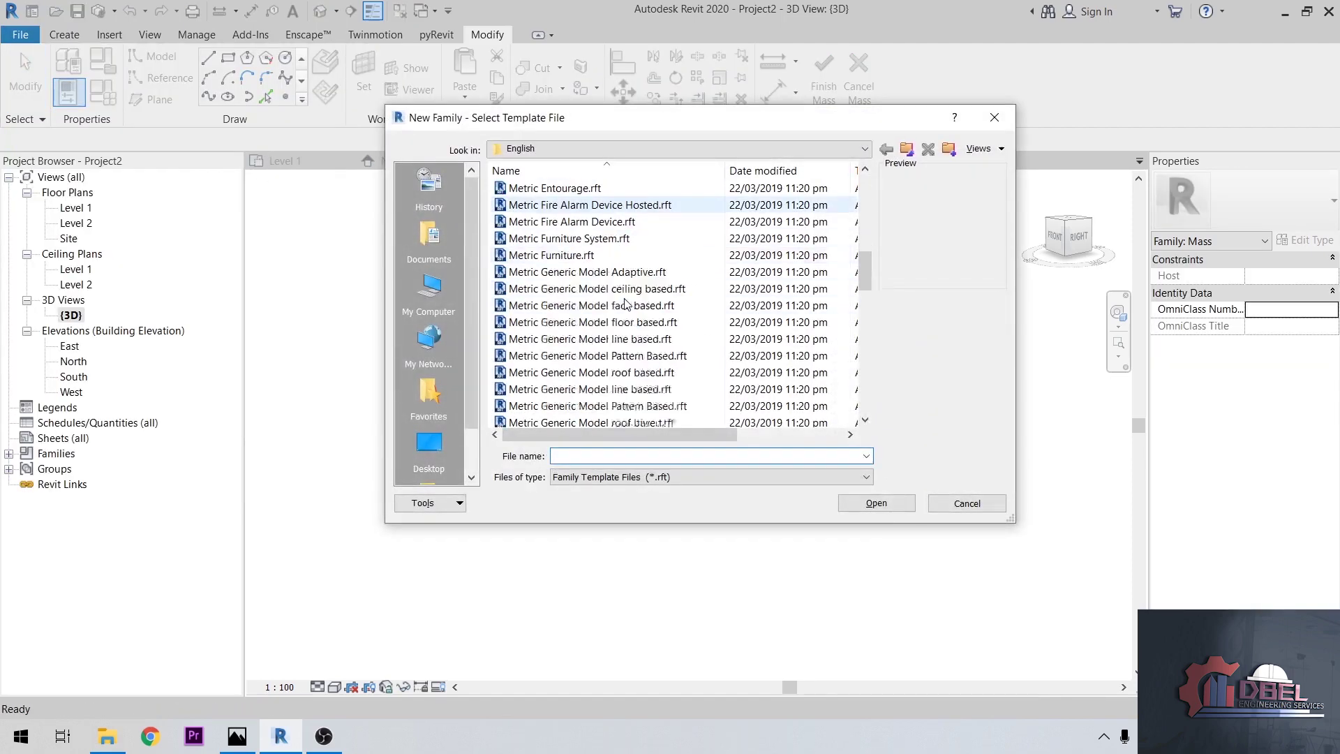
left_click(614, 356)
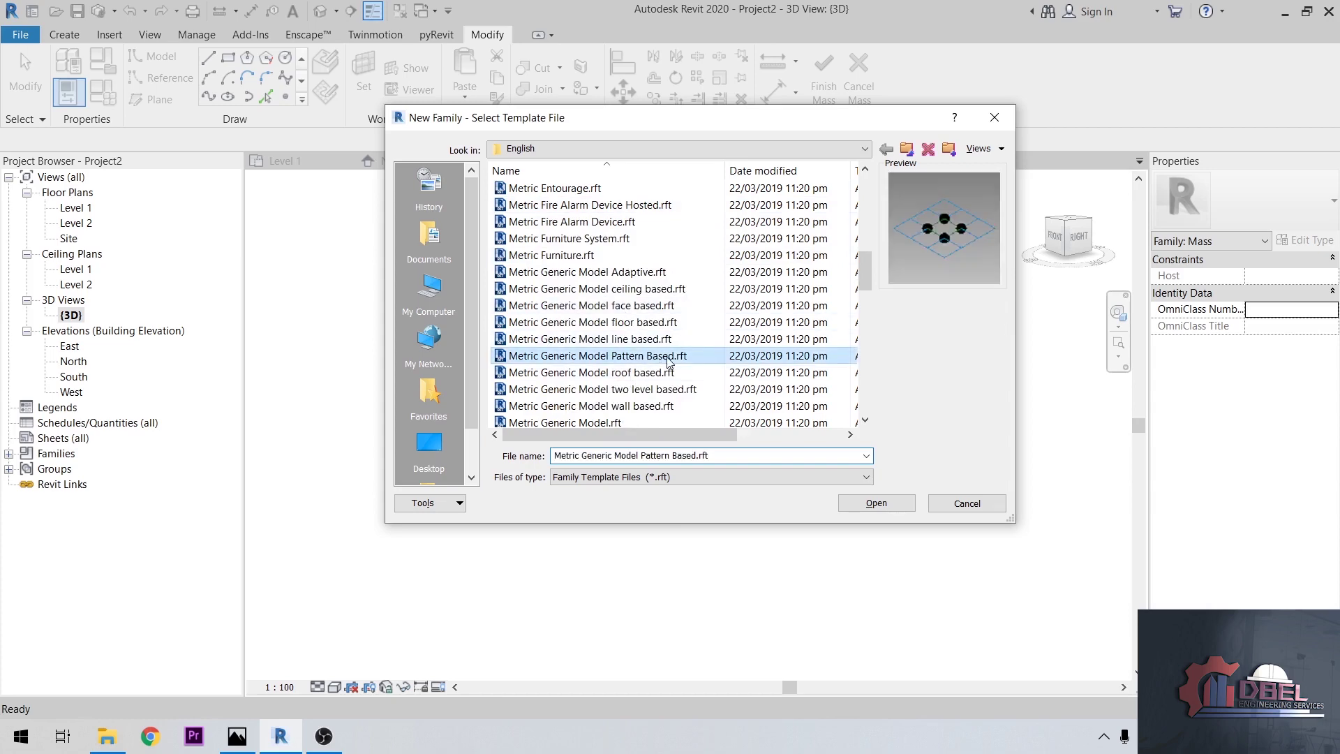
left_click(894, 504)
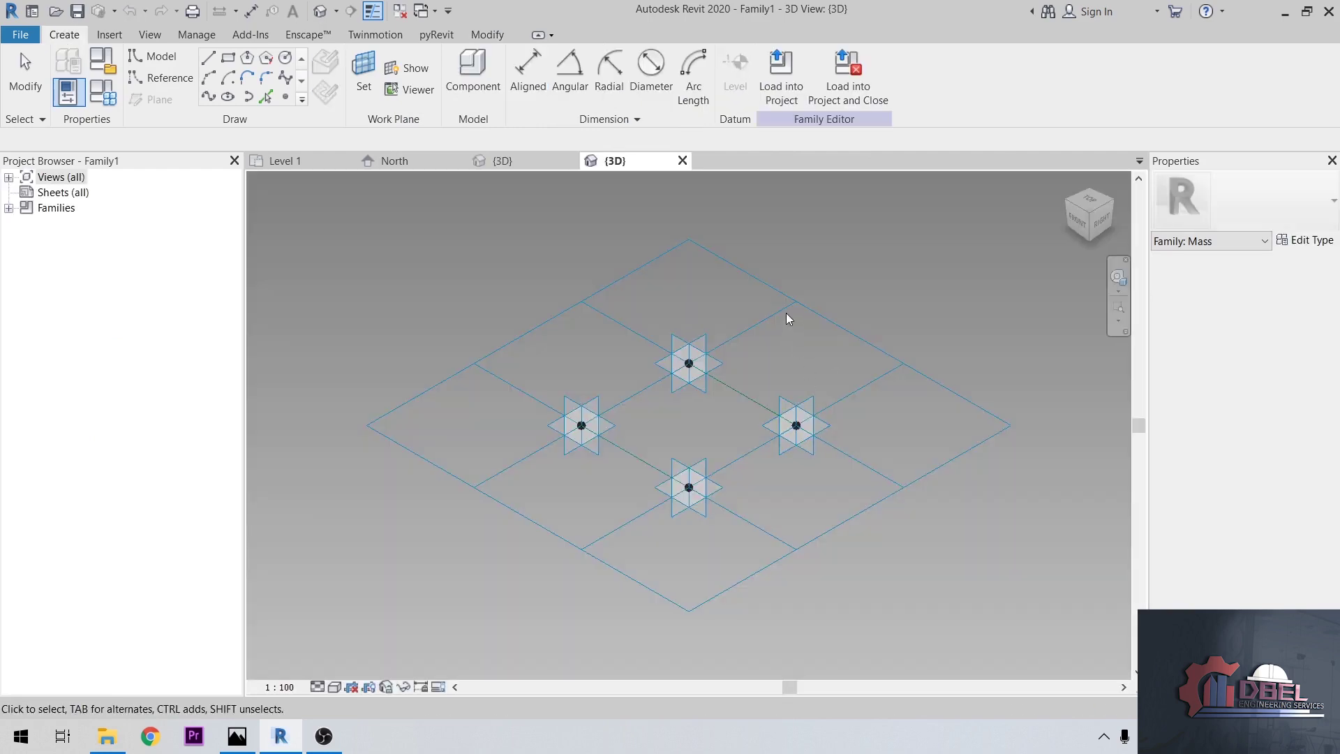
- Make the family's tile pattern grid Rhomboid with 2000.0 horizontal and vertical spacing
left_click(785, 294)
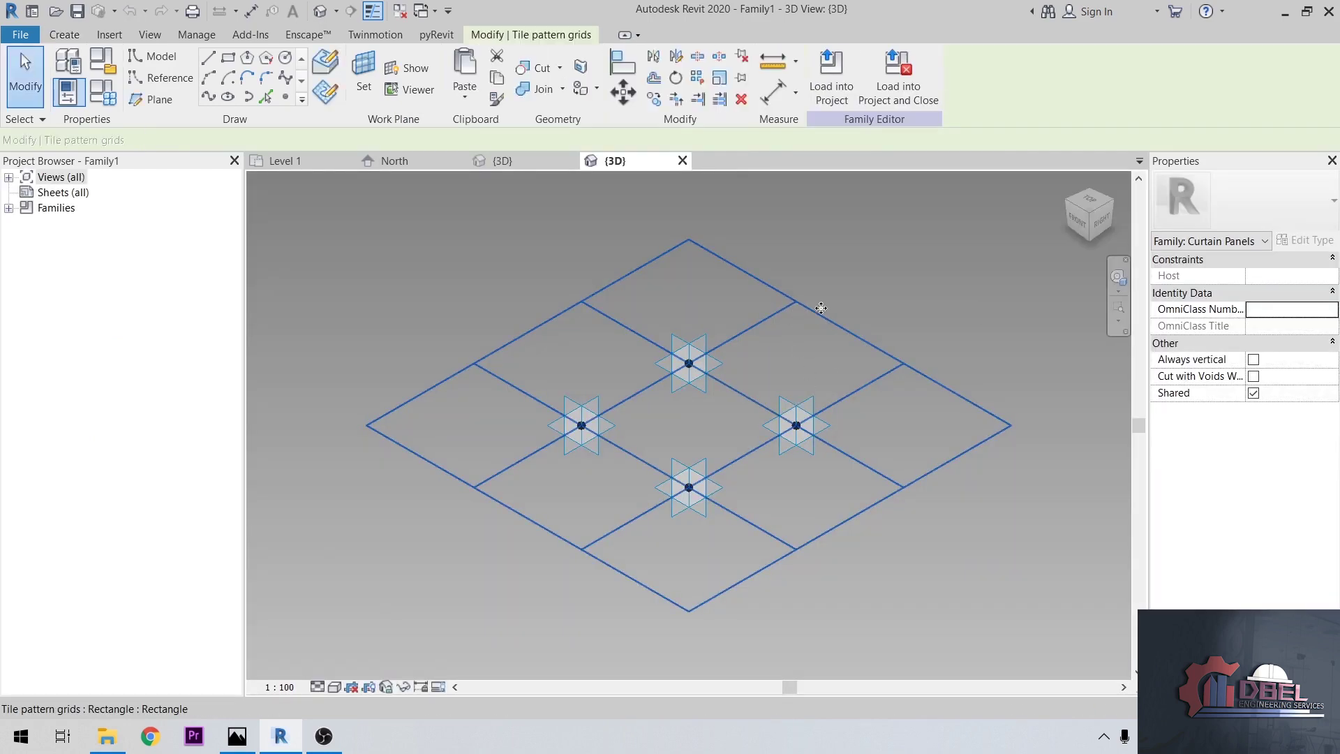
left_click(1304, 206)
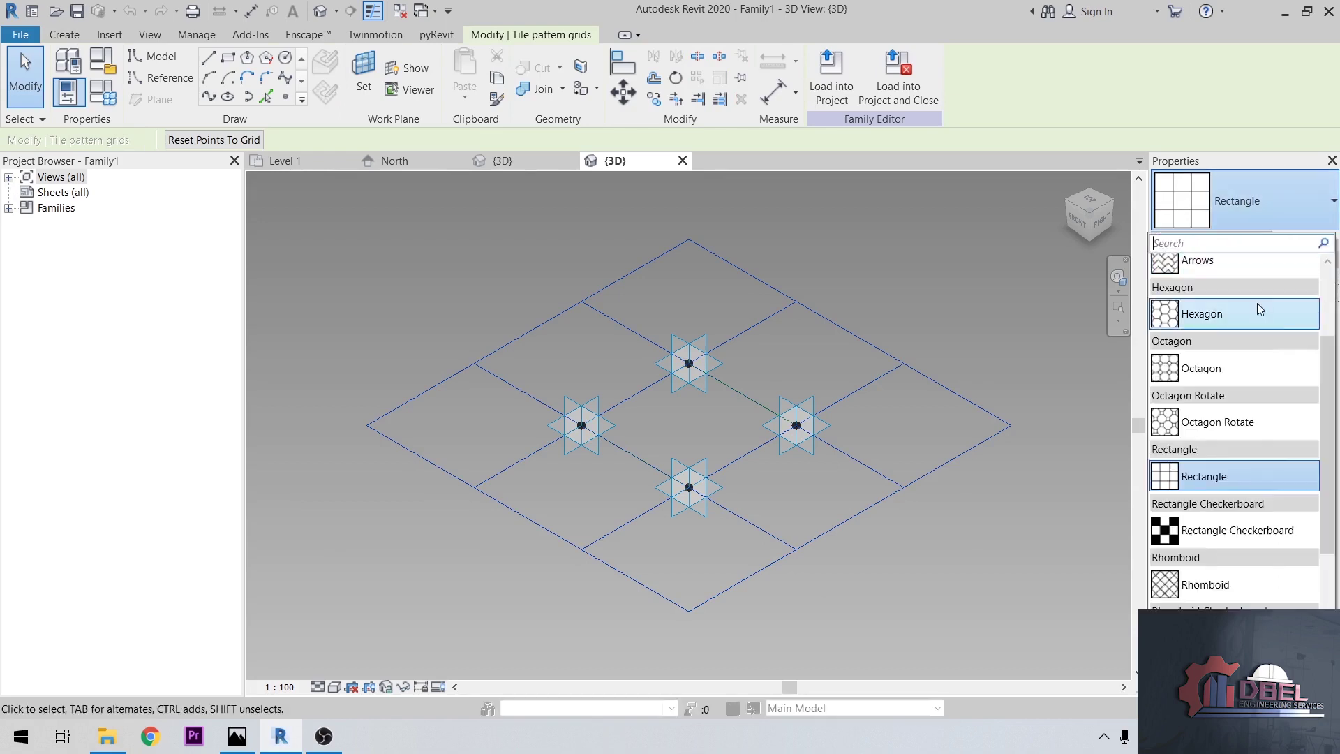
scroll(1274, 494, "down", 1)
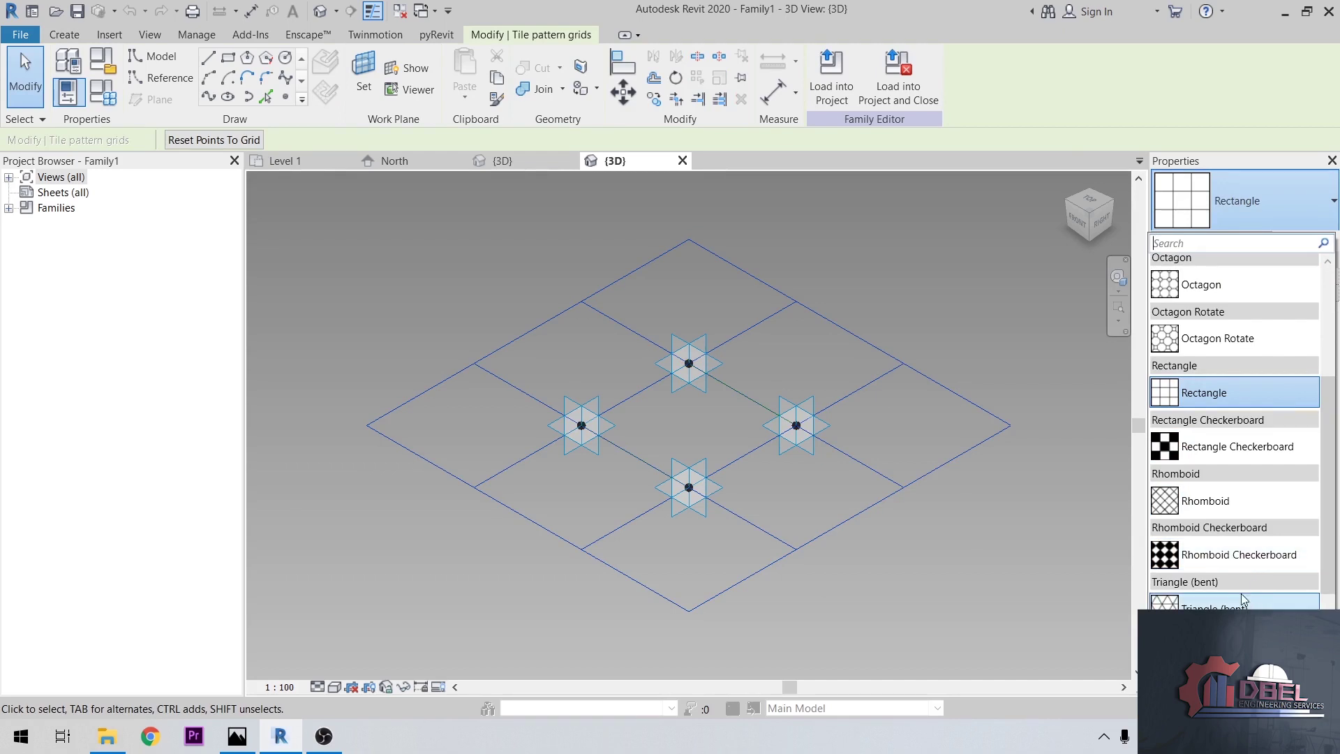
left_click(1249, 500)
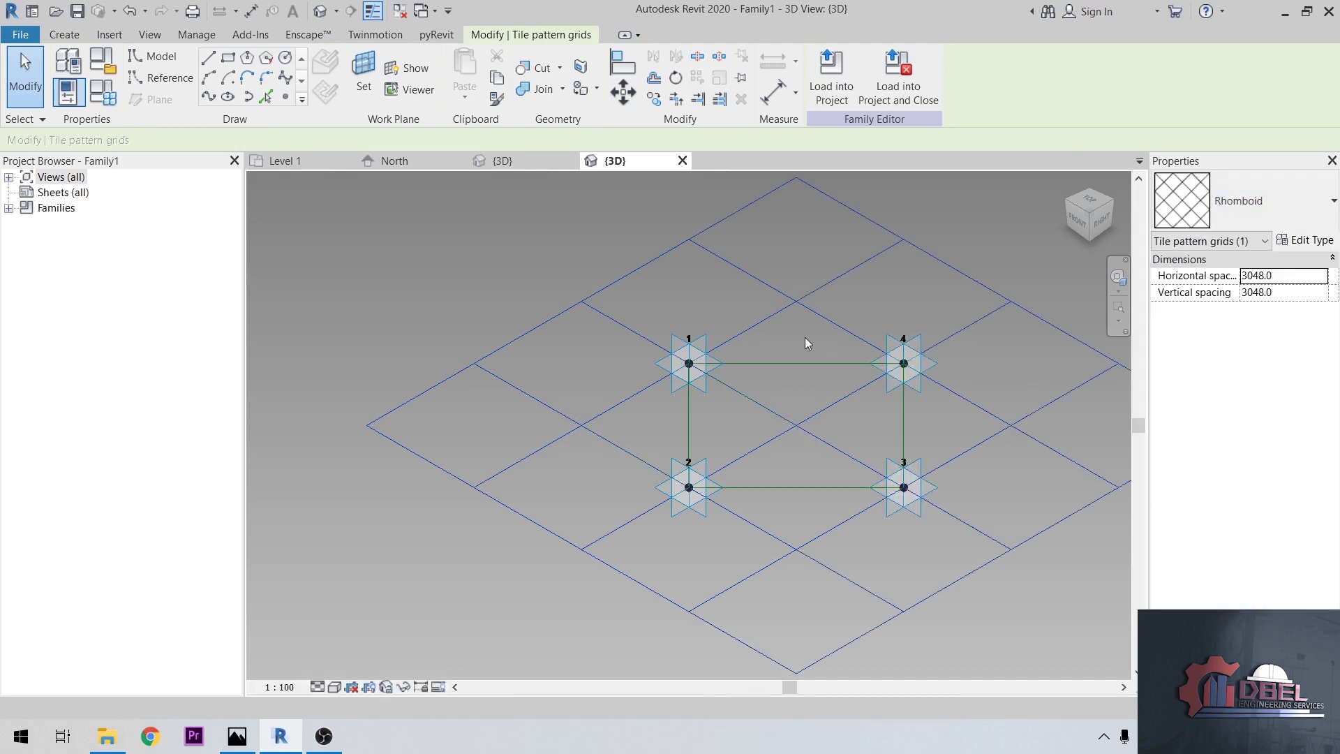
middle_click_drag(778, 365, 681, 365)
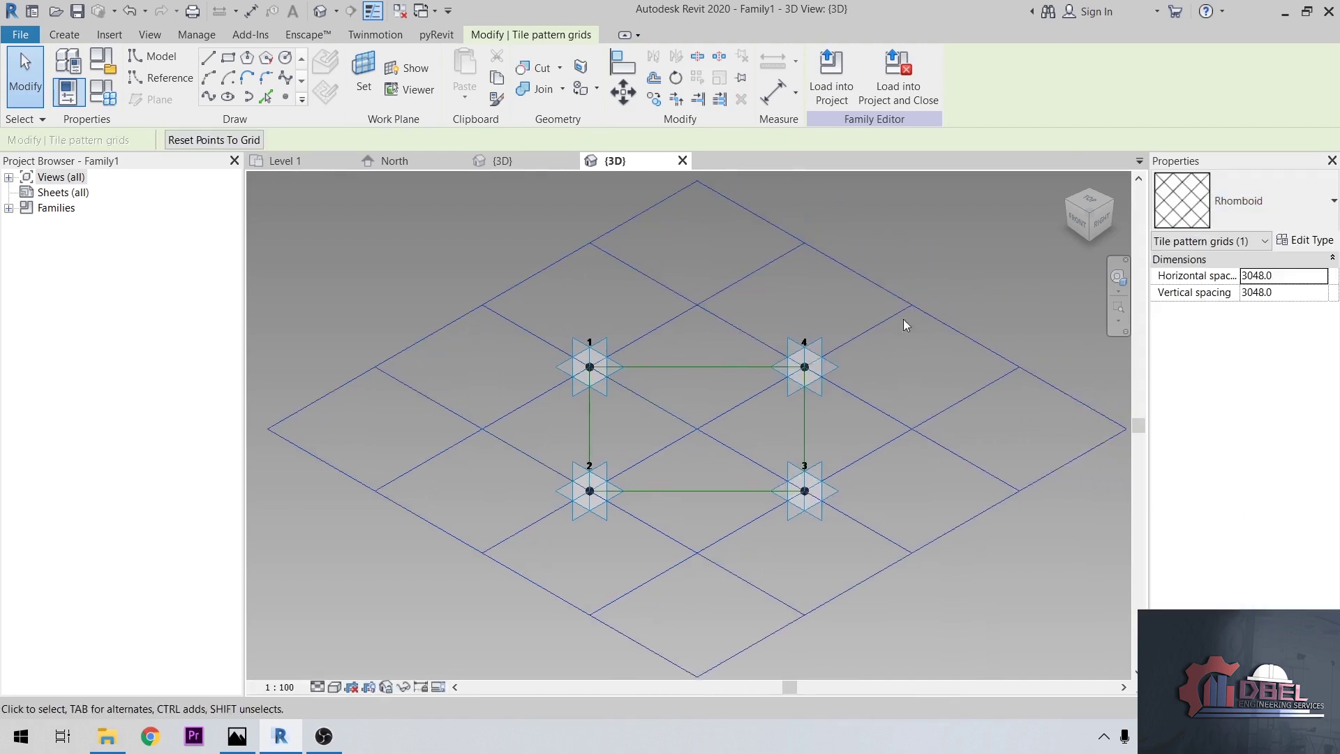
left_click(1298, 276)
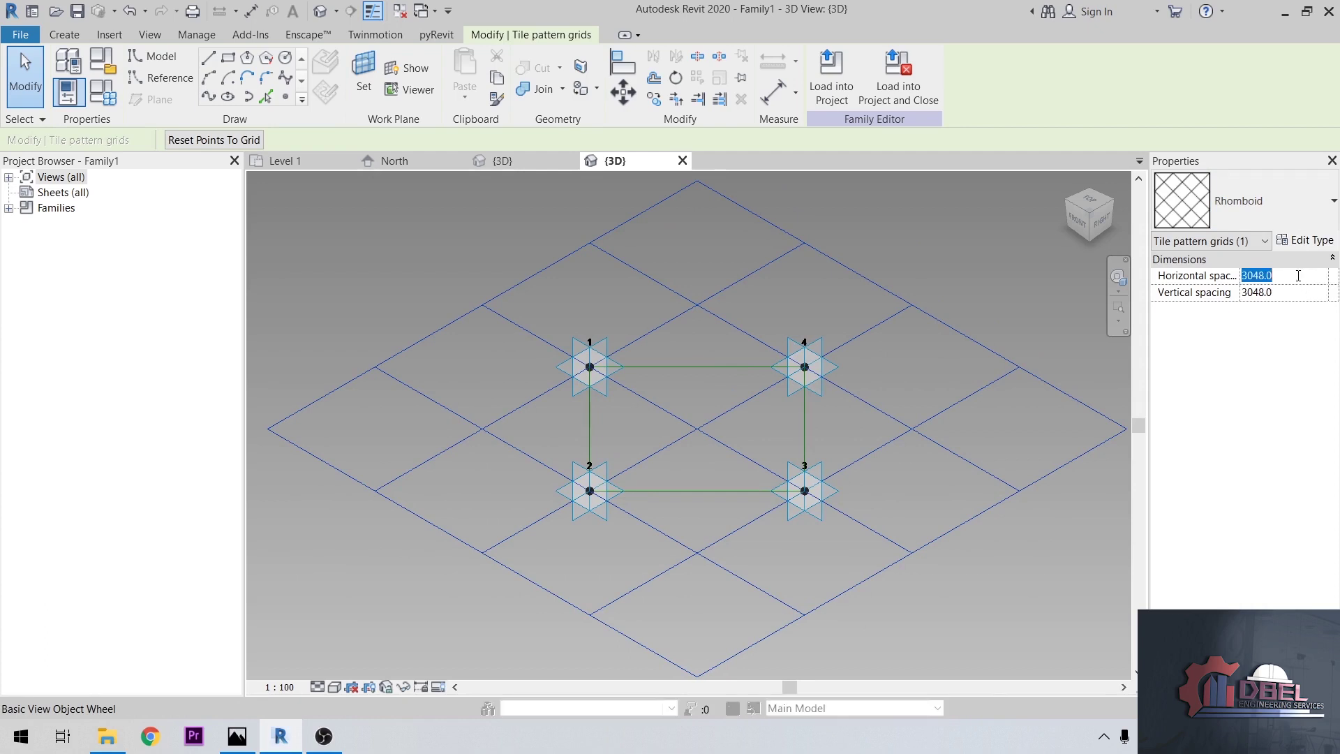
left_click(1291, 294)
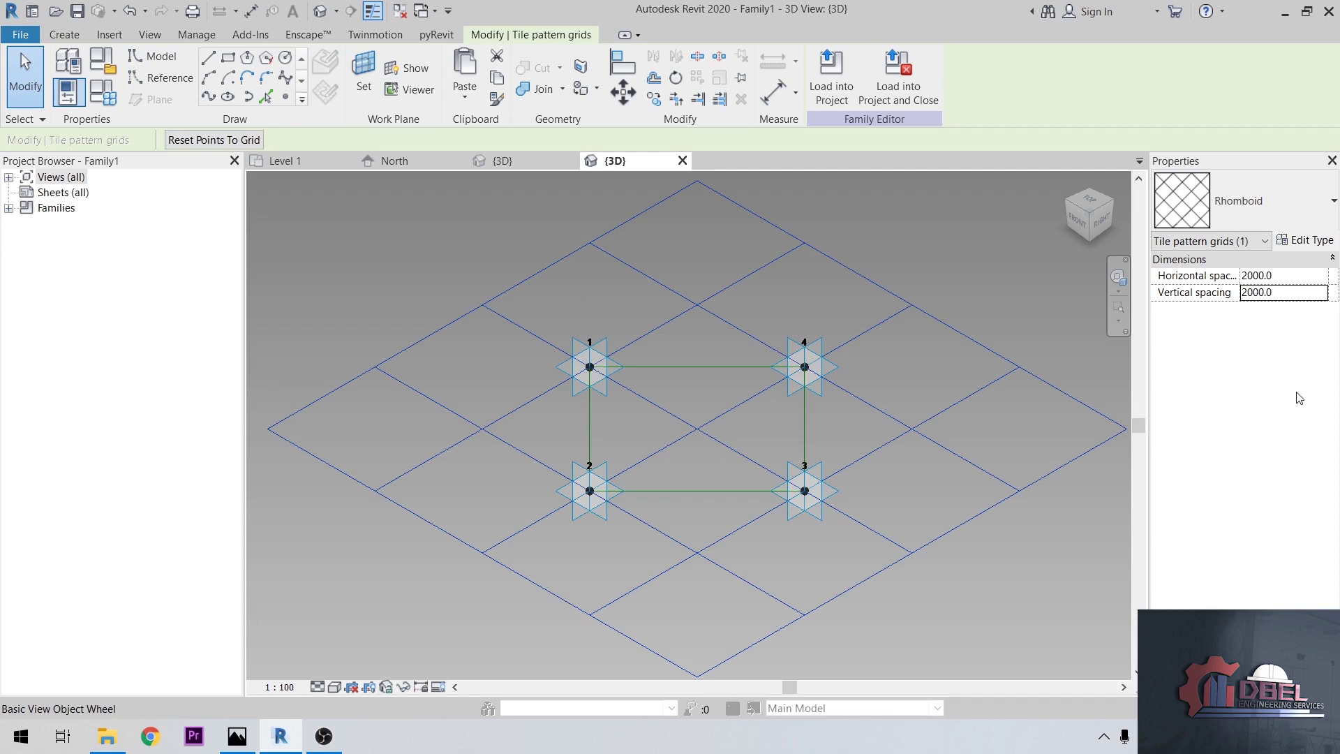
key("Return")
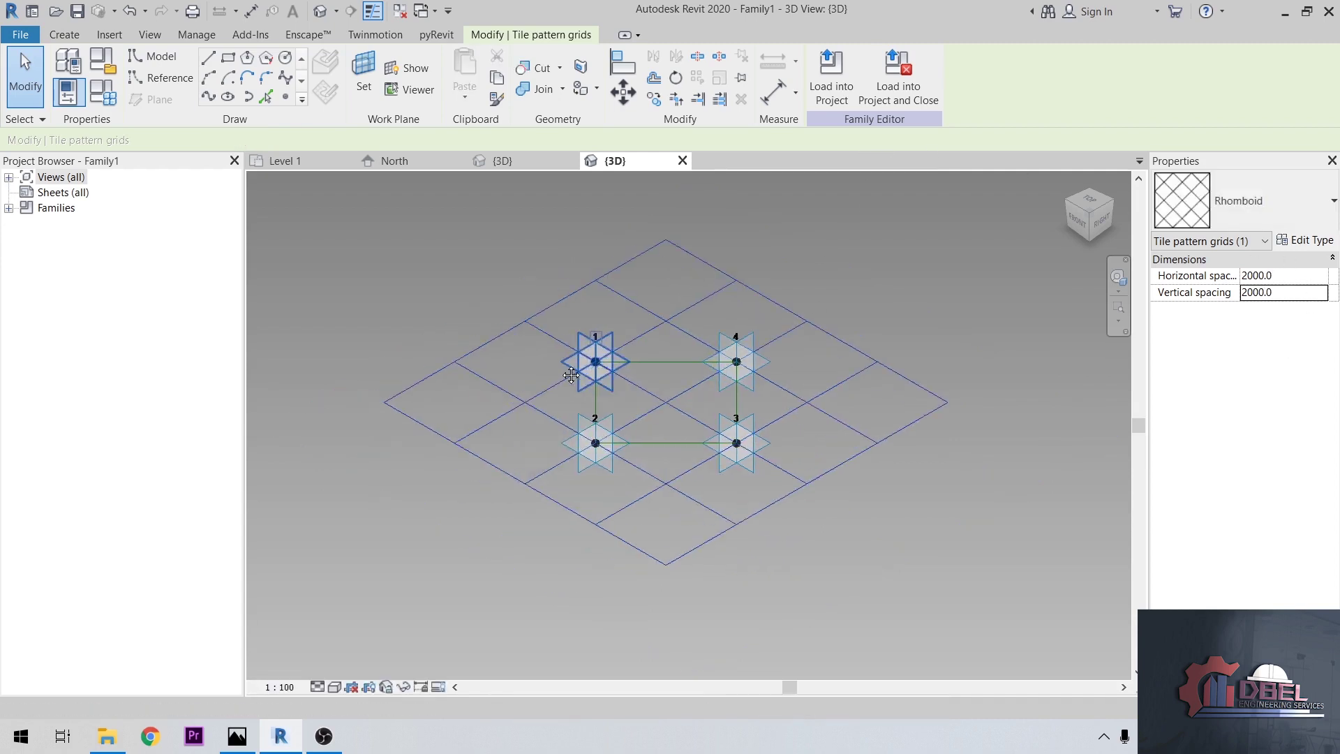
scroll(566, 354, "up", 4)
left_click(676, 304)
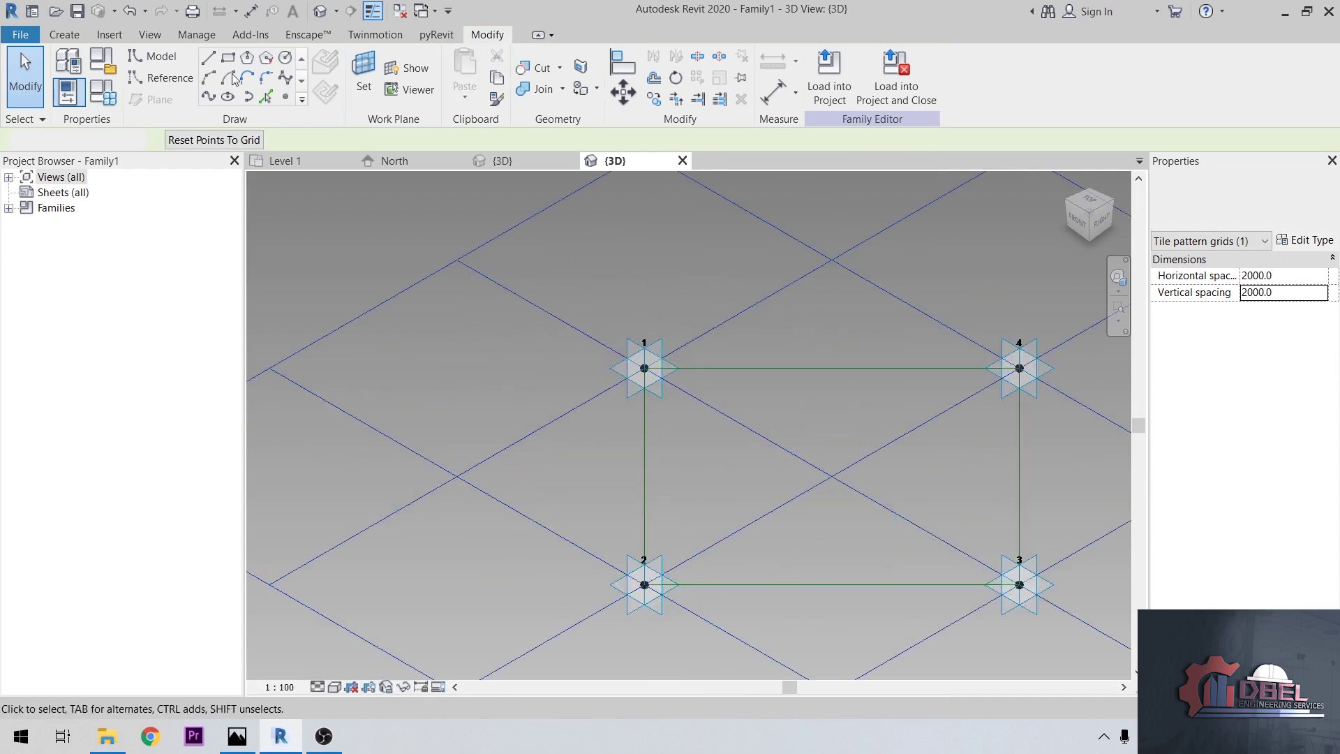
- Place a reference point at the midpoint of the line joining points 1 and 4
left_click(171, 79)
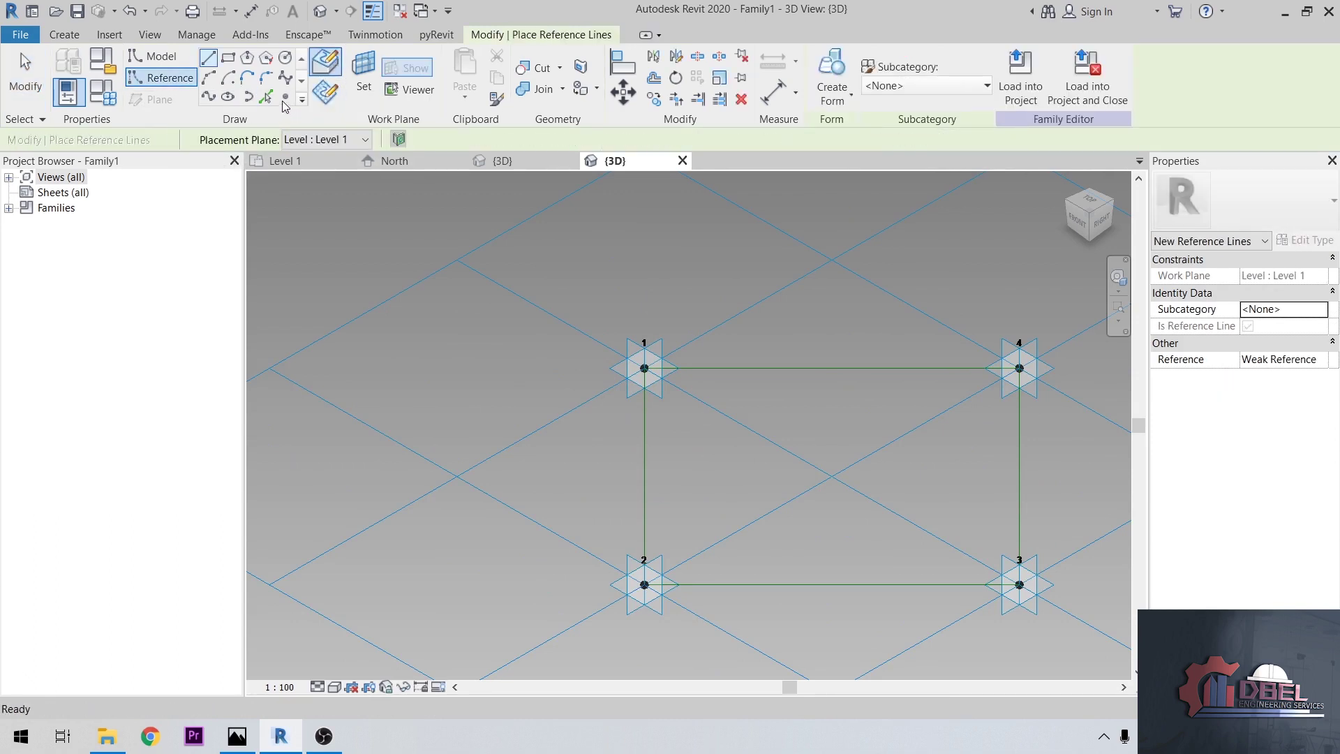
left_click(285, 96)
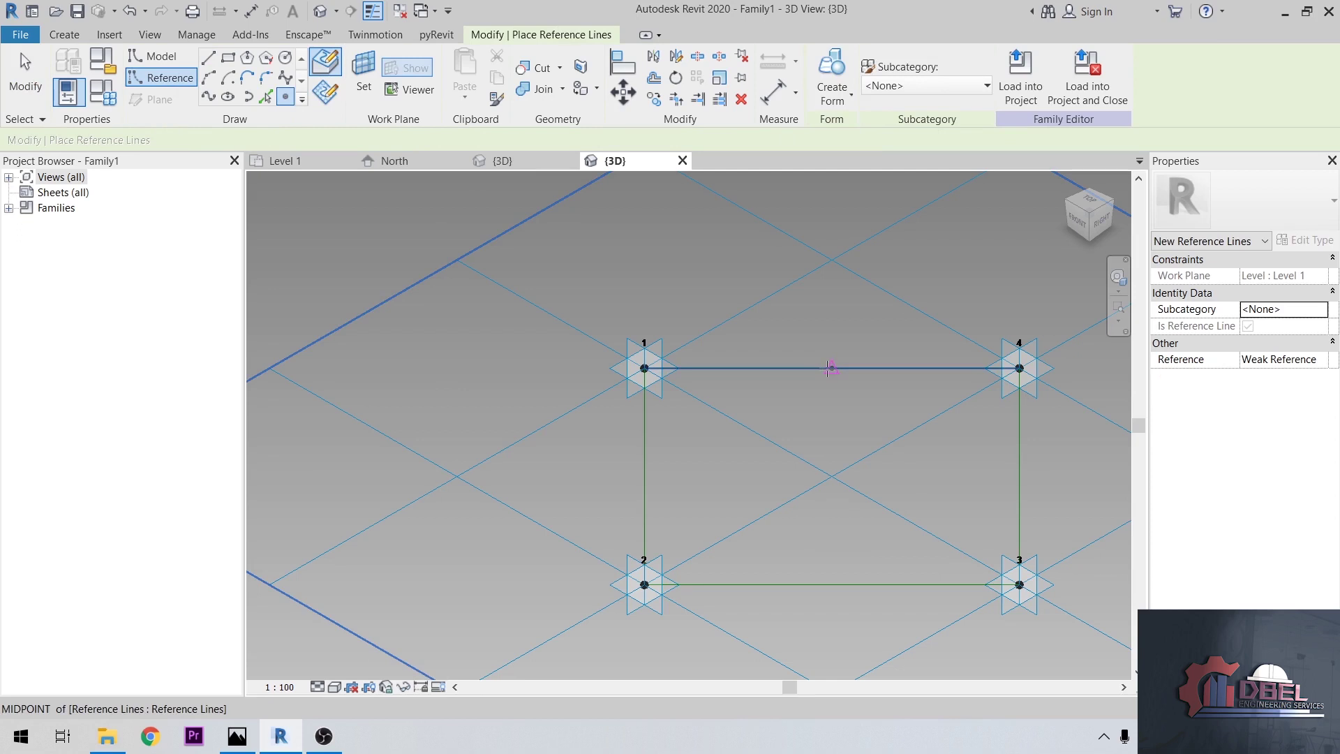
left_click(829, 367)
scroll(888, 370, "up", 3)
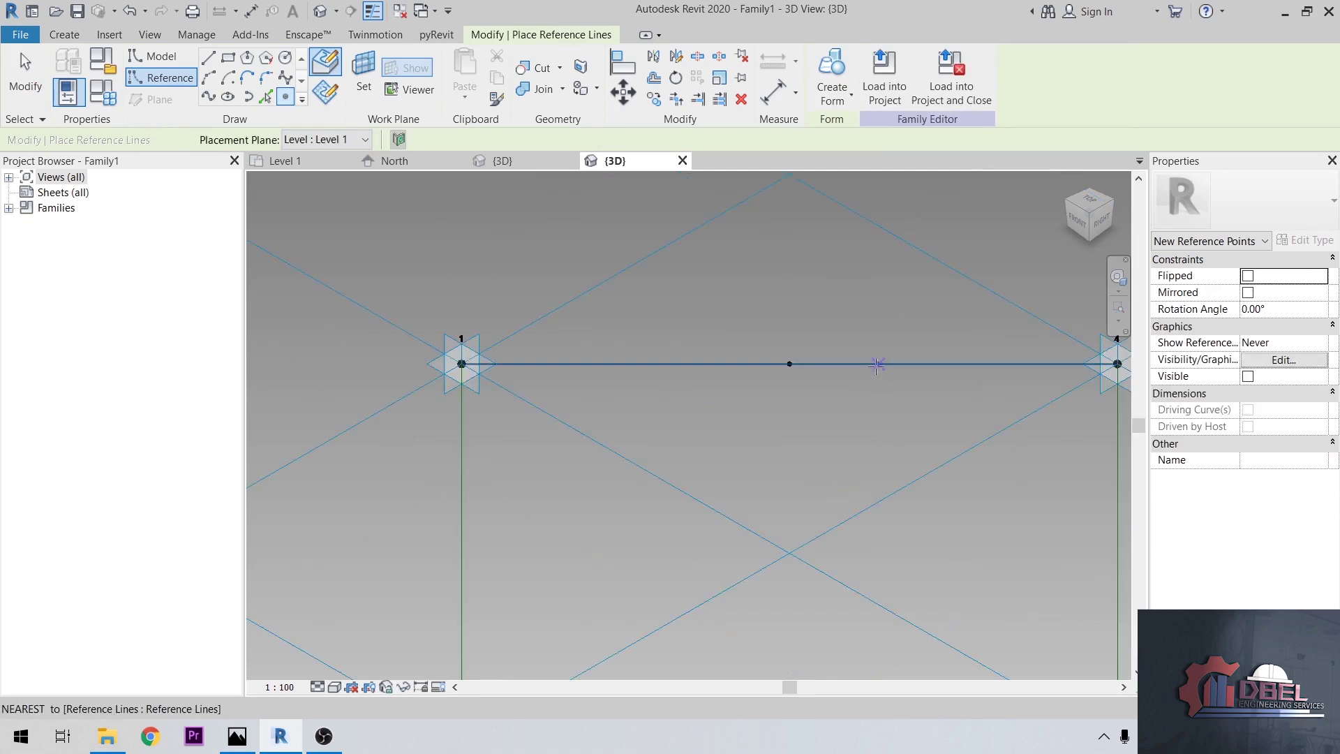
scroll(827, 366, "up", 1)
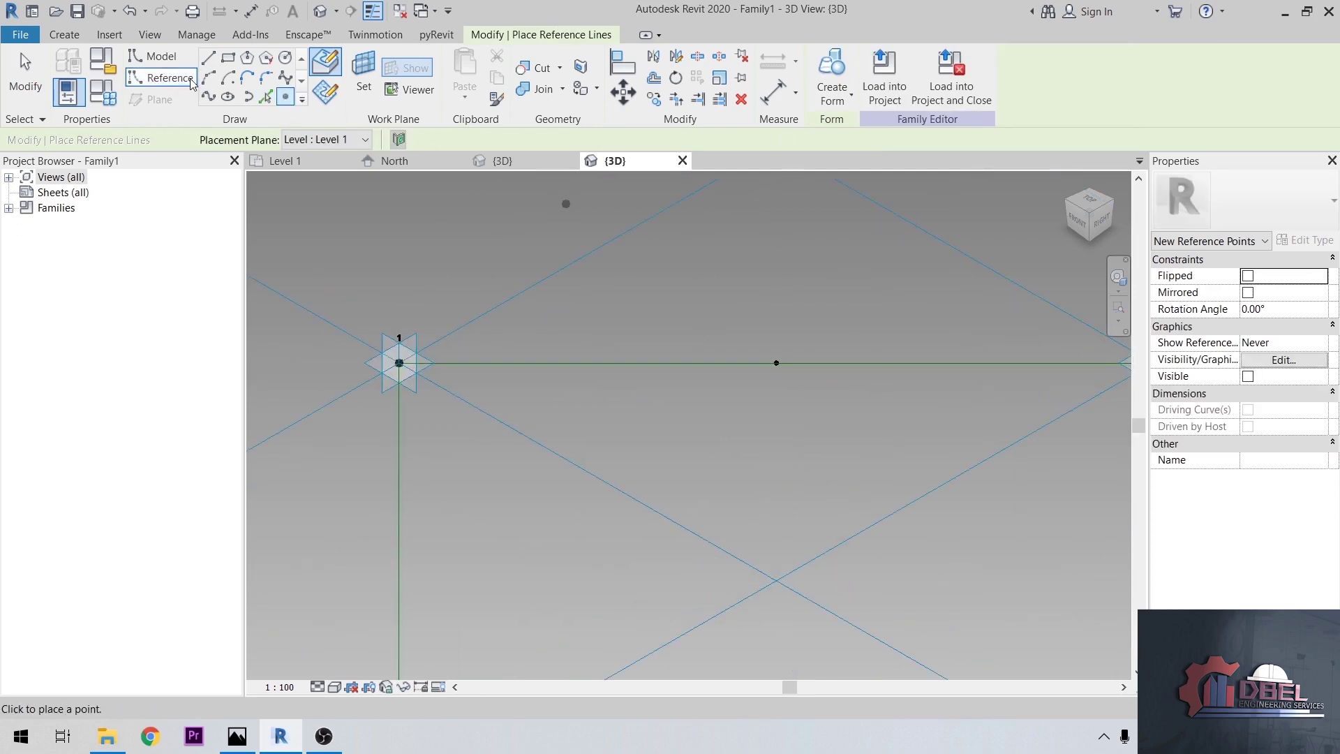
- Switch to model lines and orbit the view to pick the point's work plane
left_click(160, 56)
left_click(266, 57)
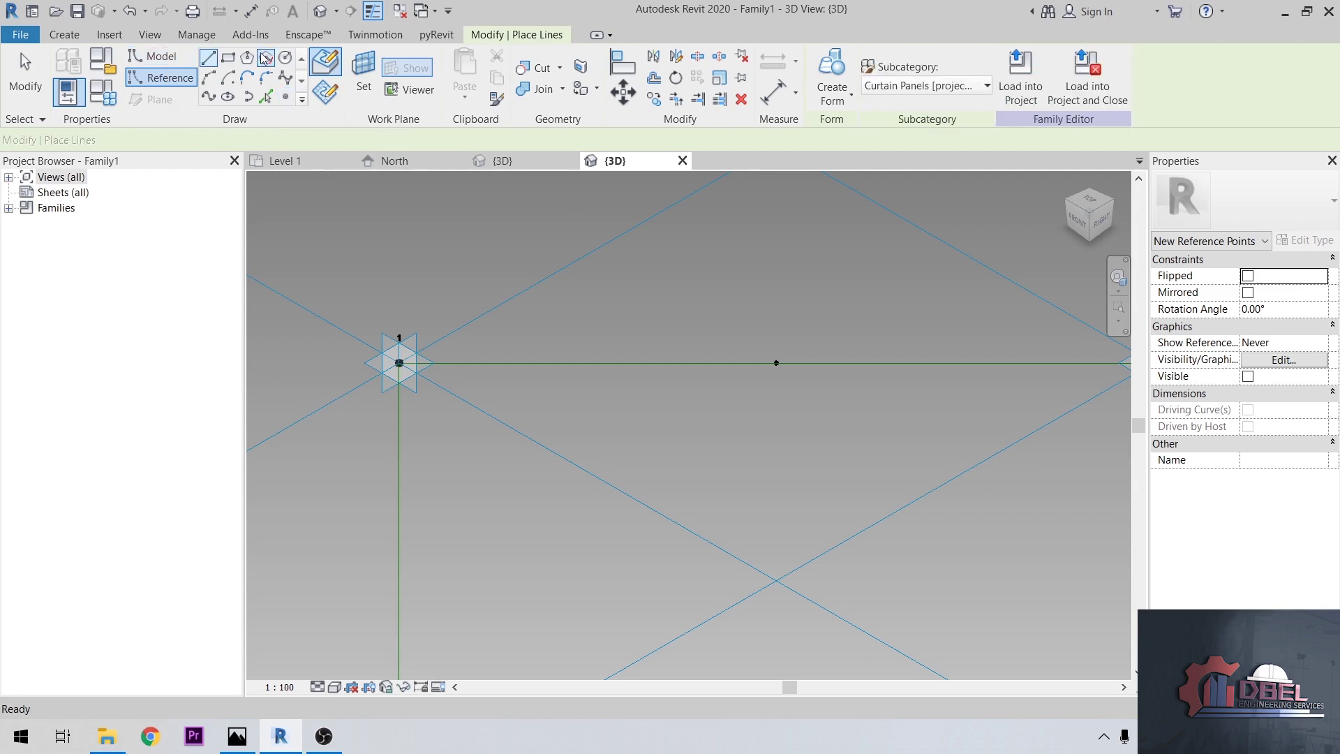
left_click(364, 77)
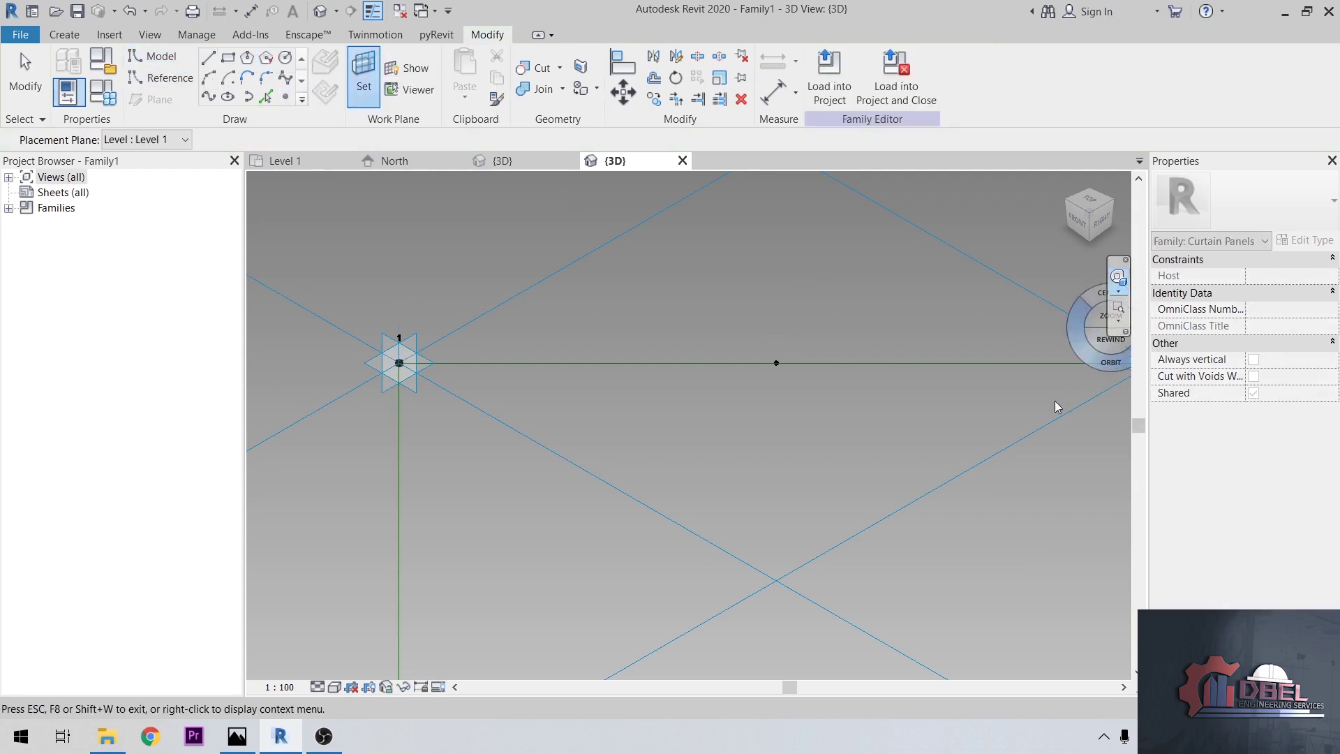
left_click_drag(925, 446, 730, 538)
middle_click_drag(733, 323, 725, 564)
key("Escape")
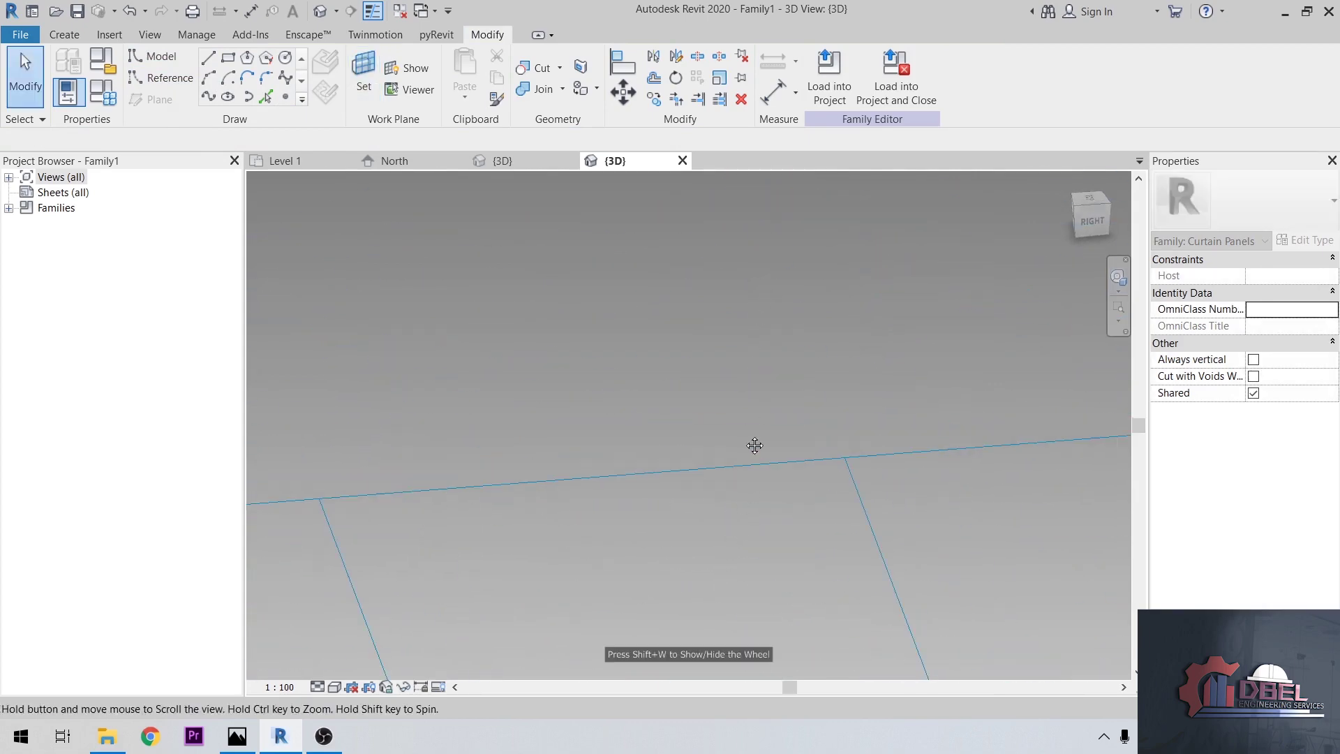
scroll(754, 445, "down", 5)
scroll(730, 455, "up", 6)
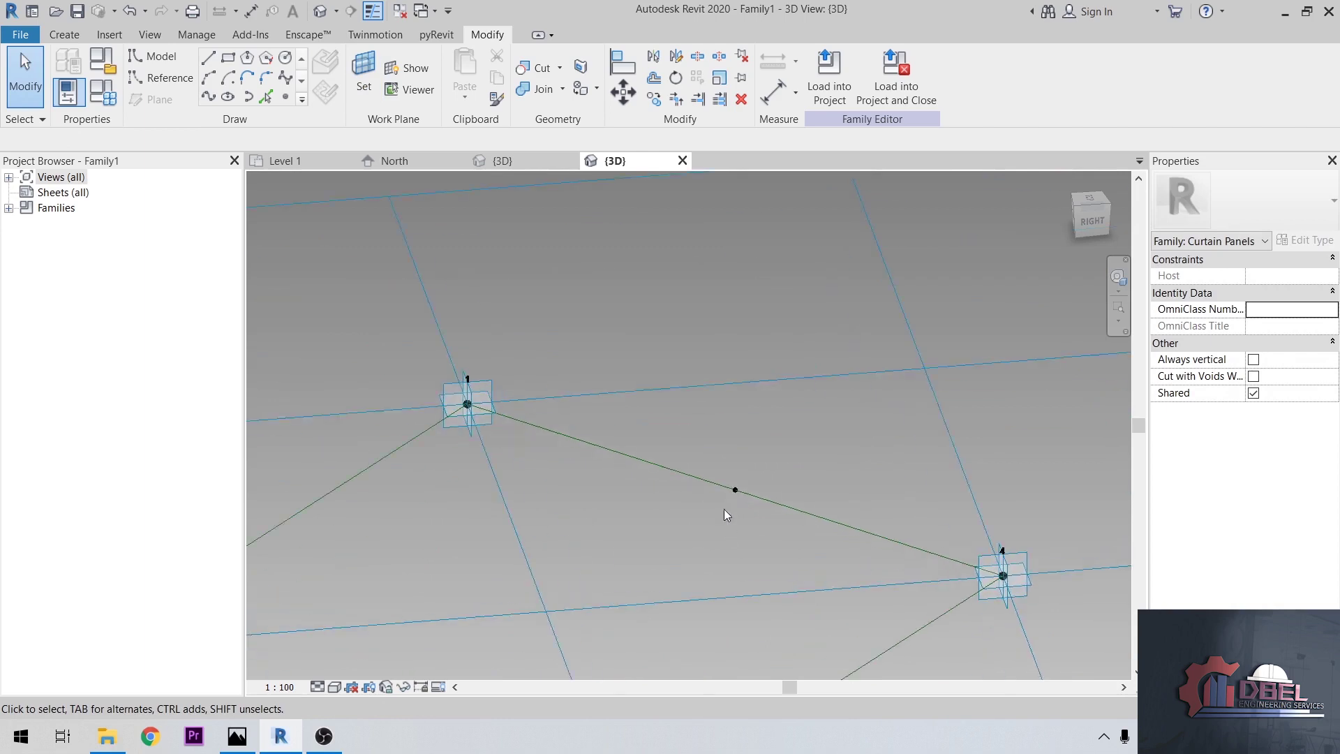
left_click(363, 77)
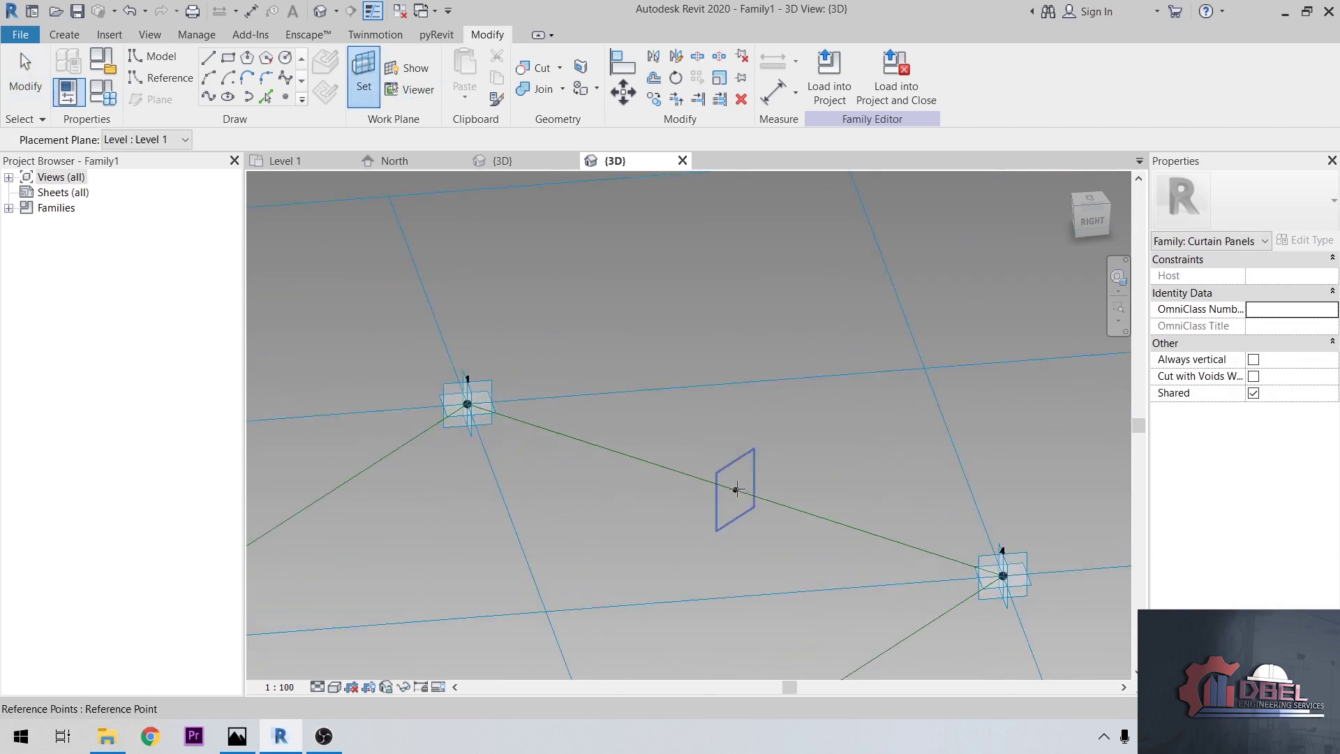
- Draw a 300-radius model circle centred on the midpoint reference point, on its plane
left_click(736, 489)
left_click(153, 56)
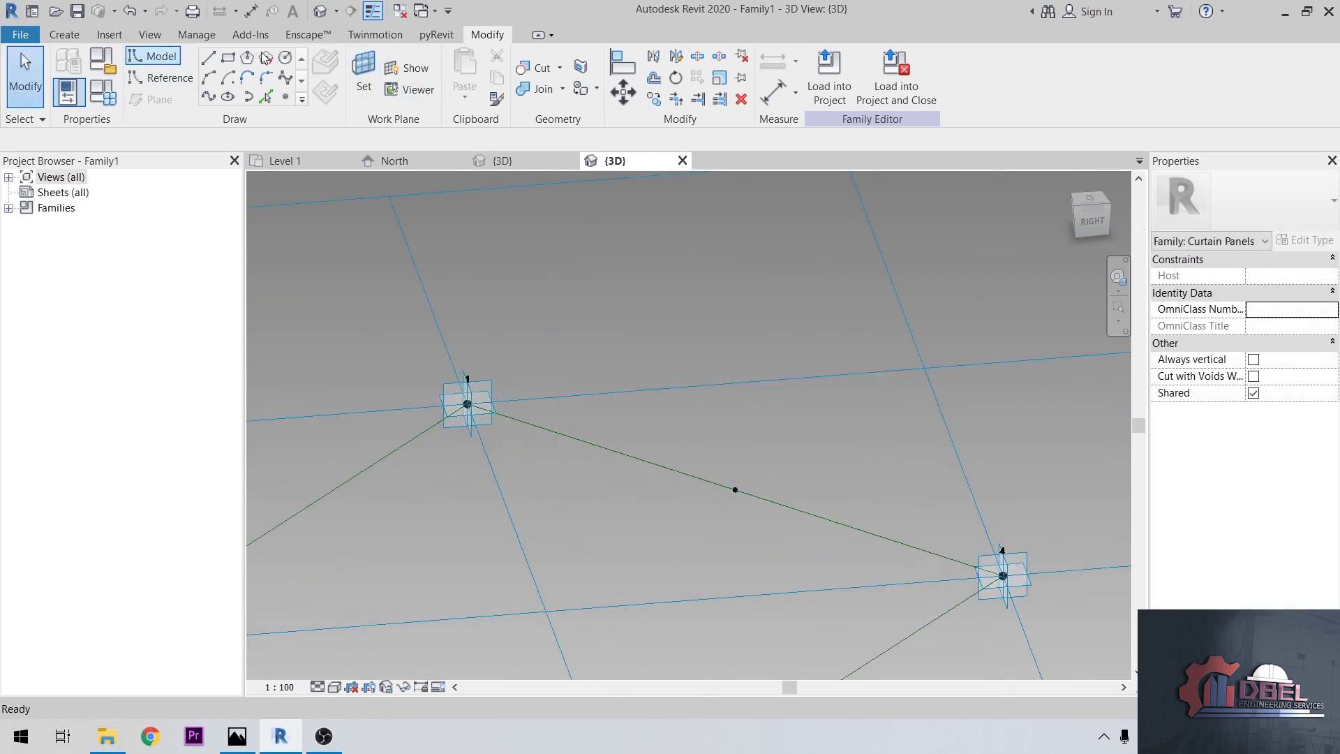
left_click(735, 489)
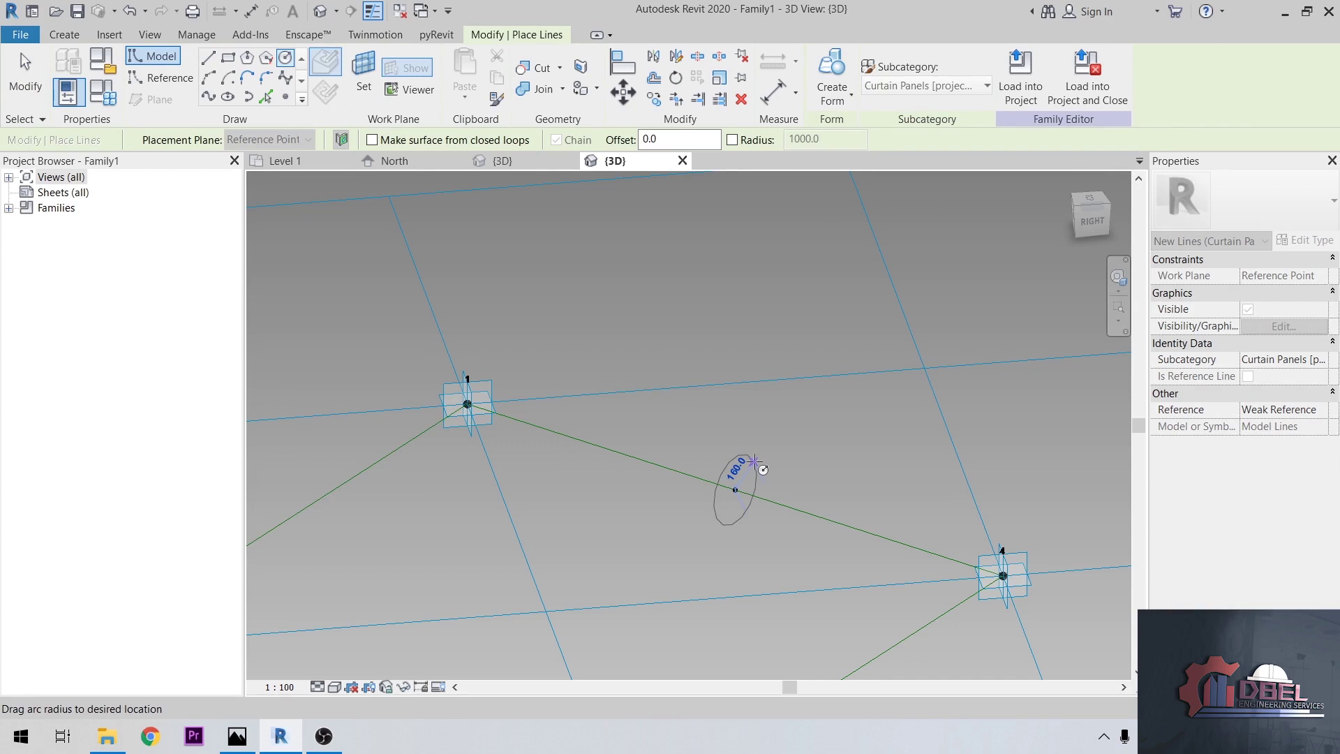
type("300")
key("Return")
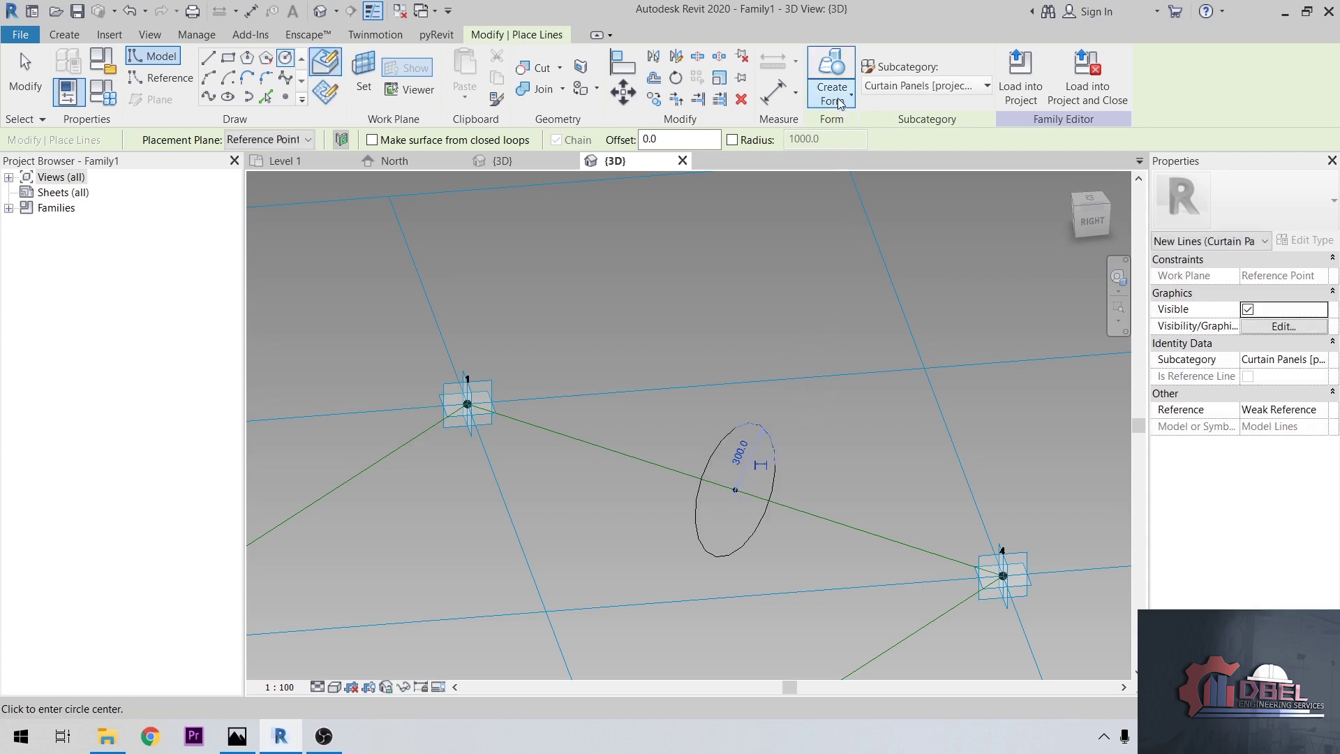
key("Escape")
key("Escape")
scroll(844, 360, "down", 3)
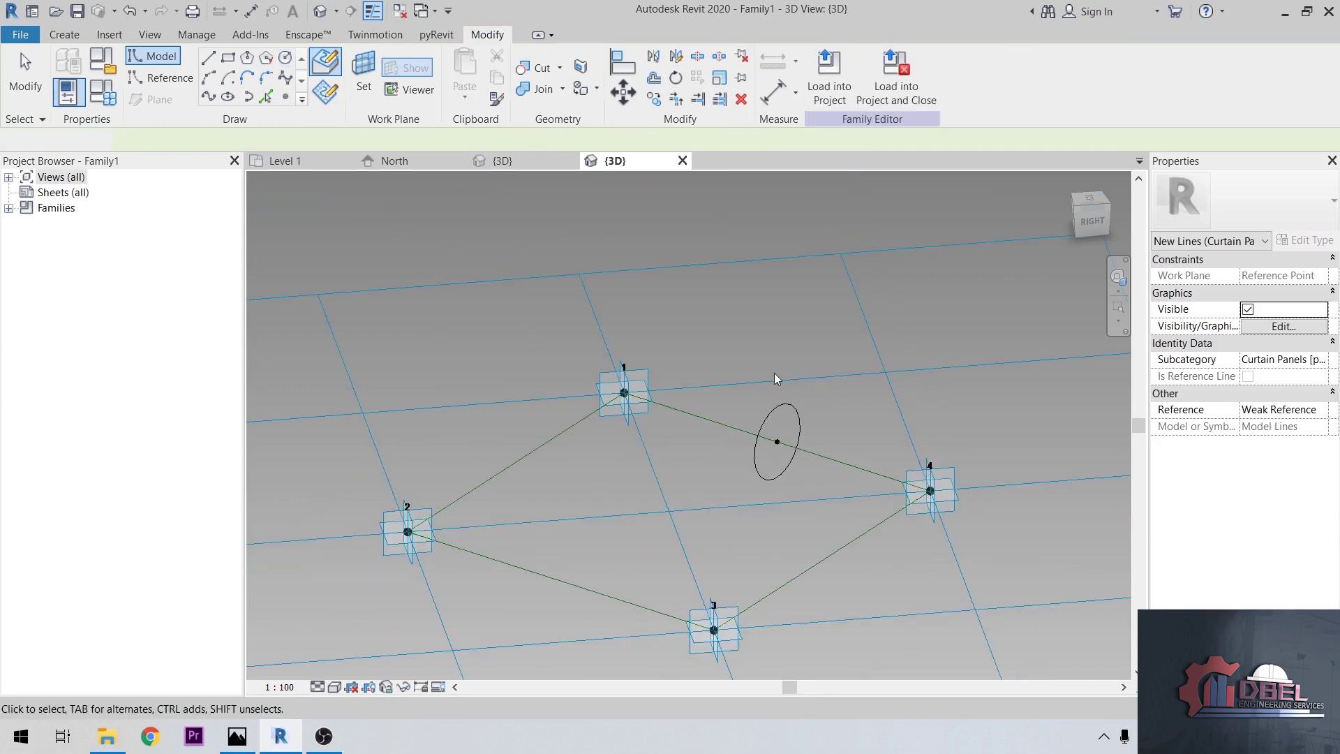
- Make a solid tube-frame form from the points, lines and circle, and load it into the project
left_click(928, 524)
left_click(512, 271)
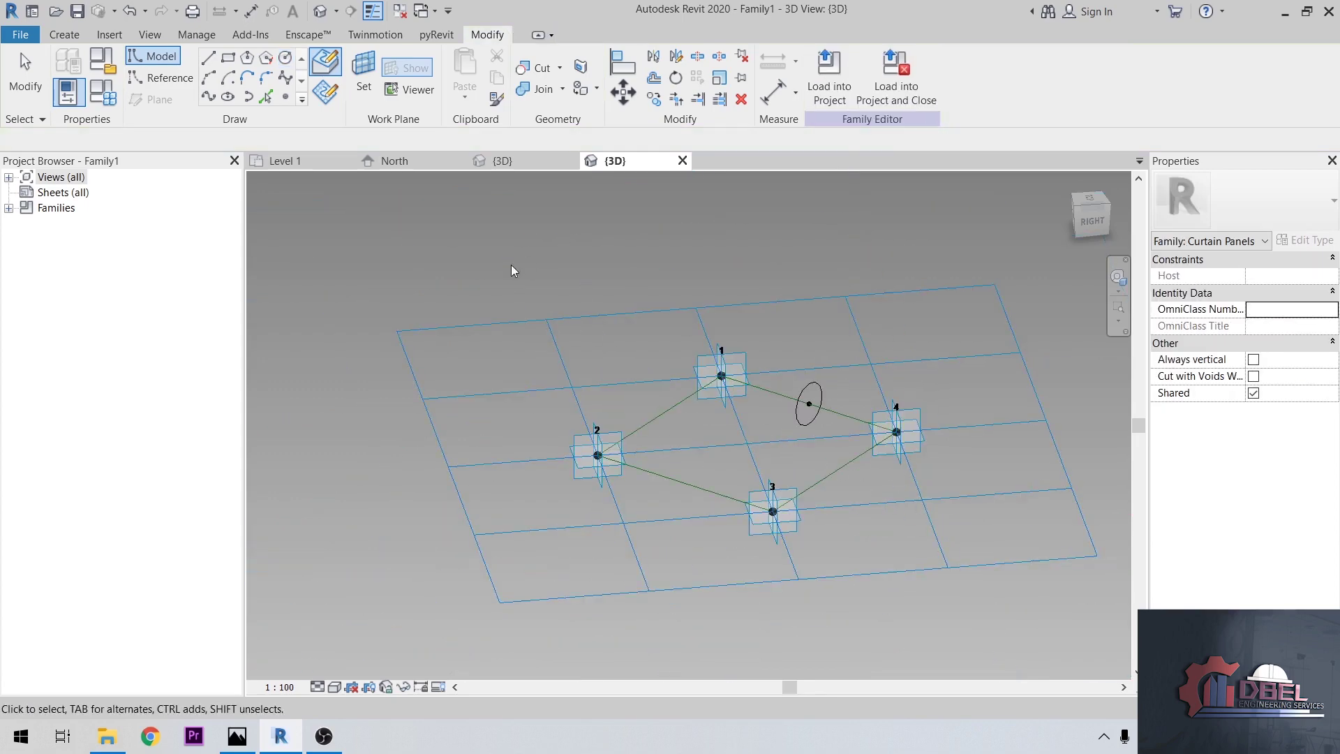
left_click_drag(513, 270, 1009, 595)
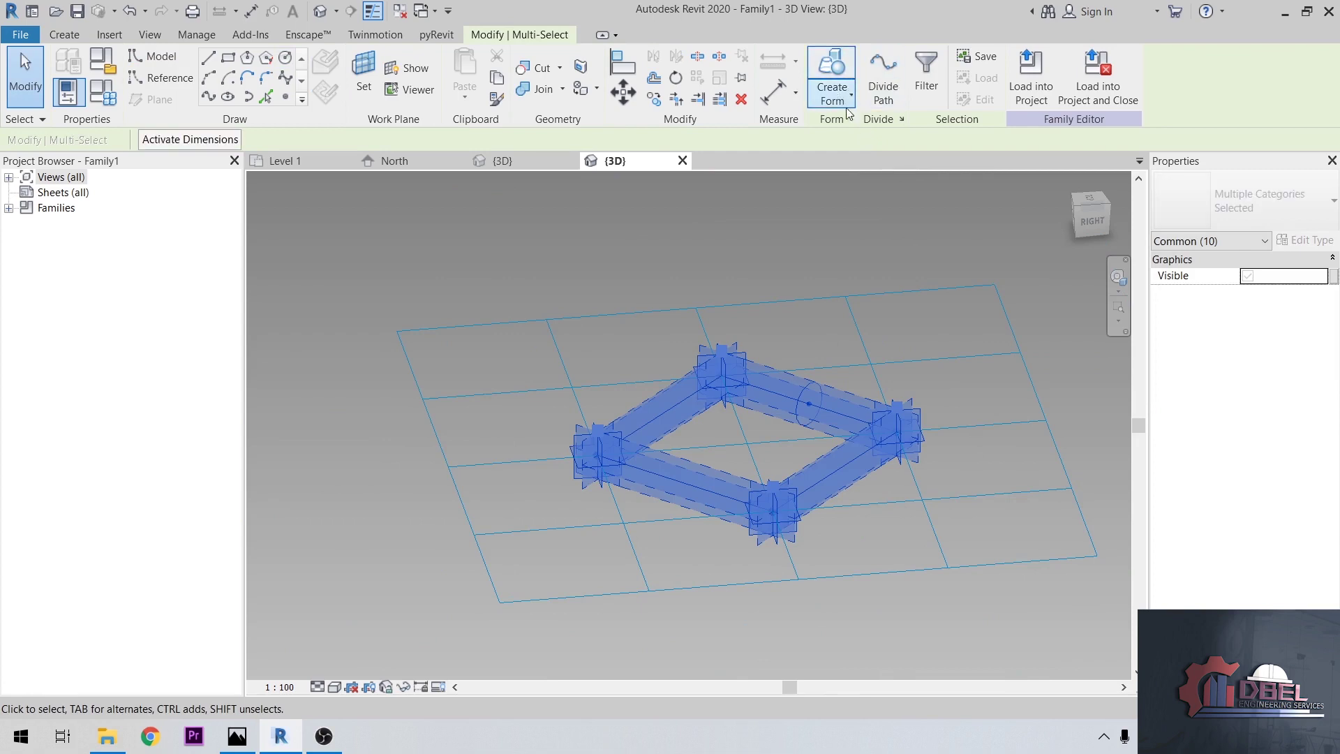
left_click(846, 105)
left_click(865, 130)
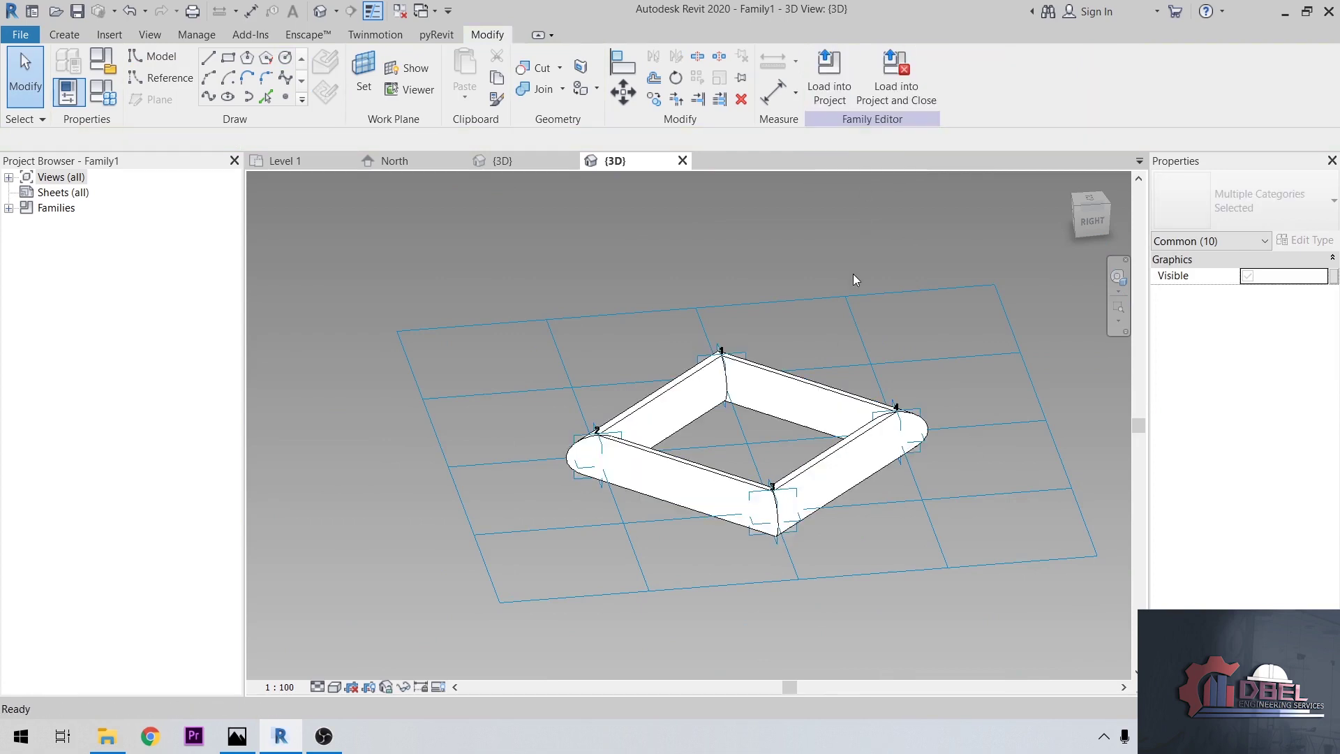
middle_click_drag(856, 289, 791, 333)
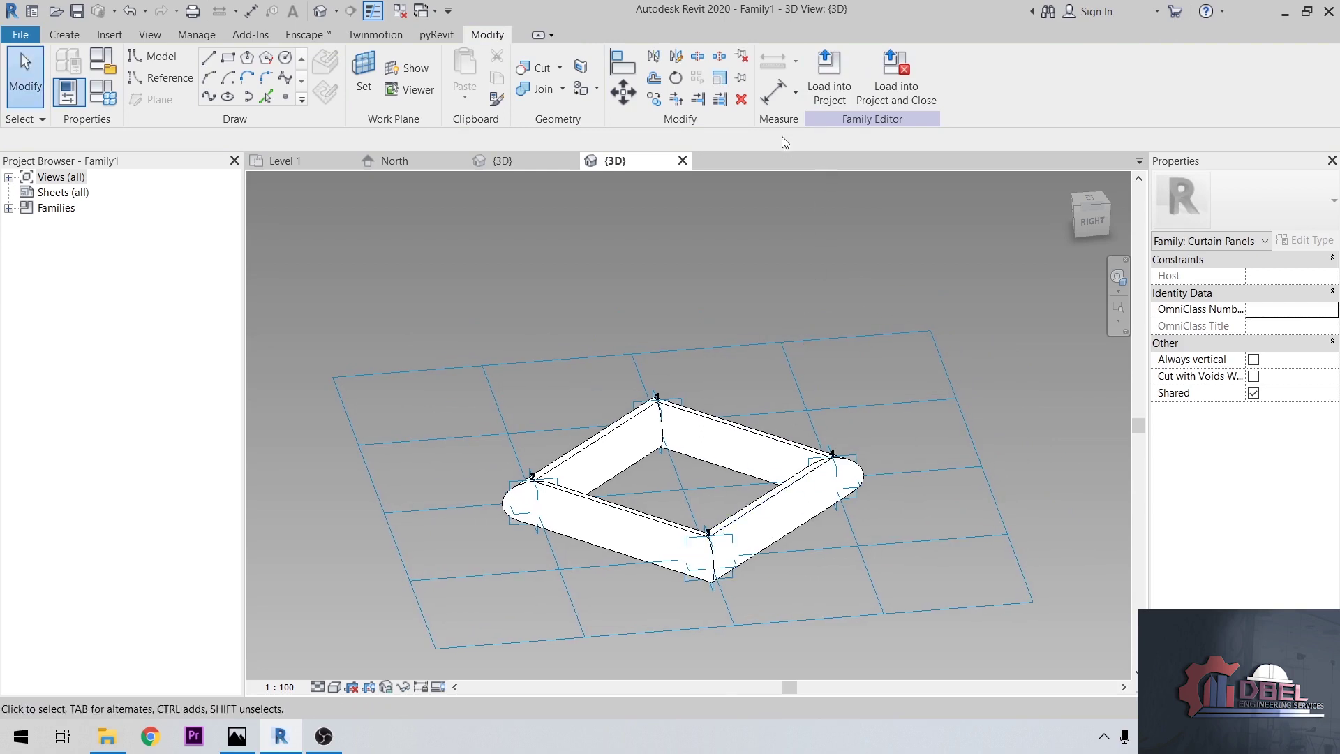
left_click(838, 64)
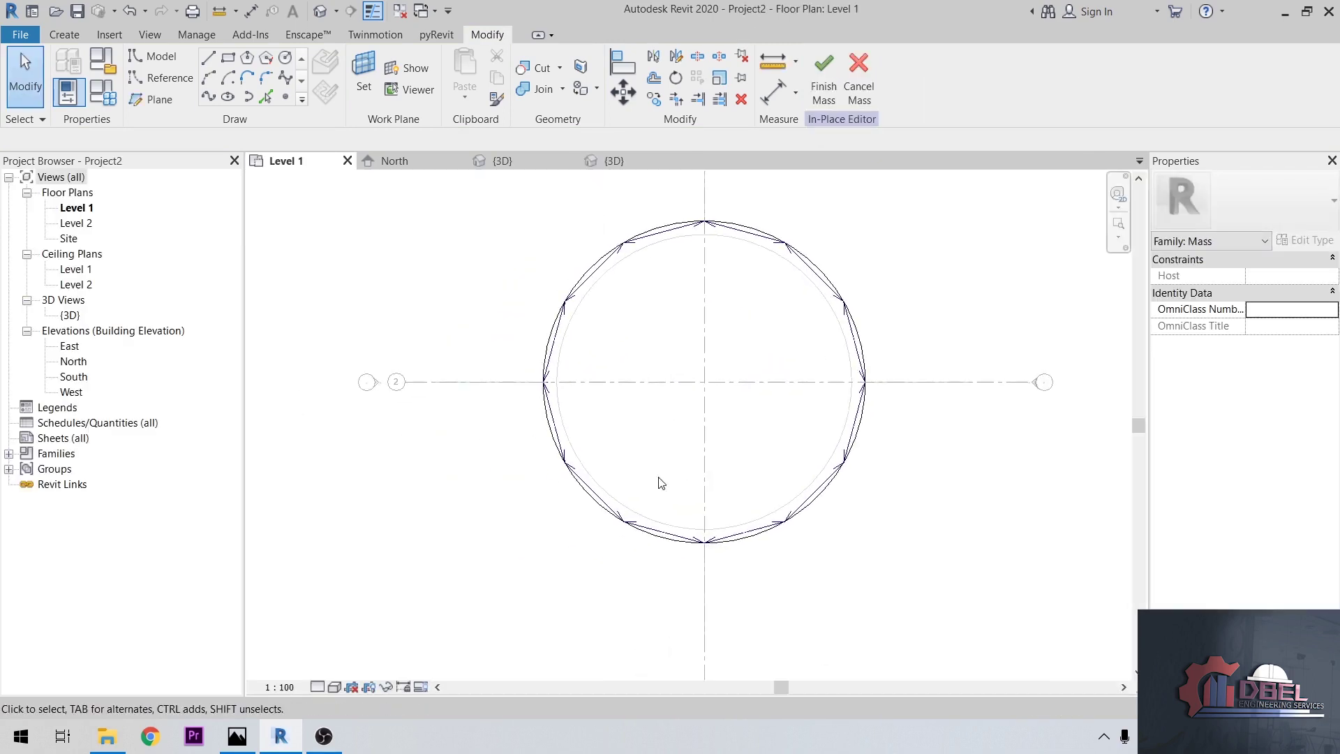
- In the tower's 3D view, assign Rhomboid Family1 as the divided surface's panel
left_click(325, 11)
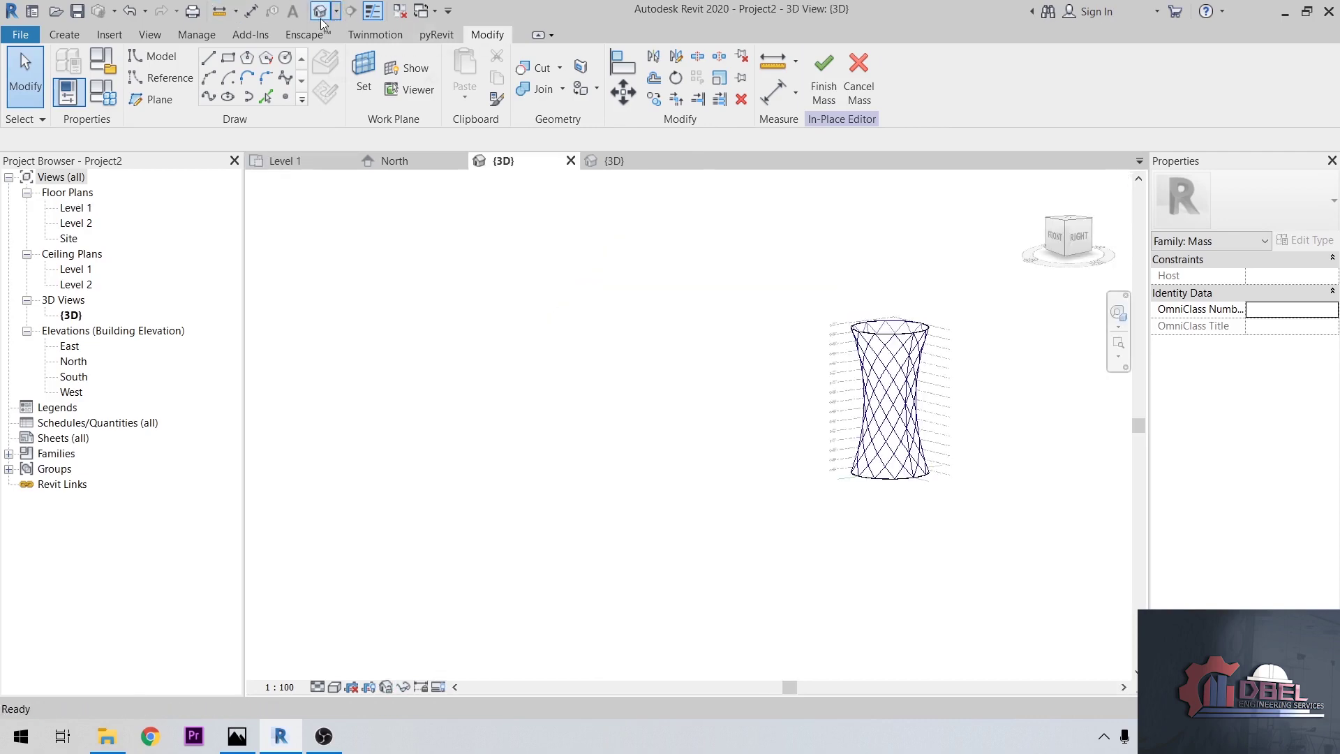
middle_click_drag(1003, 376, 867, 428)
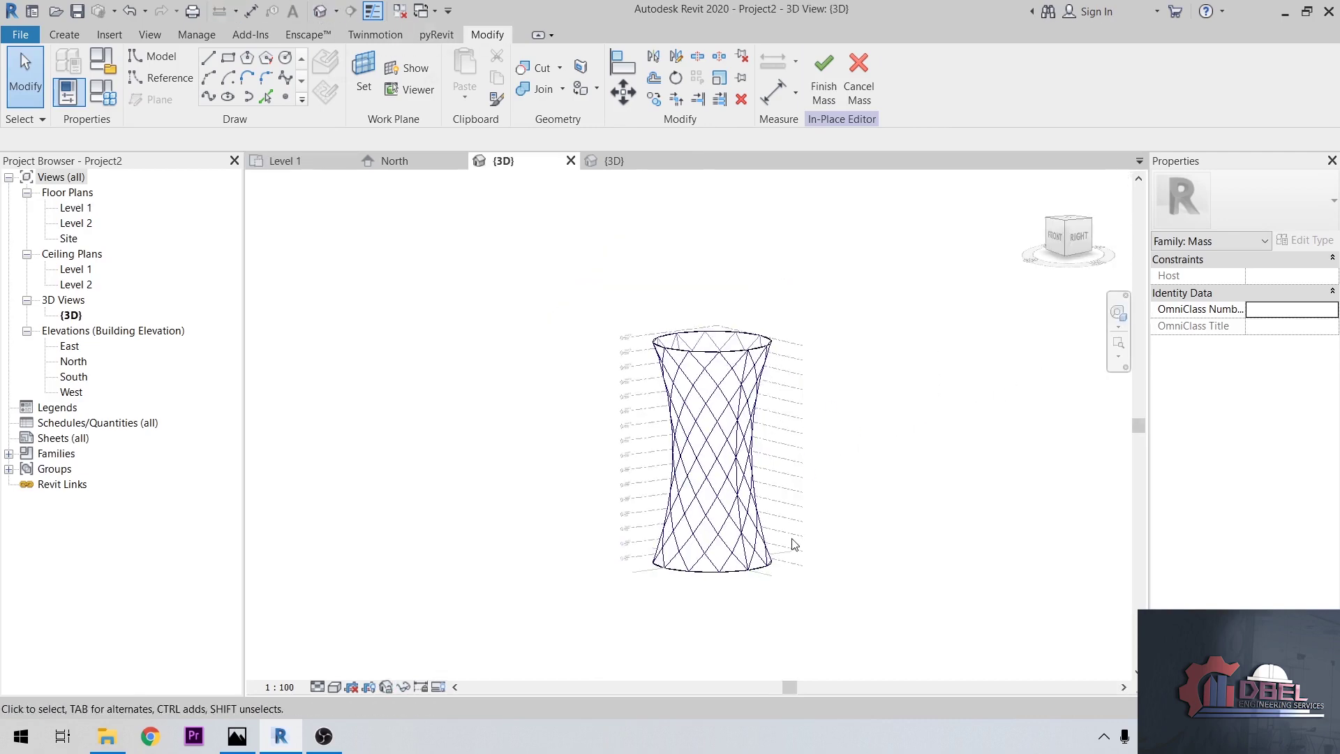
scroll(793, 542, "up", 2)
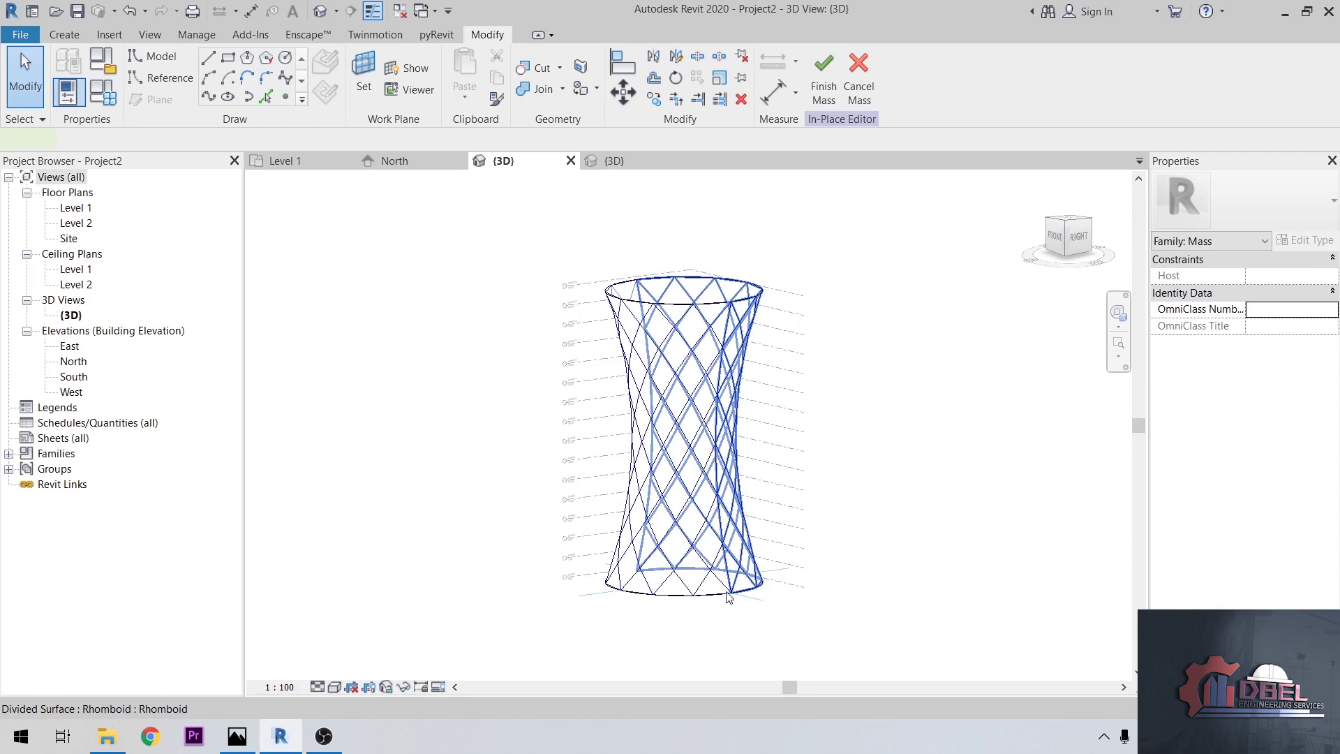
left_click(728, 596)
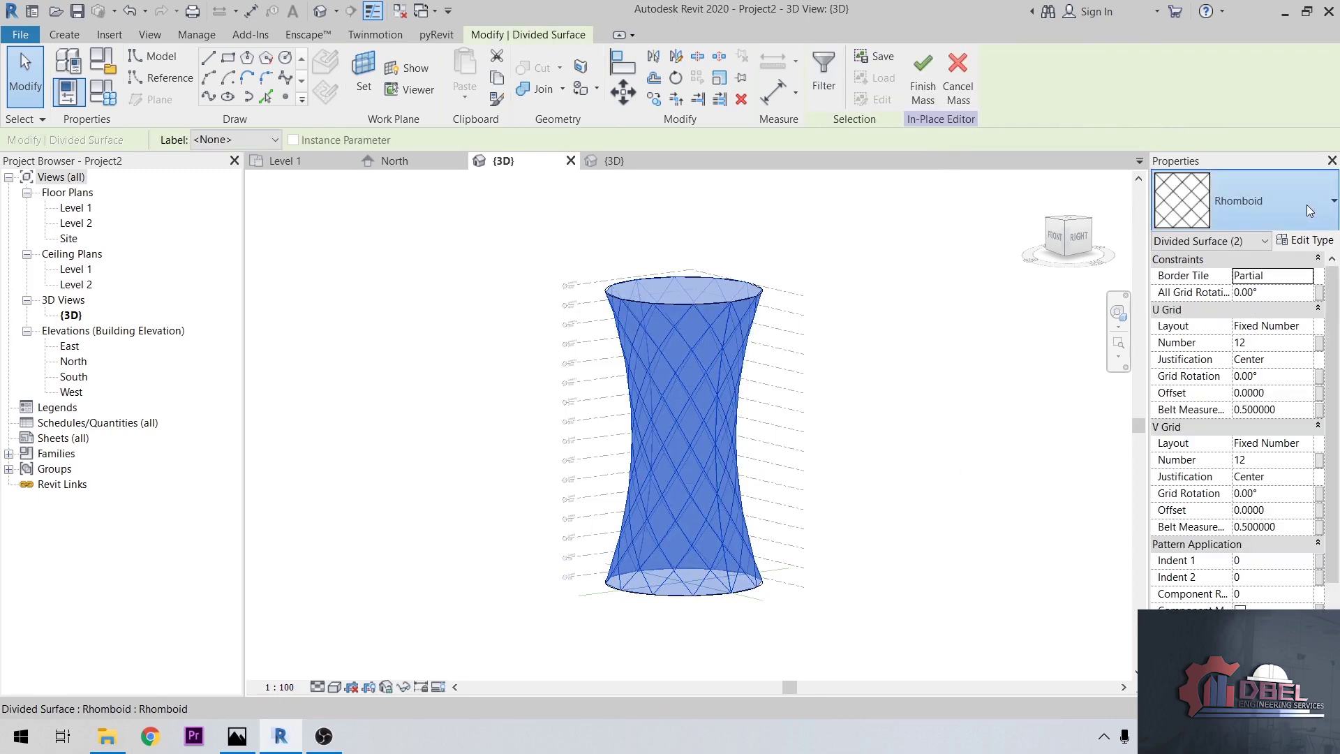
left_click(1242, 203)
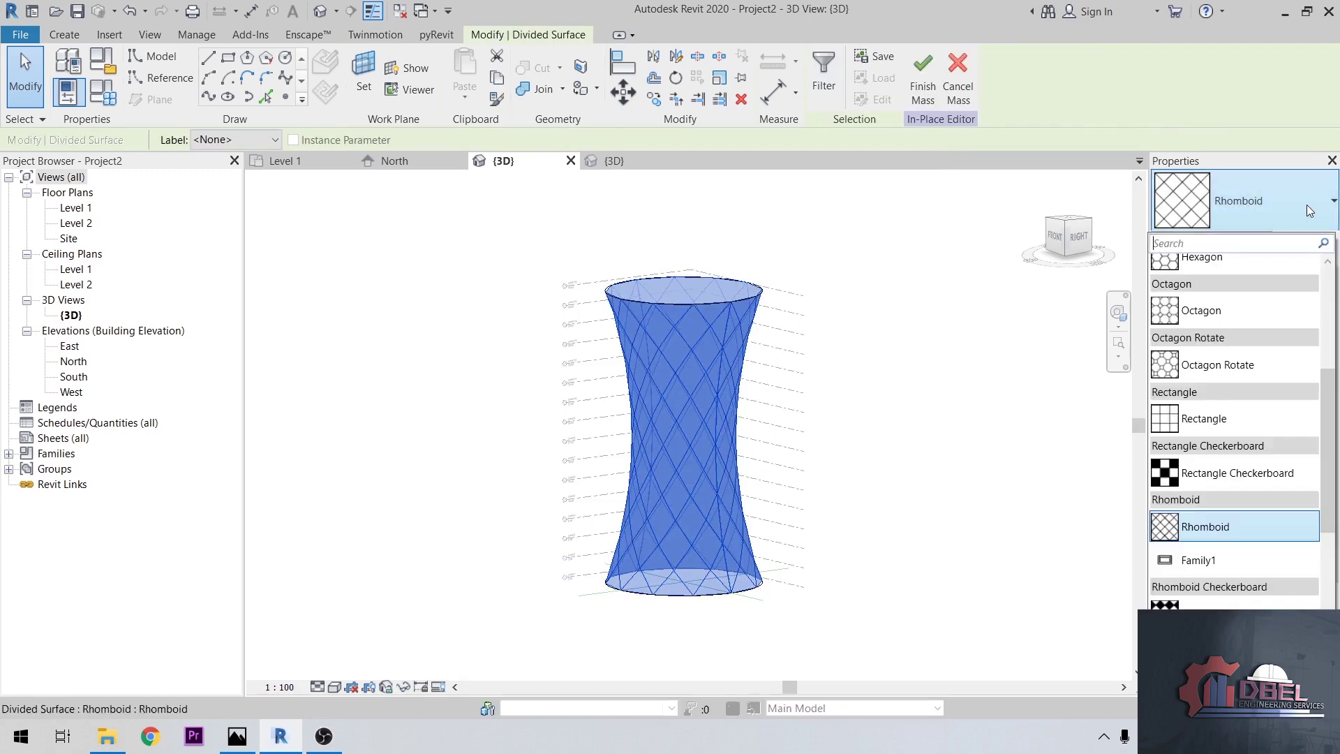
left_click(1226, 563)
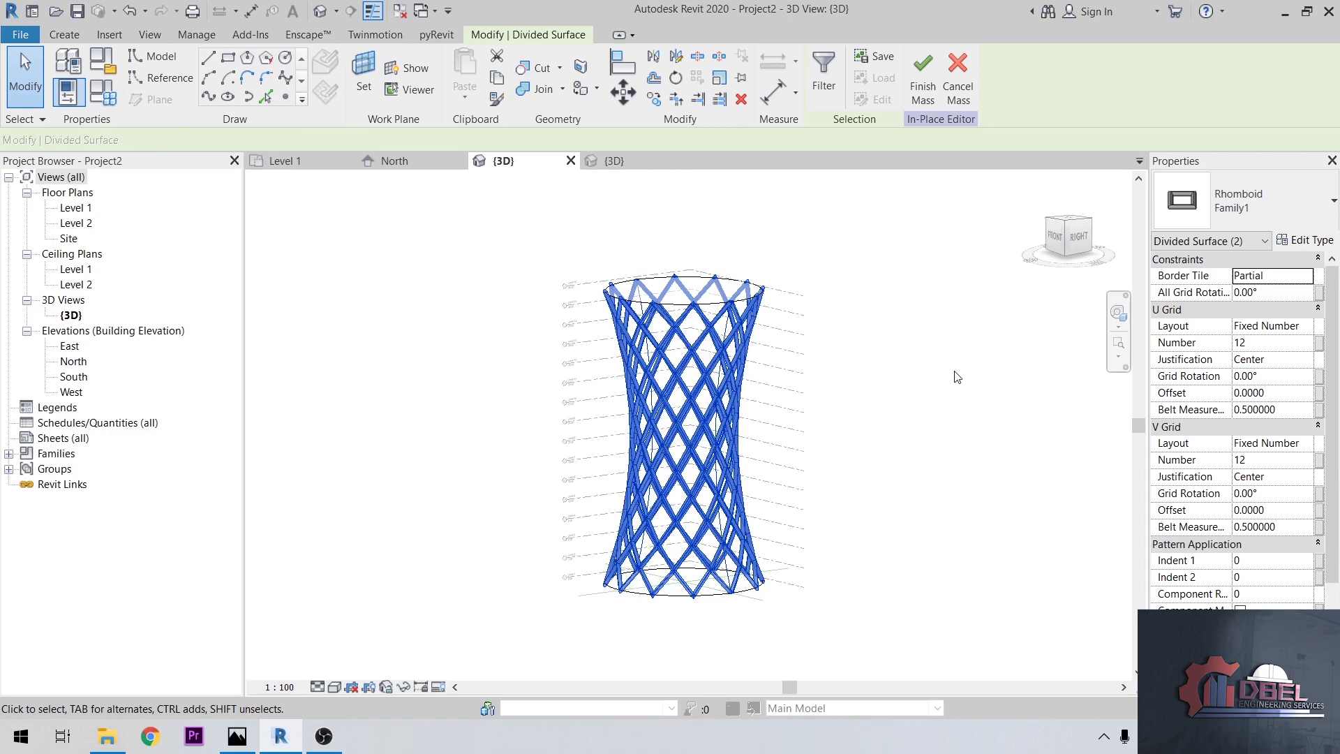
scroll(736, 603, "up", 3)
left_click(865, 511)
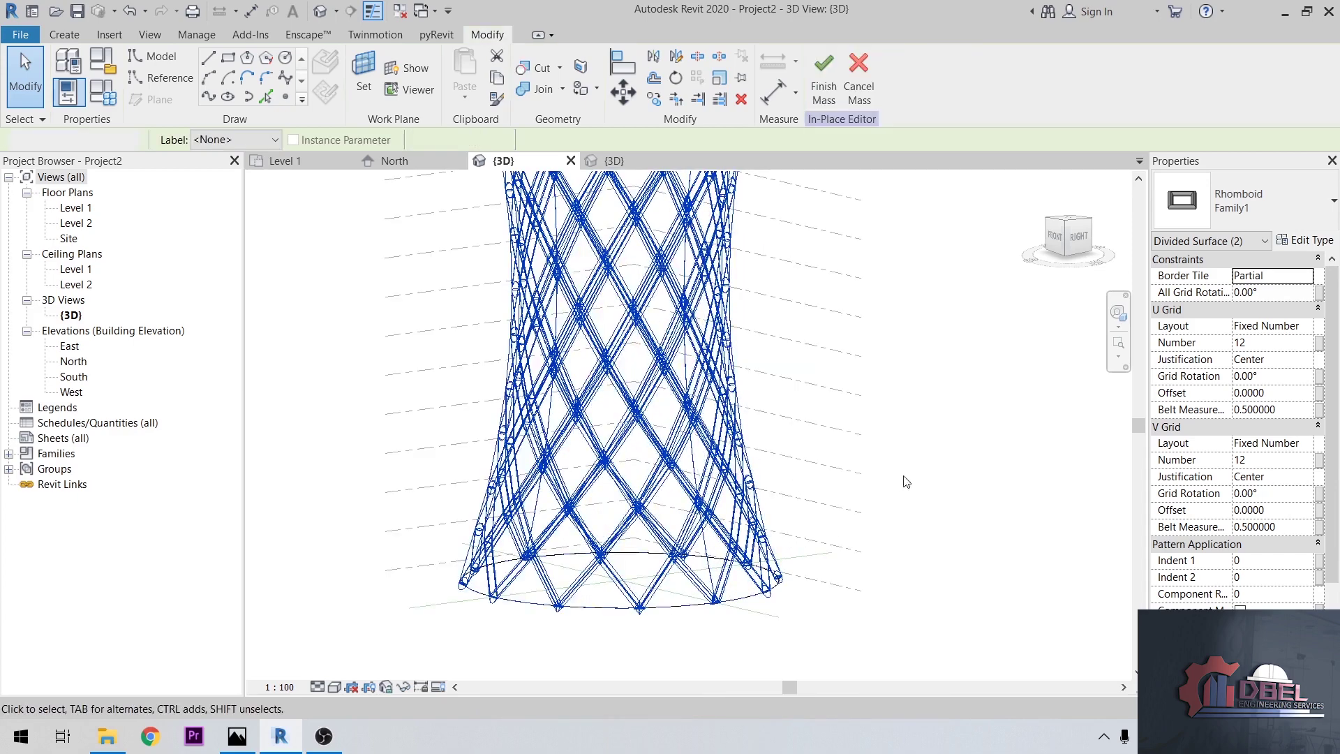
scroll(868, 568, "down", 5)
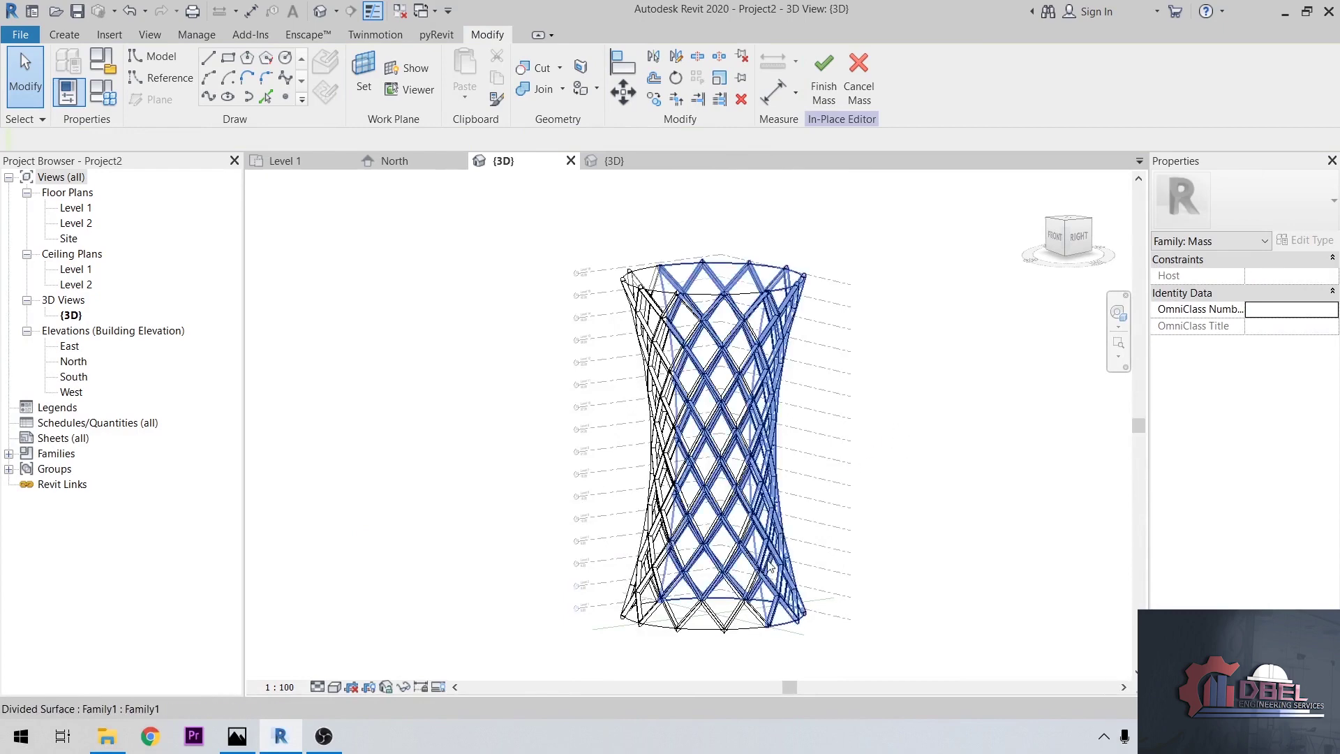
scroll(791, 497, "up", 1)
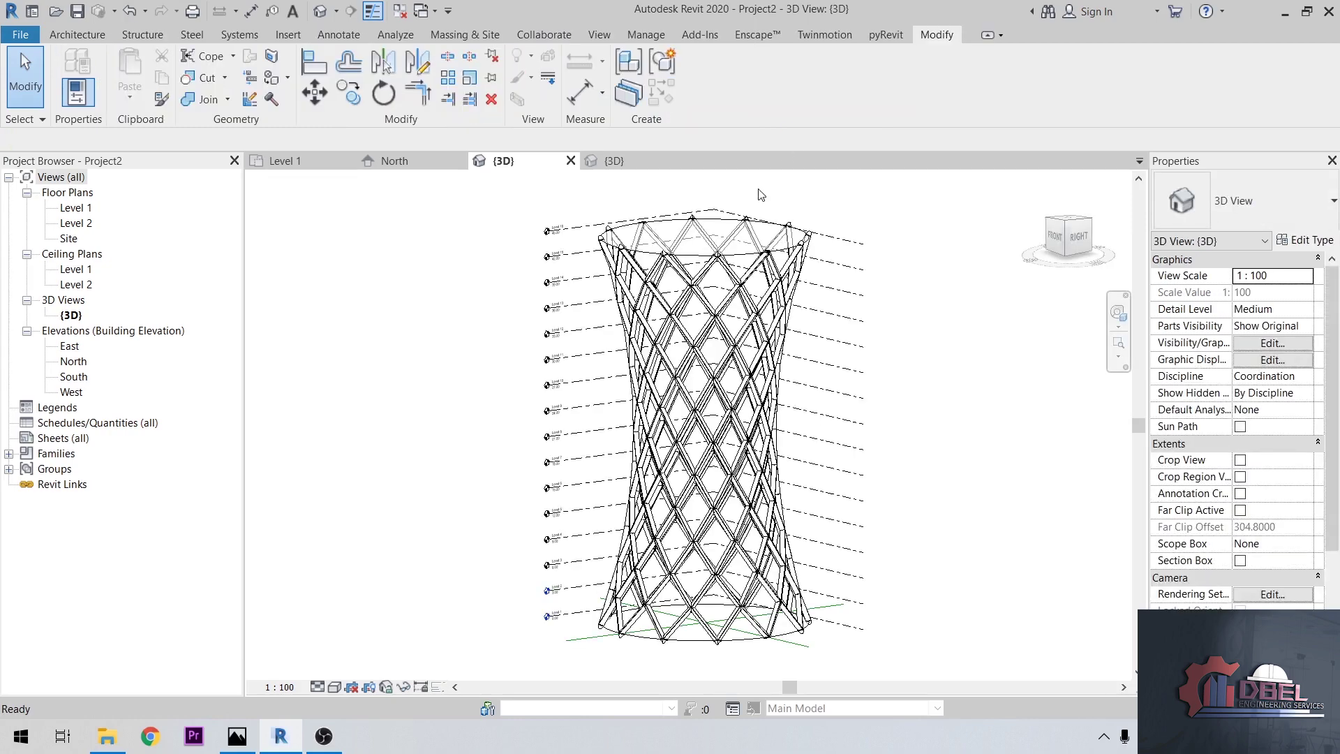
scroll(767, 239, "up", 5)
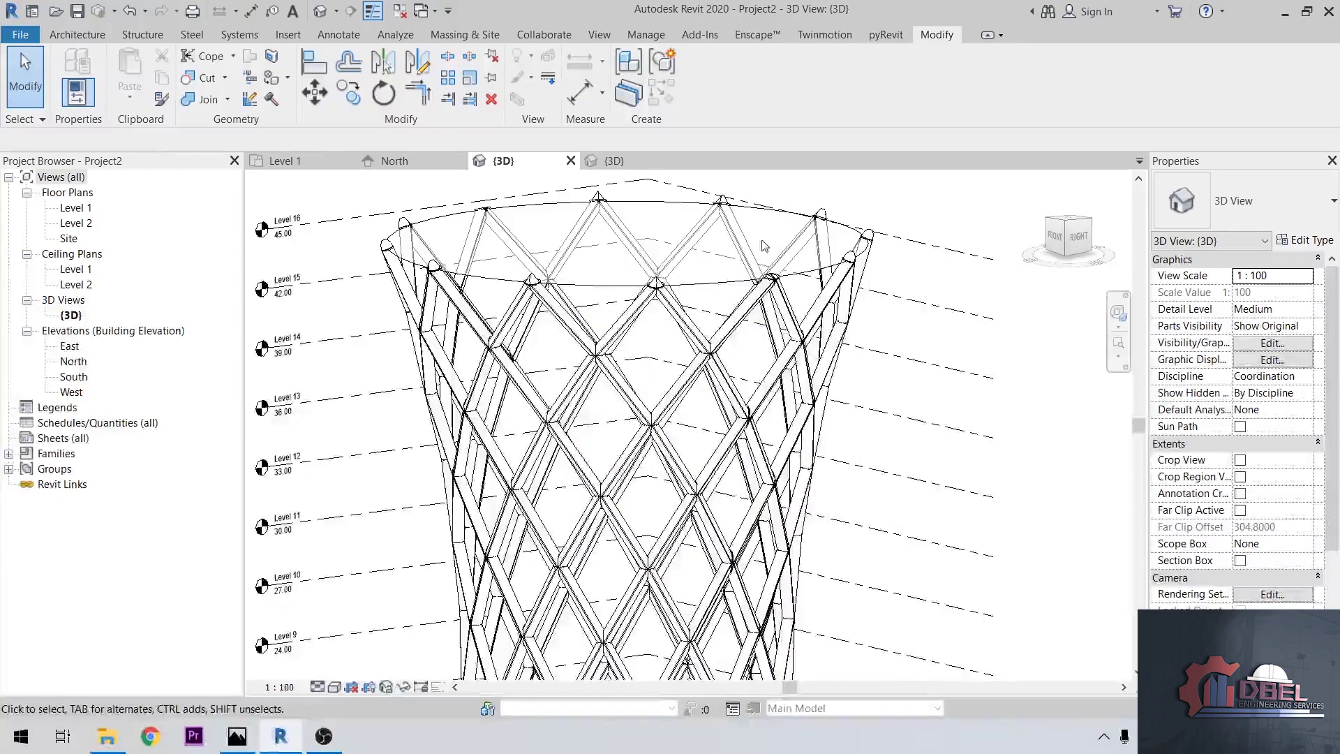
middle_click_drag(768, 241, 774, 444)
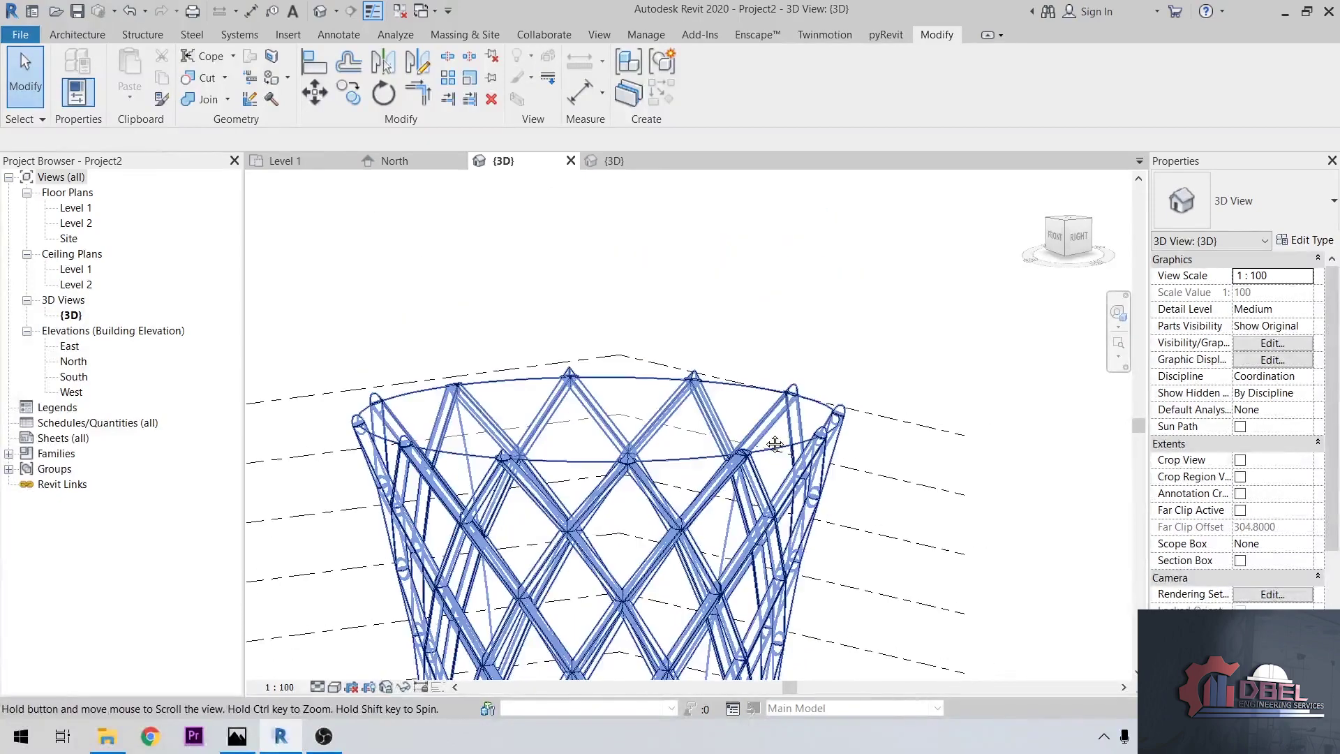
left_click(1118, 312)
left_click_drag(1043, 349, 994, 340)
key("Escape")
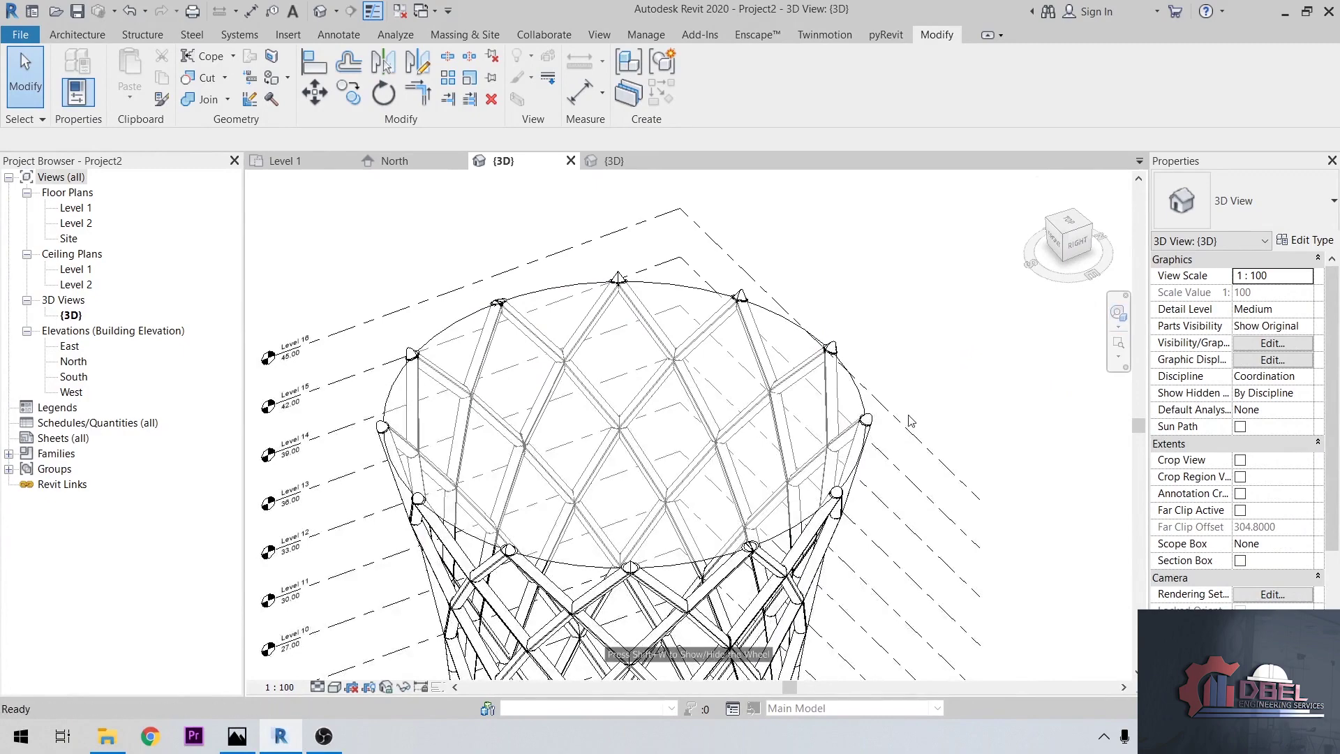
scroll(942, 311, "down", 2)
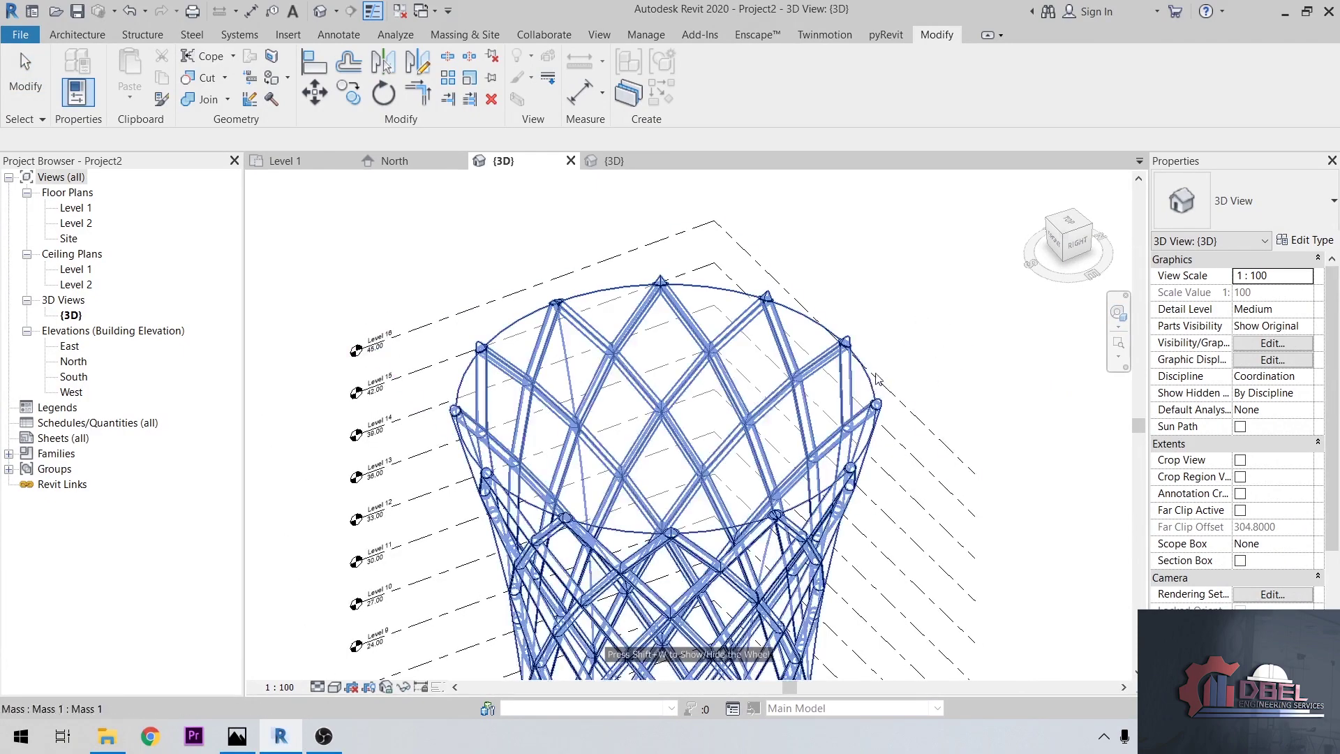
scroll(868, 381, "up", 2)
scroll(868, 381, "up", 2)
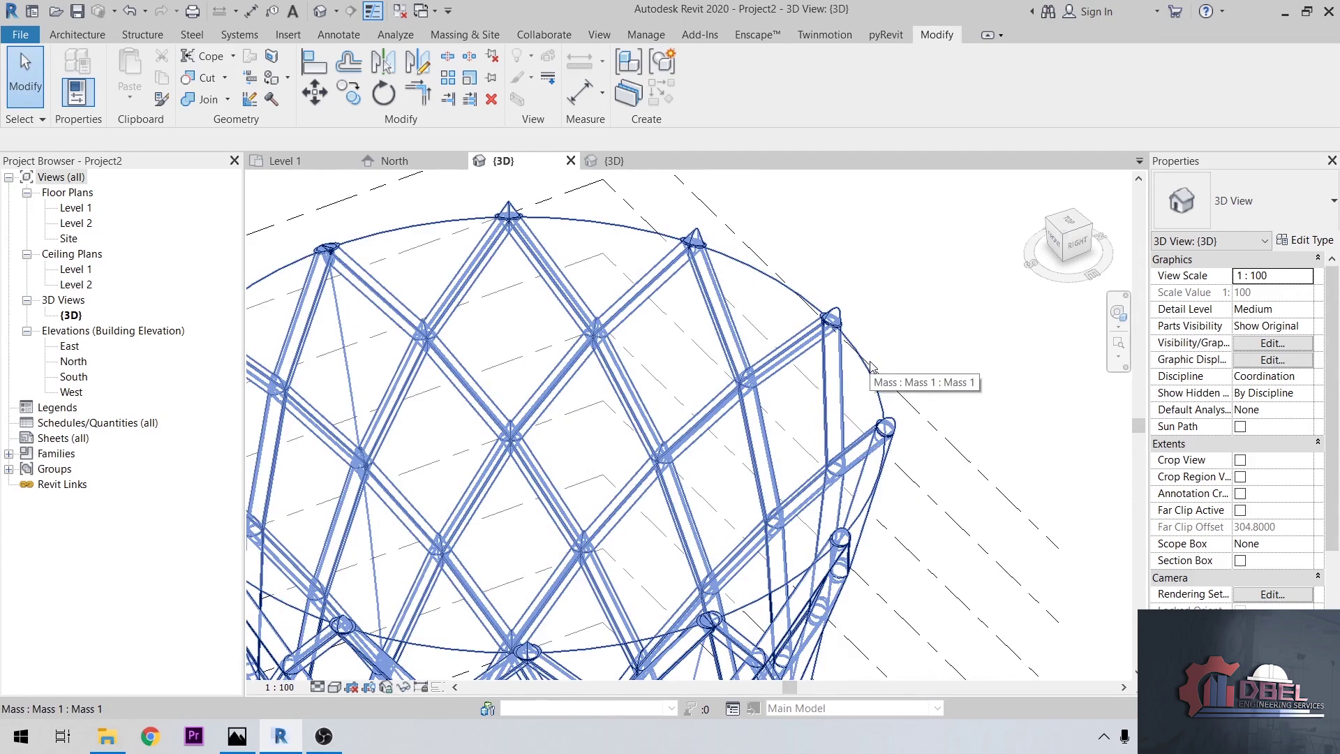
scroll(871, 366, "down", 2)
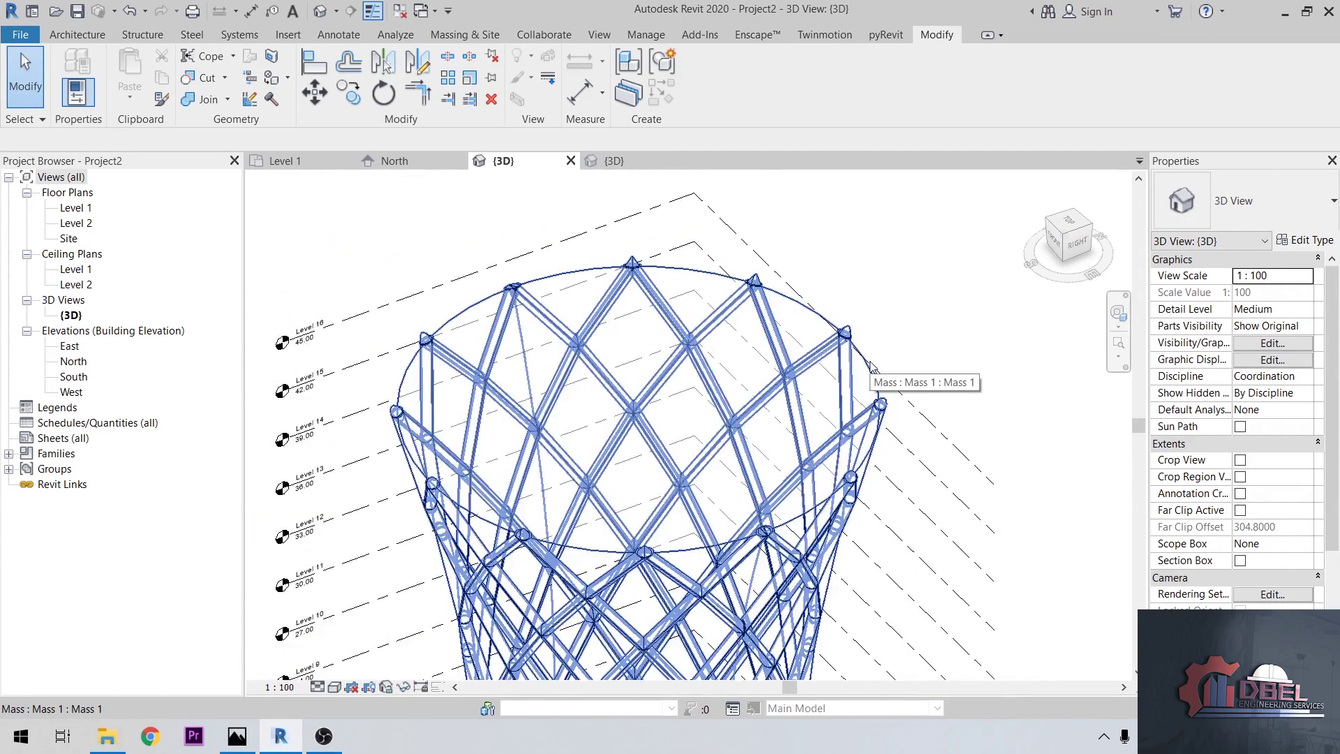
scroll(871, 368, "up", 2)
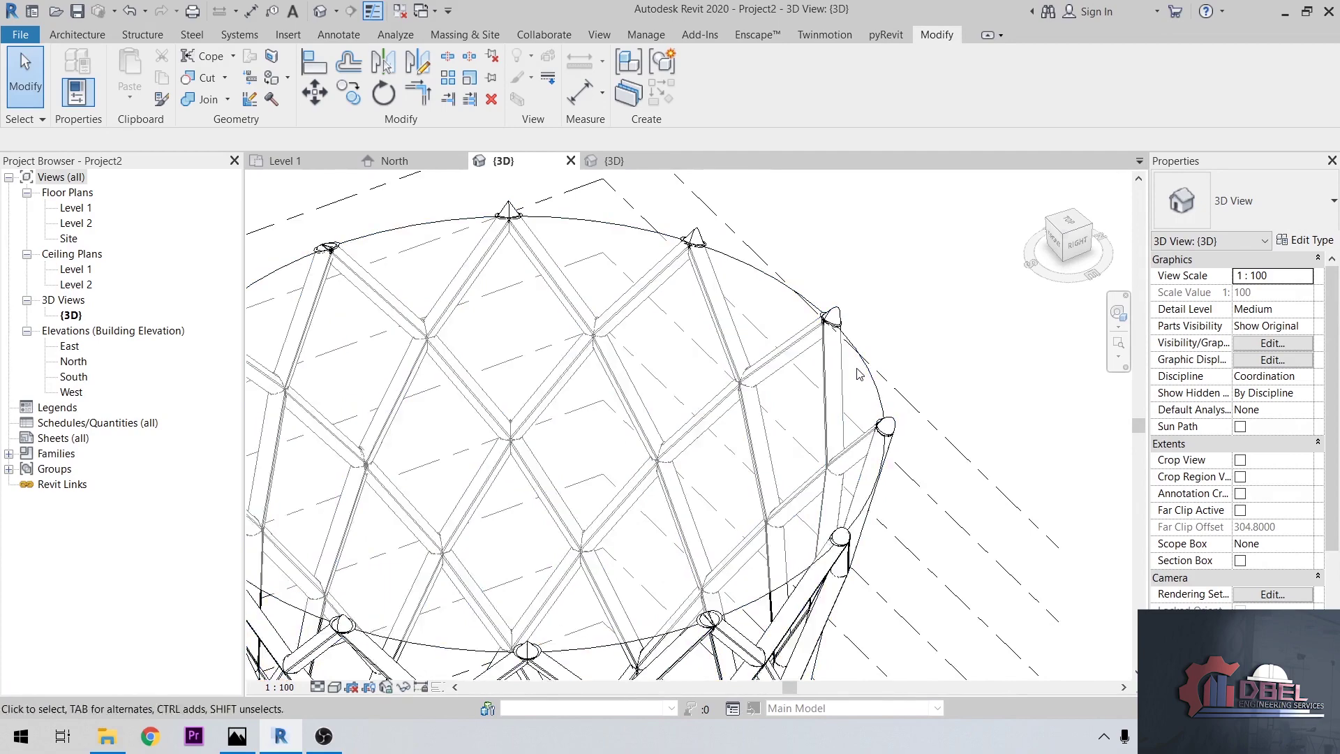
middle_click_drag(883, 342, 930, 311)
scroll(928, 331, "down", 3)
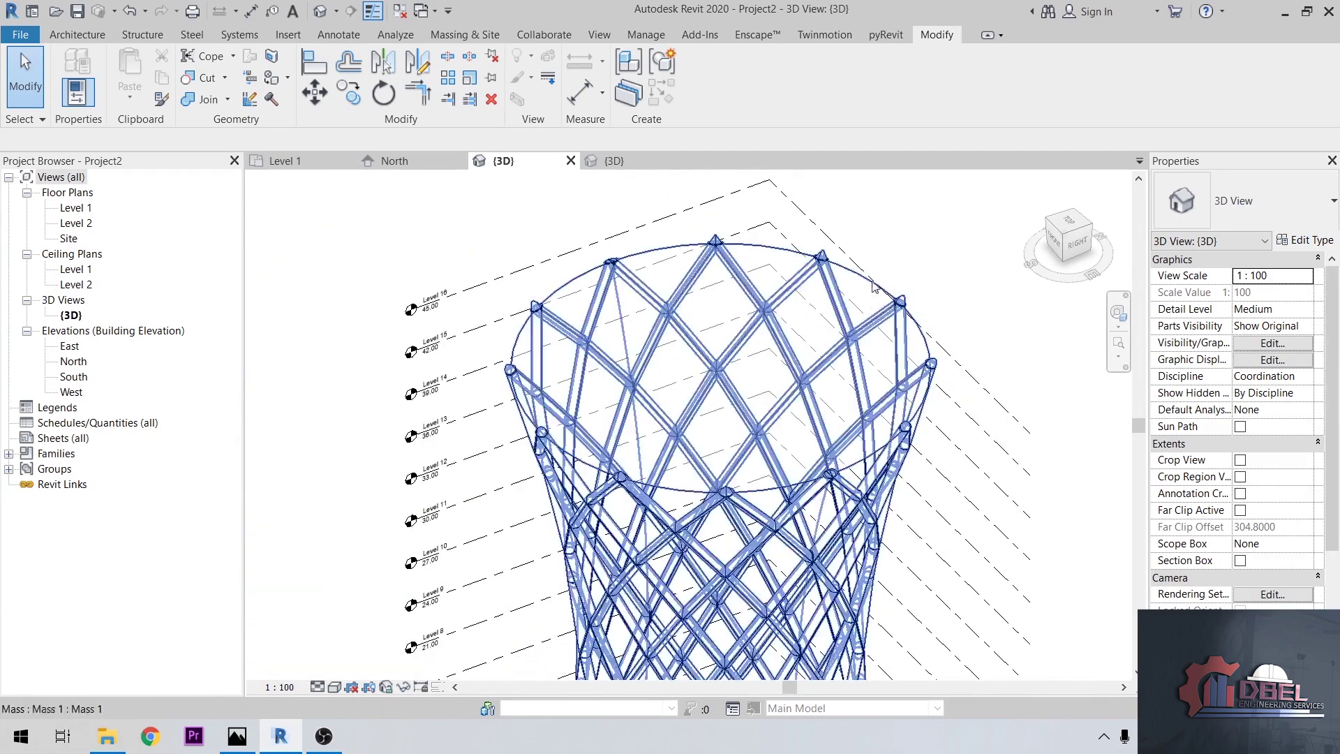
- Start a Model In-Place element in the Structural Framing category with the default name
left_click(77, 35)
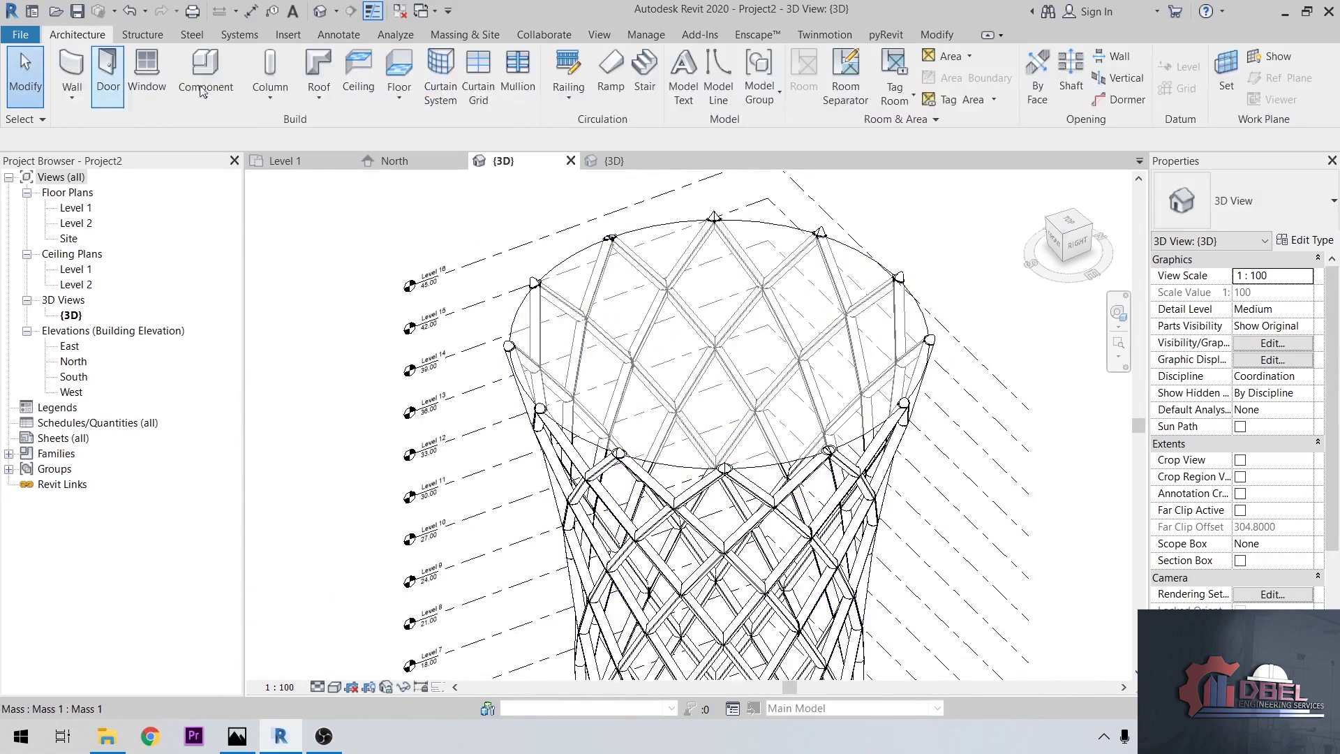
left_click(207, 99)
left_click(257, 167)
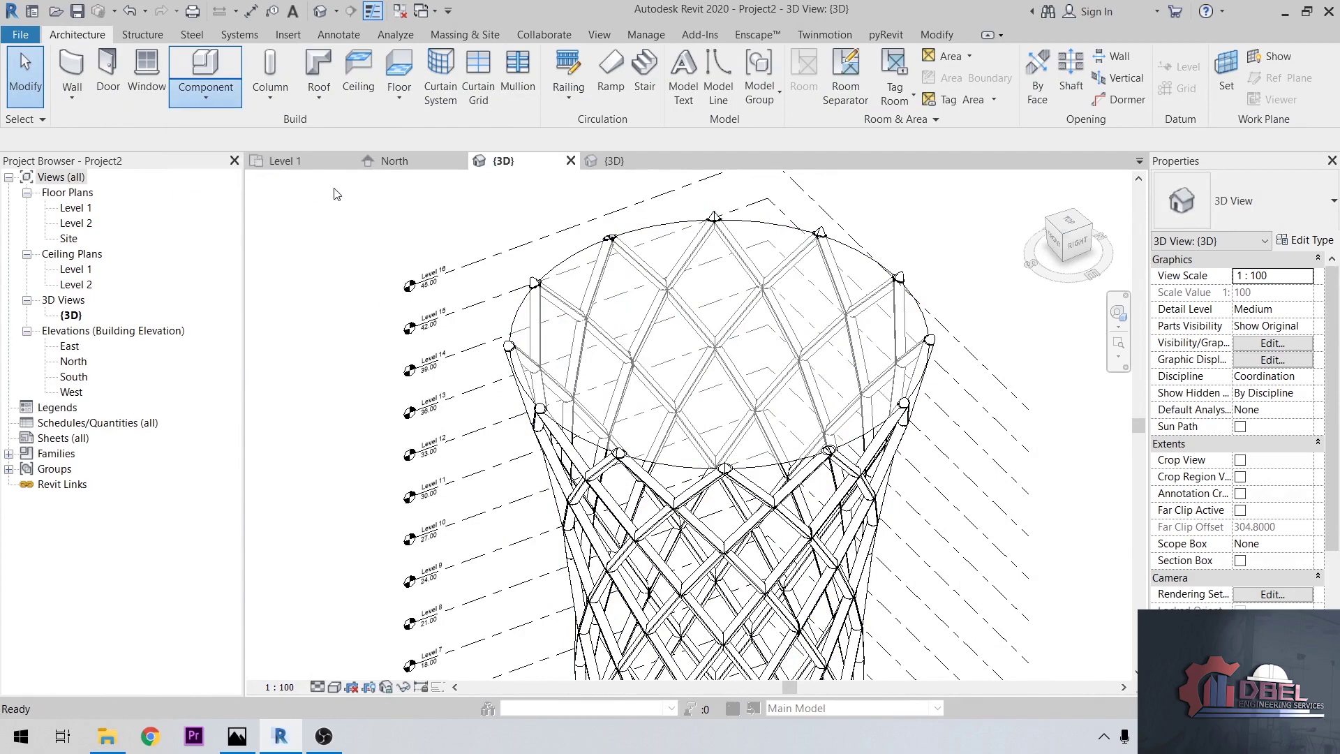
left_click_drag(508, 243, 508, 338)
left_click(356, 307)
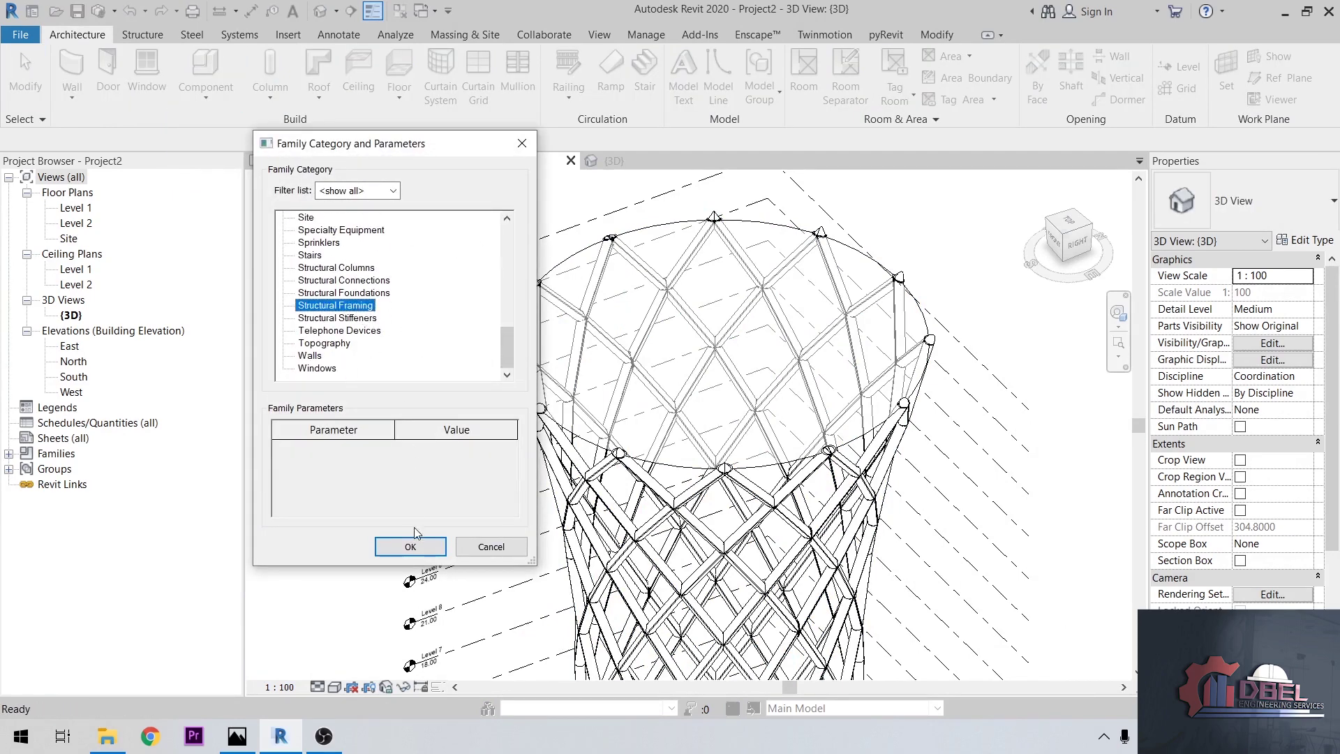
left_click(416, 546)
left_click(667, 399)
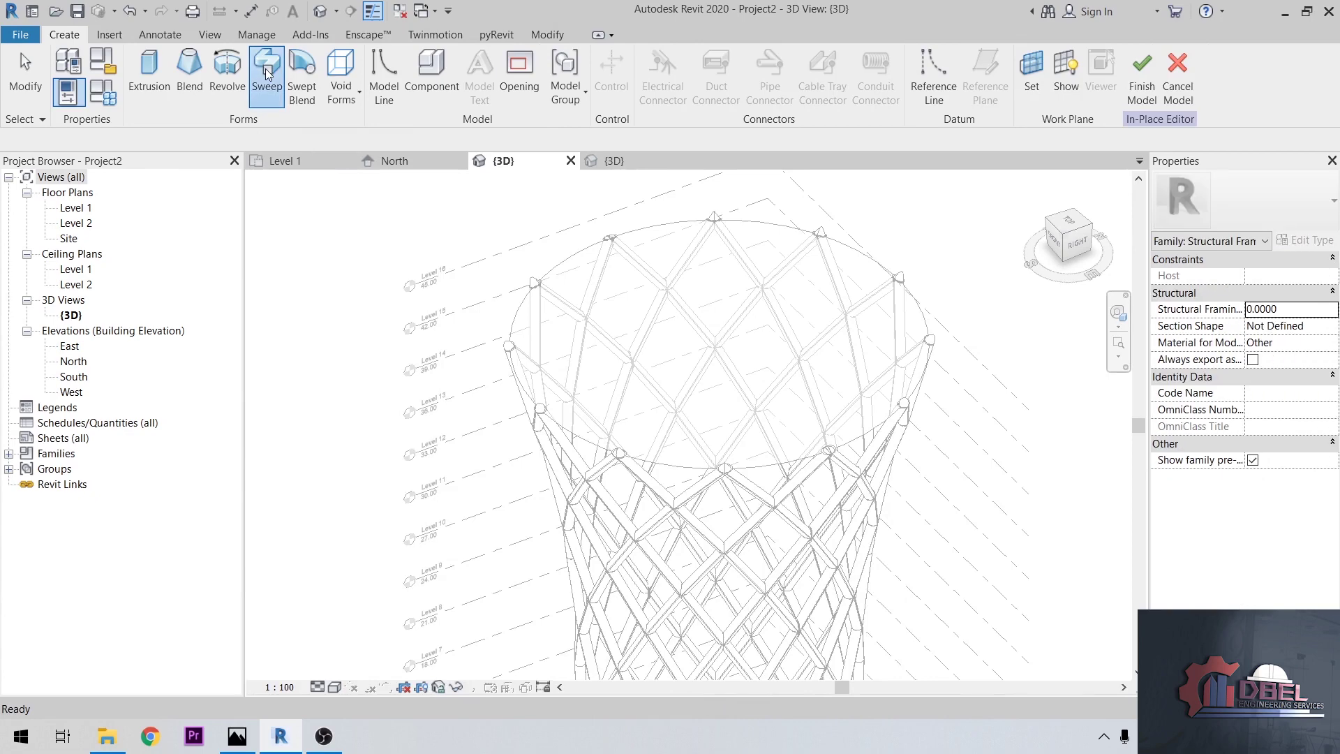
- Create a sweep whose path is picked along both halves of the tower's top elliptical edge
left_click(267, 74)
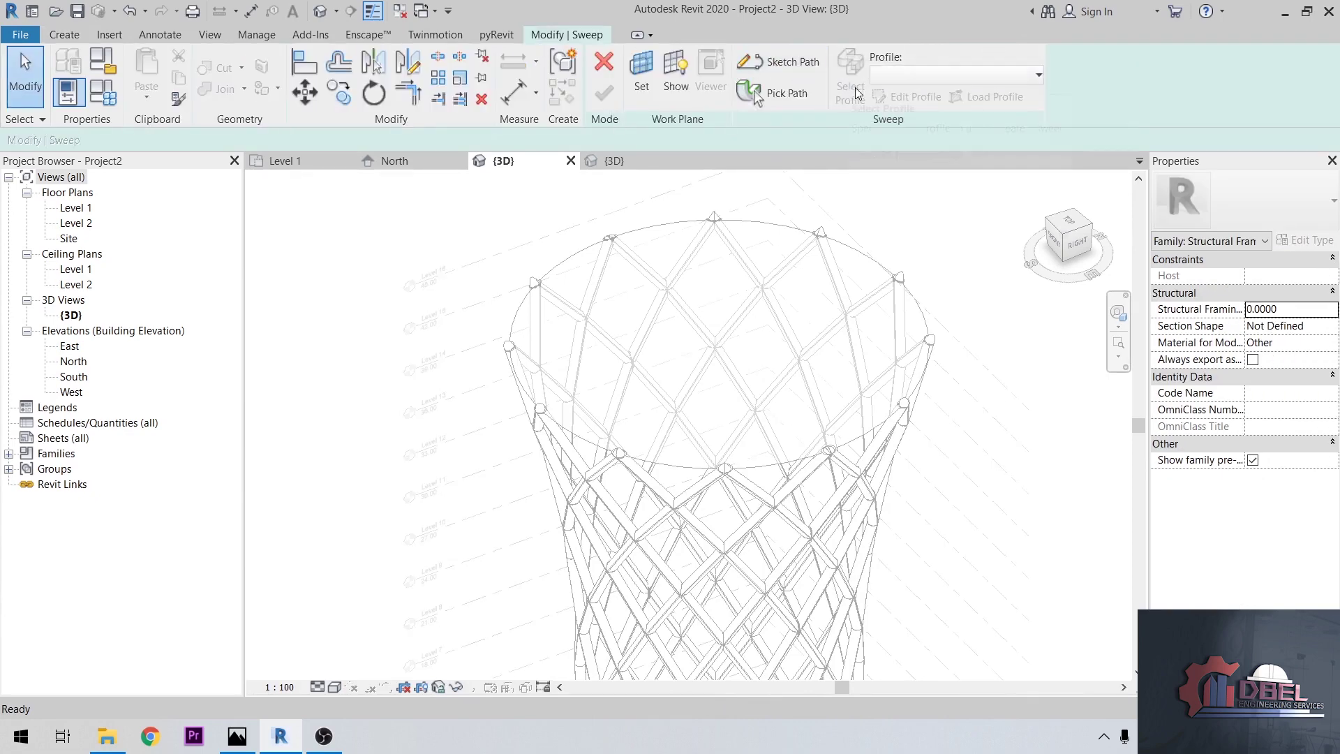
left_click(778, 106)
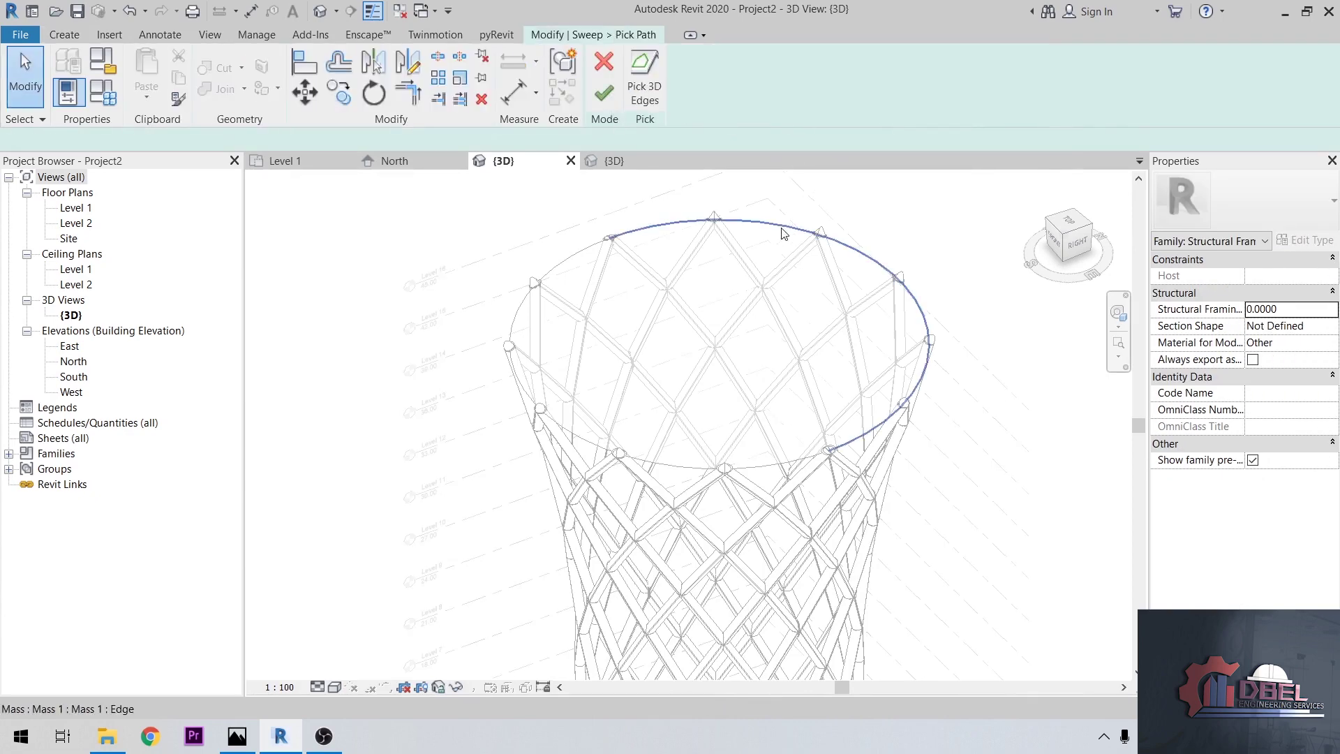
left_click(779, 232)
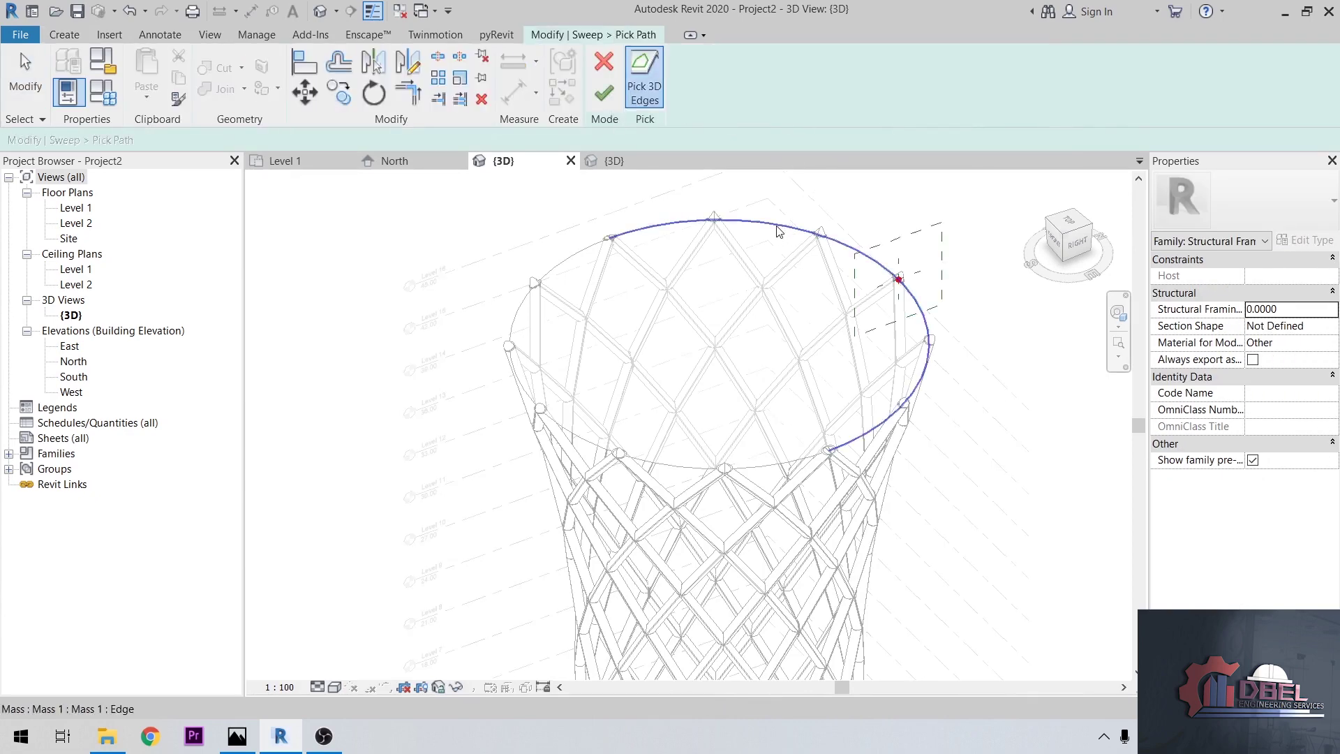
left_click(664, 469)
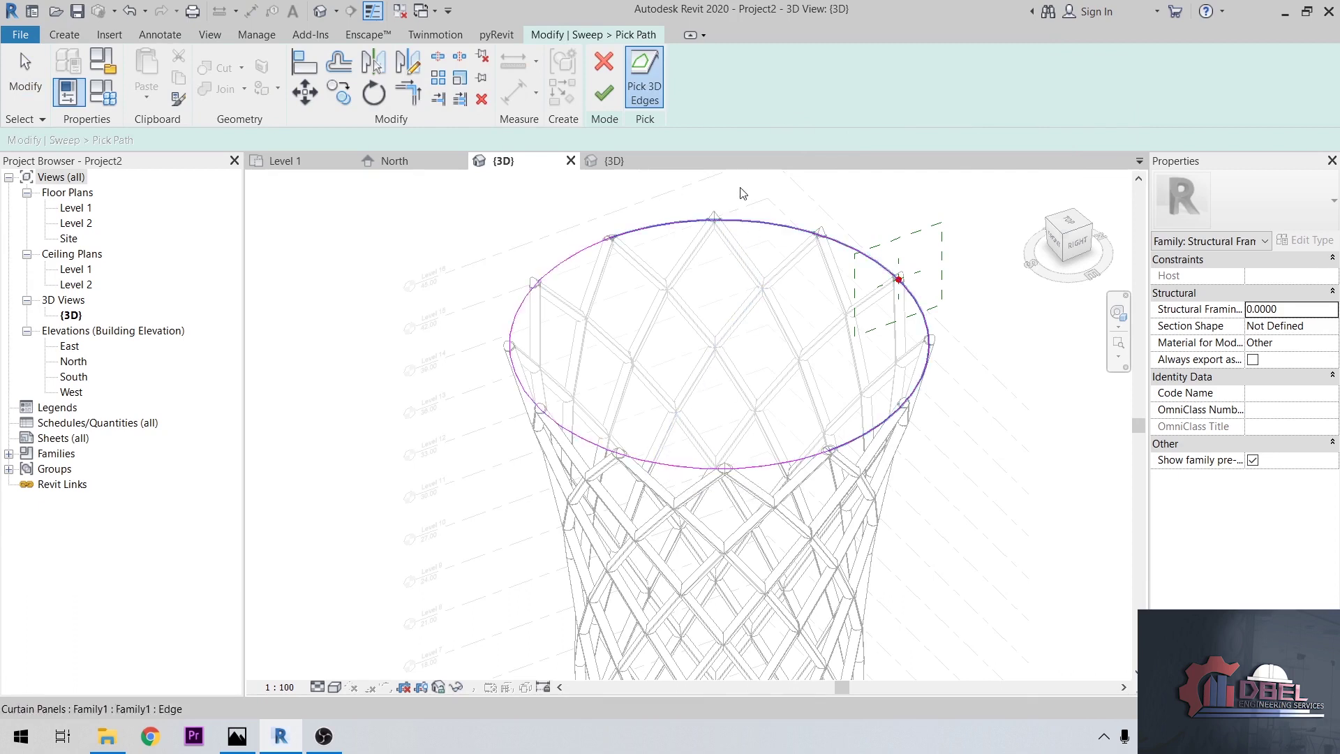
left_click(609, 100)
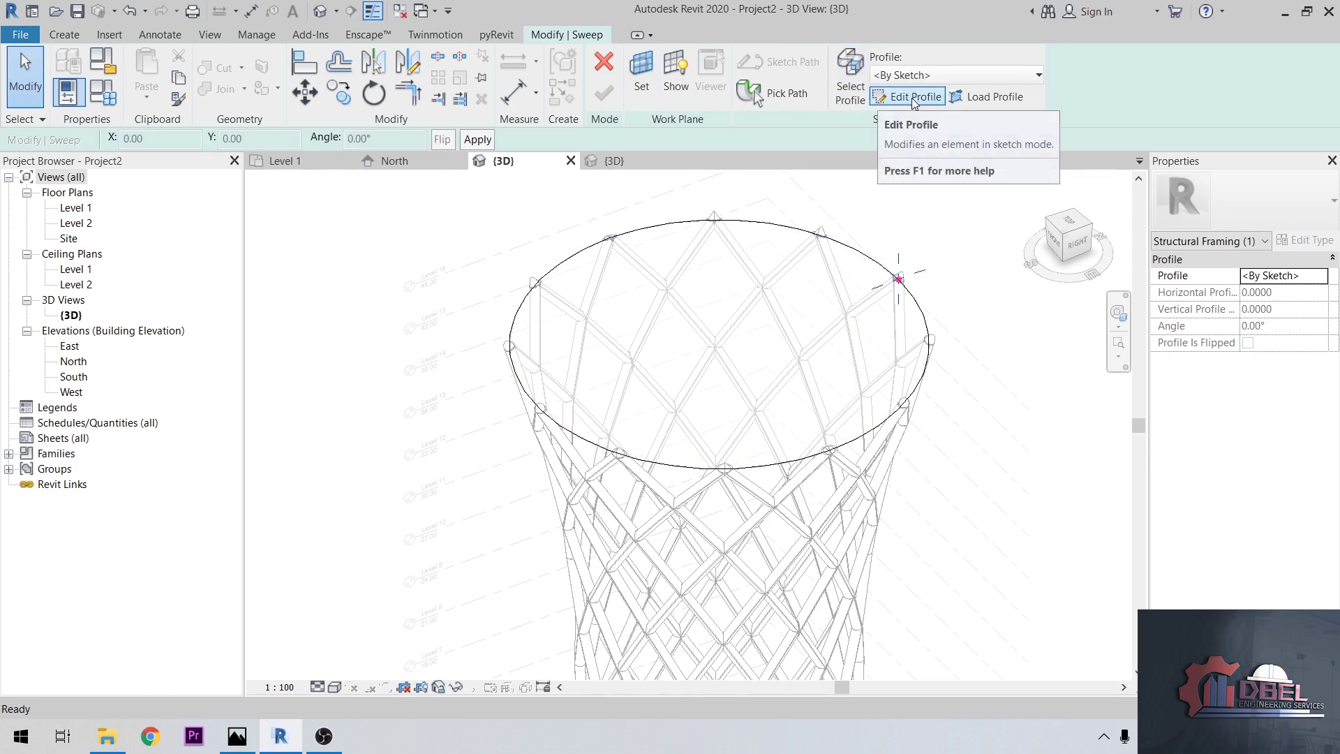
- Sketch the sweep's circular profile at the path point with a 0.4 radius
left_click(913, 98)
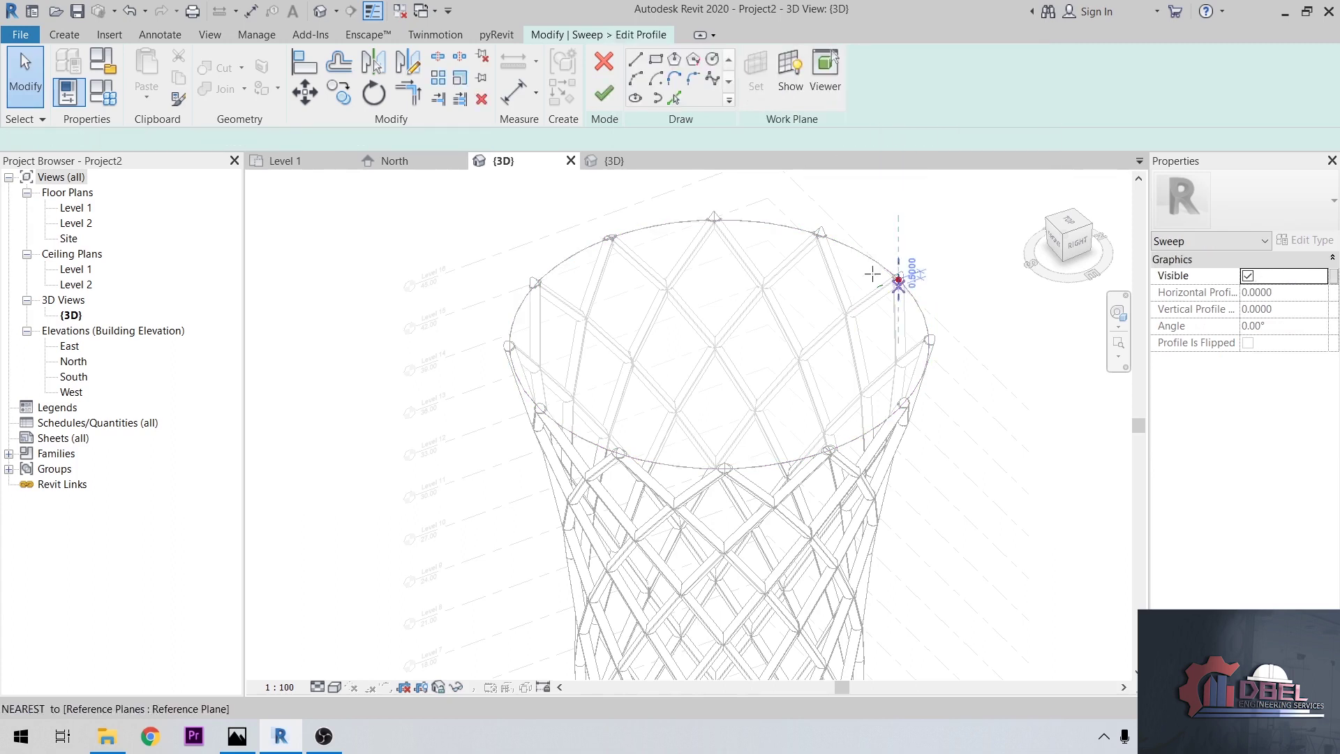
left_click(712, 59)
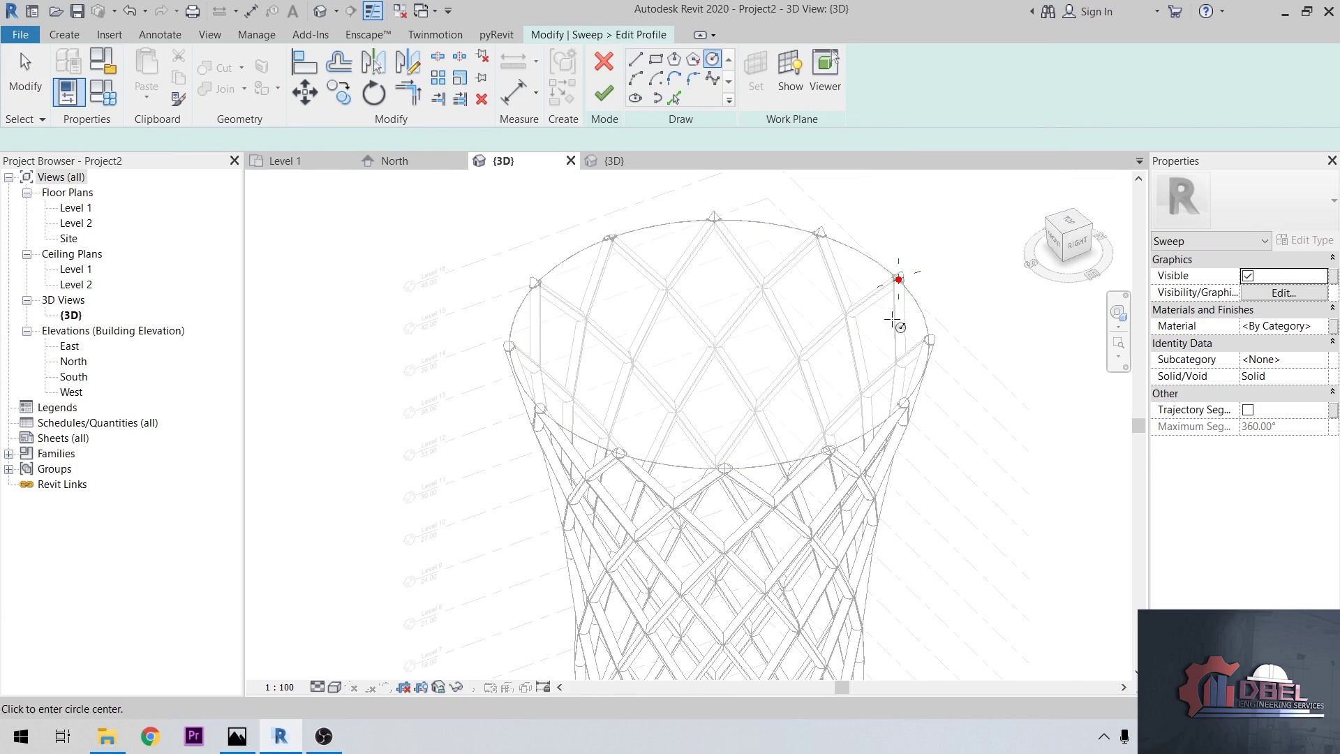
scroll(899, 277, "up", 3)
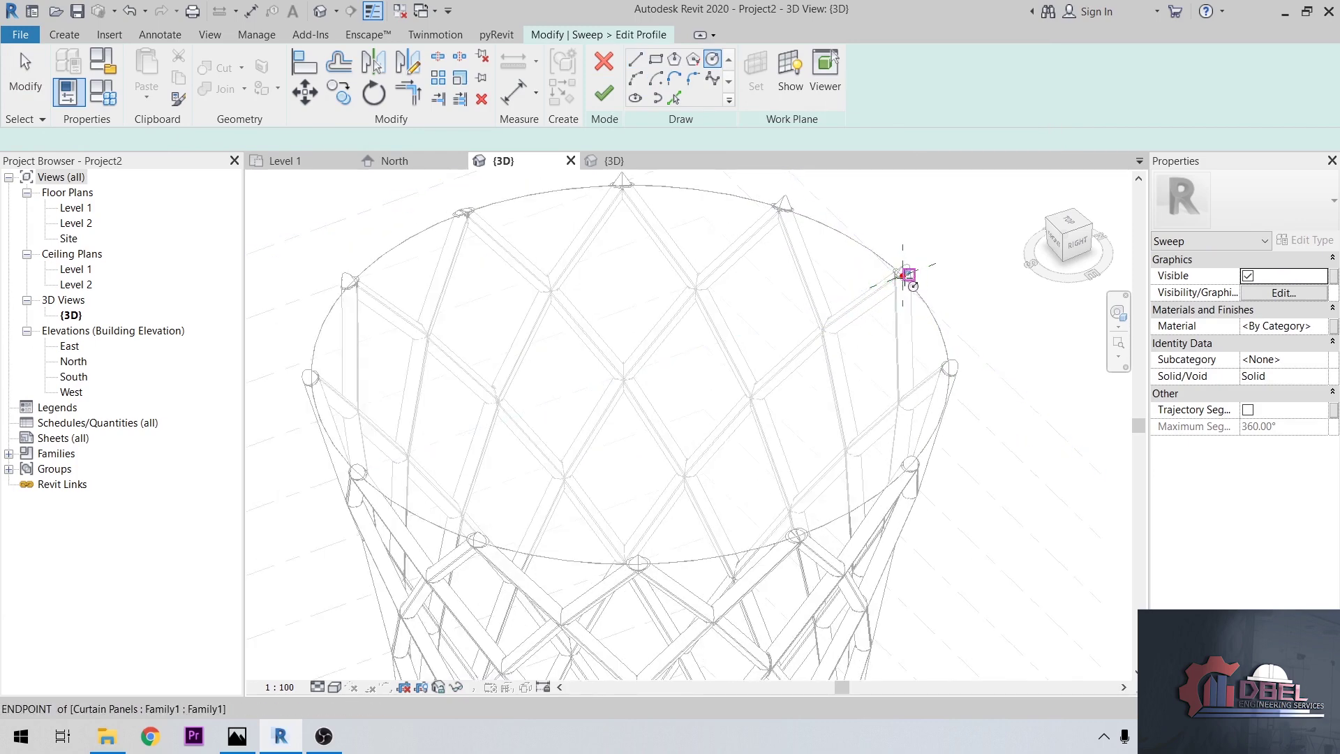
scroll(900, 273, "up", 5)
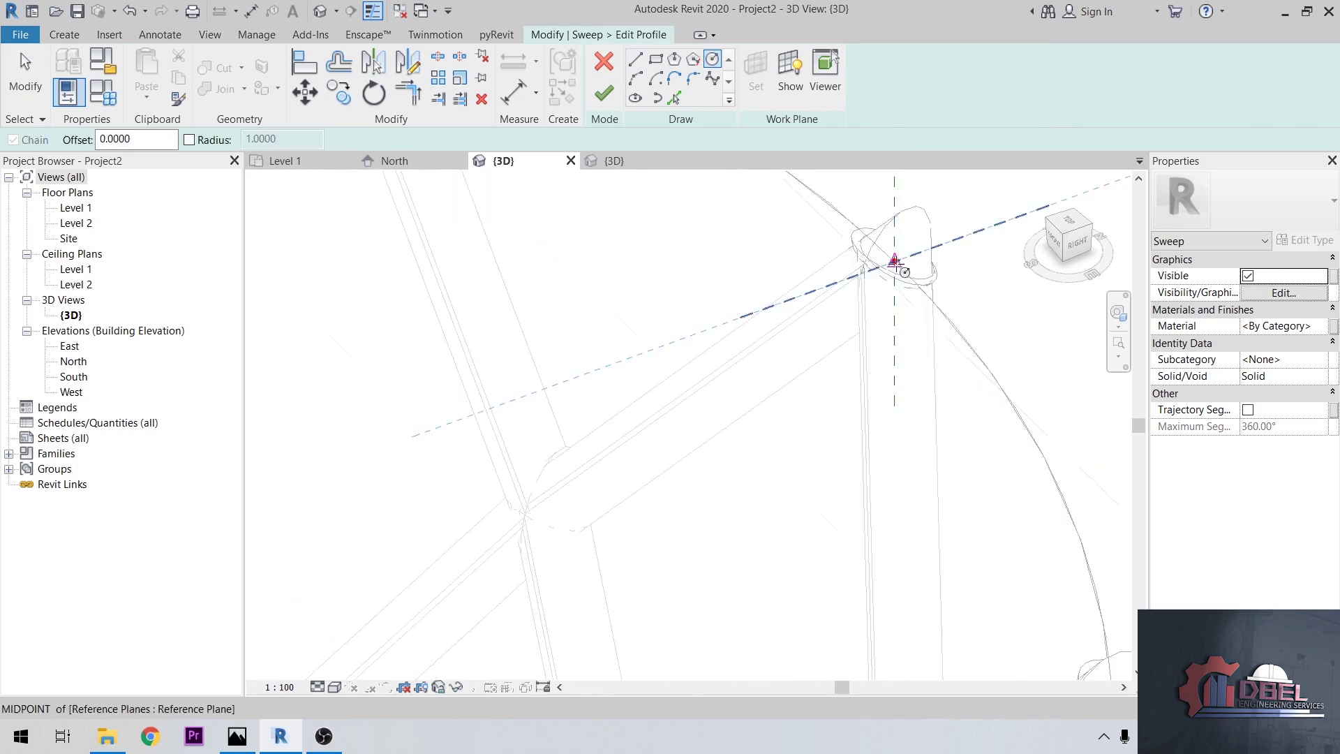
left_click(894, 261)
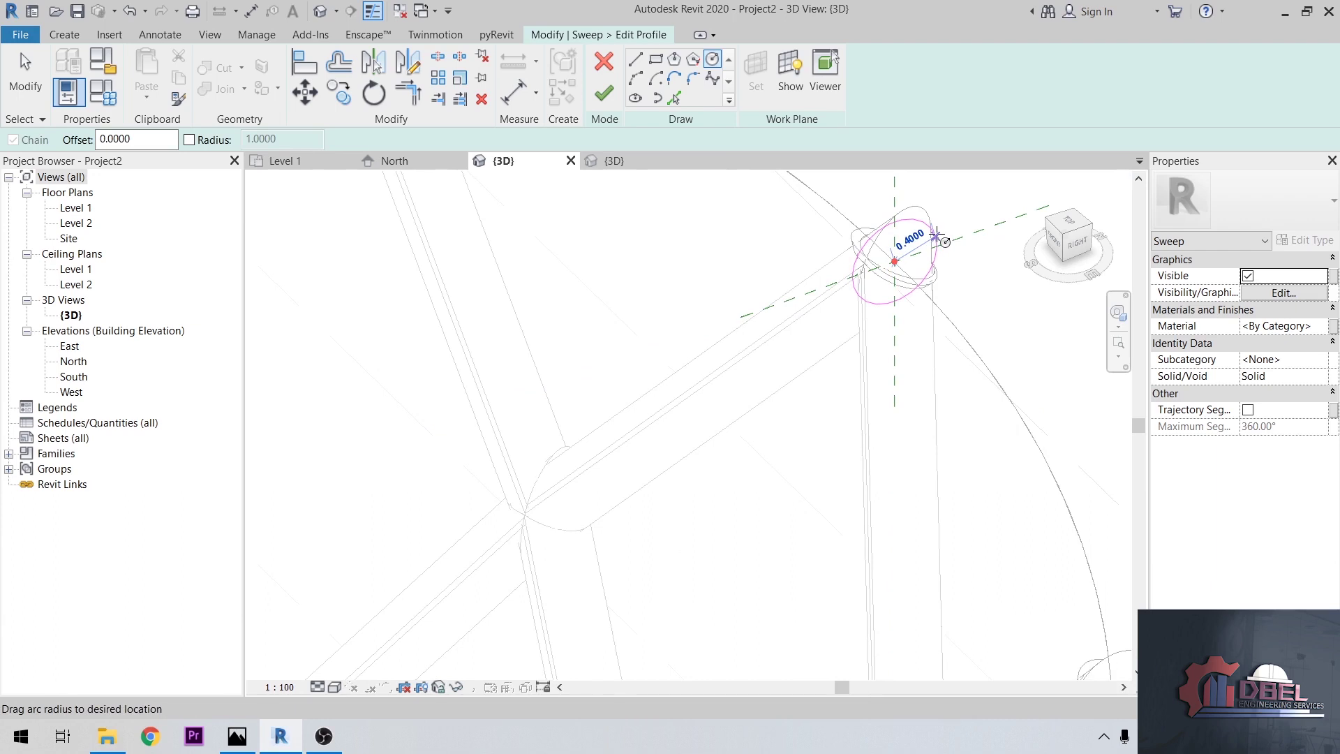
type("1")
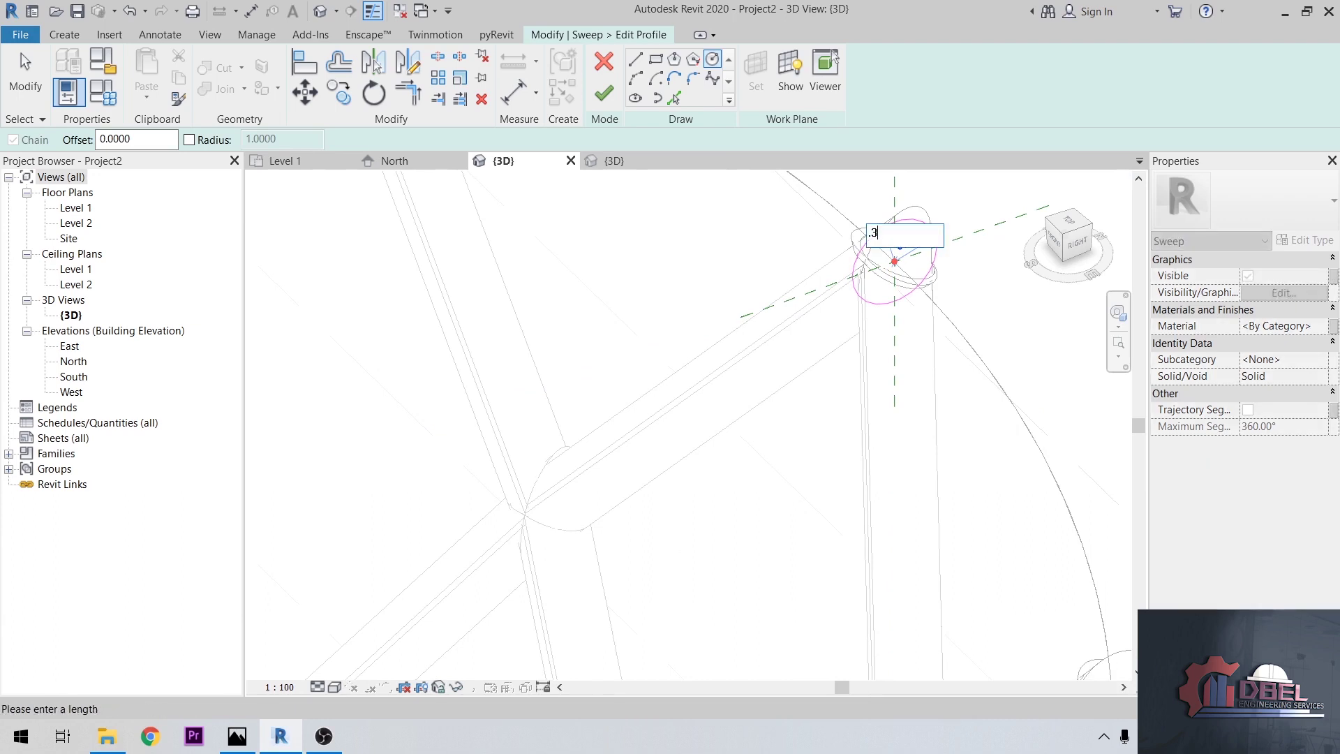
key("Return")
scroll(877, 272, "down", 4)
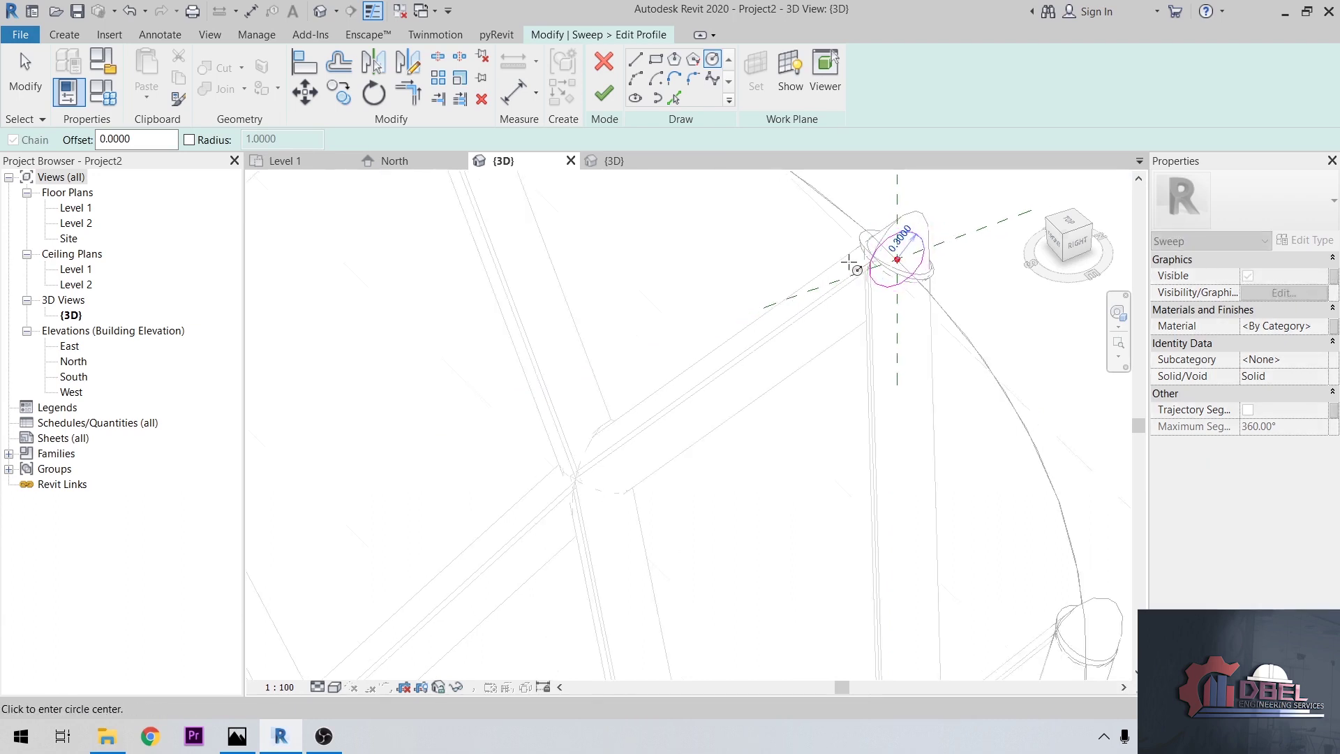
scroll(876, 248, "up", 5)
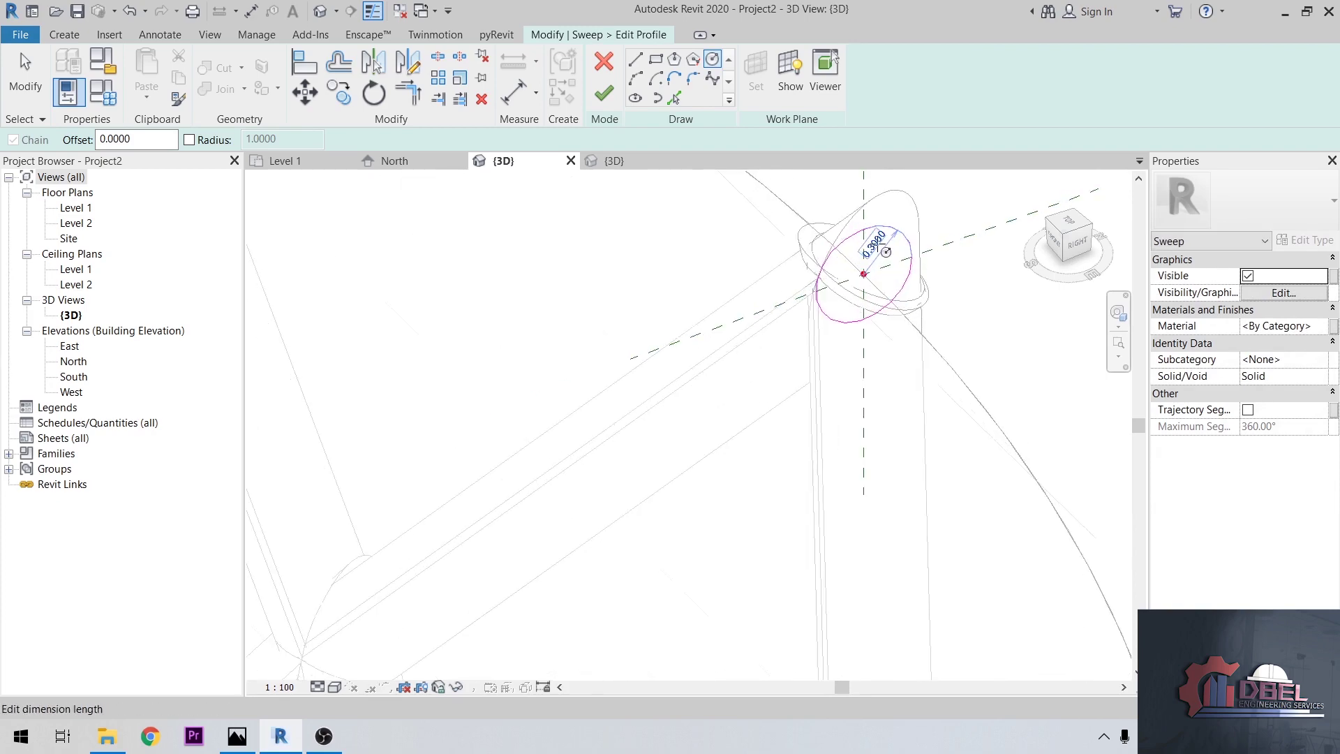
left_click(879, 243)
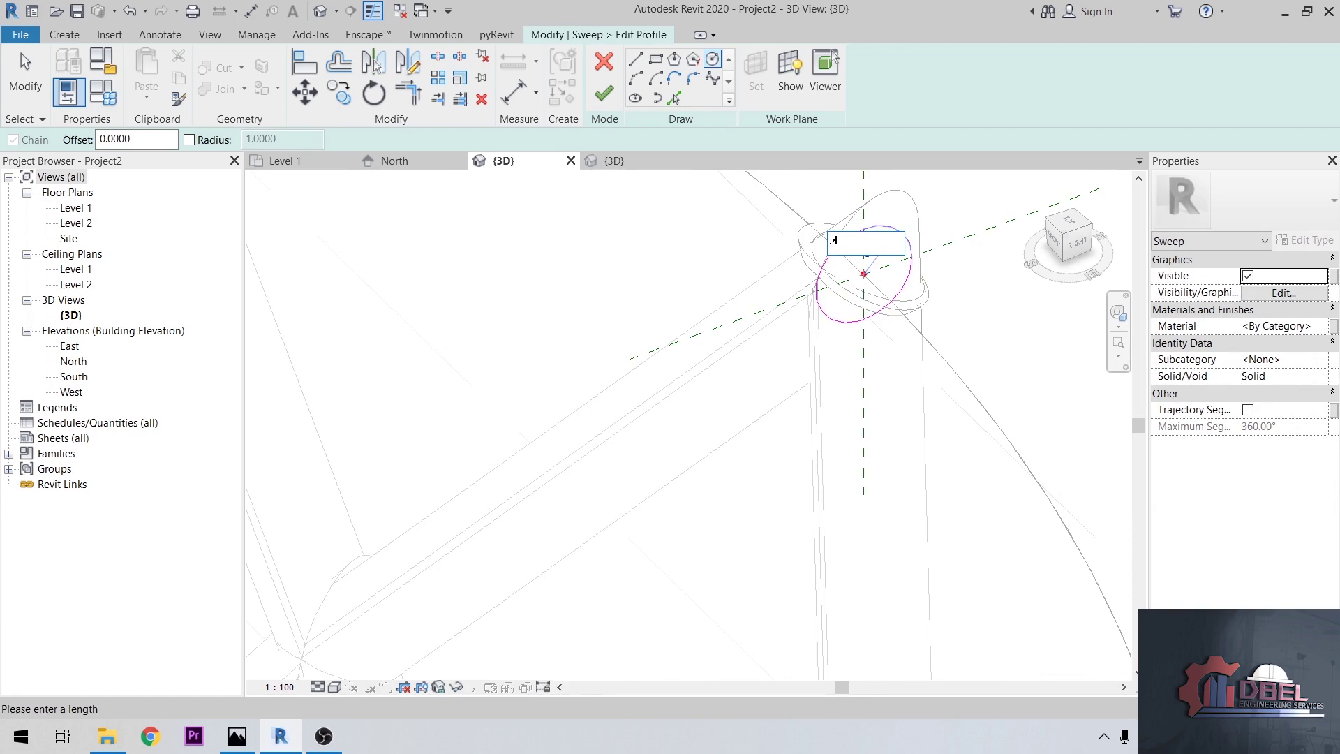
type(".4")
key("Return")
scroll(865, 272, "down", 5)
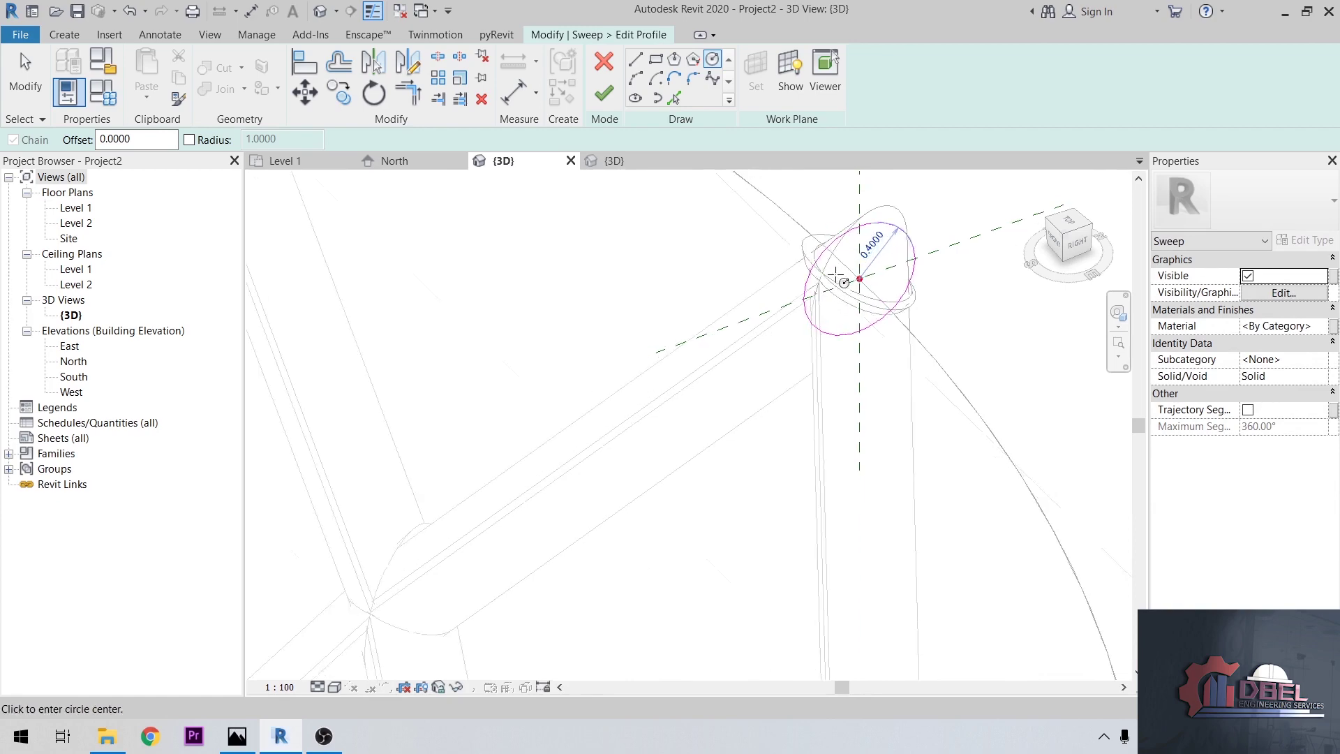
- Complete the sweep into the top ring beam, check it in orbit, and finish the in-place model
left_click(604, 90)
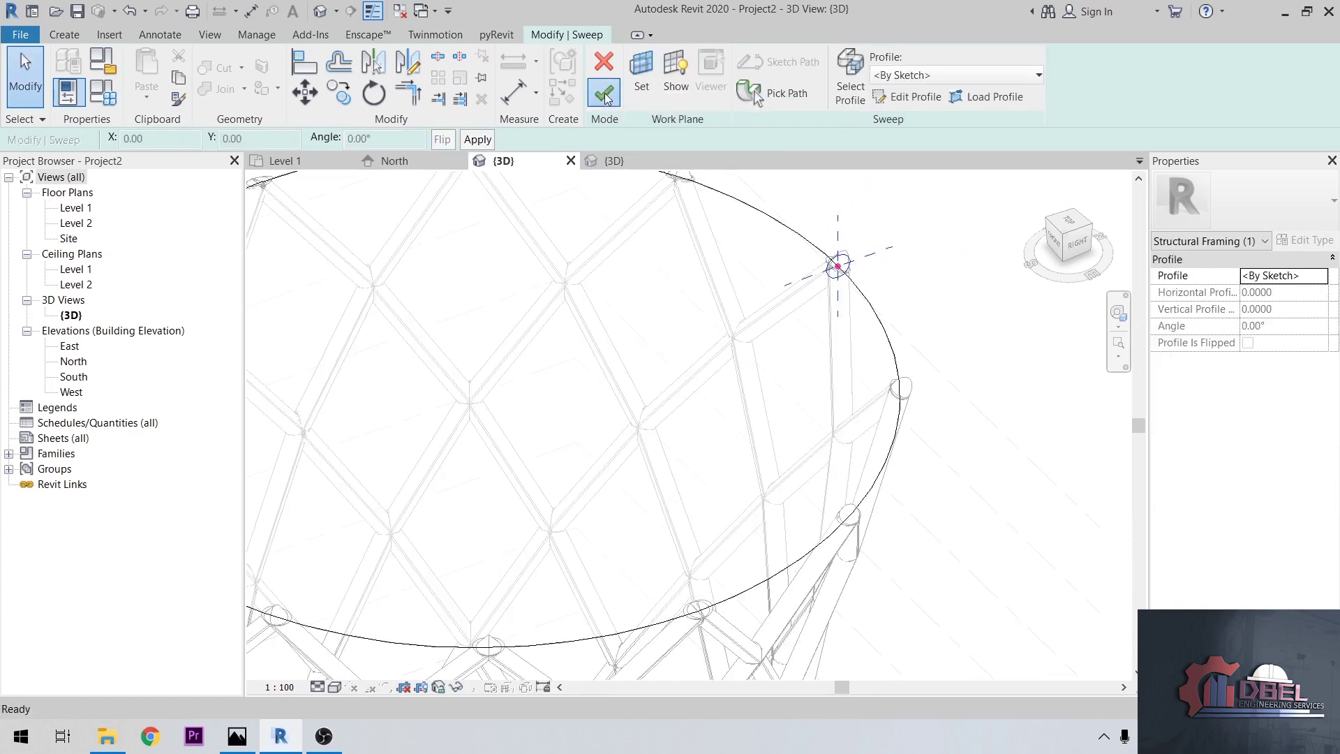
left_click(605, 96)
scroll(786, 290, "down", 5)
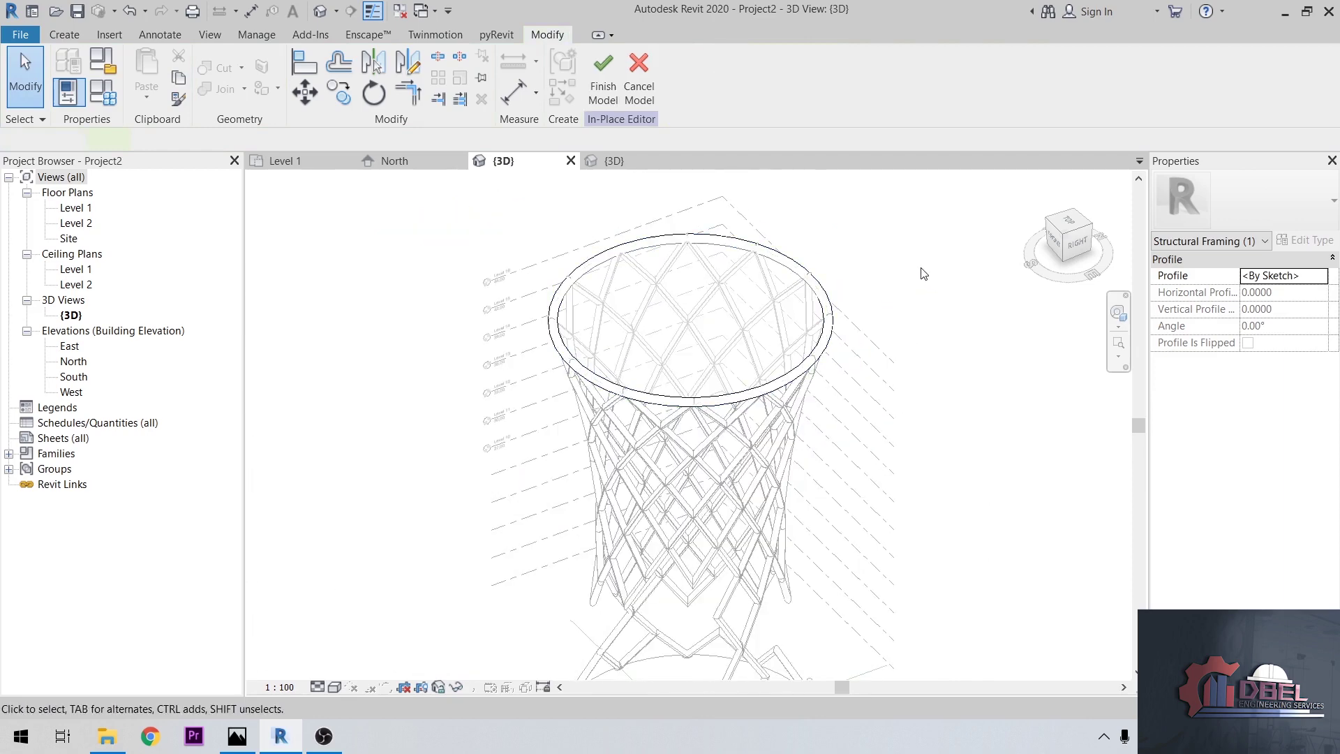
left_click(1119, 314)
mouse_move(990, 353)
left_mouse_down()
mouse_move(915, 335)
mouse_move(936, 335)
mouse_move(935, 293)
left_mouse_up()
scroll(930, 281, "down", 4)
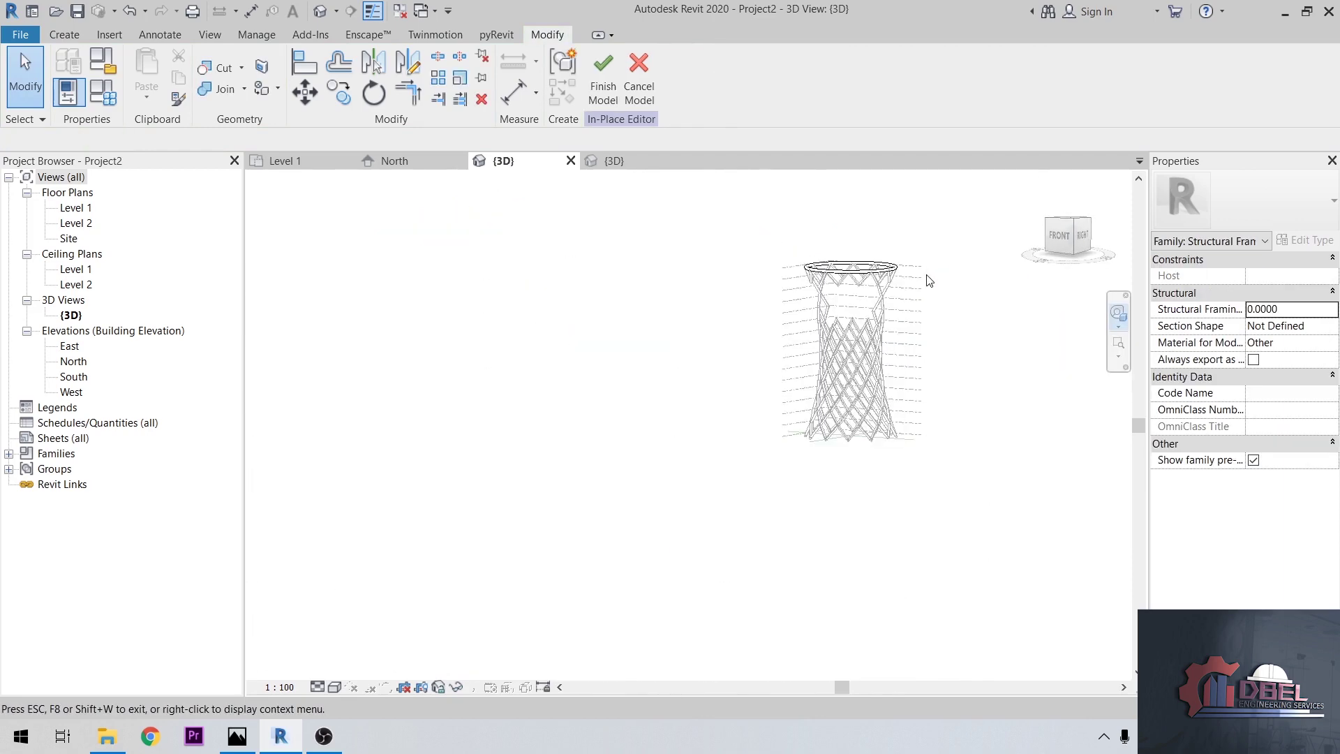
scroll(924, 278, "up", 5)
middle_click_drag(897, 299, 840, 295)
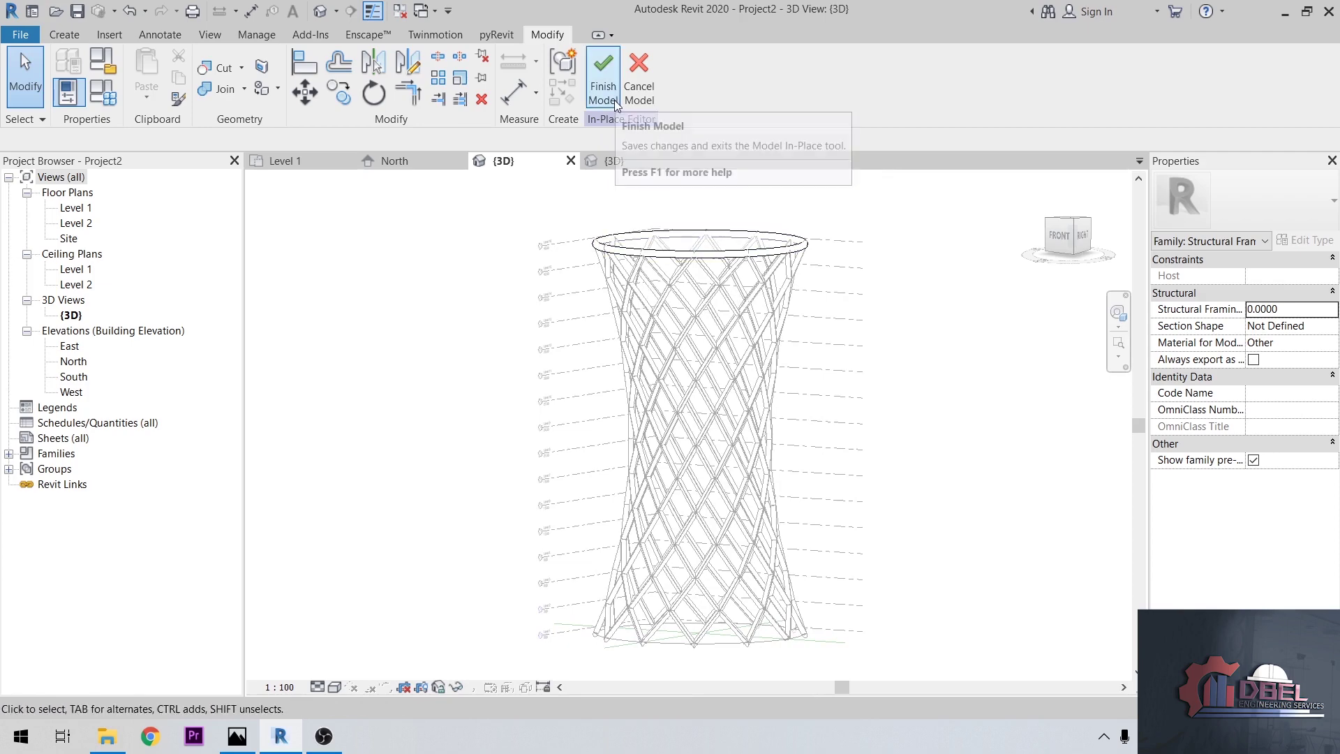
left_click(610, 72)
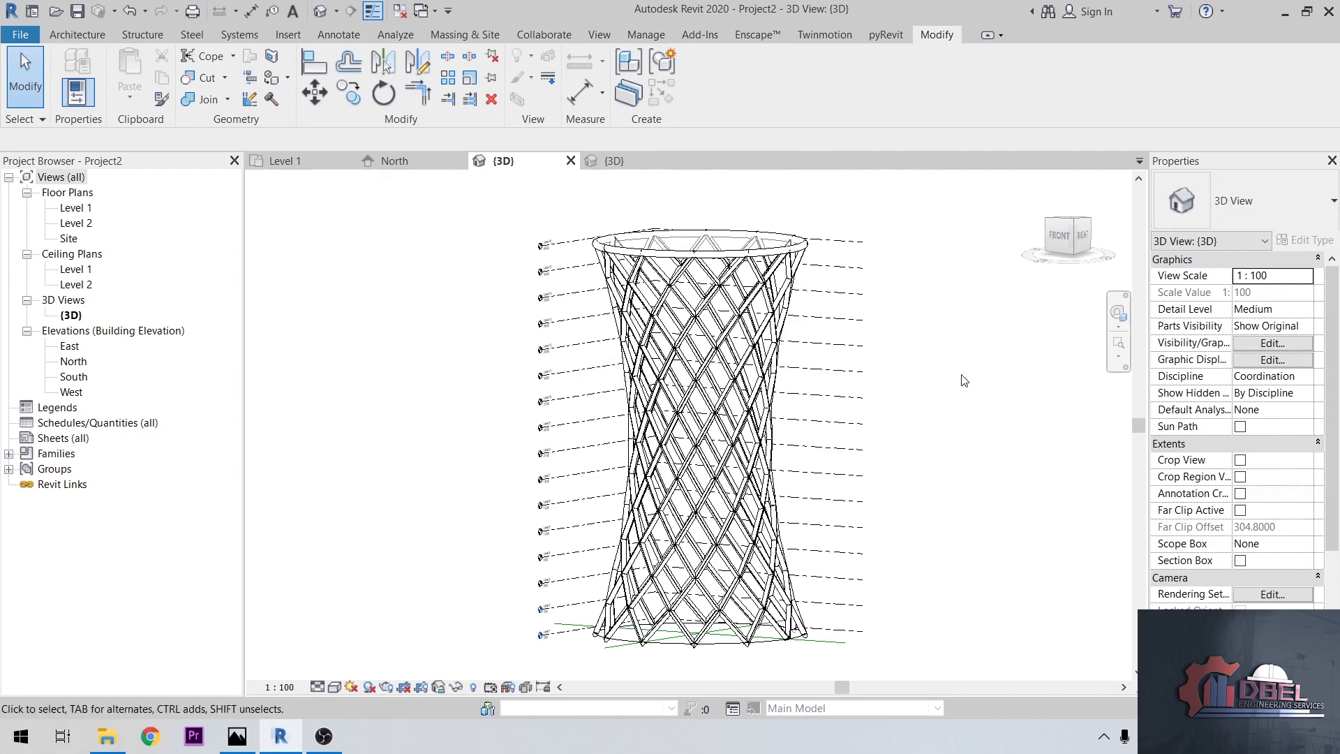
- Recentre and tilt the 3D view to look into the tower top
scroll(627, 199, "down", 2)
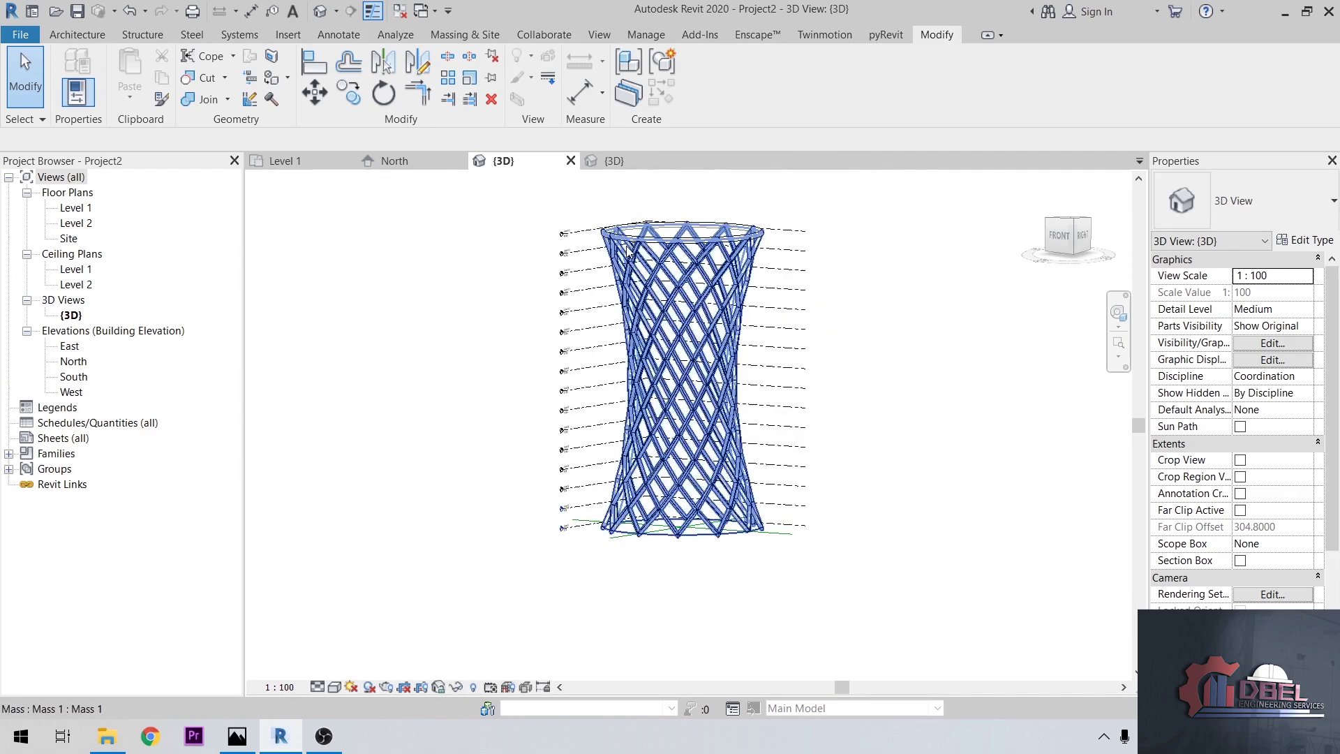
scroll(657, 250, "up", 2)
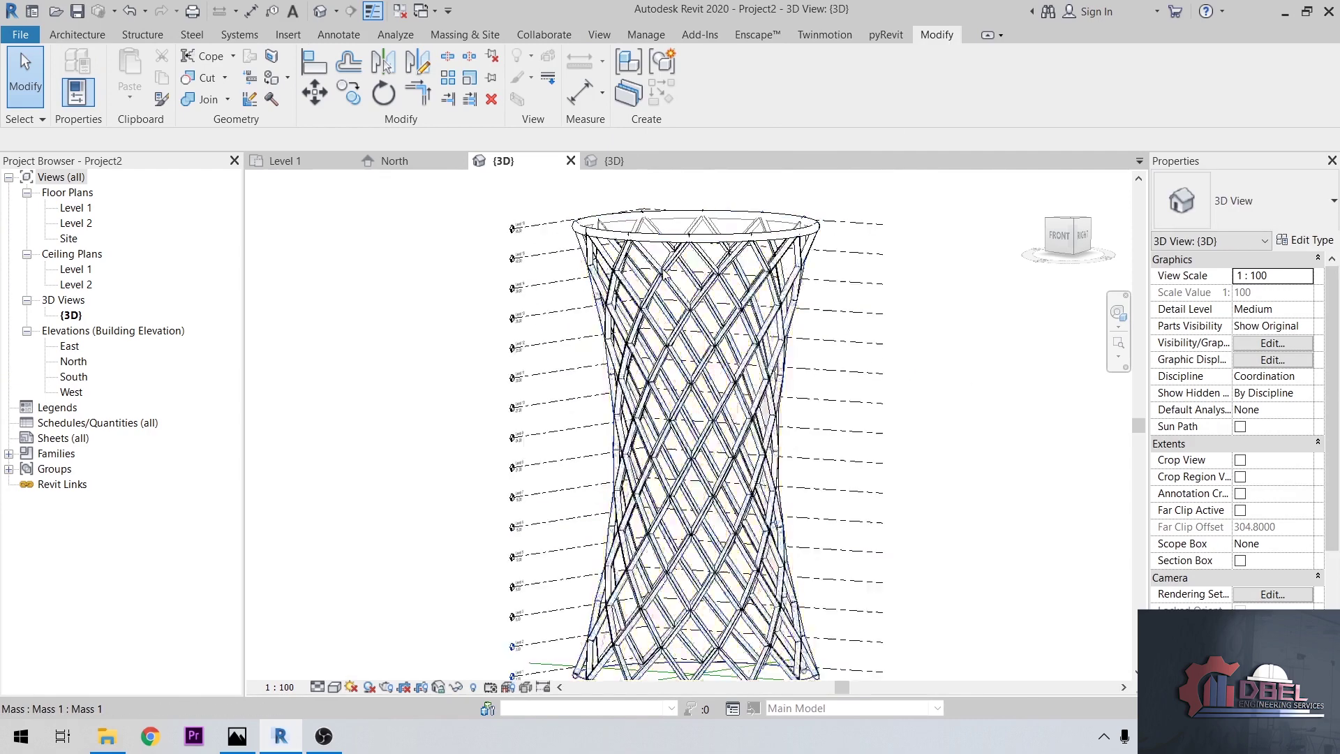
left_click(661, 249)
scroll(663, 248, "up", 3)
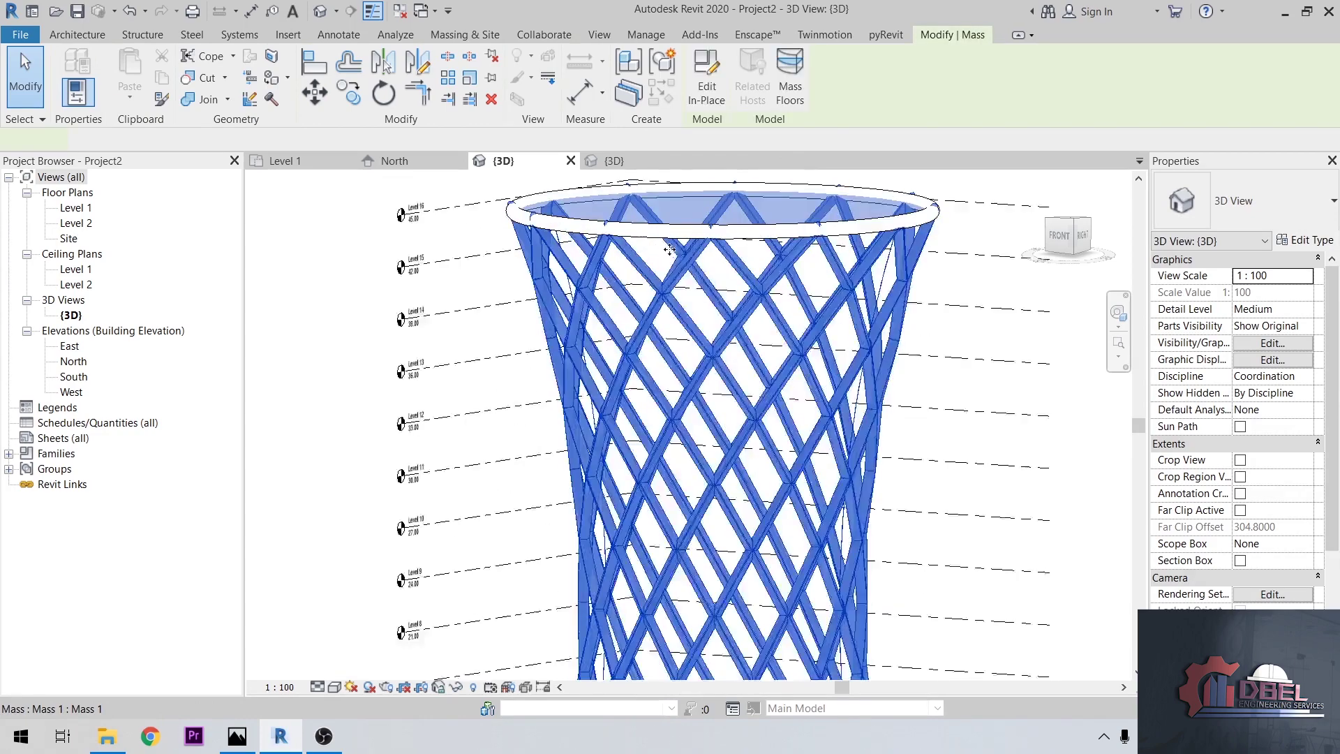
left_click(653, 233)
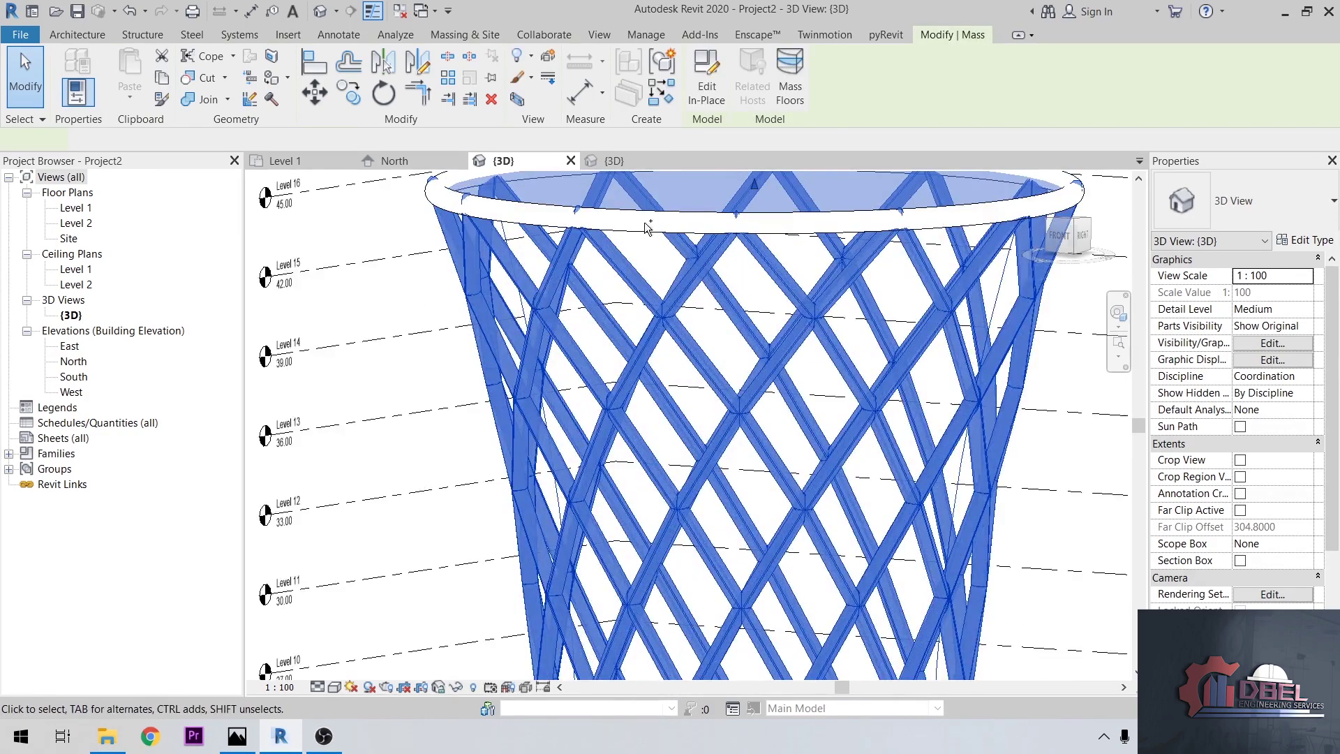
scroll(698, 353, "down", 8)
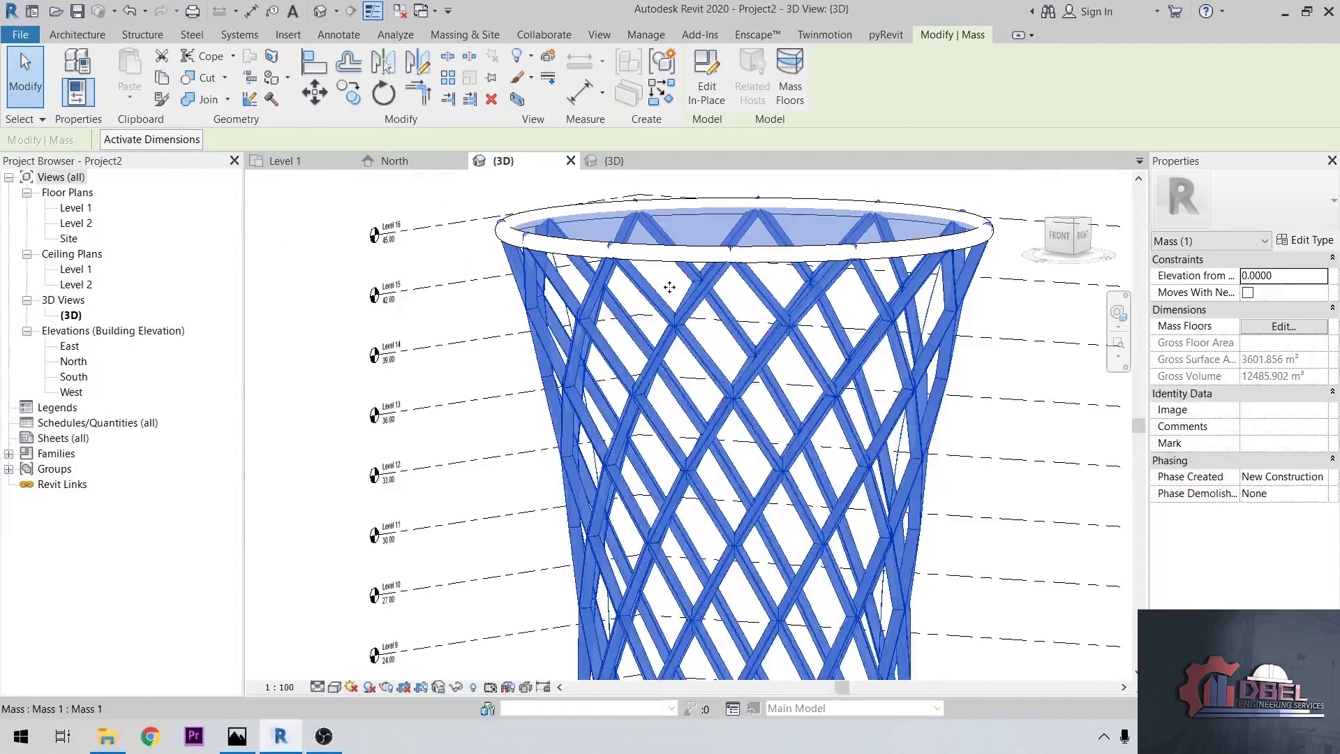
key("Escape")
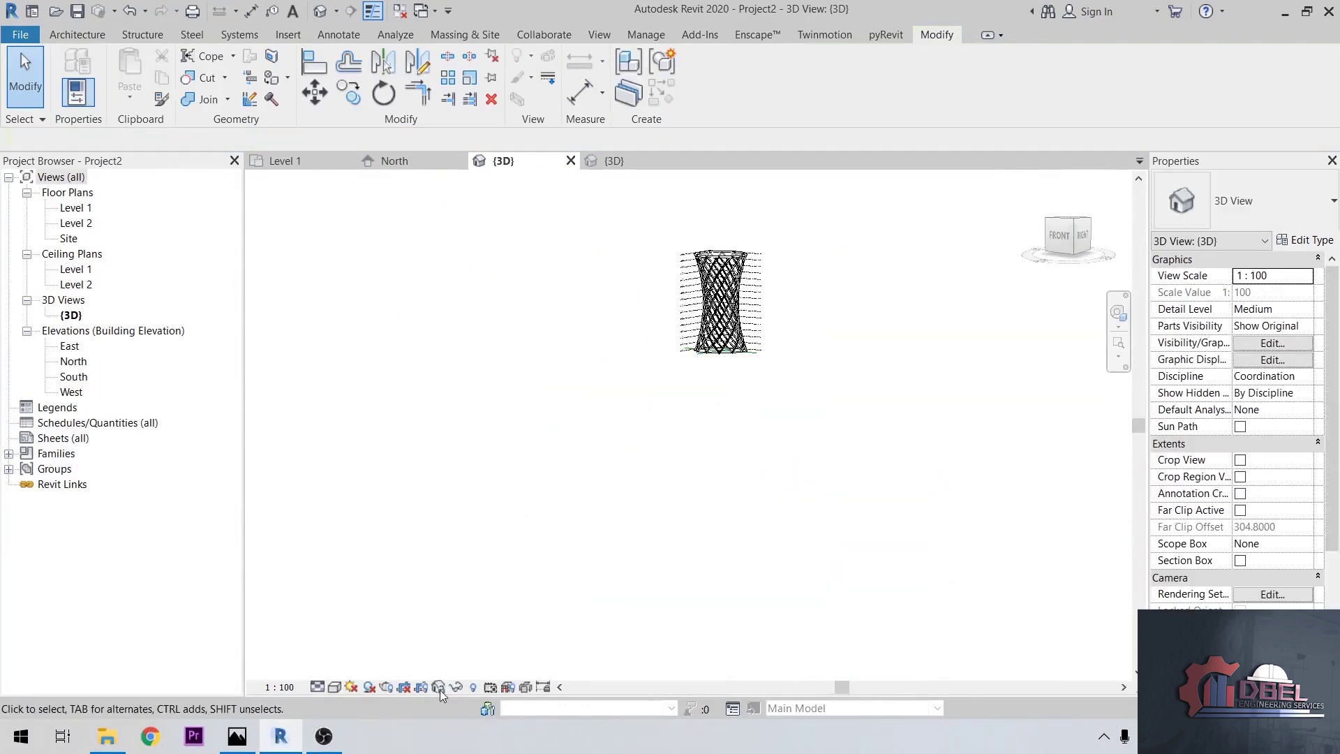
scroll(489, 689, "up", 2)
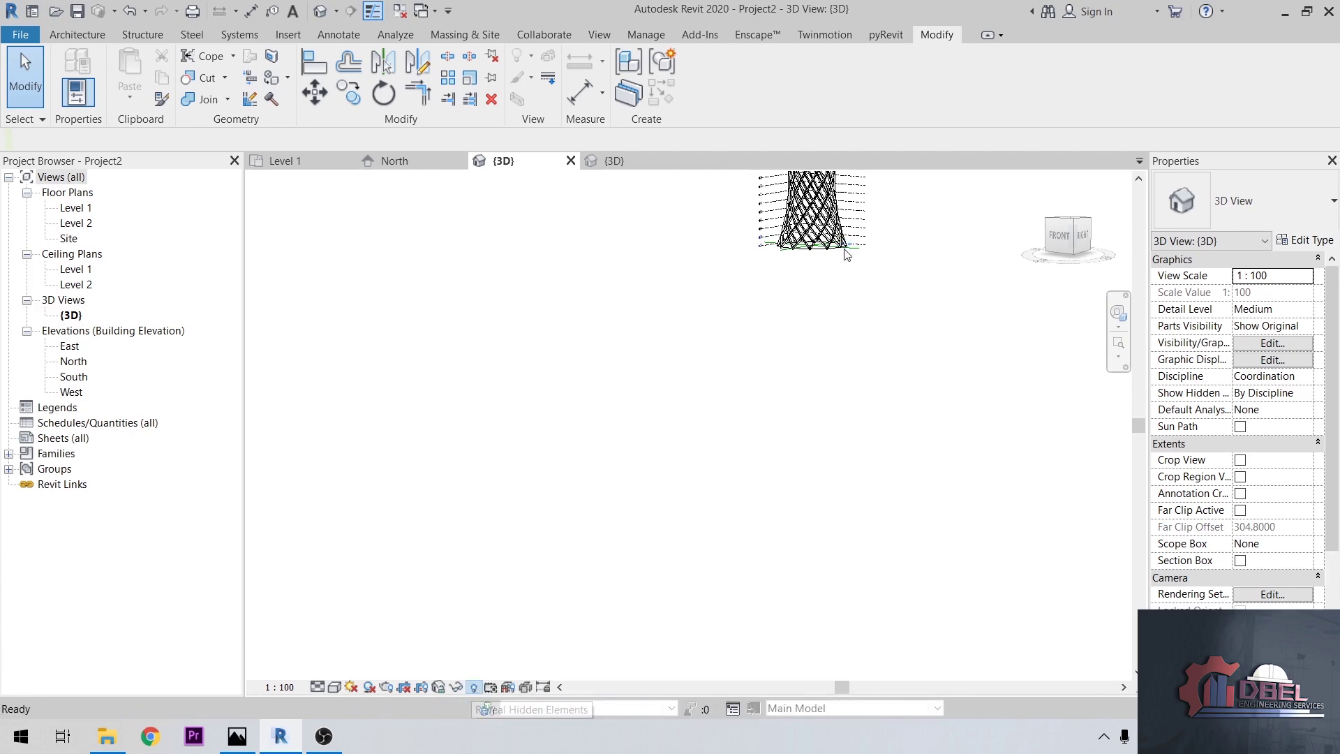
middle_click_drag(821, 293, 760, 433)
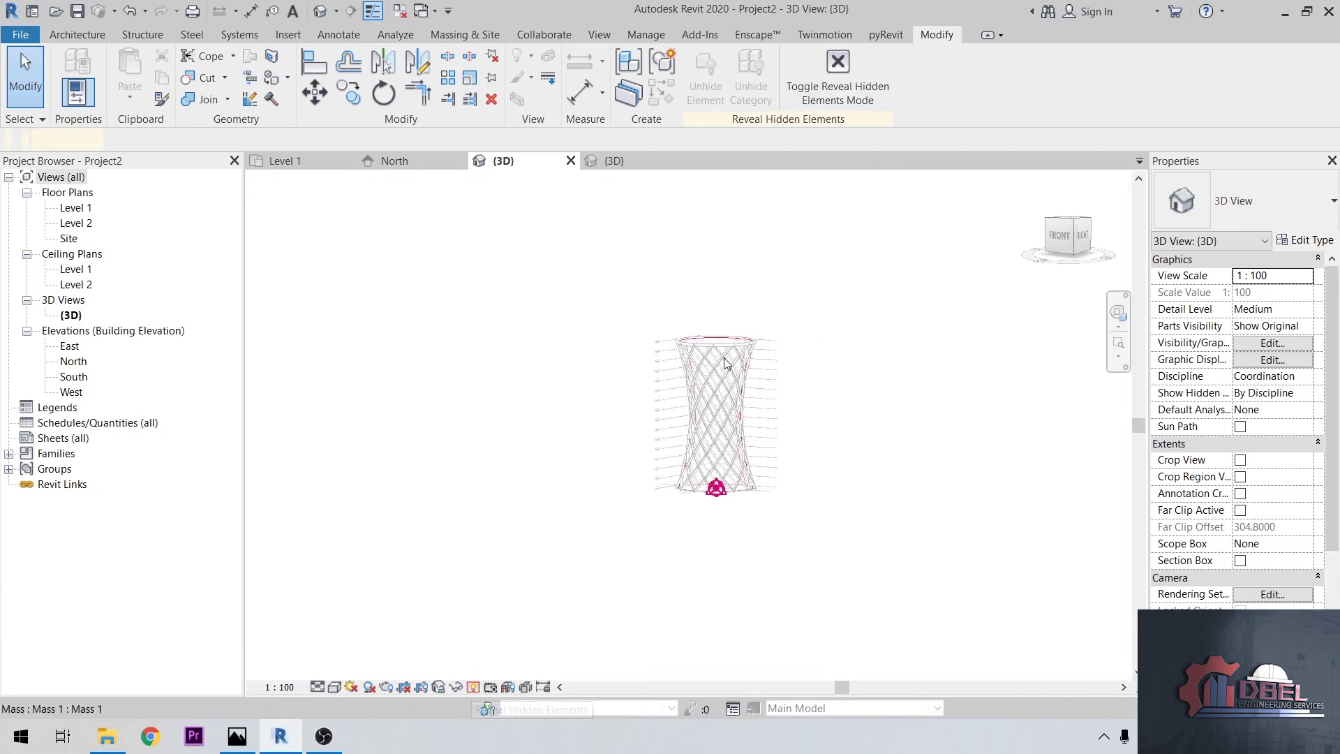
scroll(723, 354, "up", 4)
scroll(723, 349, "up", 2)
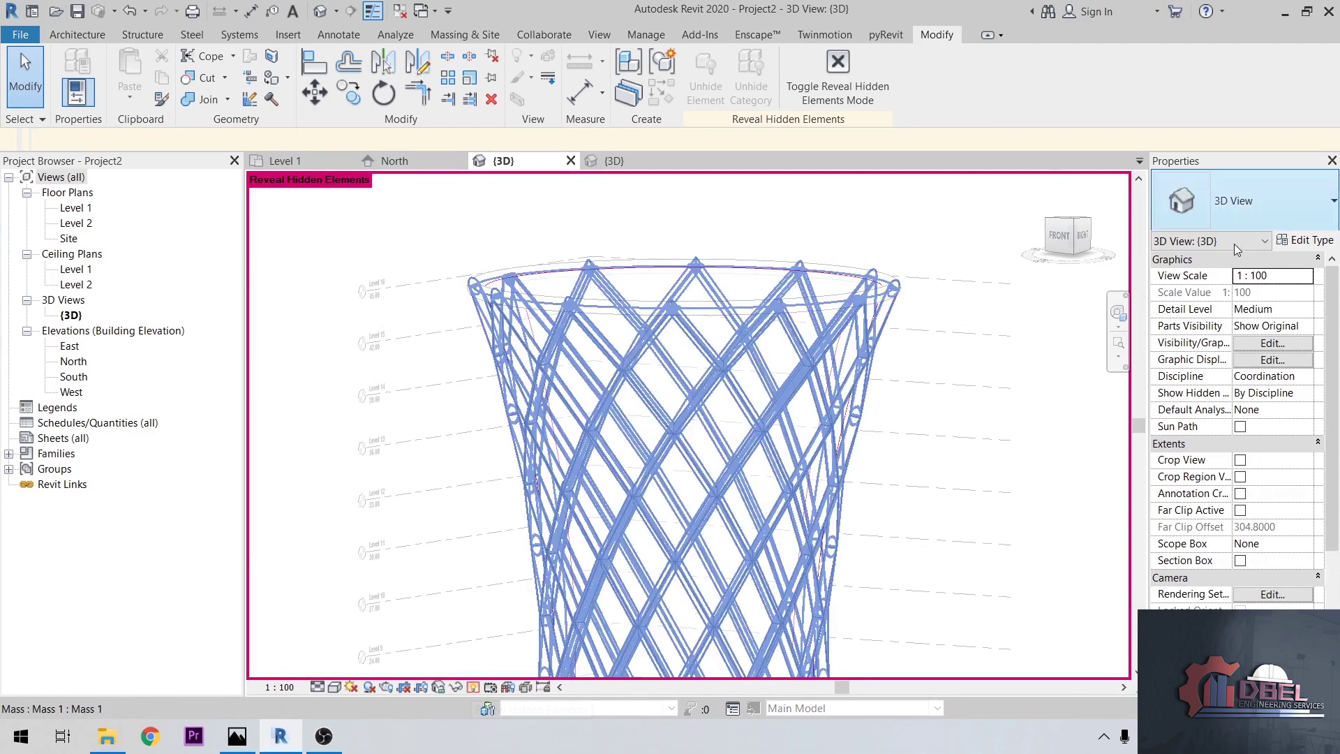
left_click(1117, 314)
left_click_drag(965, 356, 882, 317)
key("Escape")
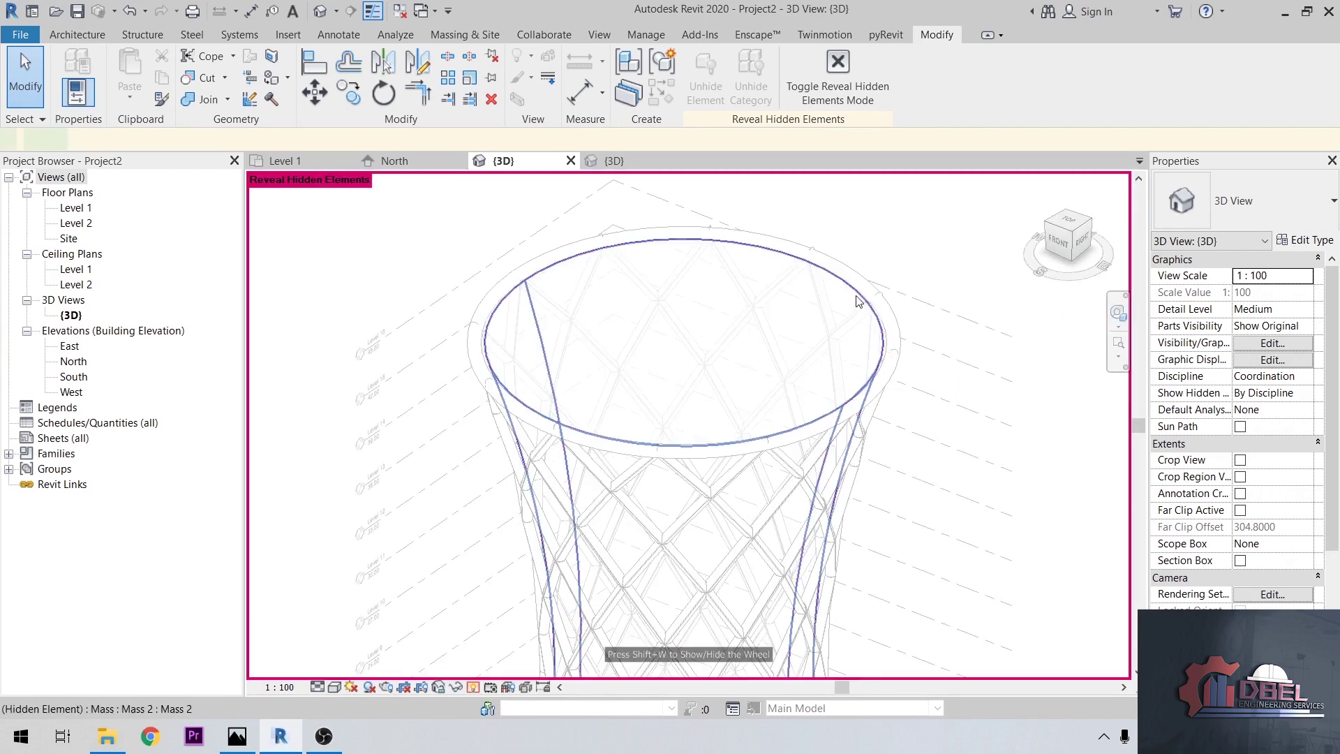
- Unhide the hyperboloid mass in this view and turn off hidden-element reveal
left_click(829, 288)
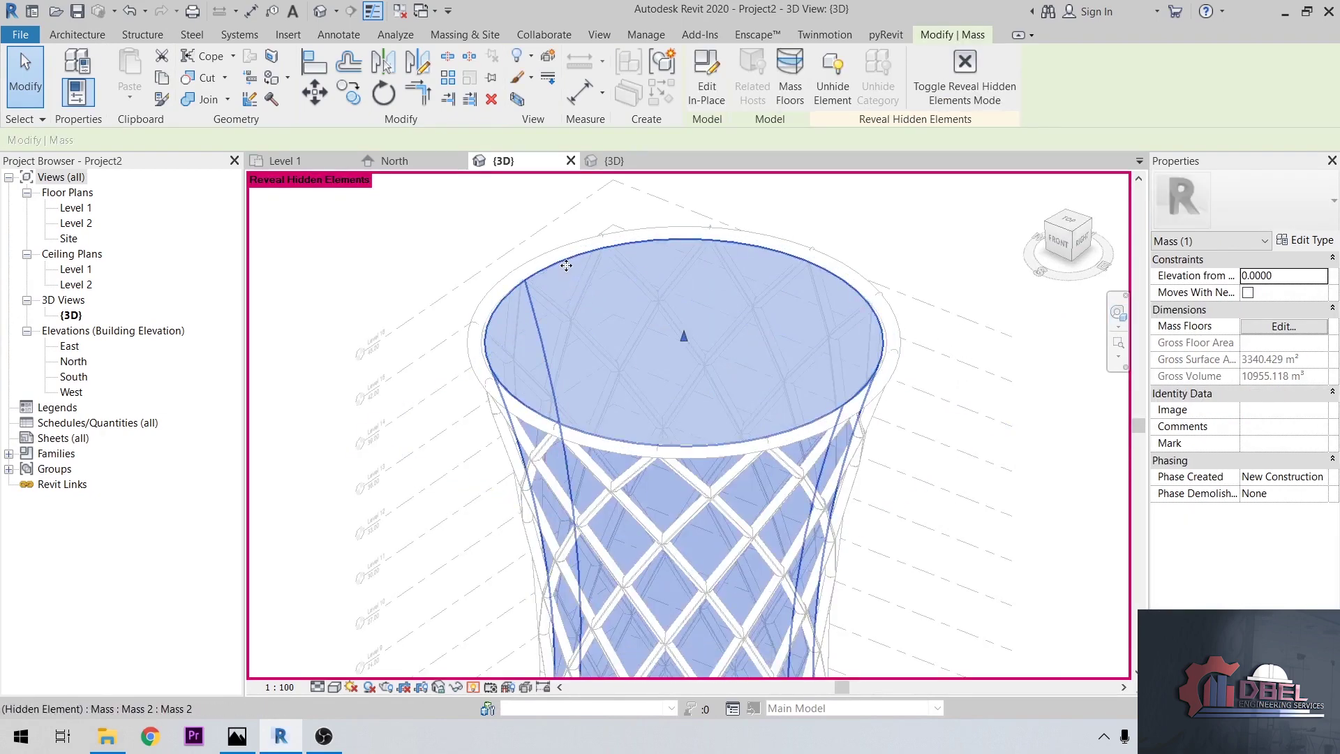
right_click(566, 265)
mouse_move(806, 420)
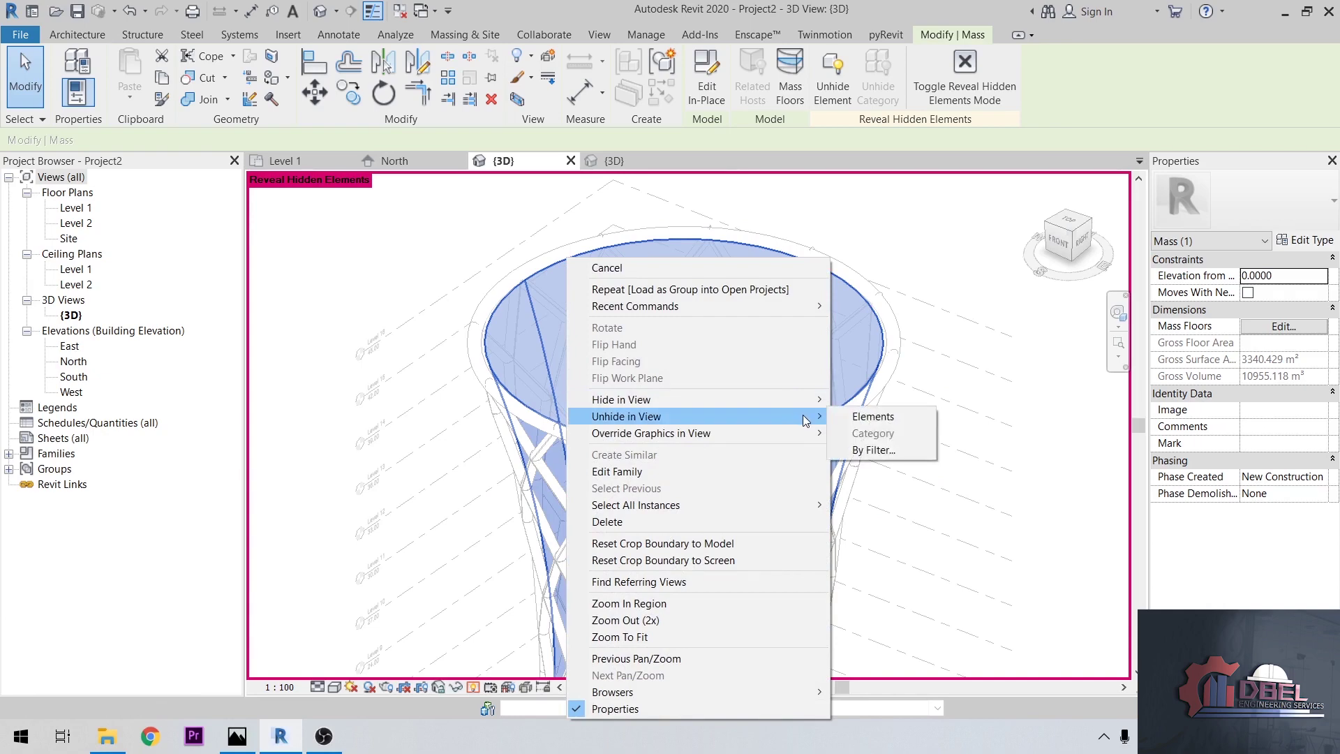
left_click(867, 418)
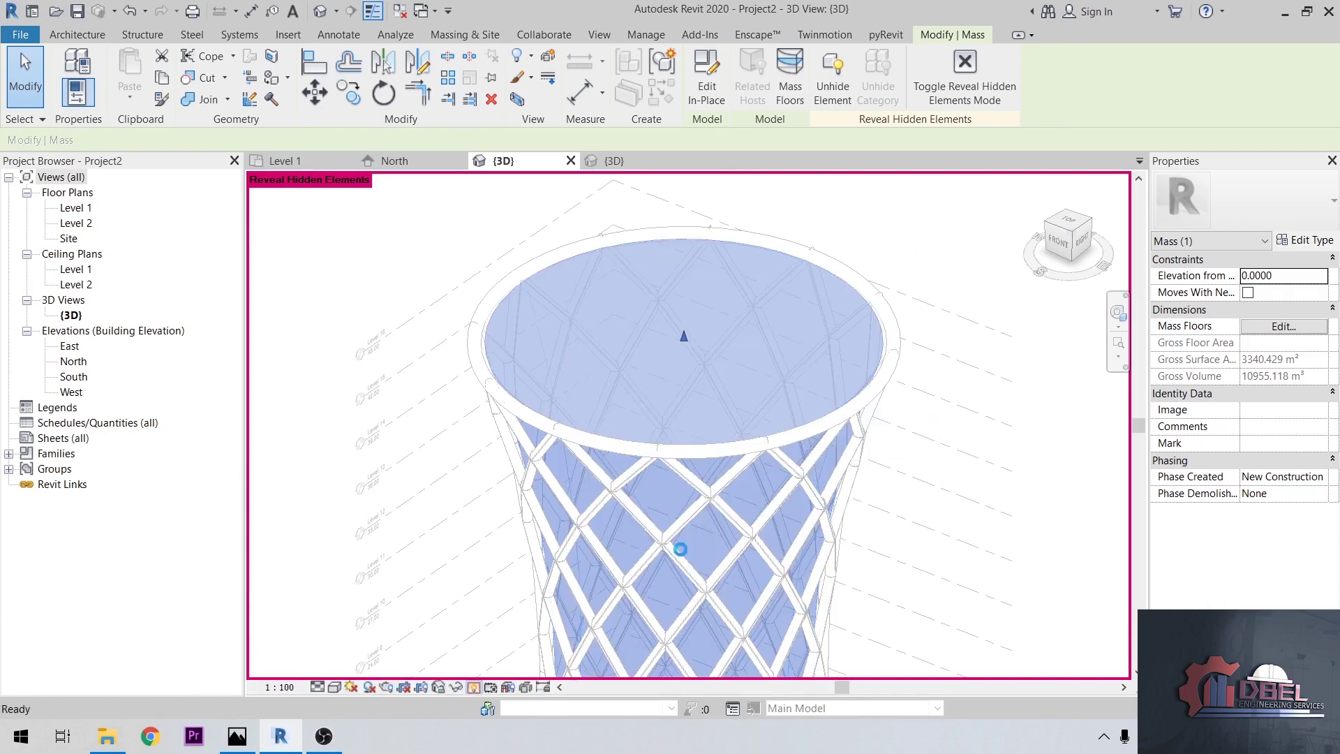
left_click(474, 687)
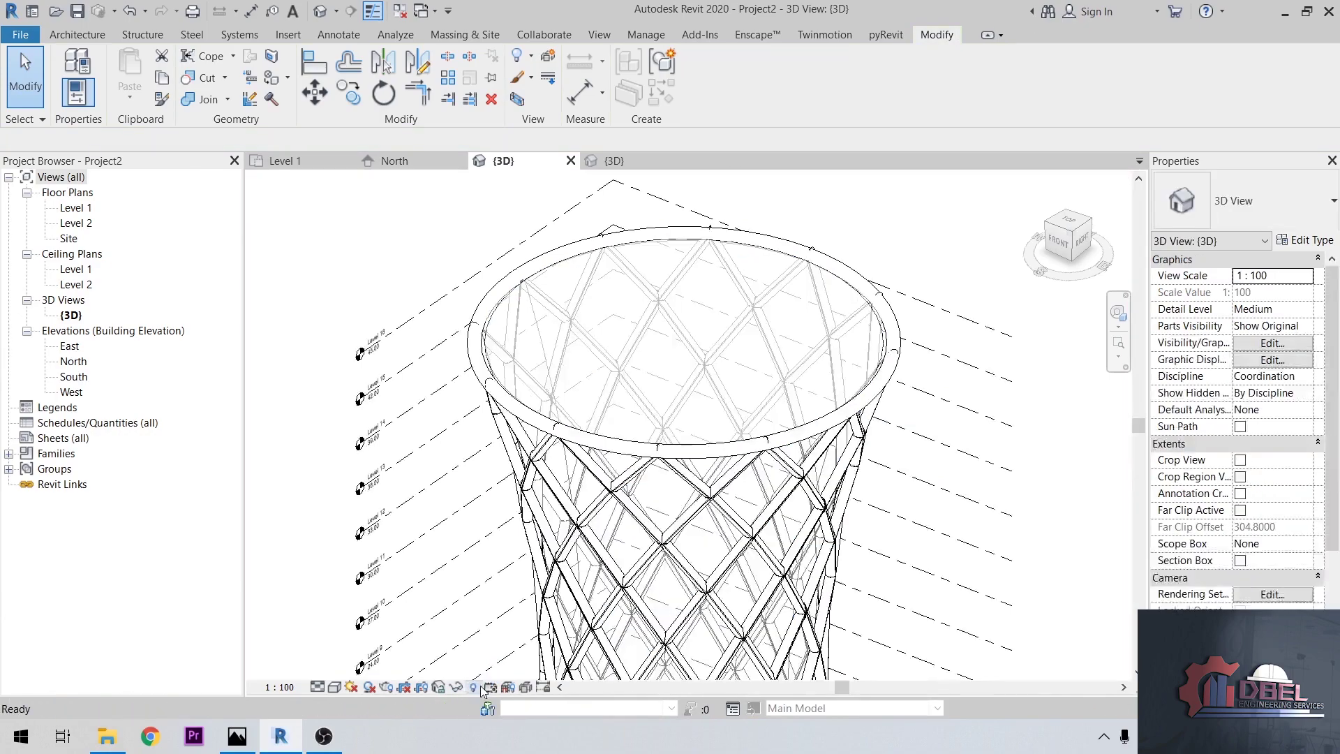
- Hide the diagrid tower in this view
scroll(925, 379, "down", 5)
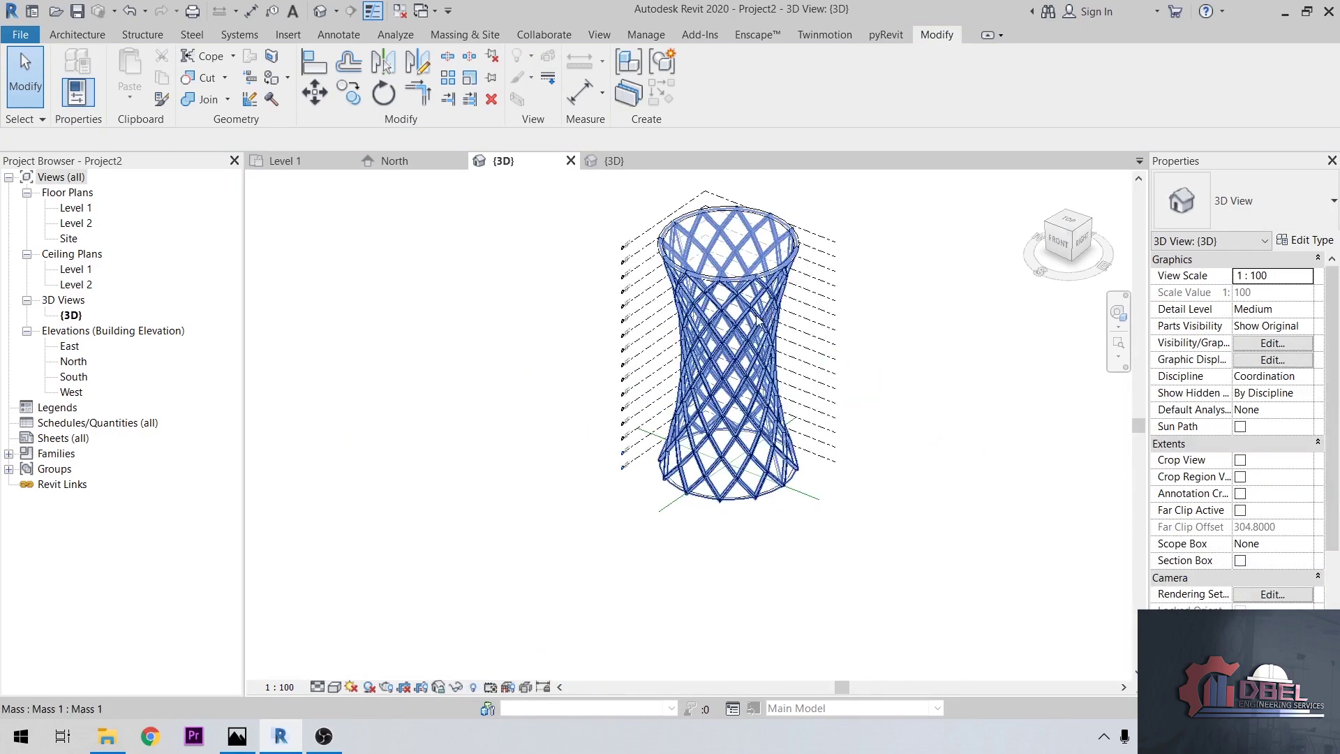
scroll(740, 535, "up", 3)
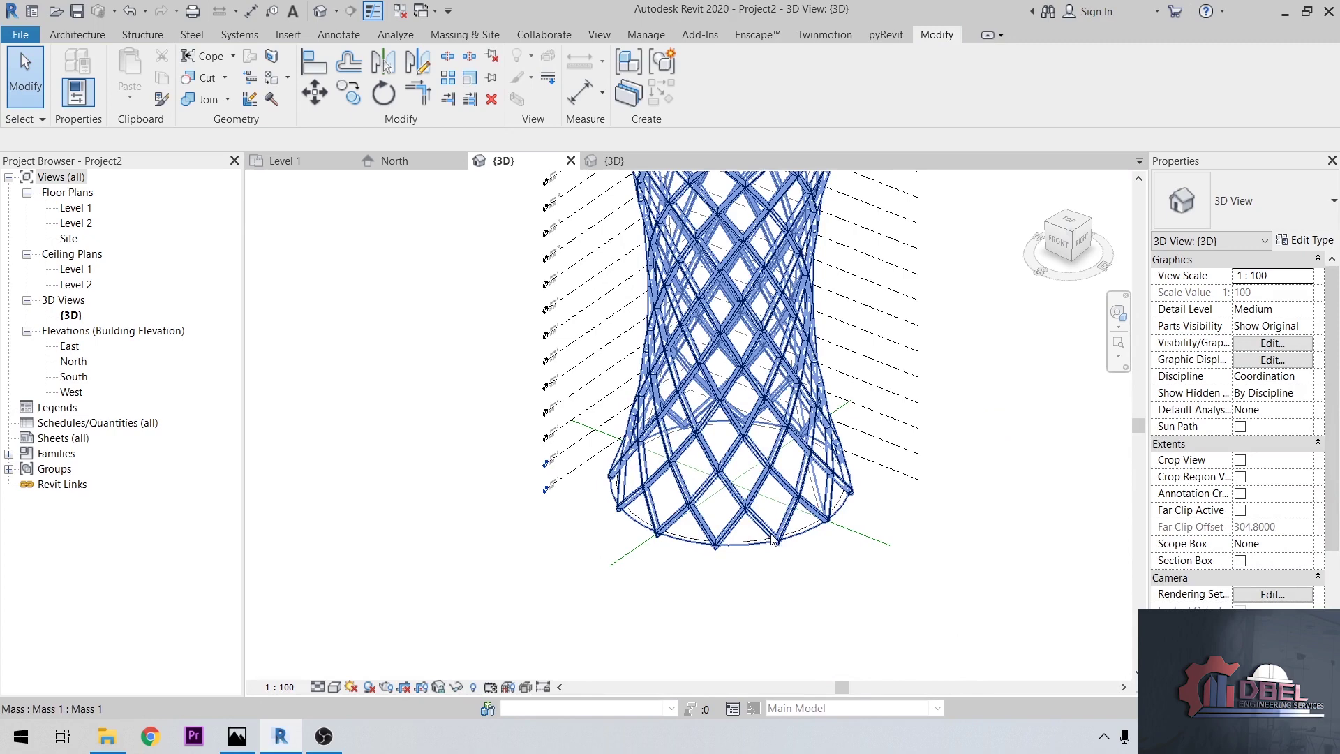
left_click(782, 549)
right_click(800, 540)
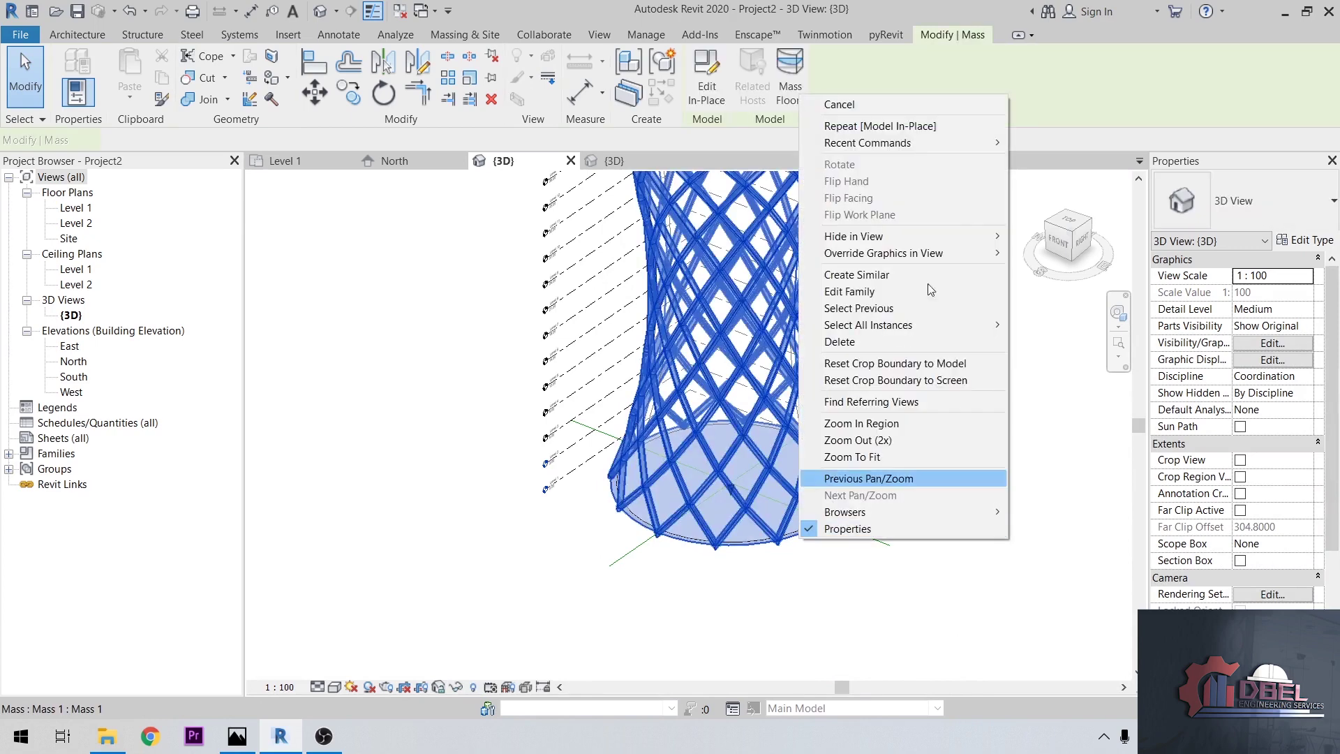
mouse_move(977, 236)
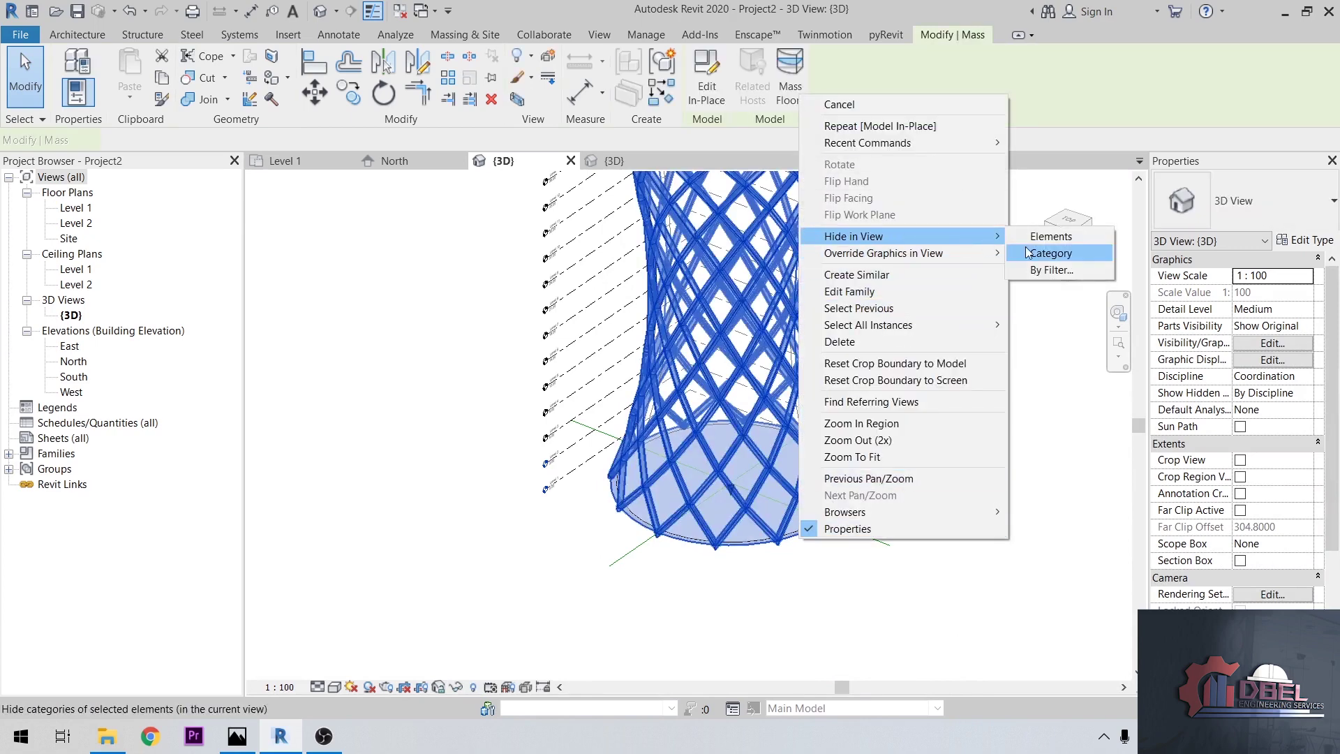
left_click(1035, 237)
- Hide the top ring beam in this view as well
scroll(796, 547, "down", 3)
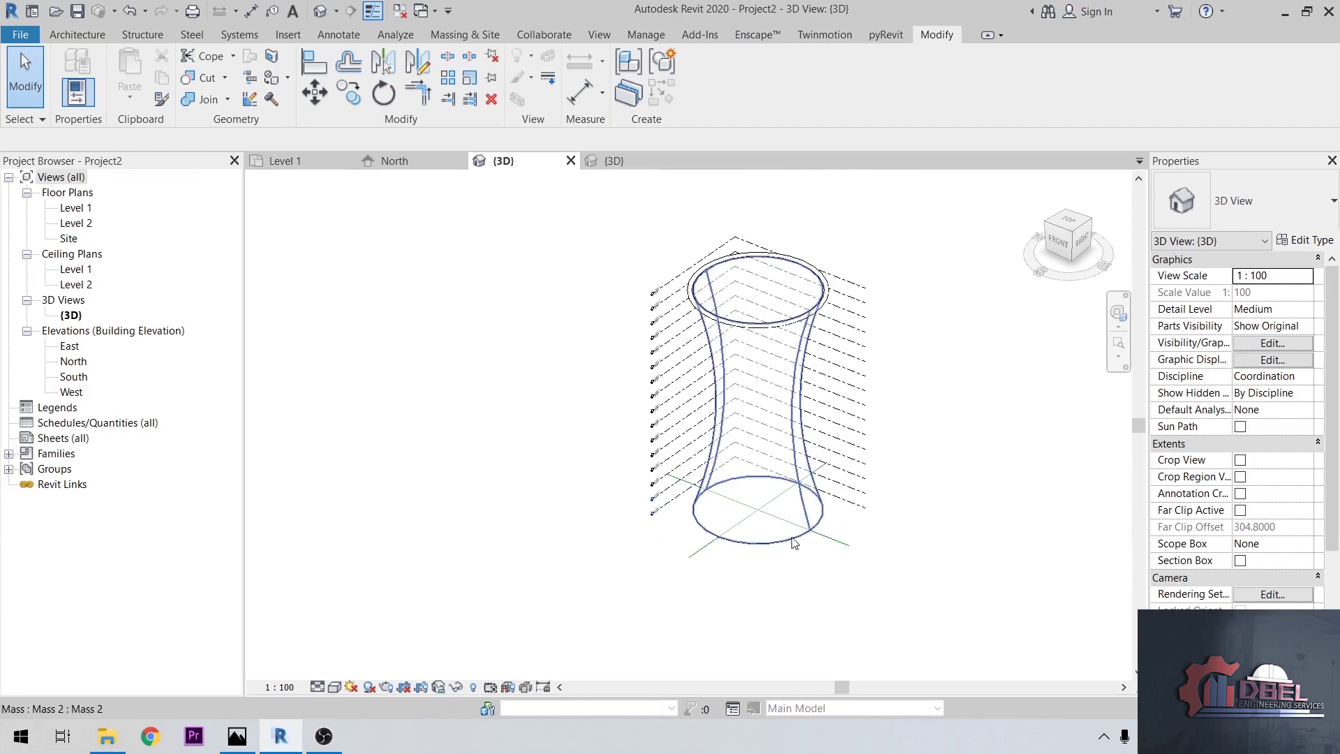
scroll(800, 440, "up", 5)
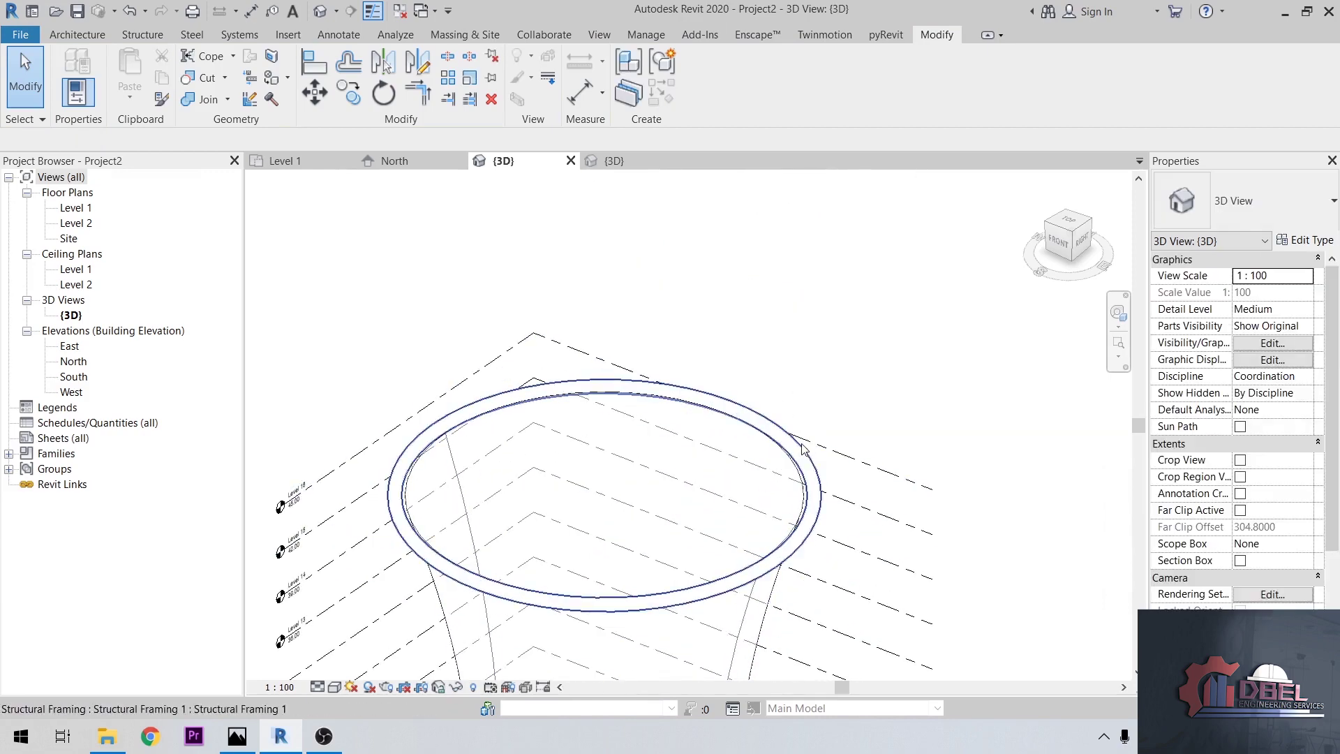
left_click(816, 466)
right_click(816, 466)
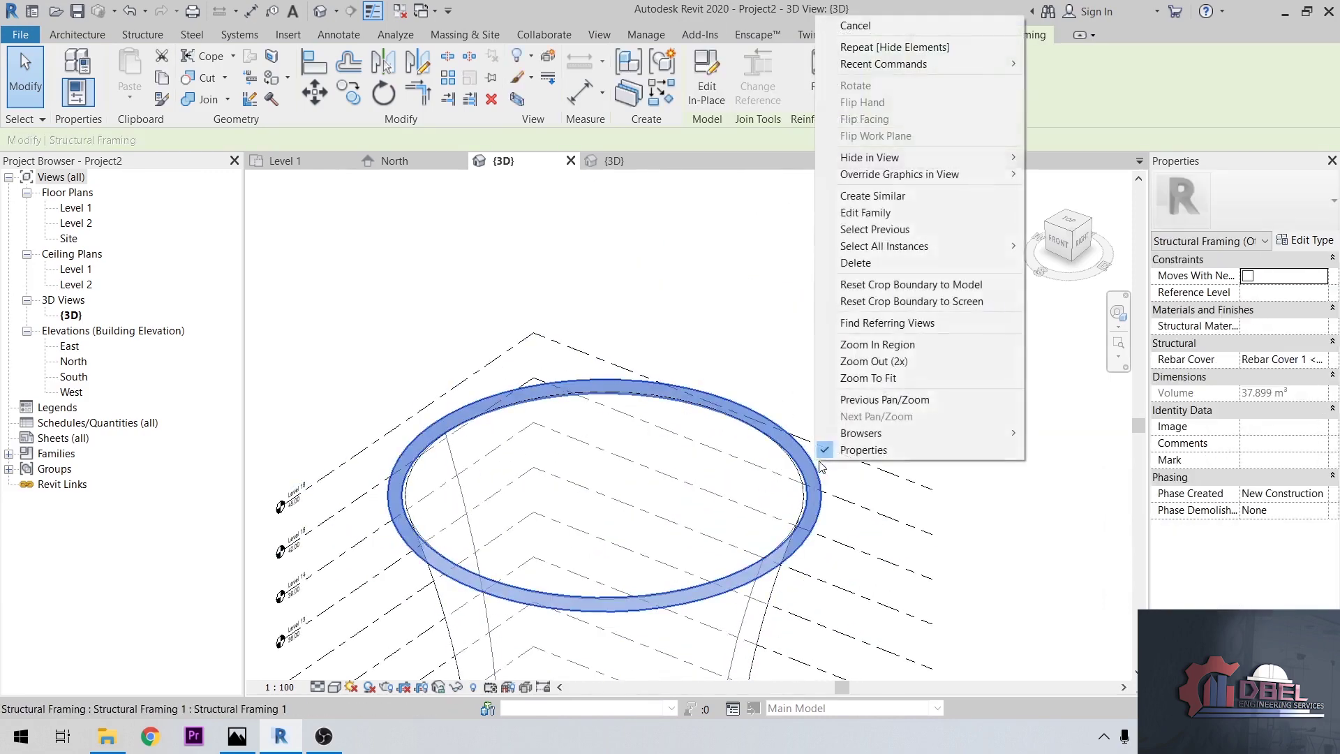
mouse_move(996, 165)
left_click(1075, 174)
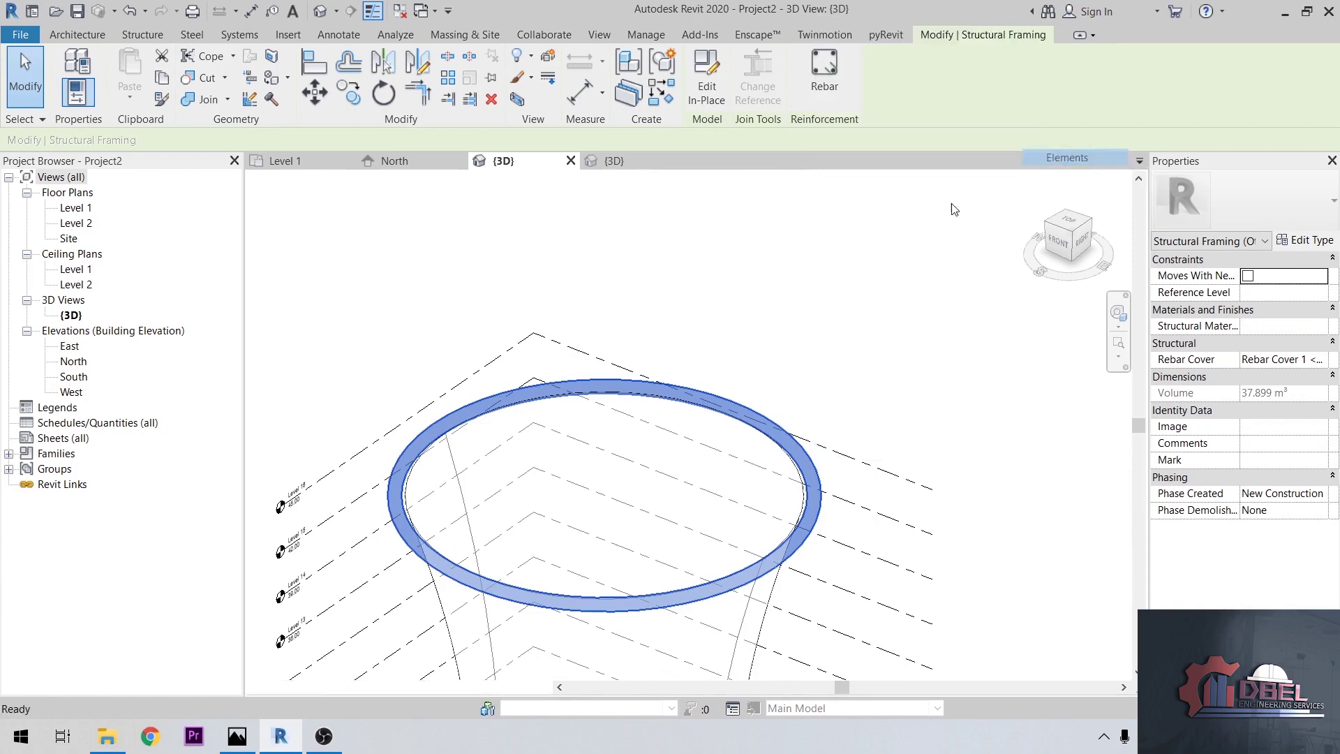
scroll(780, 340, "down", 8)
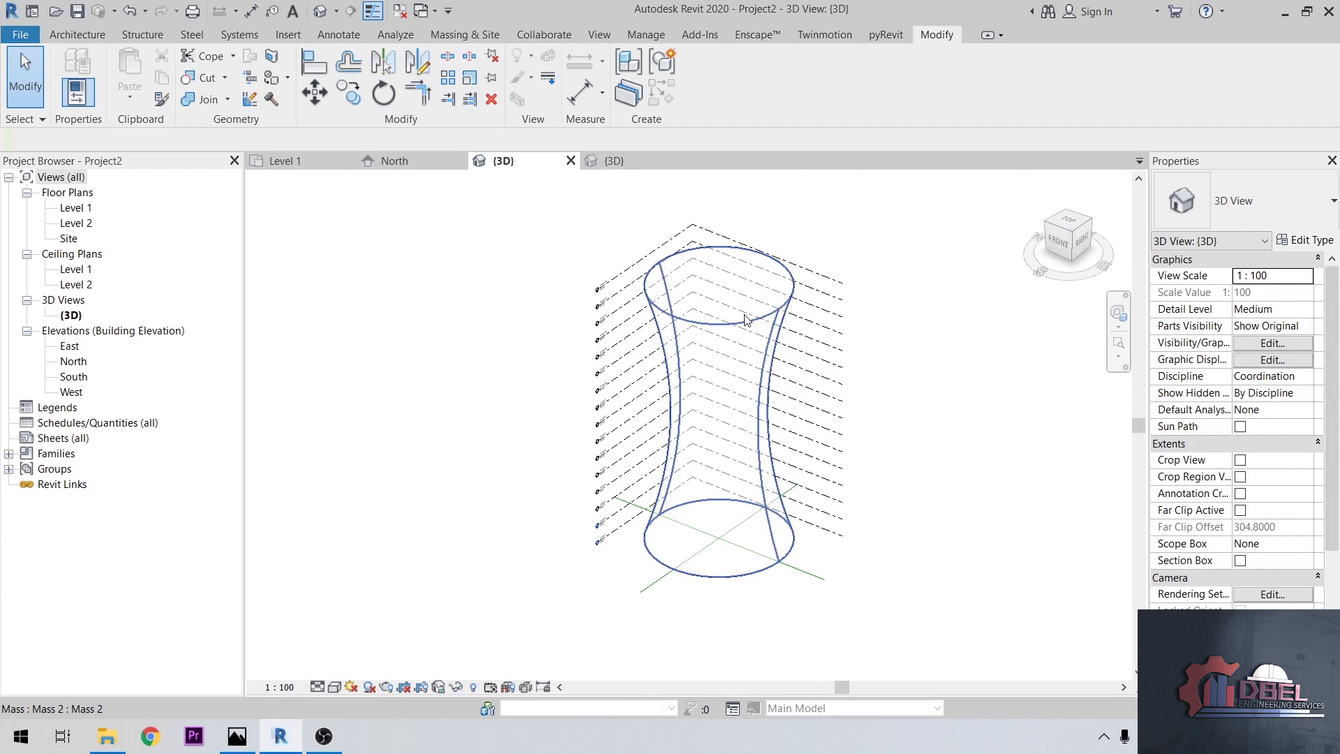
left_click(757, 301)
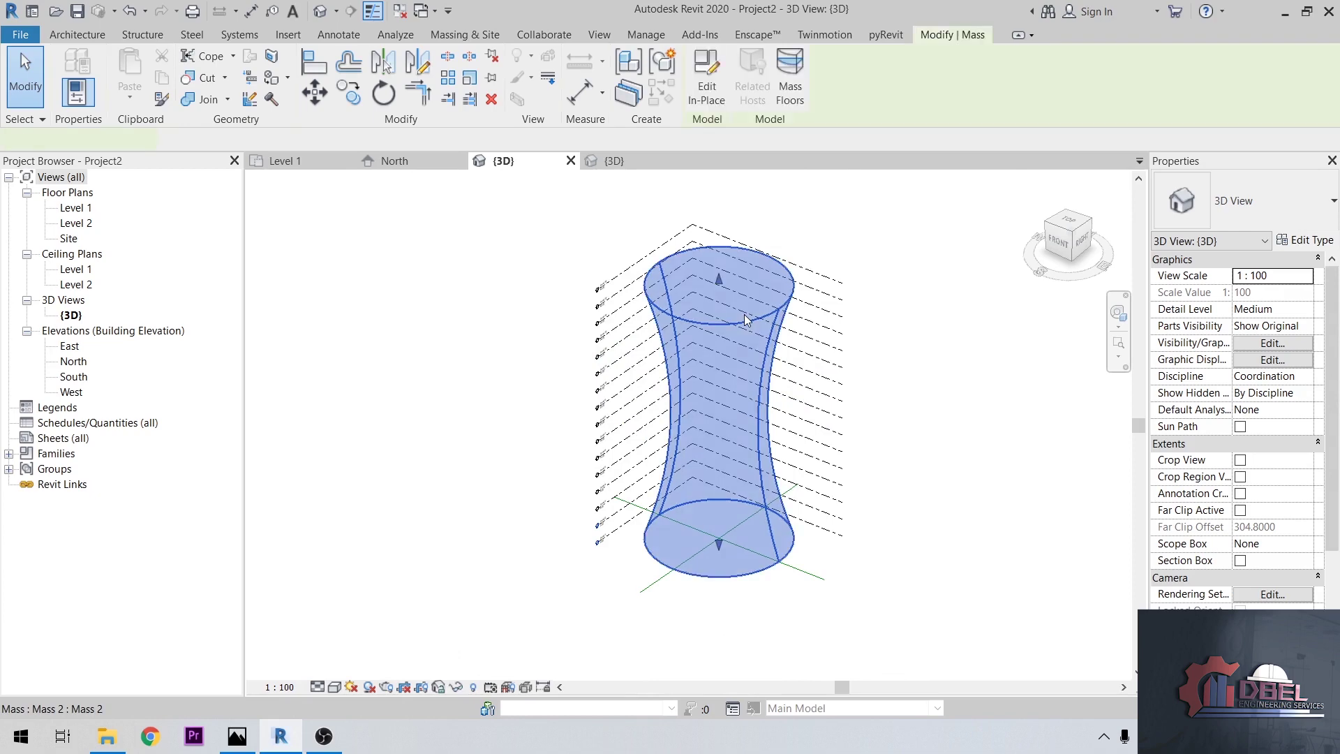
- Create mass floors on the hyperboloid at Level 1 through Level 16
left_click(790, 78)
scroll(600, 421, "down", 1)
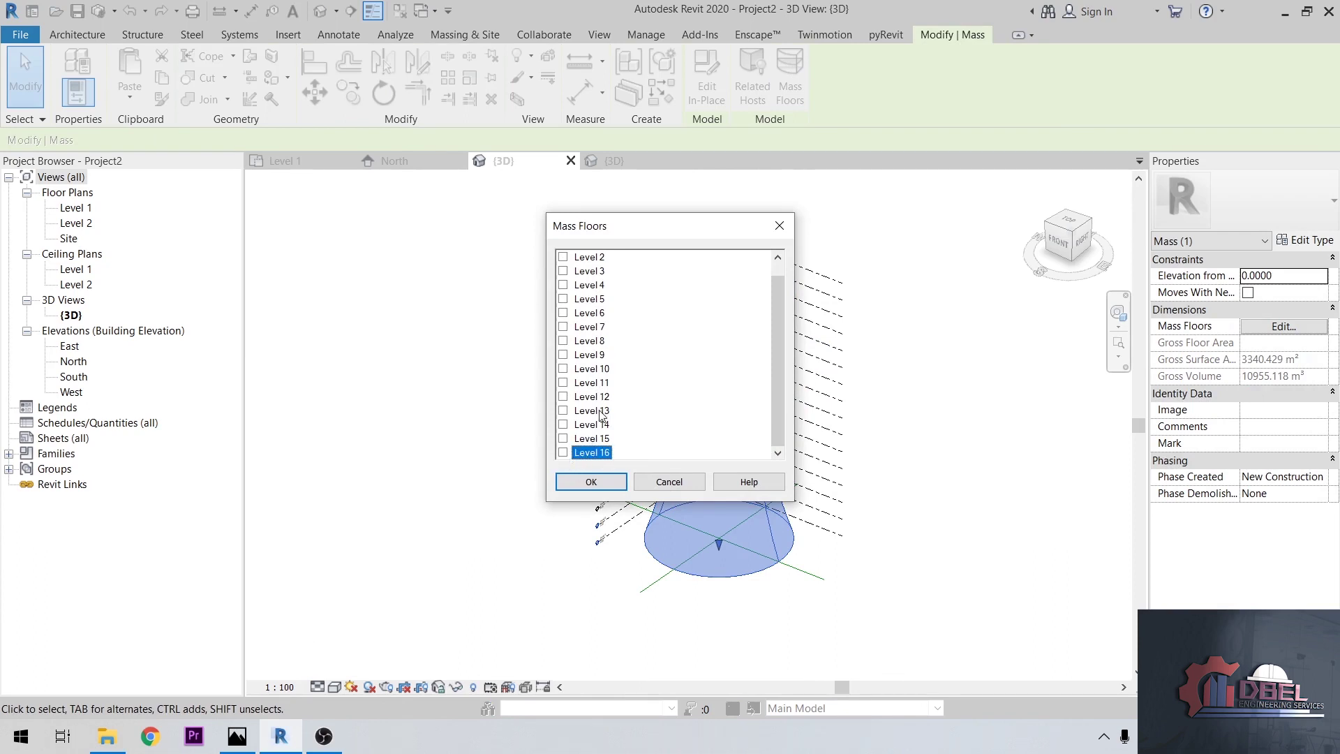
key("Home")
key("space")
scroll(586, 269, "down", 1)
left_click(599, 454, "shift")
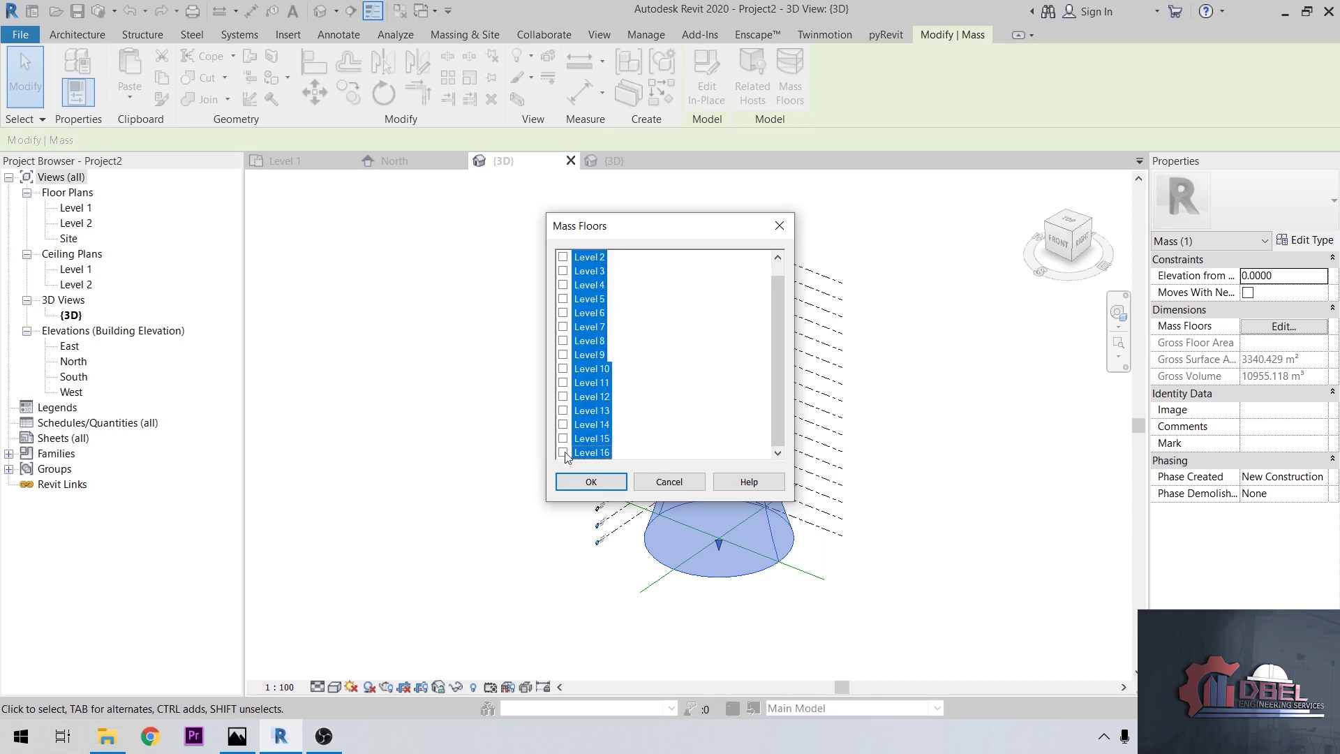
left_click(590, 481)
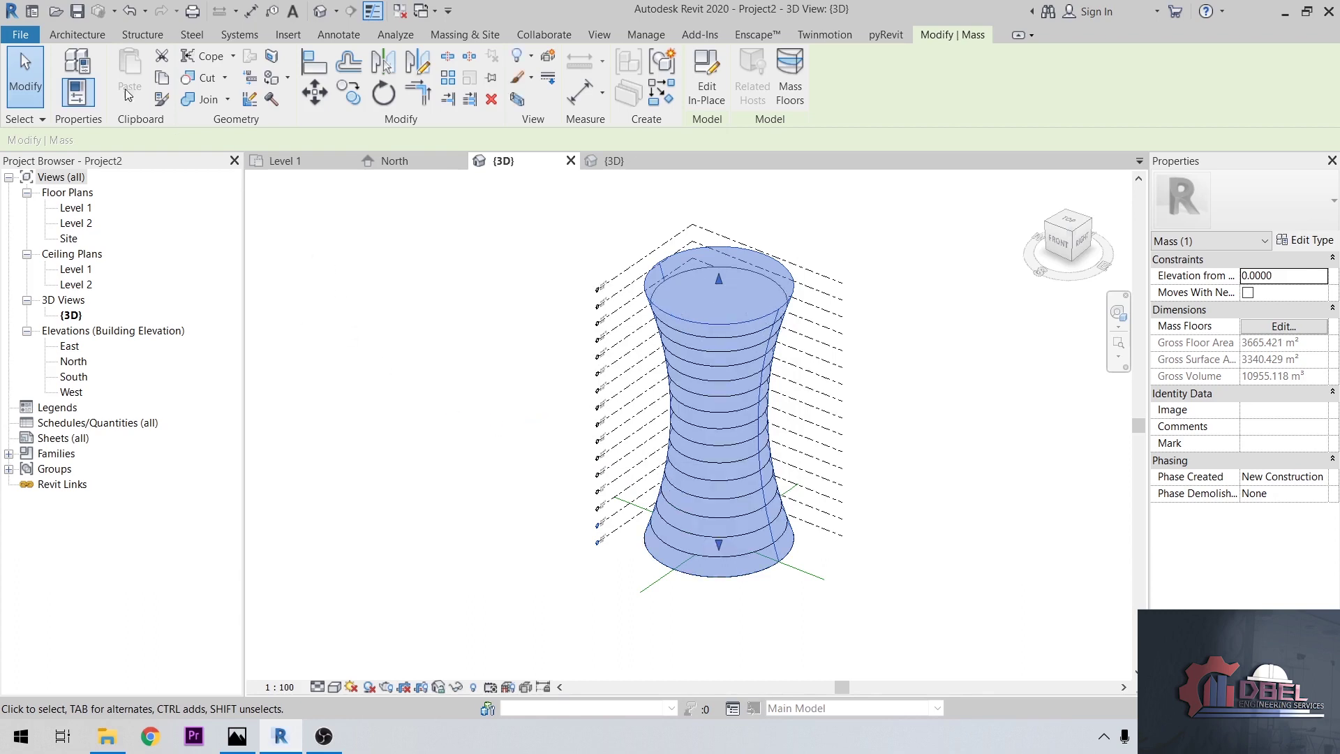
left_click(77, 34)
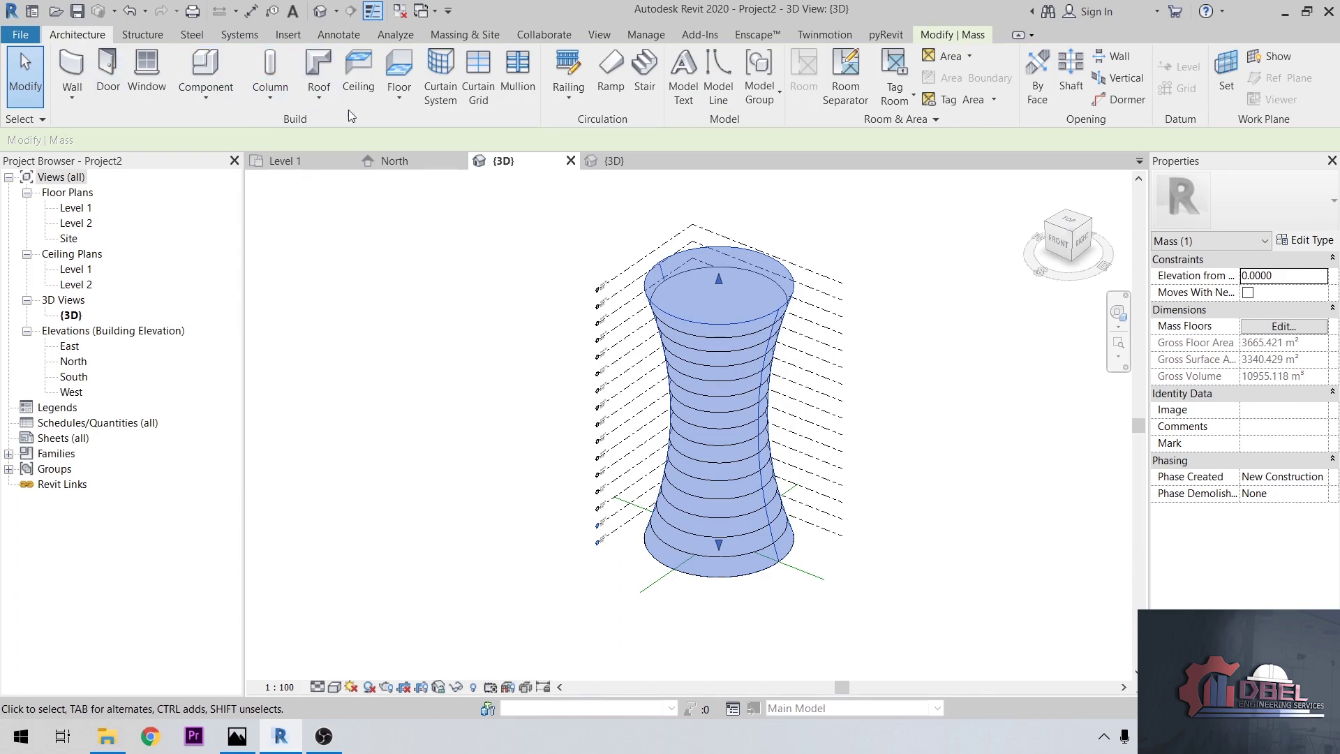
- Create Floor by Face slabs on all the tower's mass floors
left_click(405, 98)
left_click(439, 198)
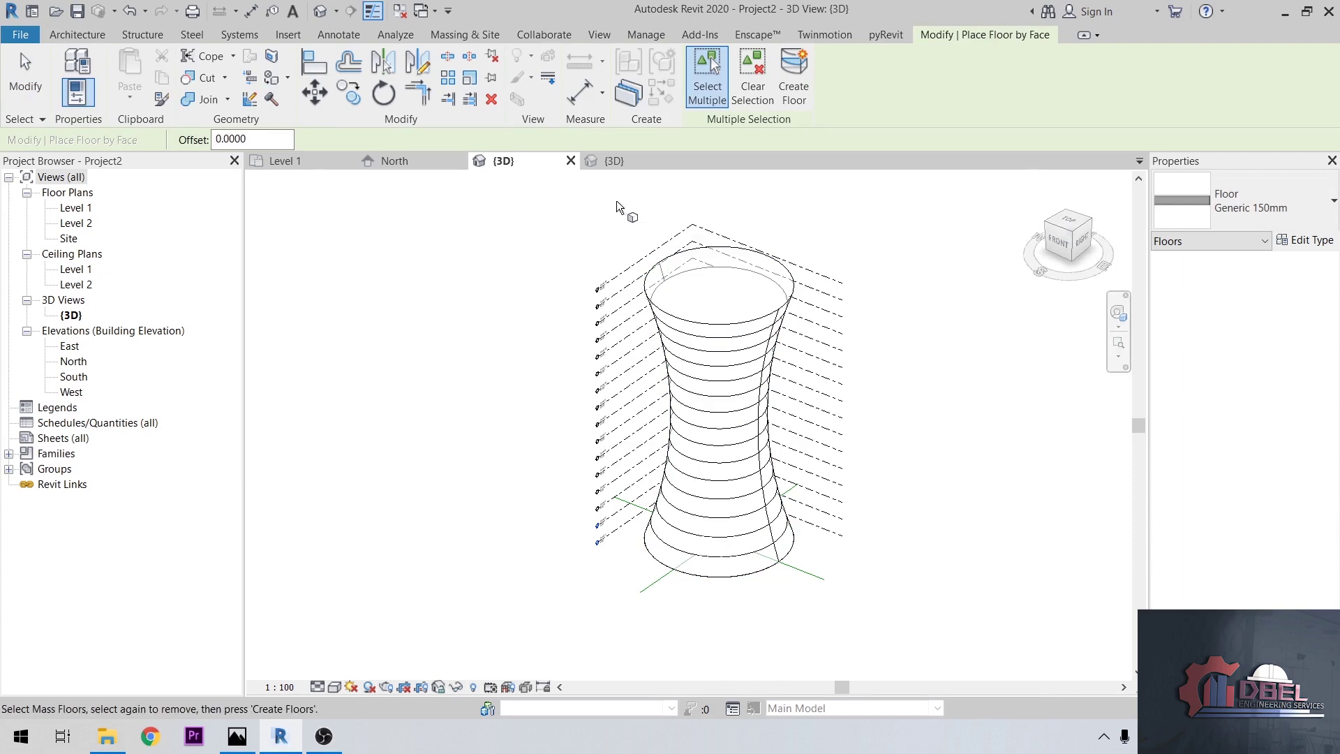
left_click_drag(616, 201, 894, 621)
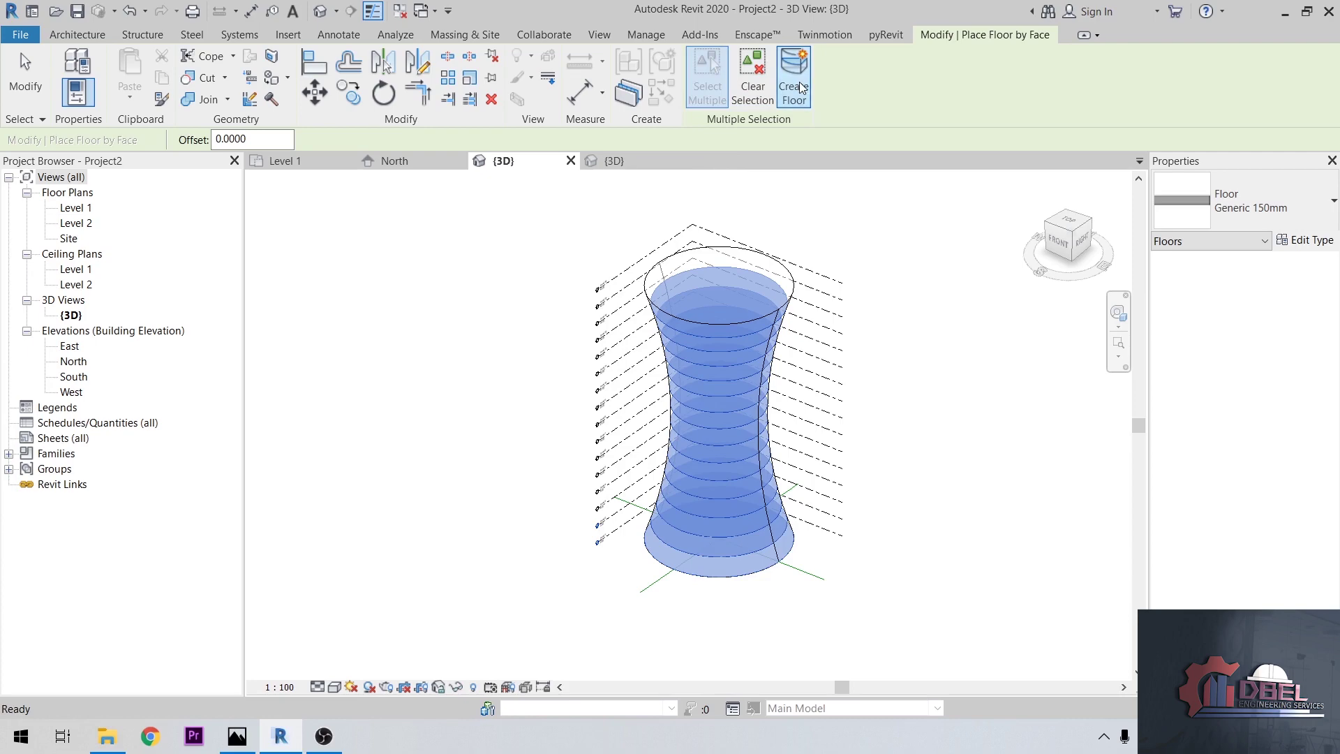
left_click(796, 88)
key("Escape")
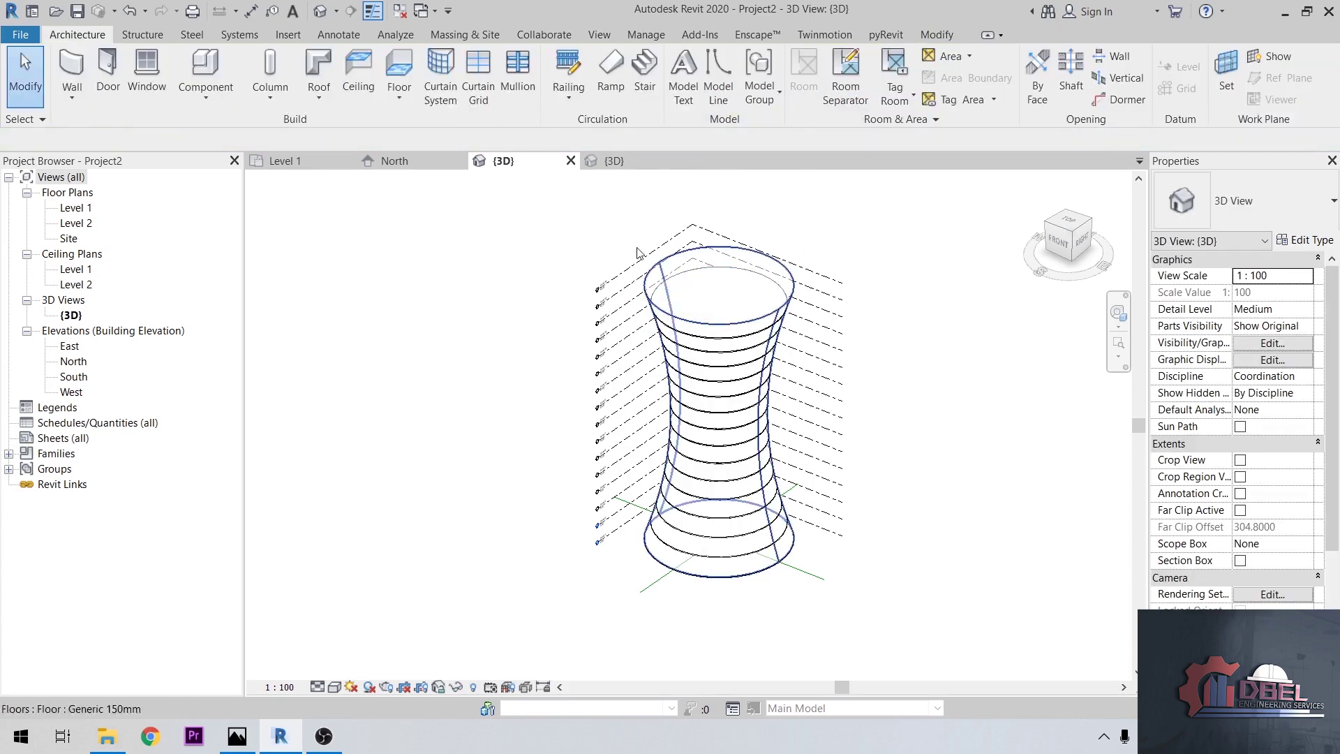
- Filter a window selection of the tower down to the Mass Floor category only
left_click_drag(607, 186, 837, 626)
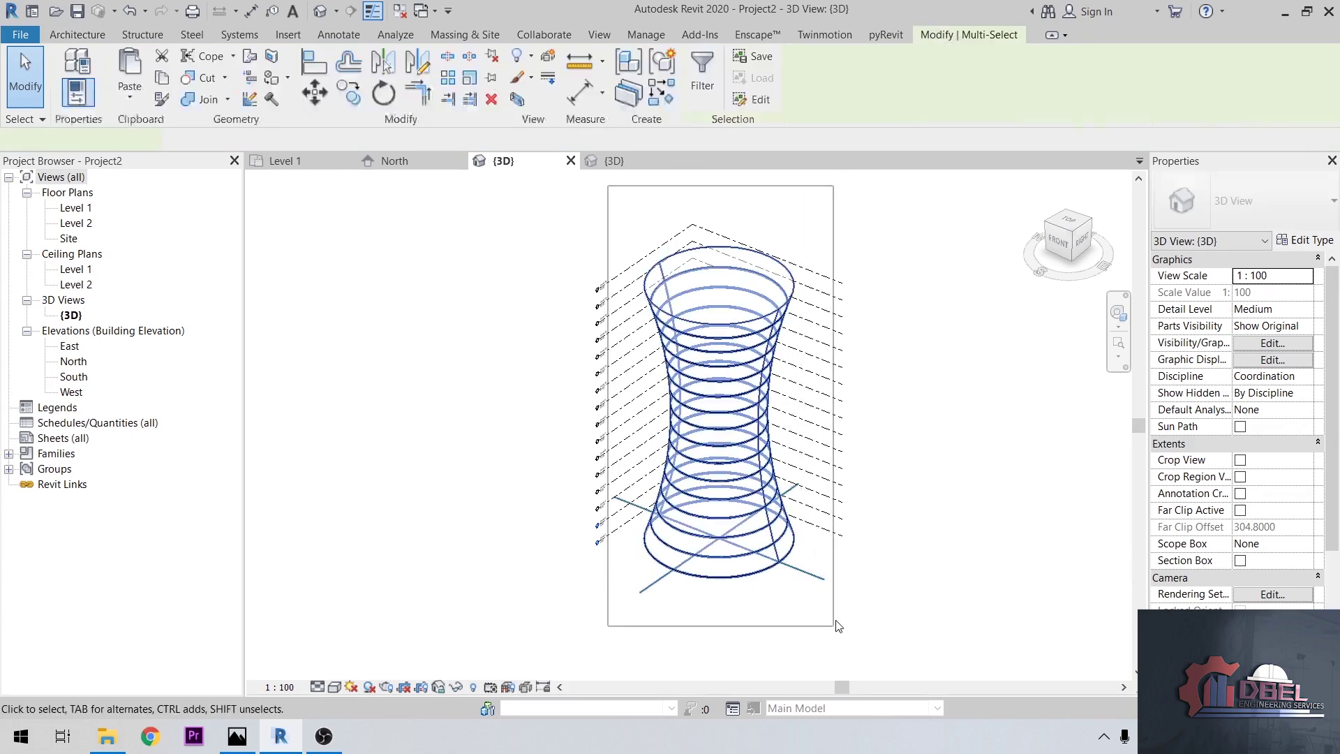
left_click(702, 77)
left_click(774, 284)
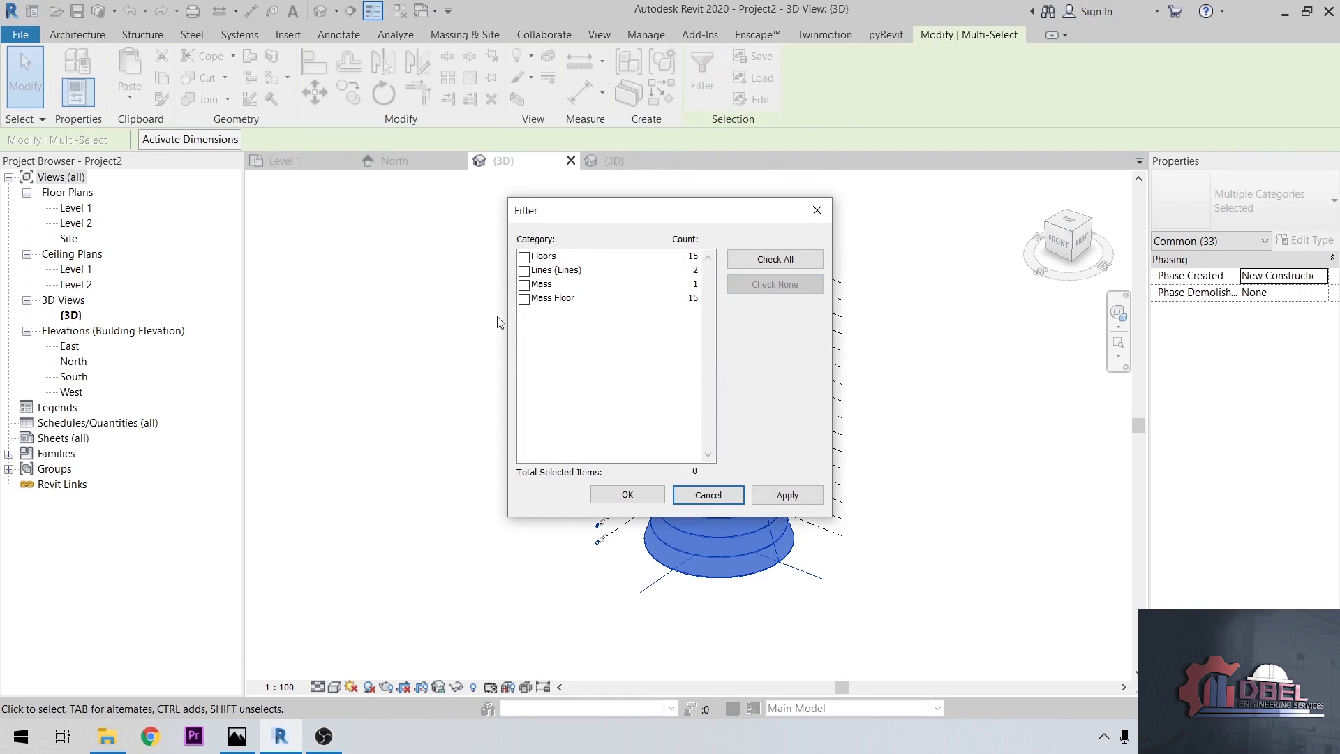
left_click(524, 299)
left_click(627, 494)
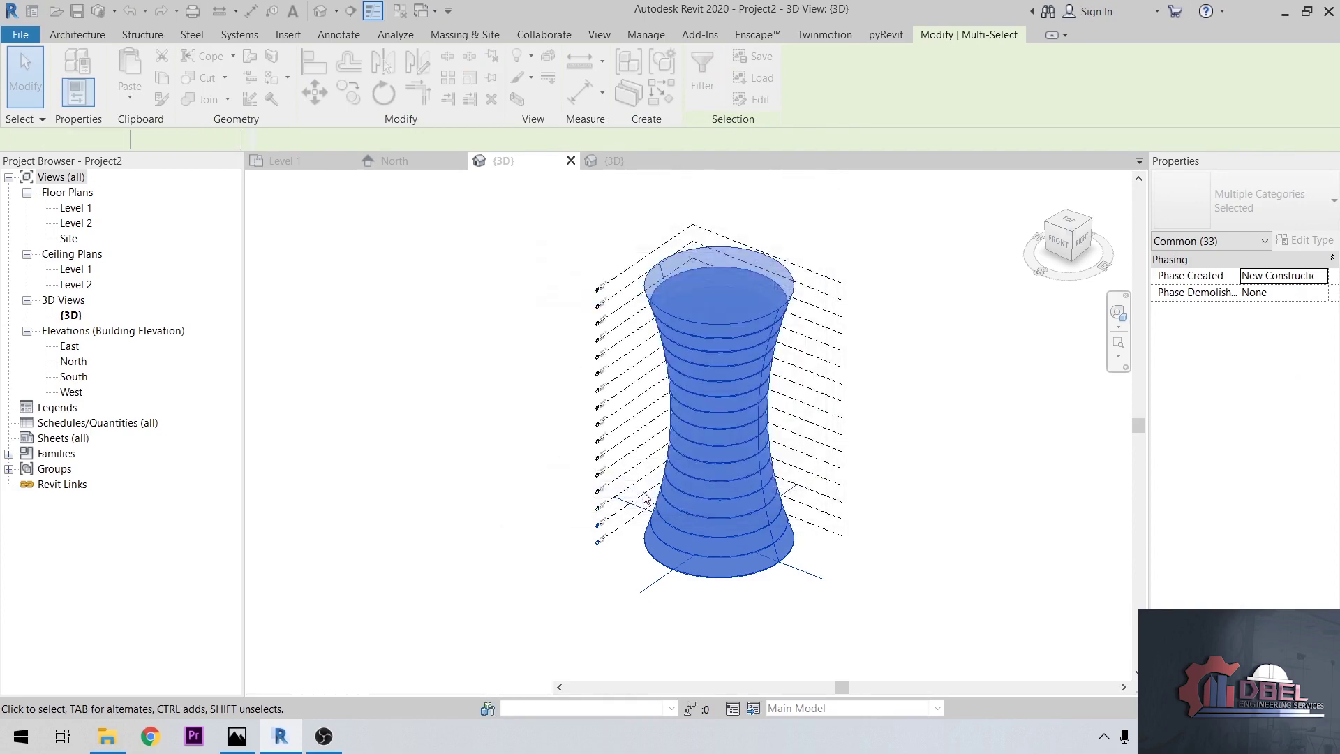
left_click(965, 364)
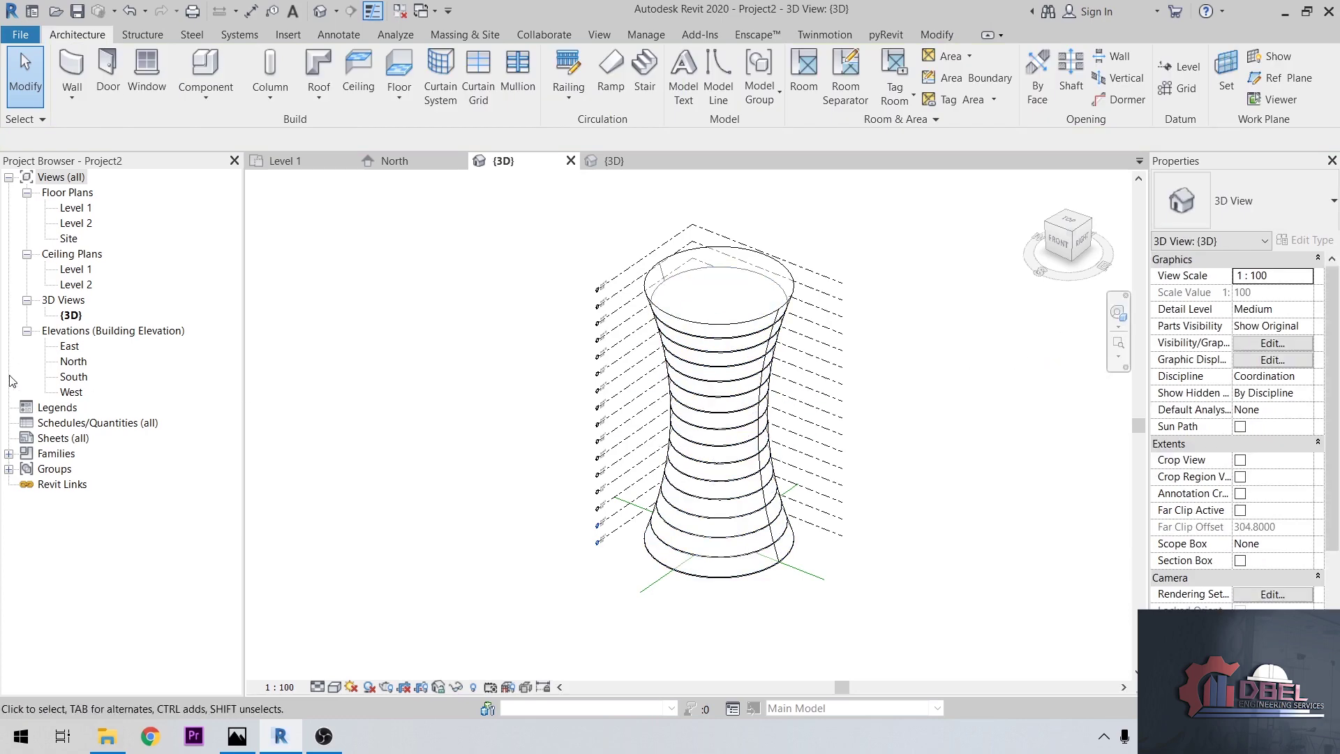
- Open the North elevation and zoom in on the tower base
double_click(72, 362)
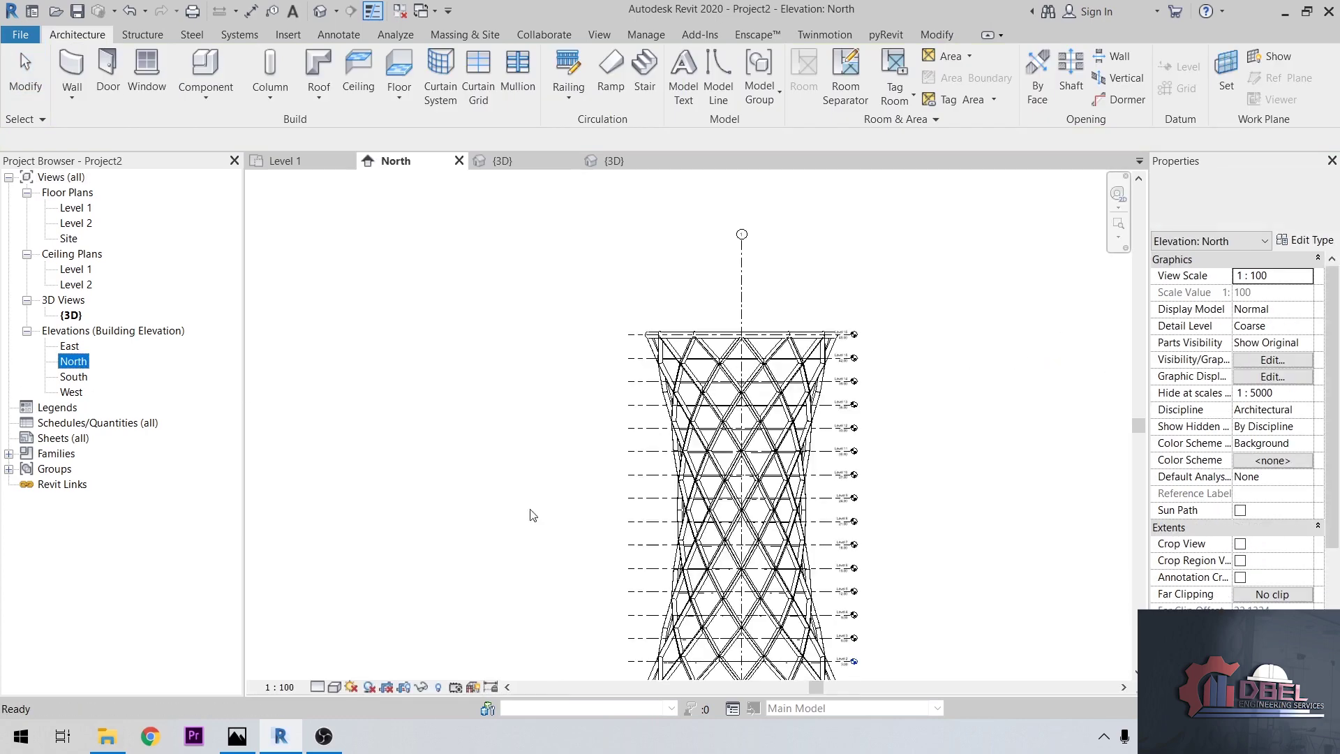
middle_click_drag(722, 496, 743, 592)
scroll(753, 583, "up", 4)
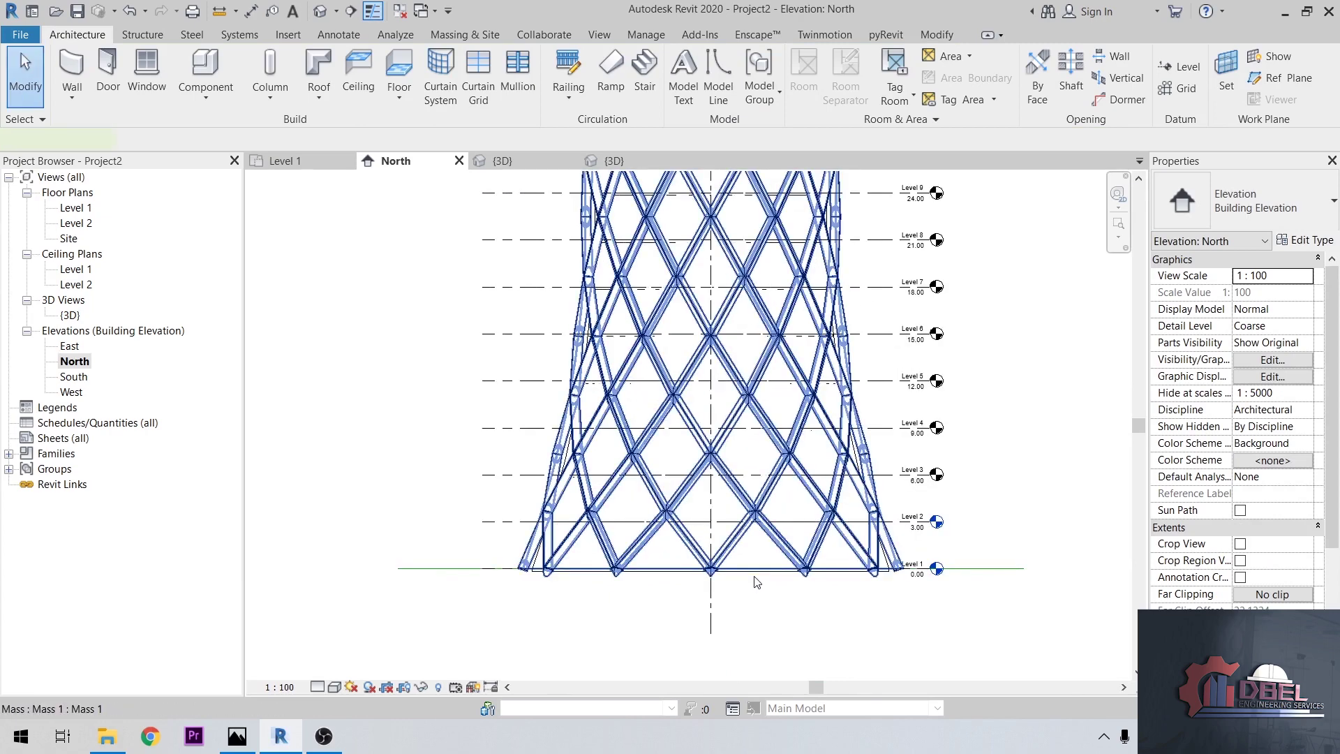
left_click(757, 582)
left_click(768, 580)
- Copy the Level 1 base floor and paste it aligned to Level 16
left_click(773, 587)
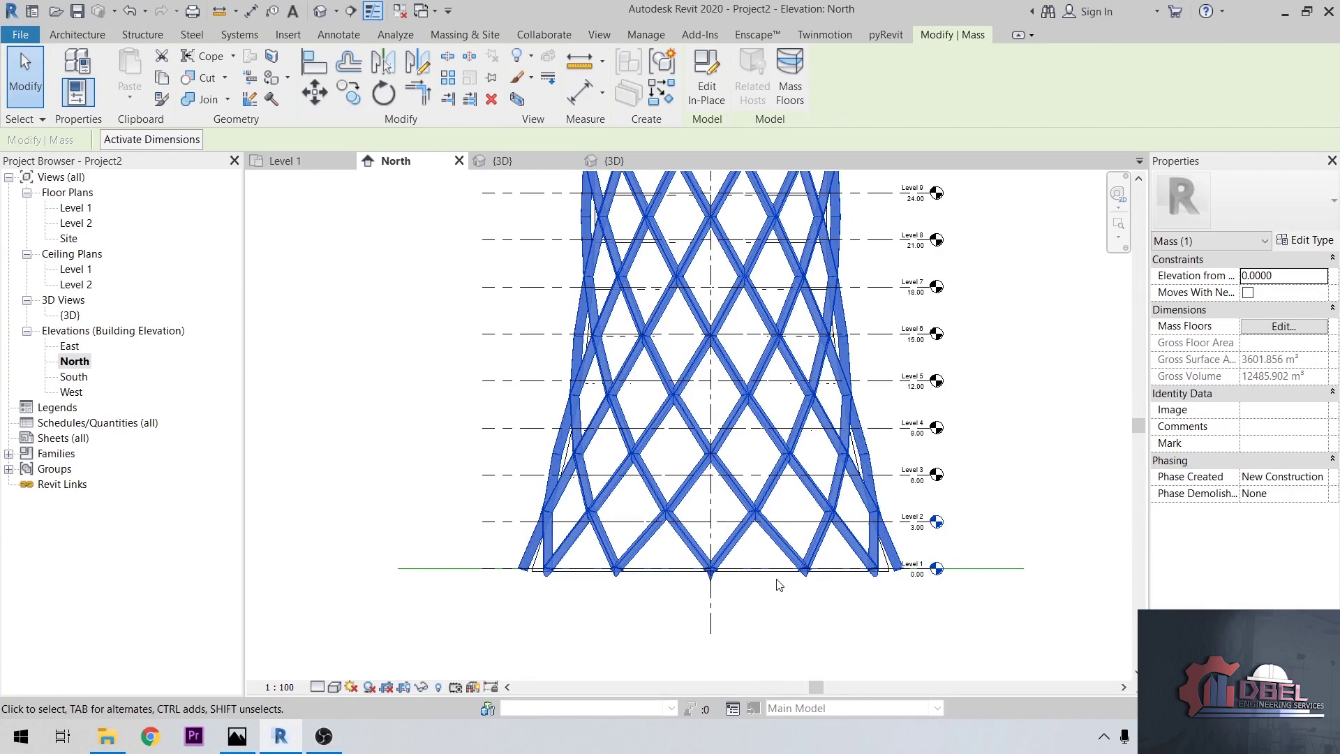
key("Tab")
left_click(767, 592)
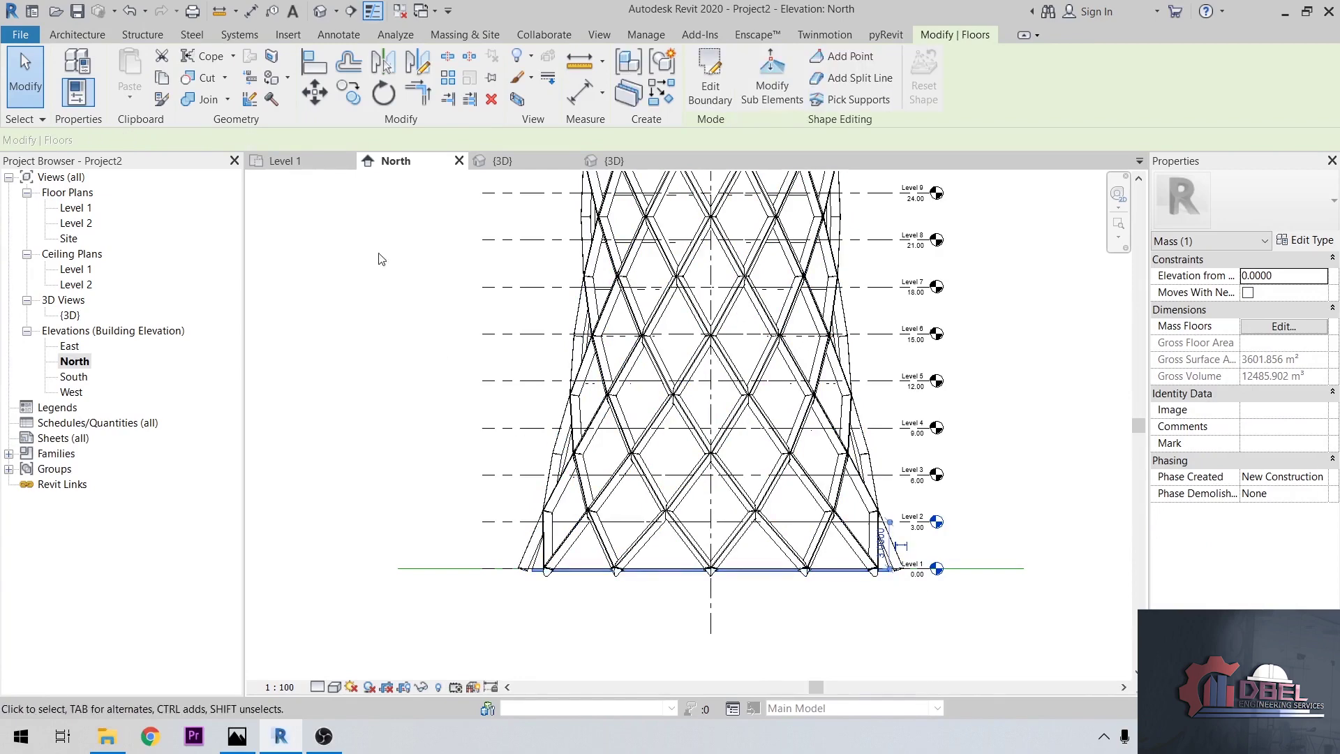
key("z")
key("f")
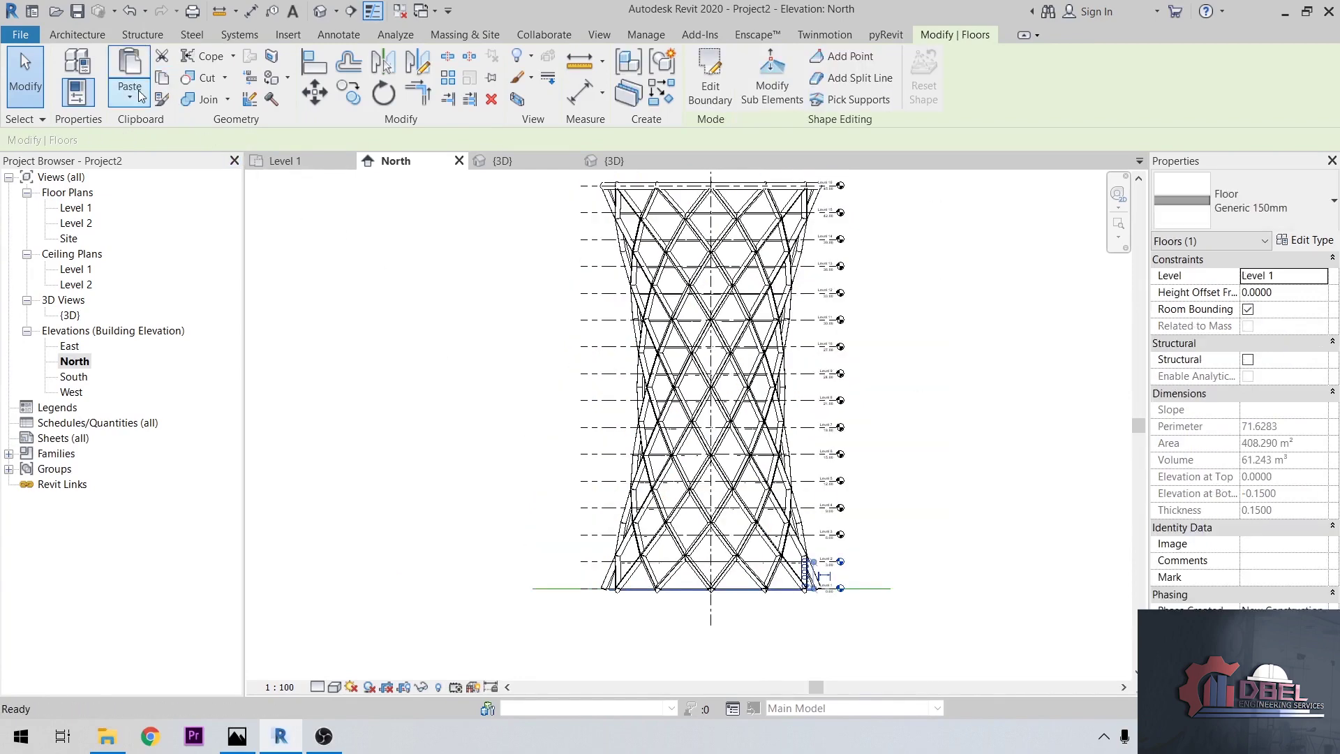
left_click(130, 96)
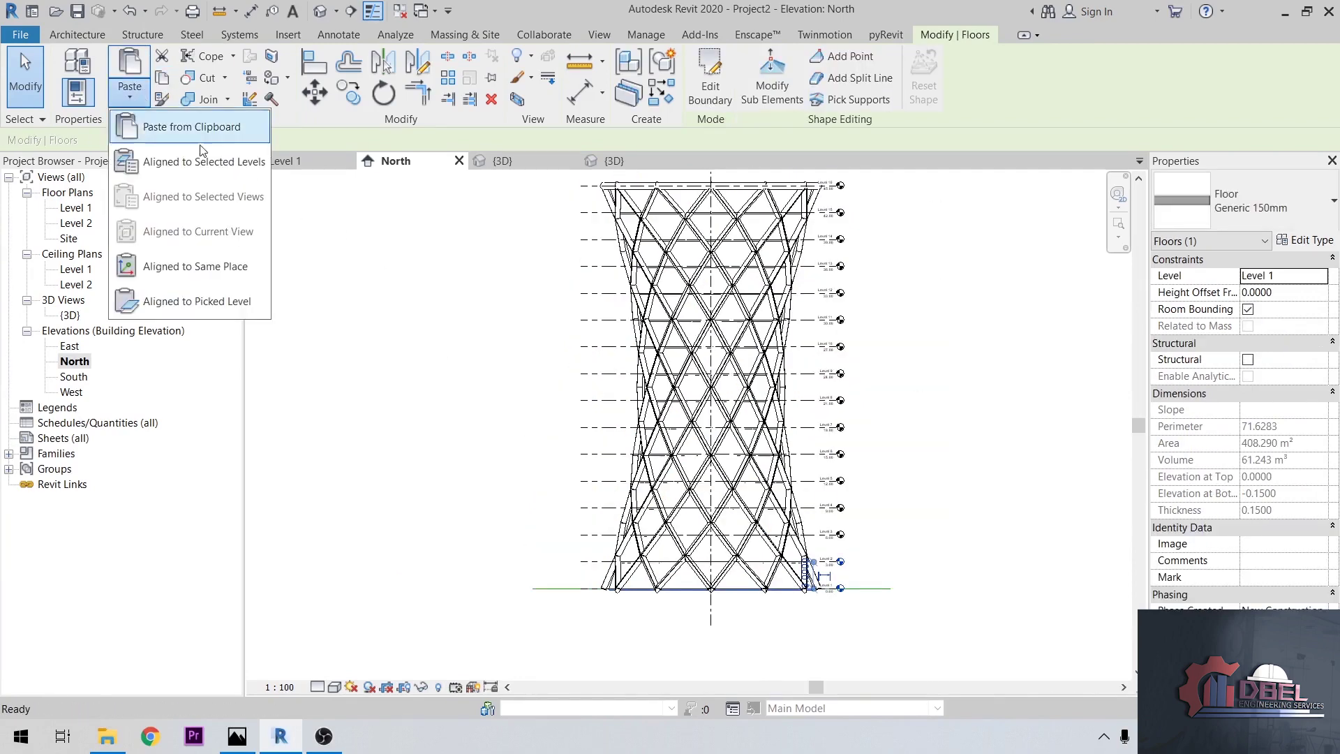
left_click(248, 164)
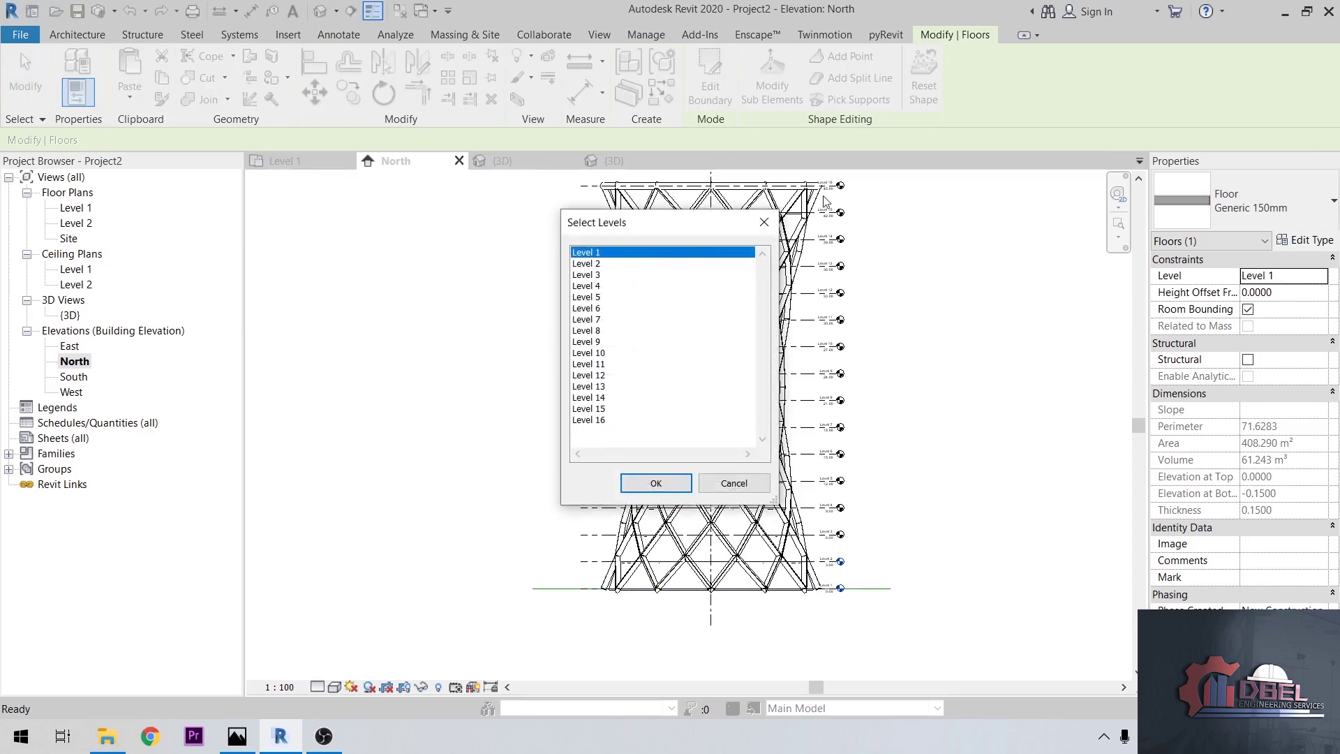
left_click(600, 420)
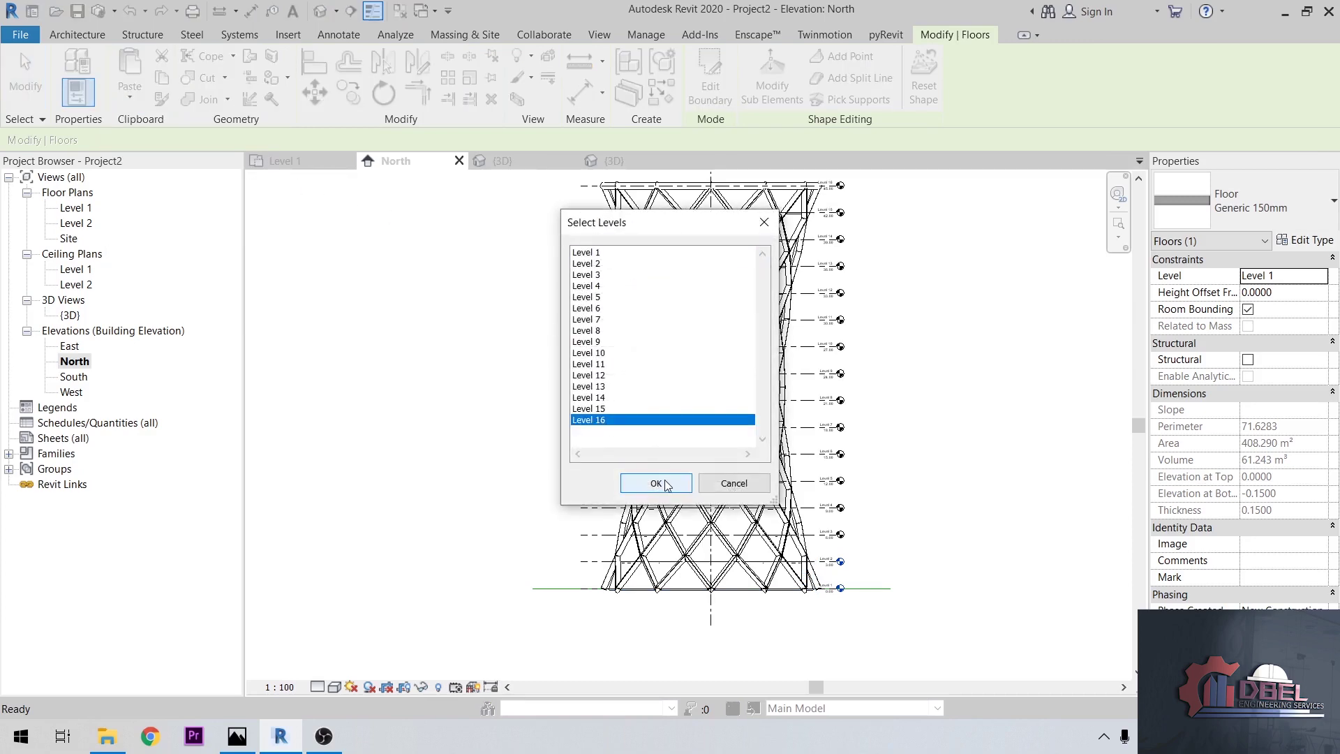
left_click(656, 483)
scroll(803, 185, "up", 4)
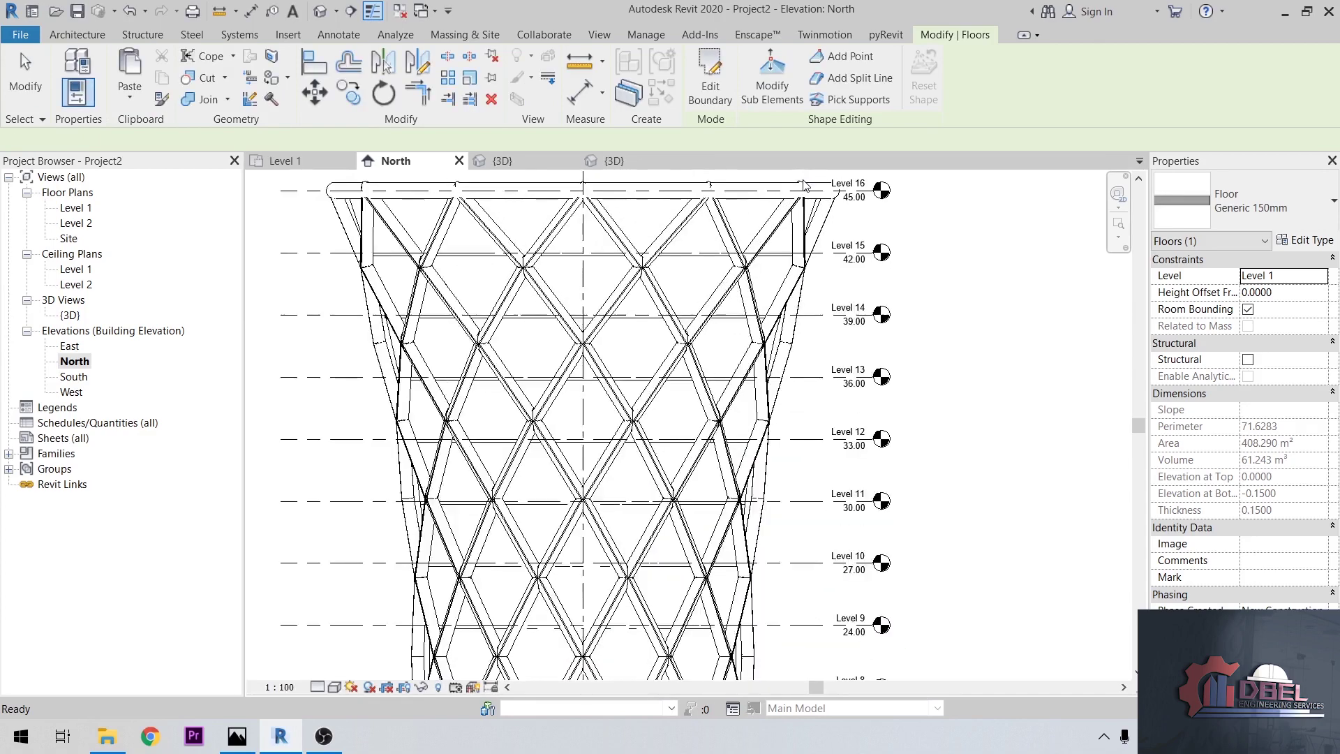
scroll(802, 195, "up", 3)
- Open the {3D} view, edit the Level 16 floor's boundary, and view it from TOP
double_click(70, 315)
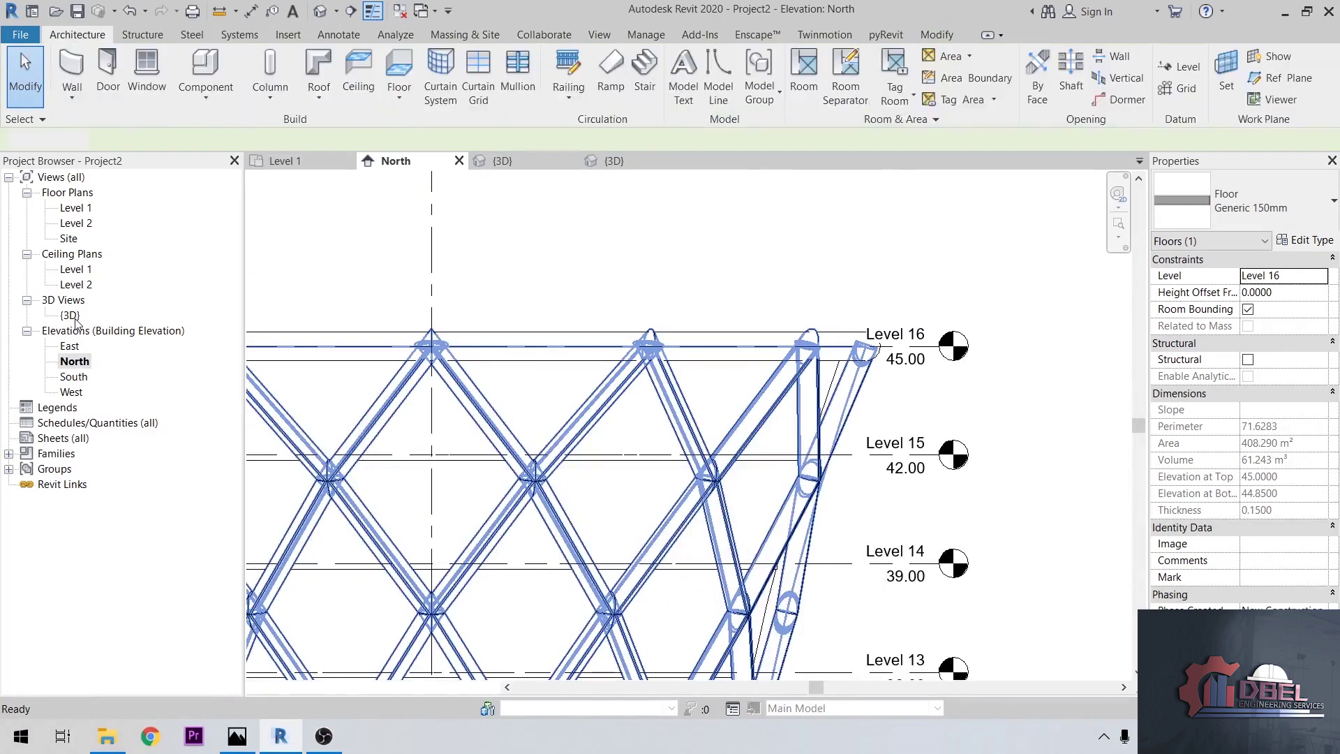
scroll(823, 332, "up", 3)
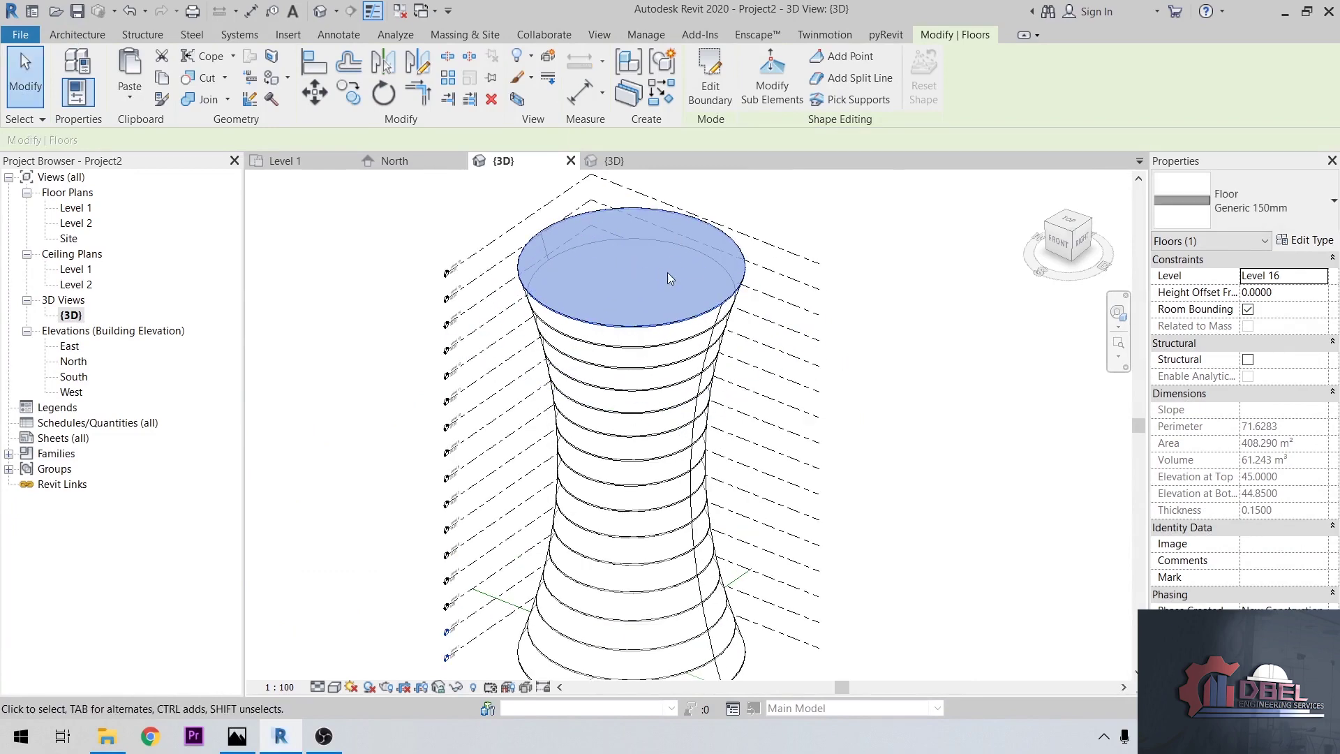
scroll(688, 279, "up", 2)
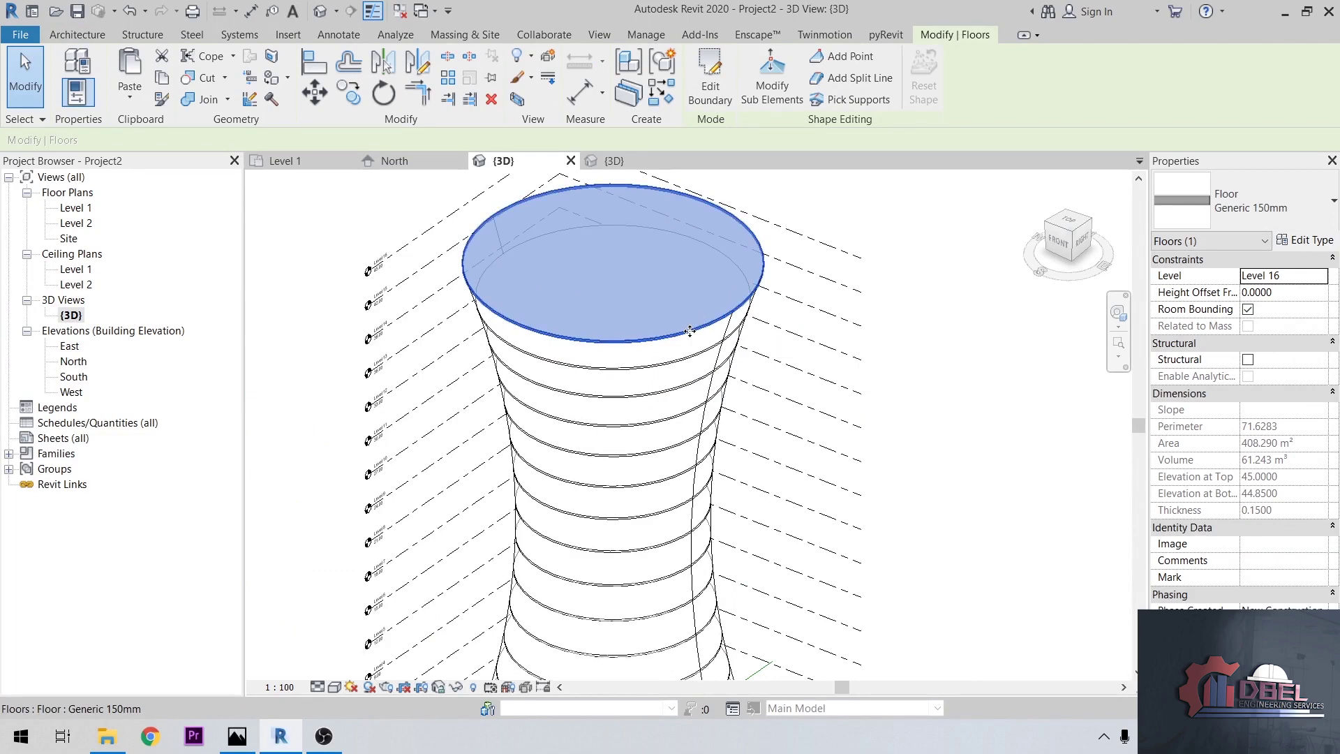
double_click(690, 331)
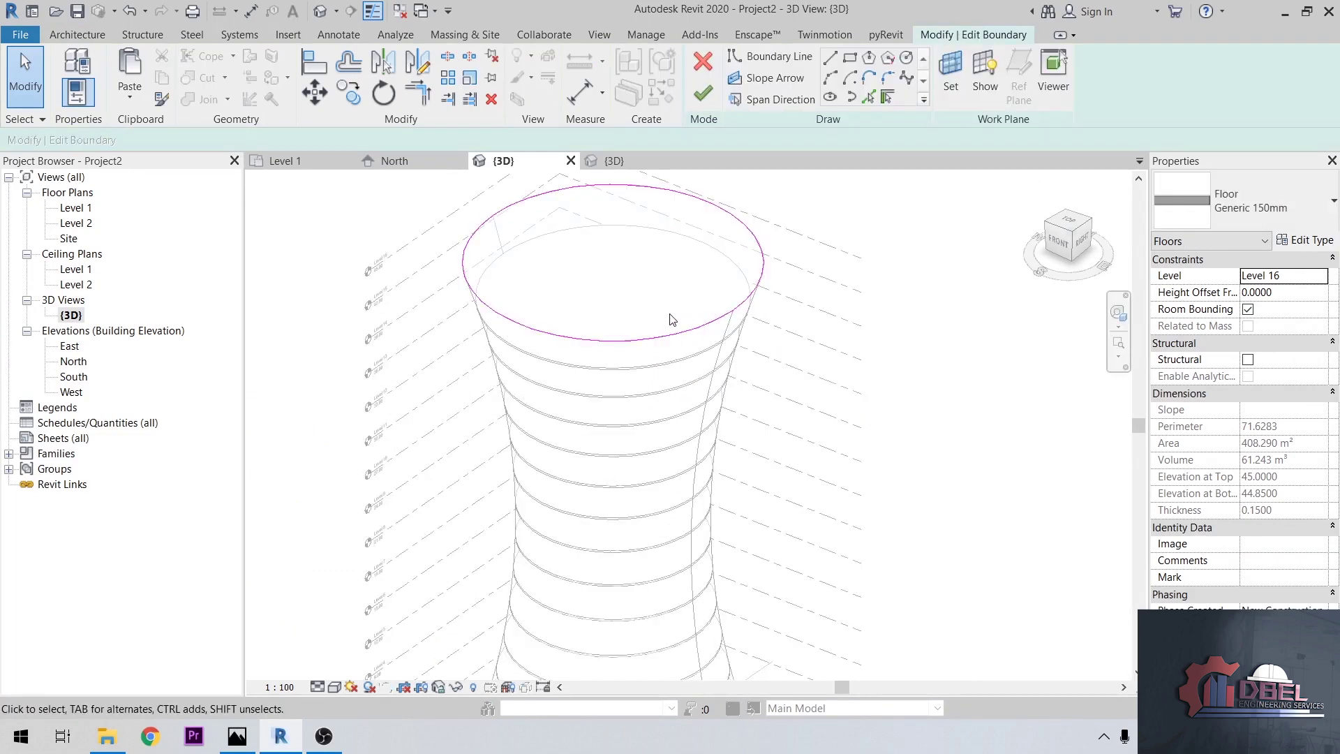
left_click(1068, 222)
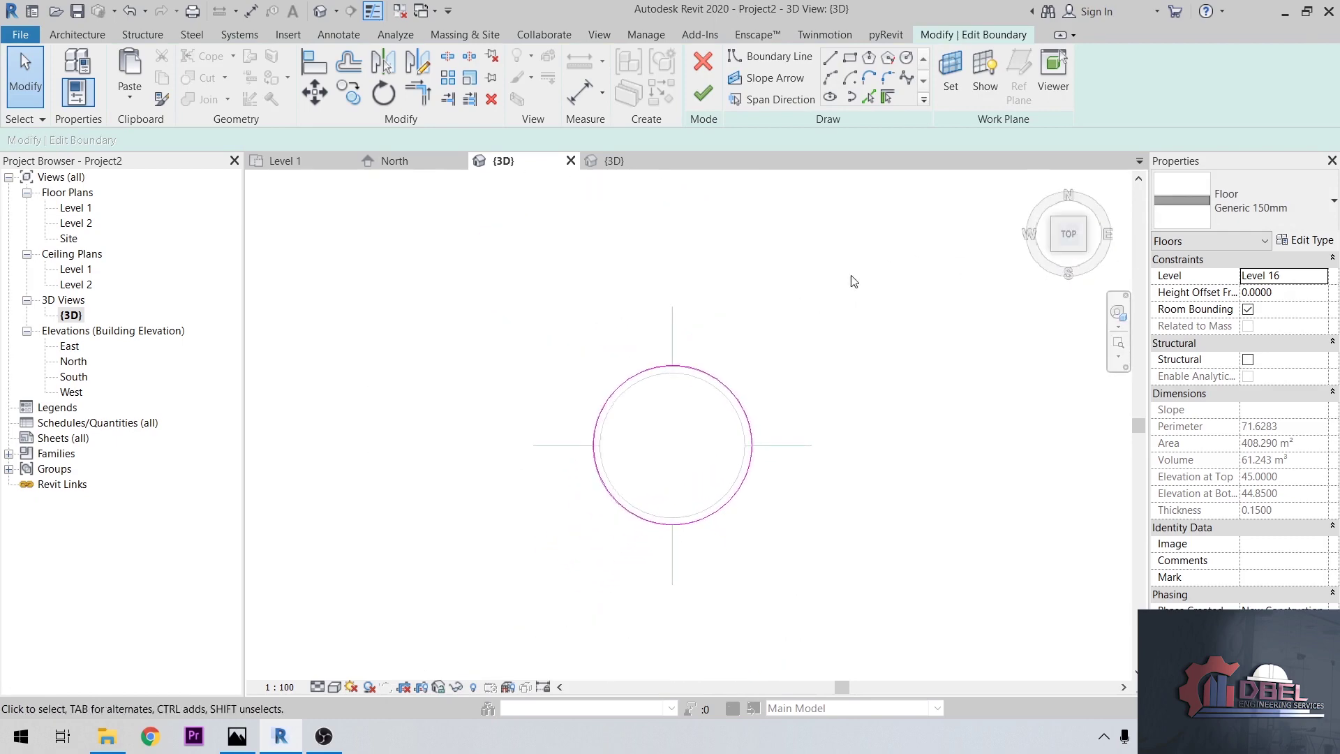
- Draw a 2-long boundary line at the rim edge and delete the circular outline
scroll(763, 434, "up", 4)
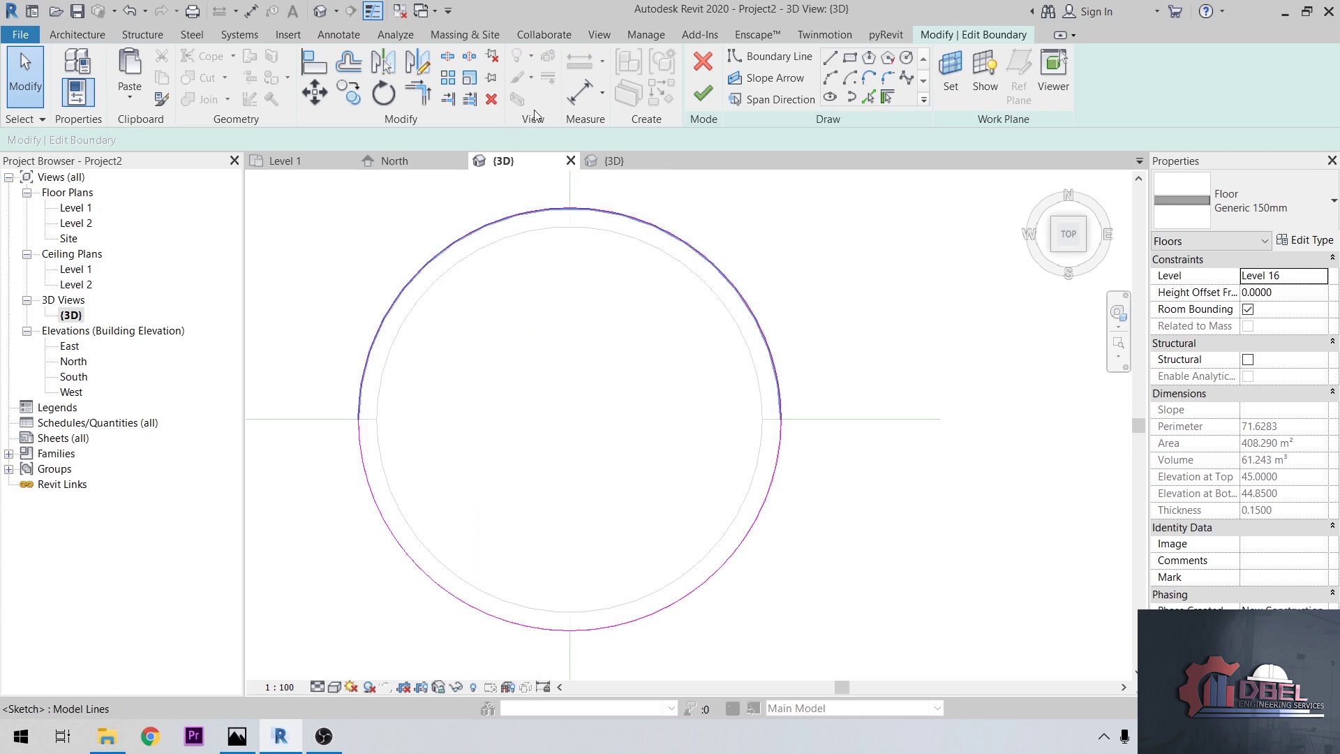
left_click(829, 59)
left_click(358, 419)
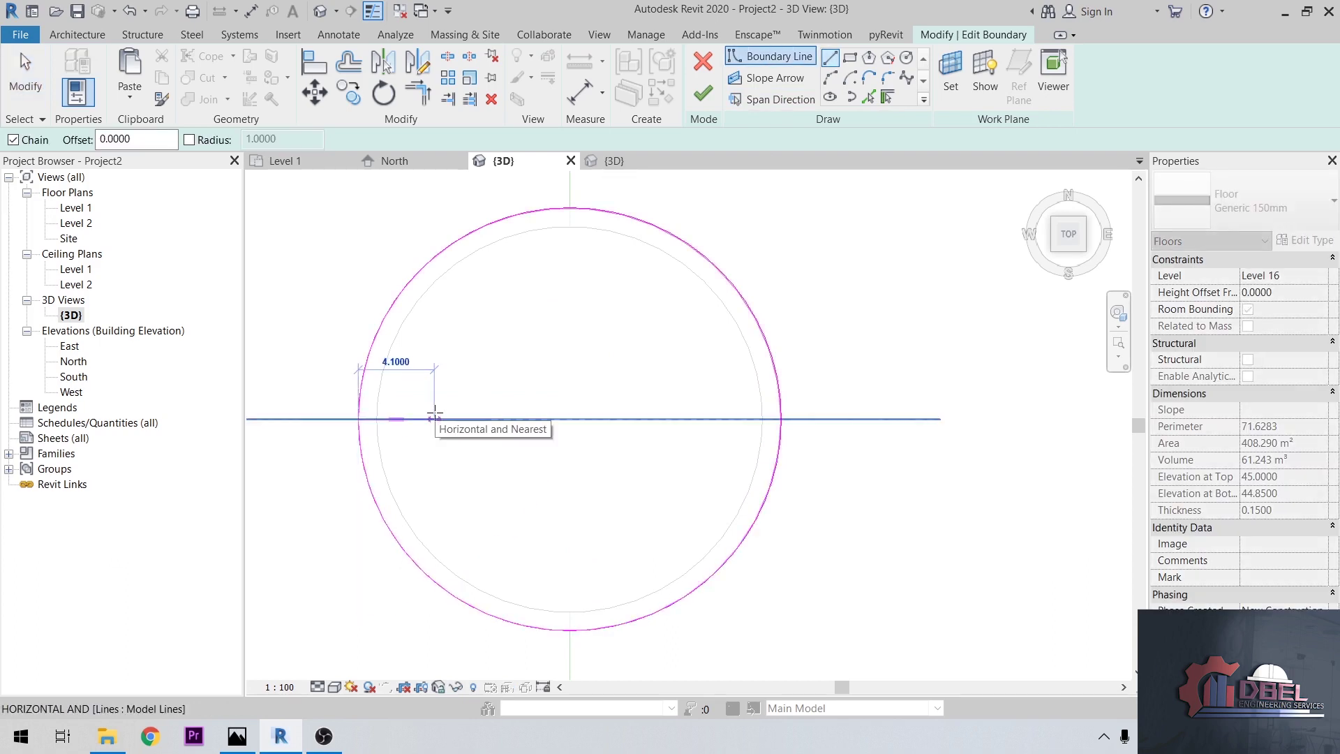
type("2")
key("Return")
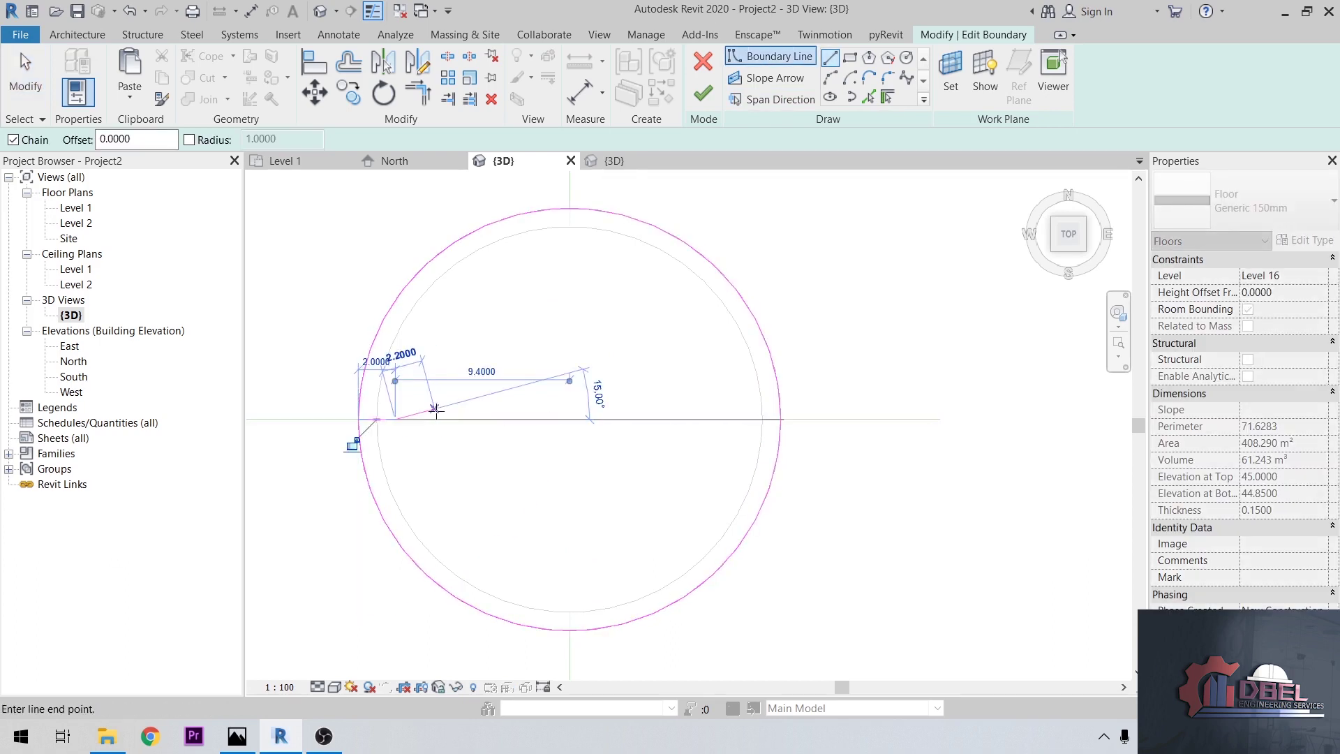
key("Escape")
key("Escape")
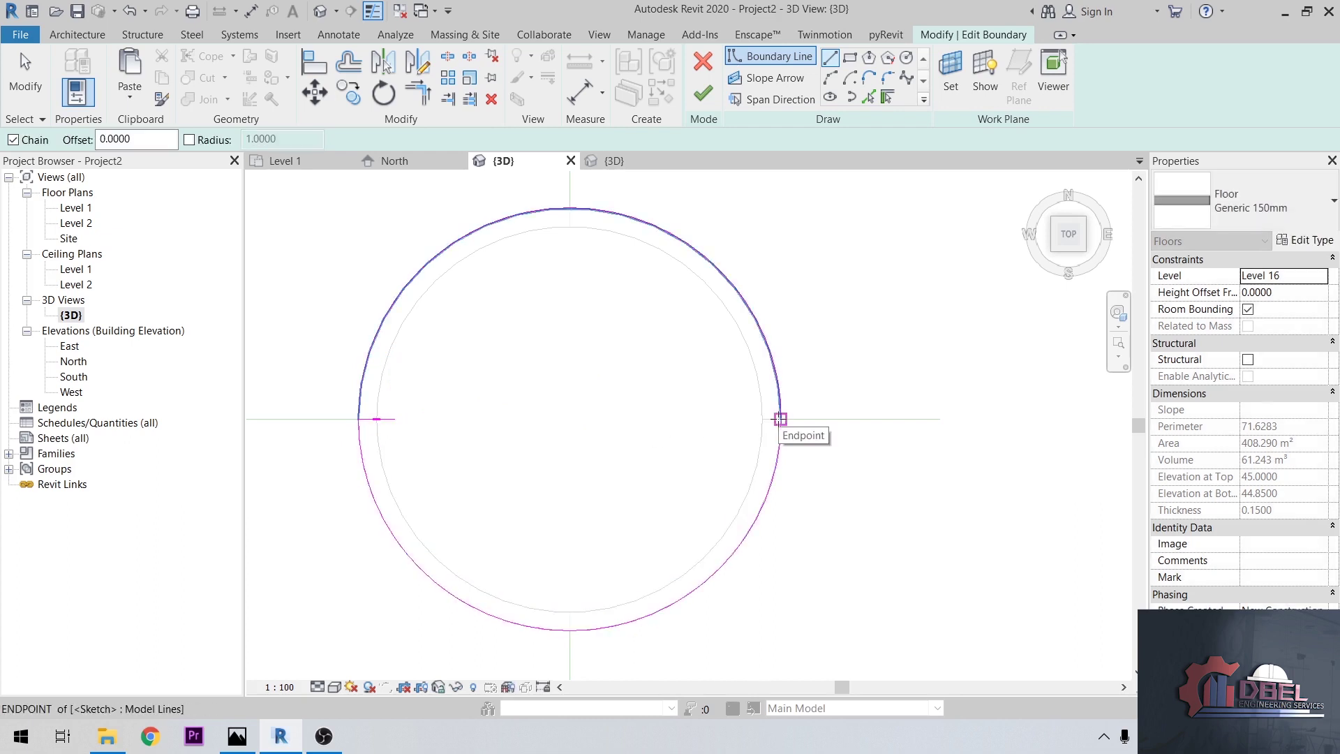
left_click(763, 419)
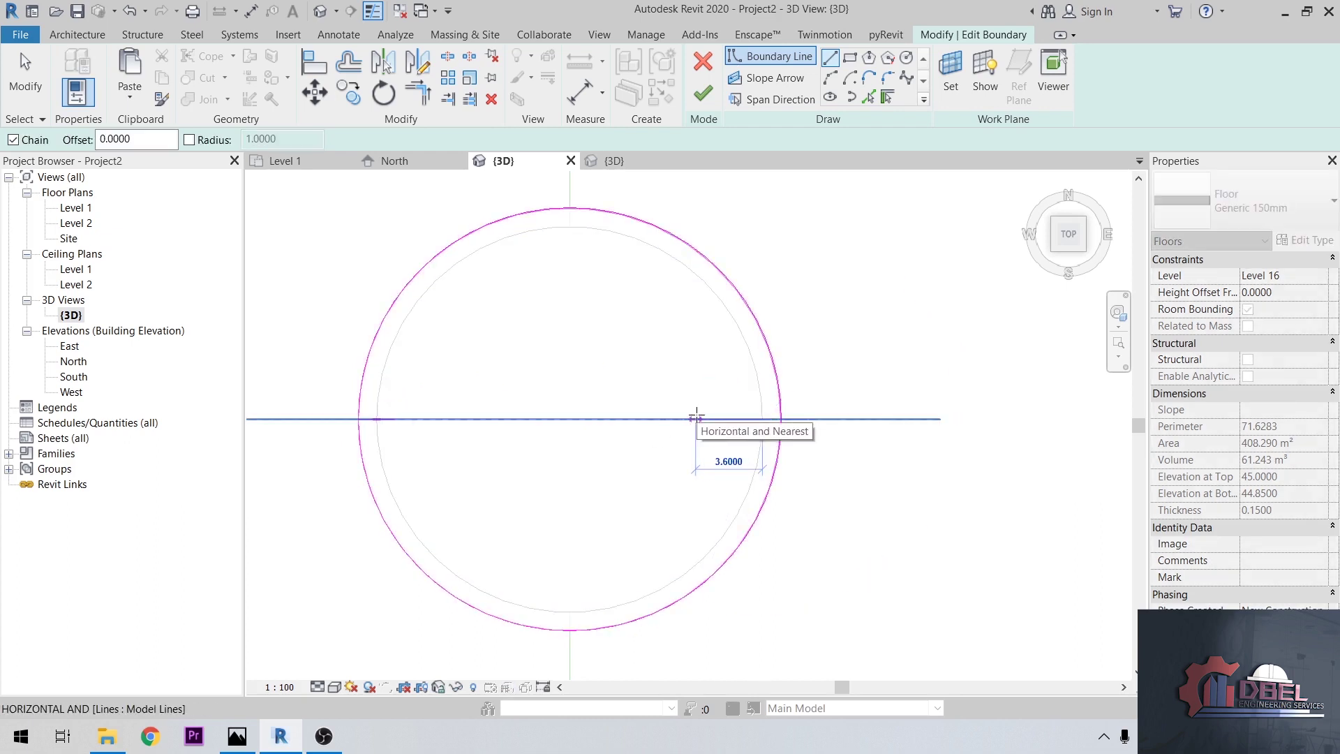
key("Escape")
key("Escape")
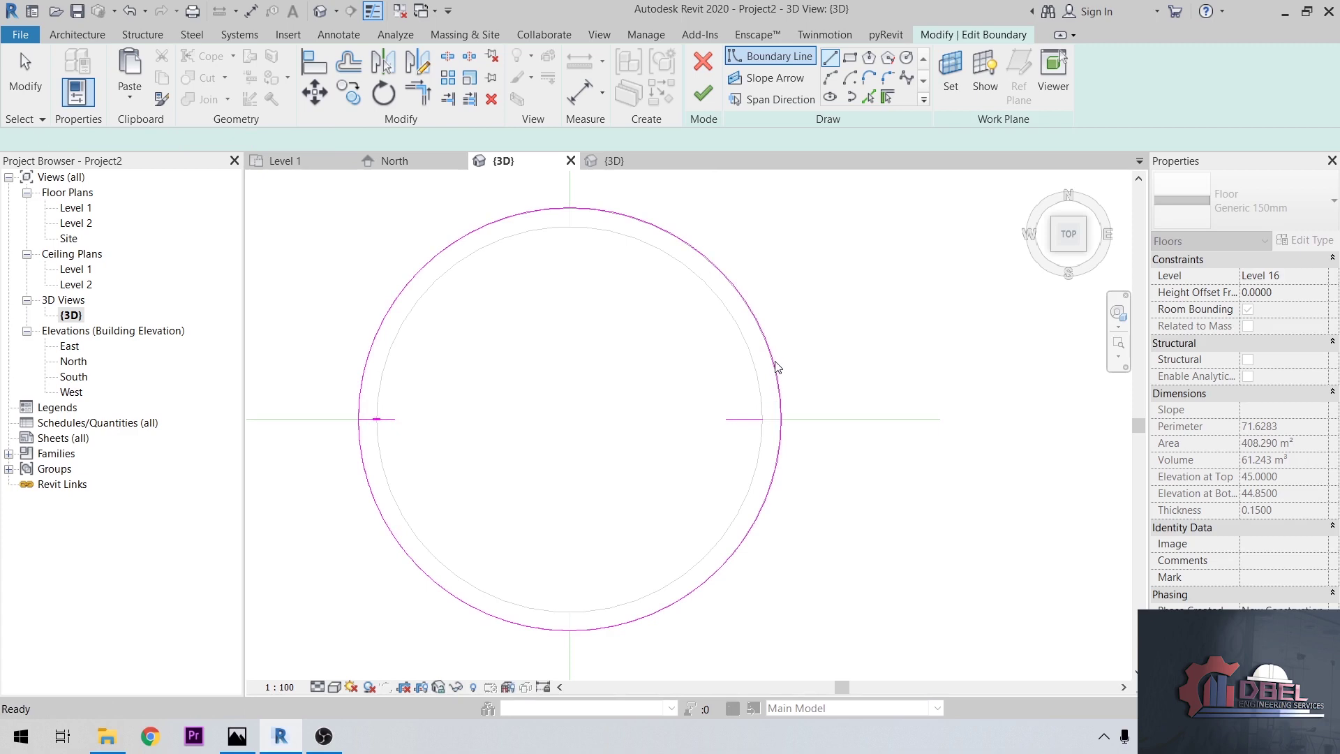
left_click(775, 360)
key("Delete")
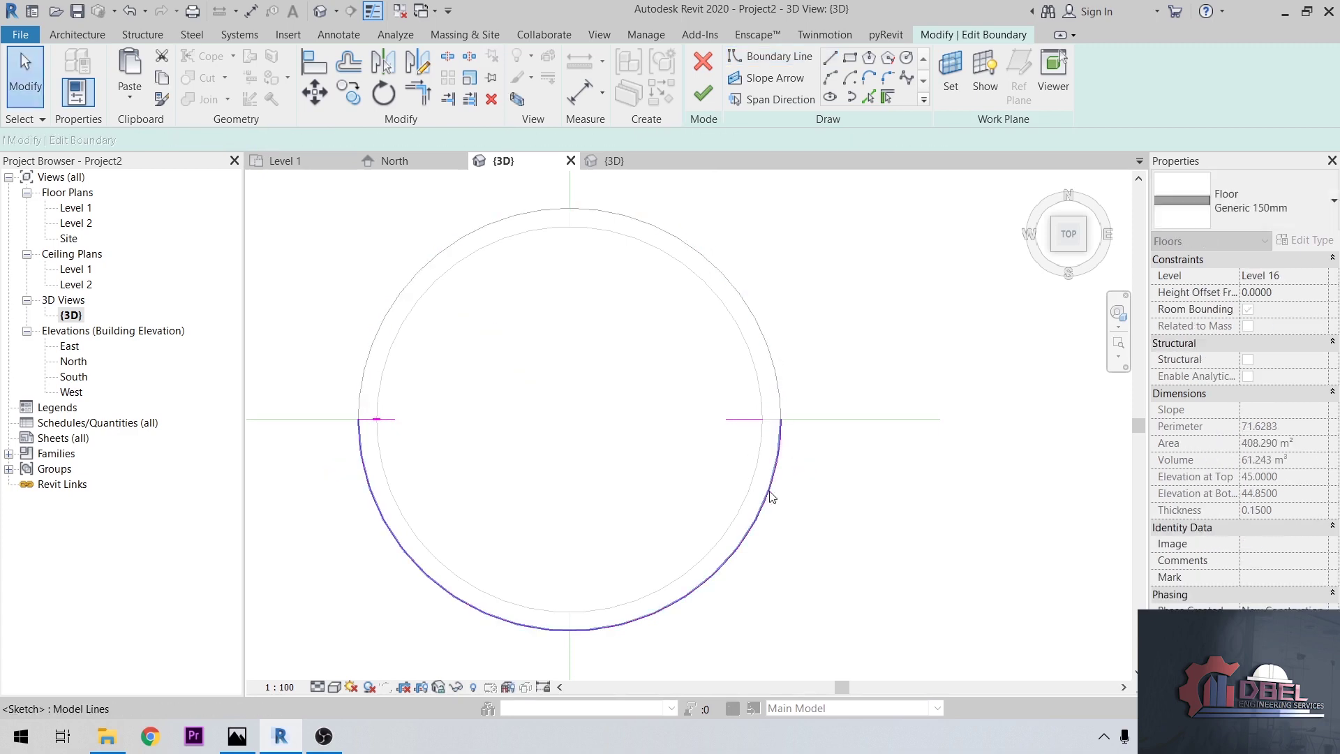
- Close the strip with outer and inner half-circle arcs, finish the floor, and orbit to check
left_click(829, 77)
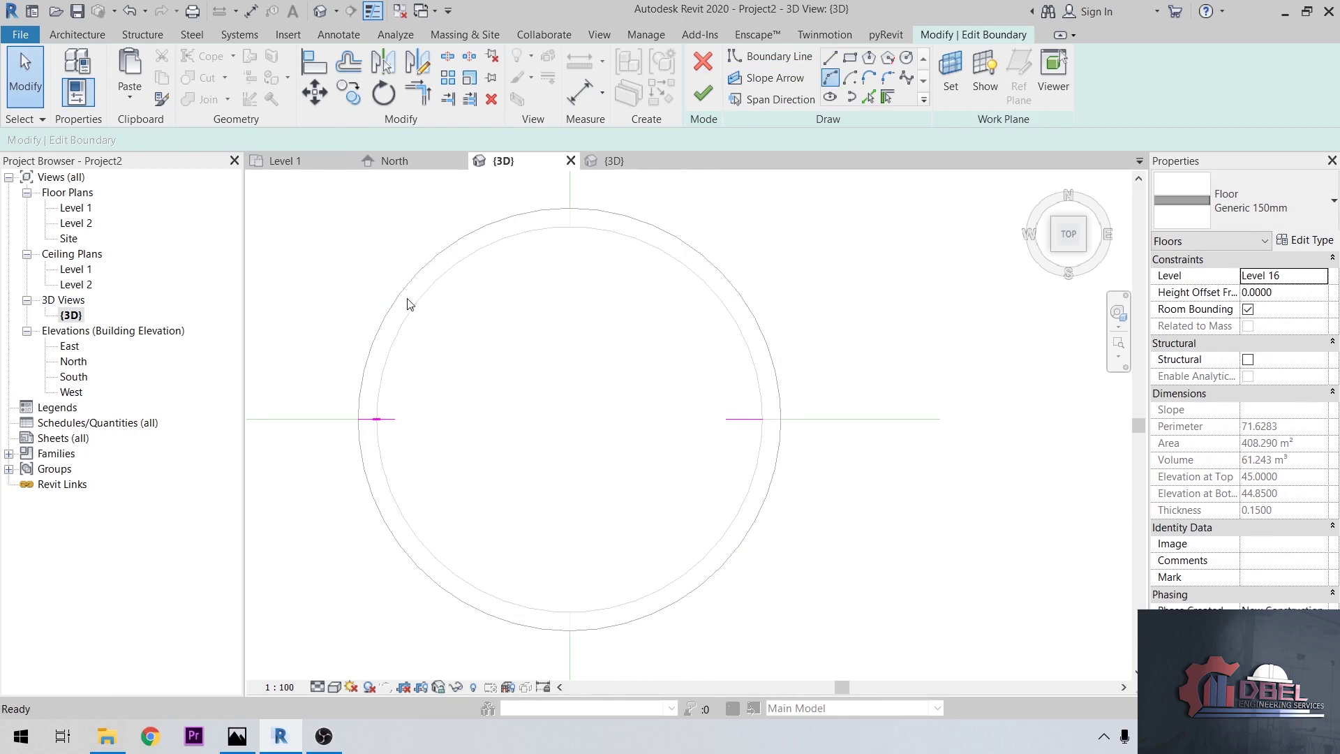
left_click(358, 419)
left_click(762, 419)
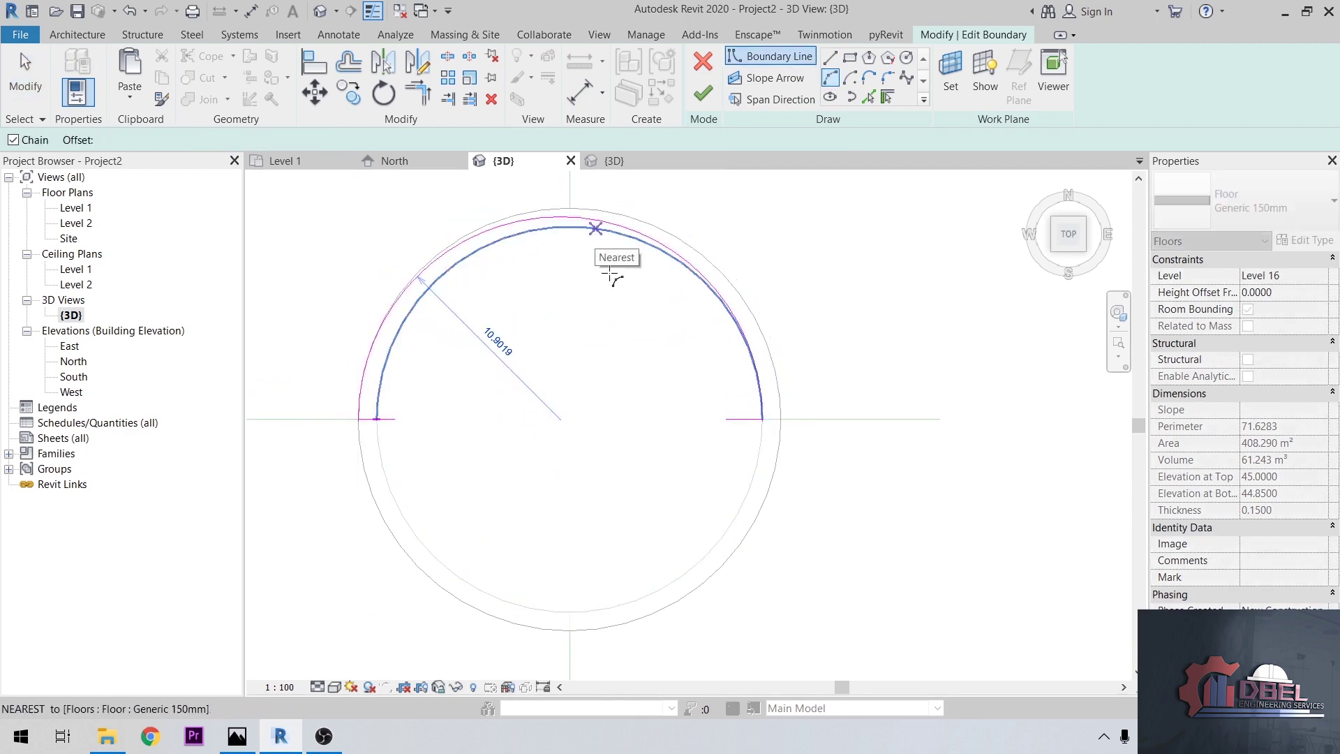
left_click(598, 233)
left_click(762, 418)
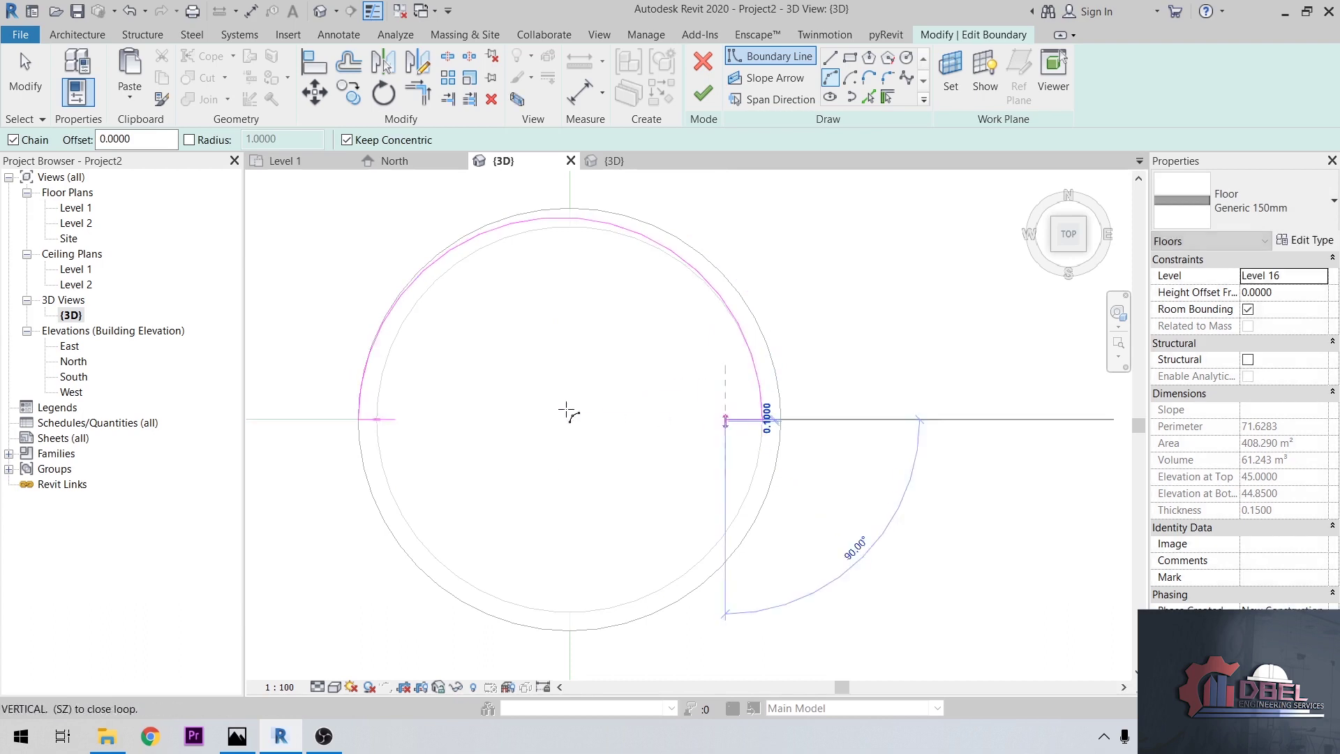
left_click(395, 419)
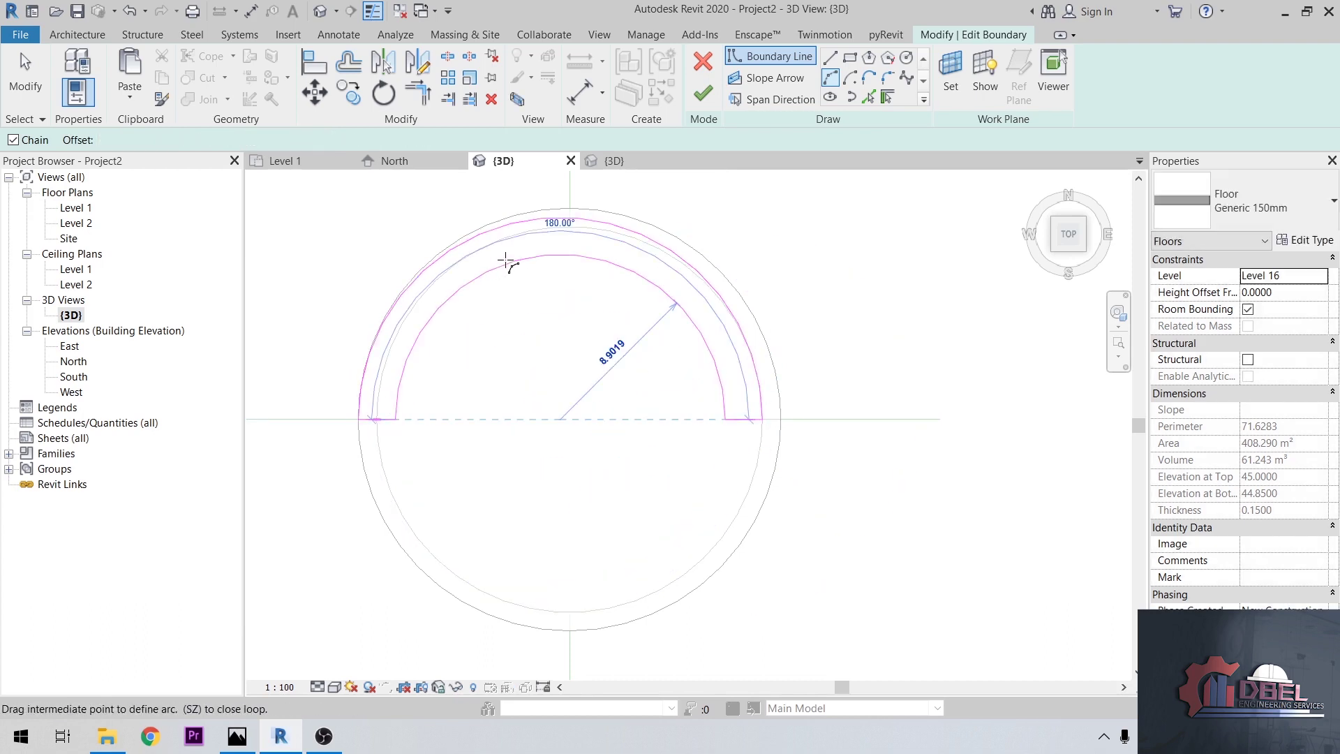
left_click(515, 259)
left_click(703, 93)
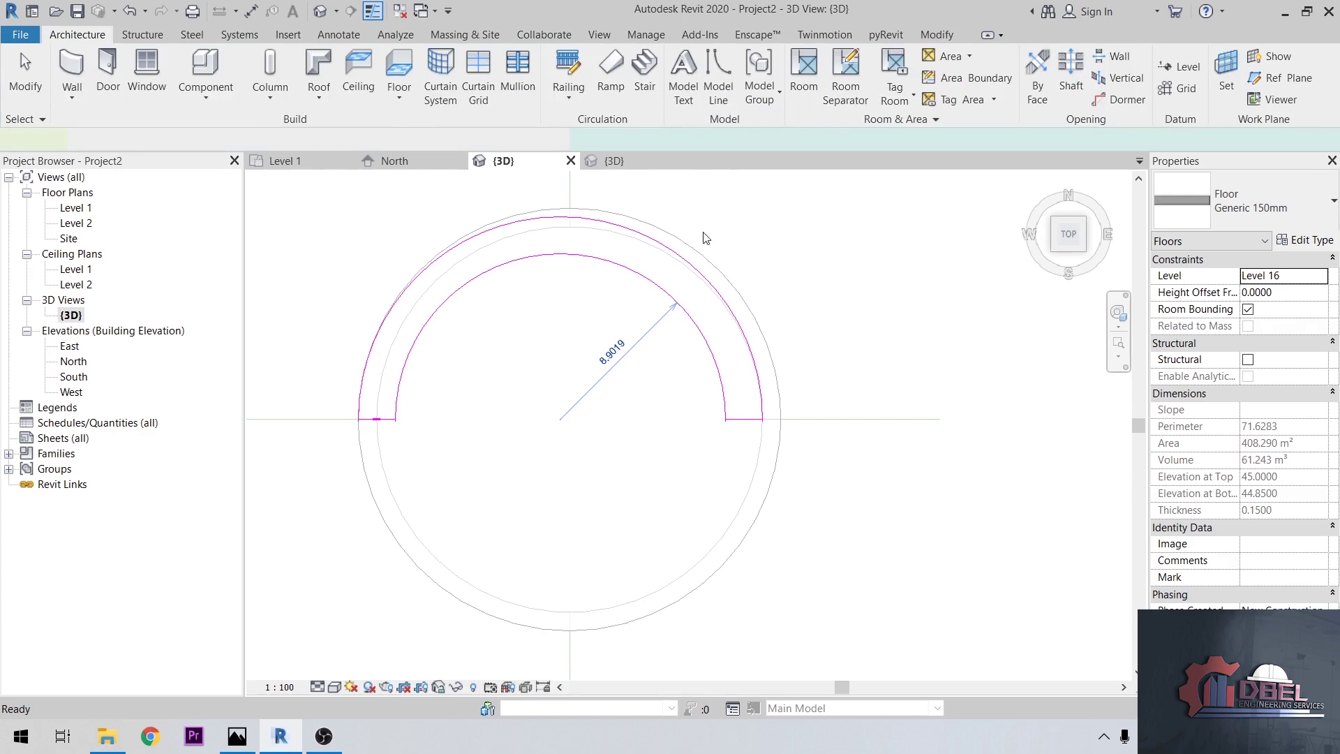
middle_click_drag(733, 270, 940, 301, "shift")
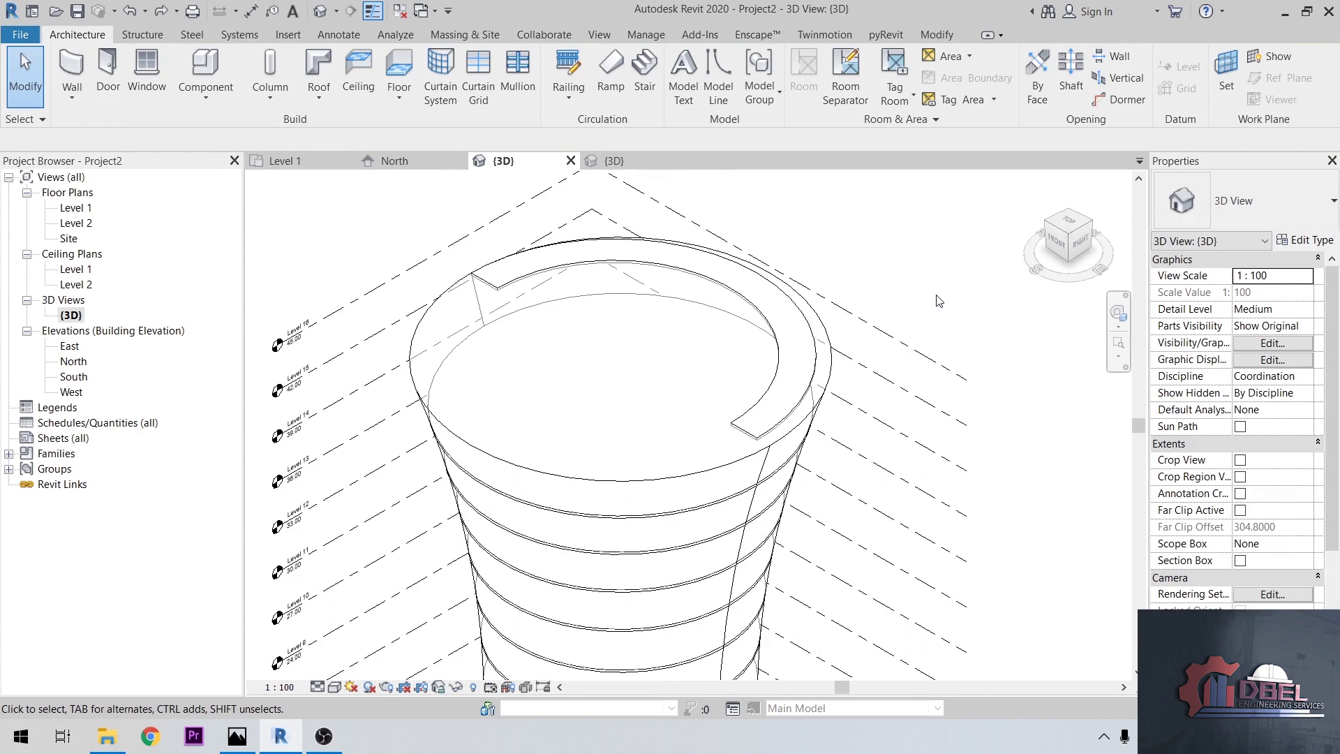
- Edit the Level 15 floor boundary and draw a 2-unit line at the right arc end
double_click(687, 511)
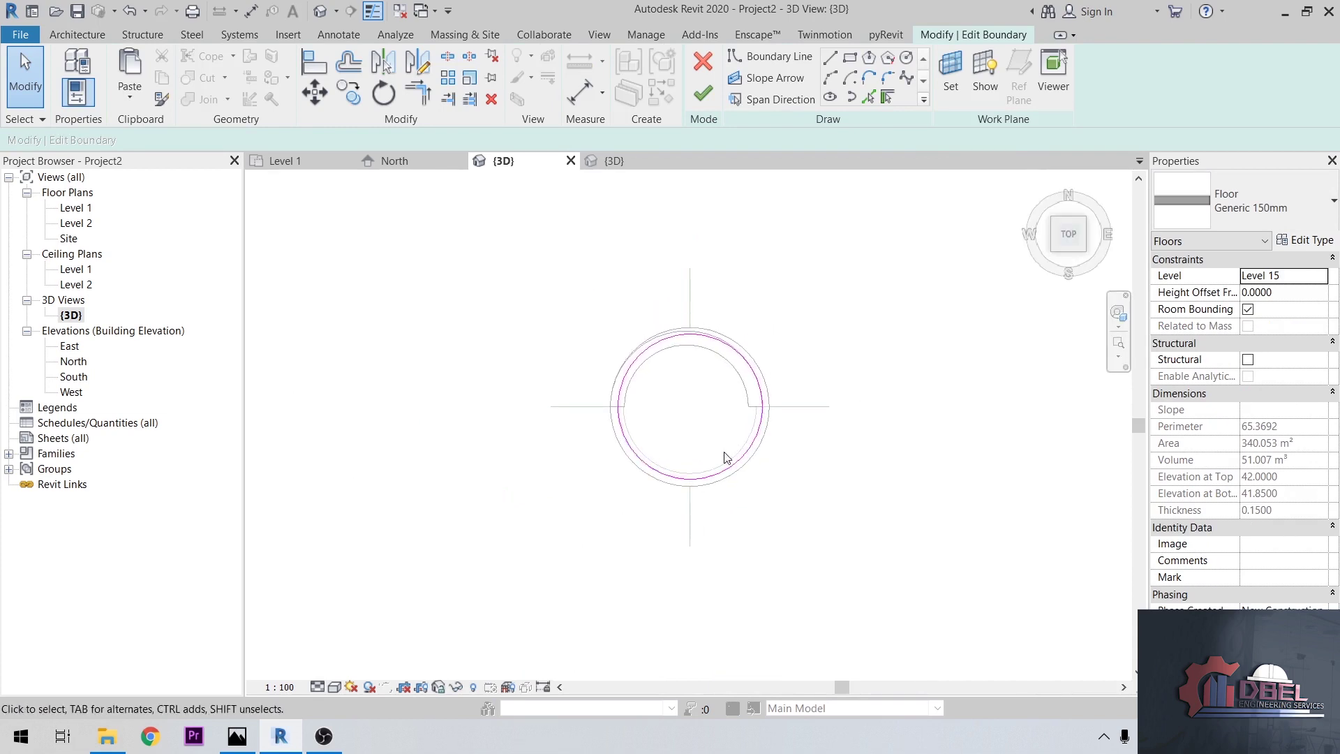
scroll(743, 450, "up", 1)
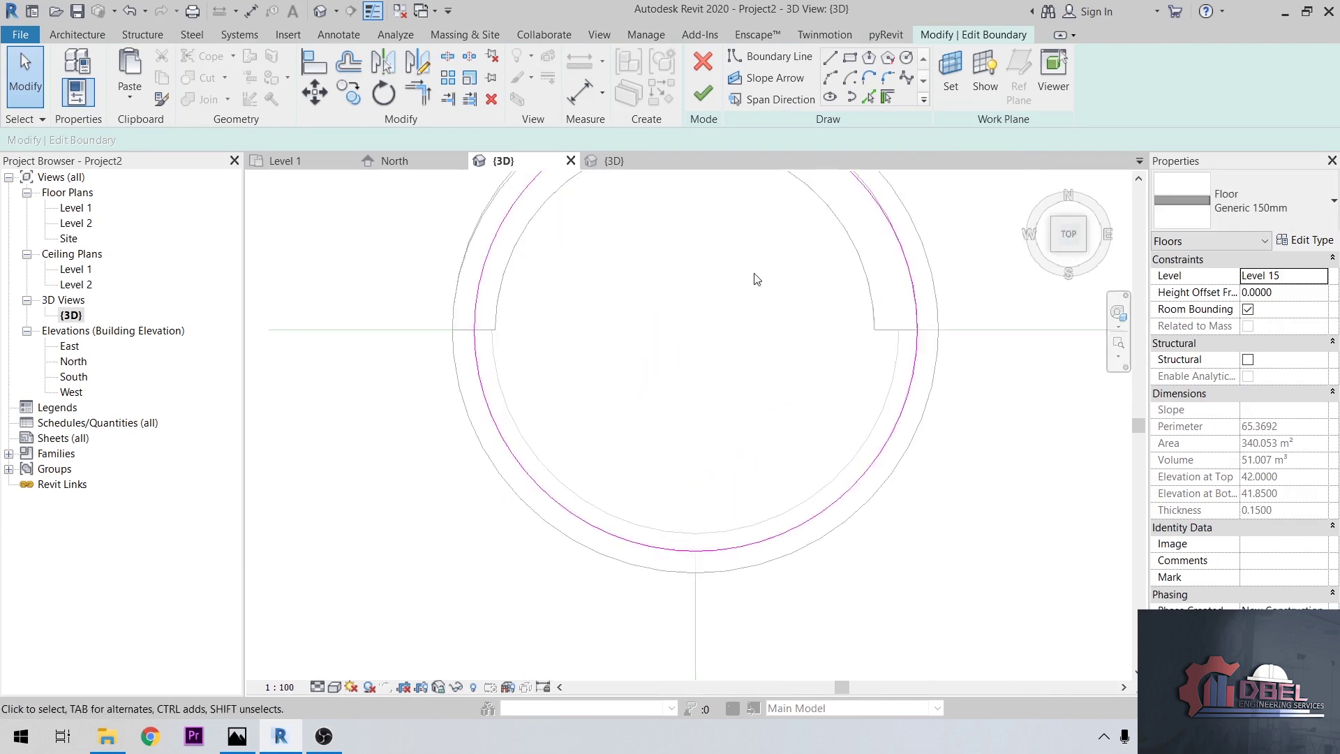
left_click(830, 59)
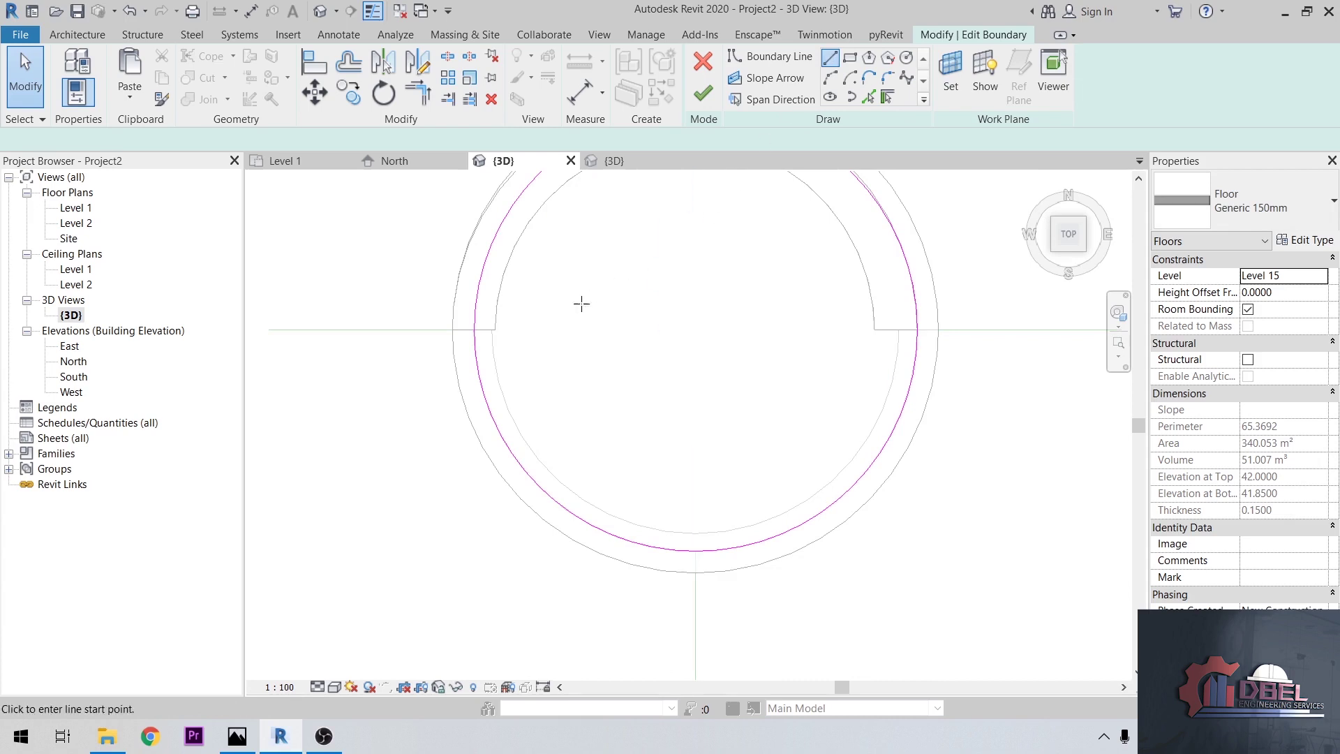
left_click(917, 330)
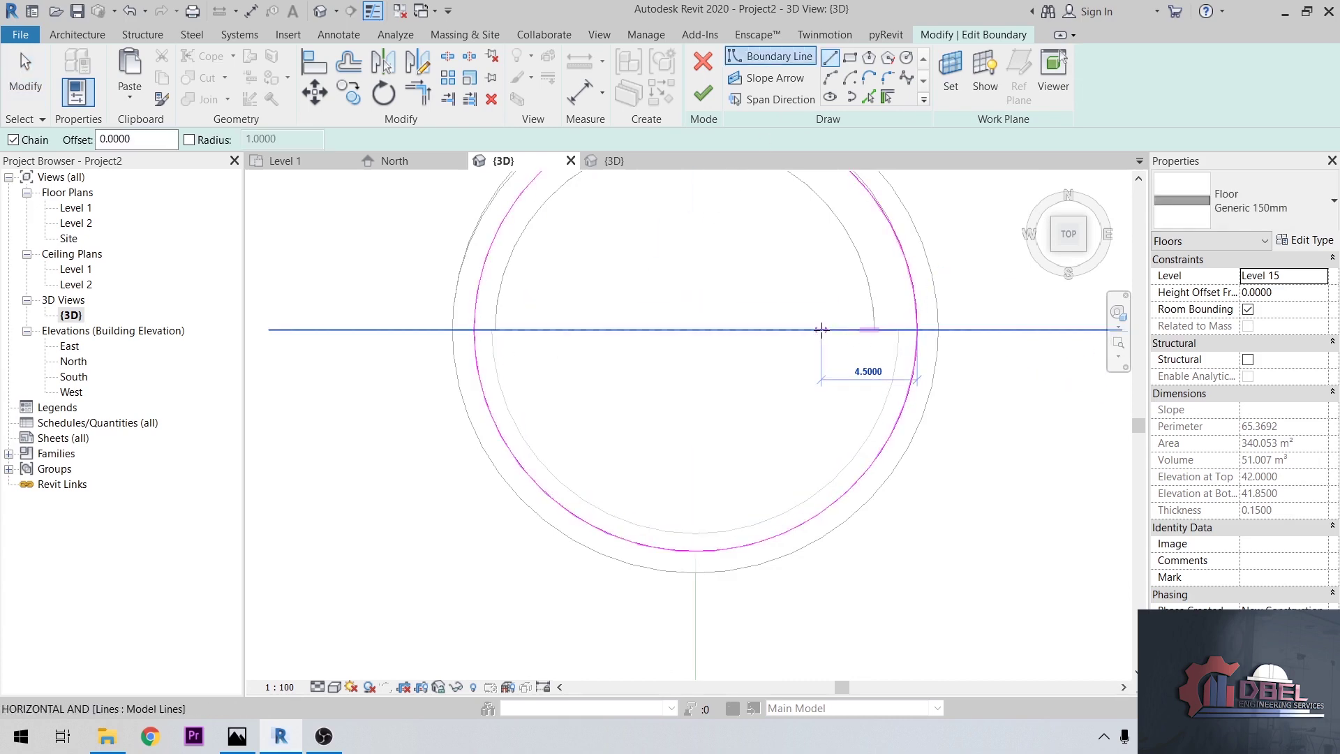
type("2")
key("Return")
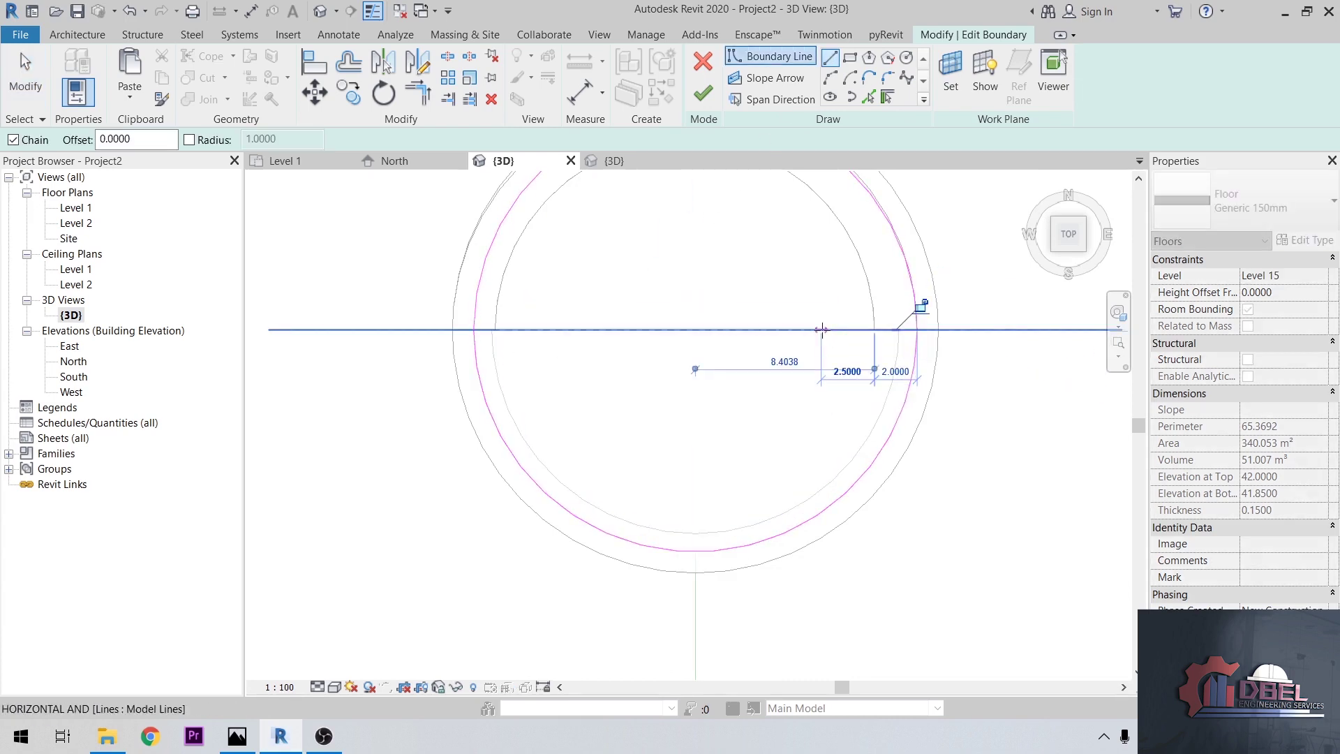
key("Escape")
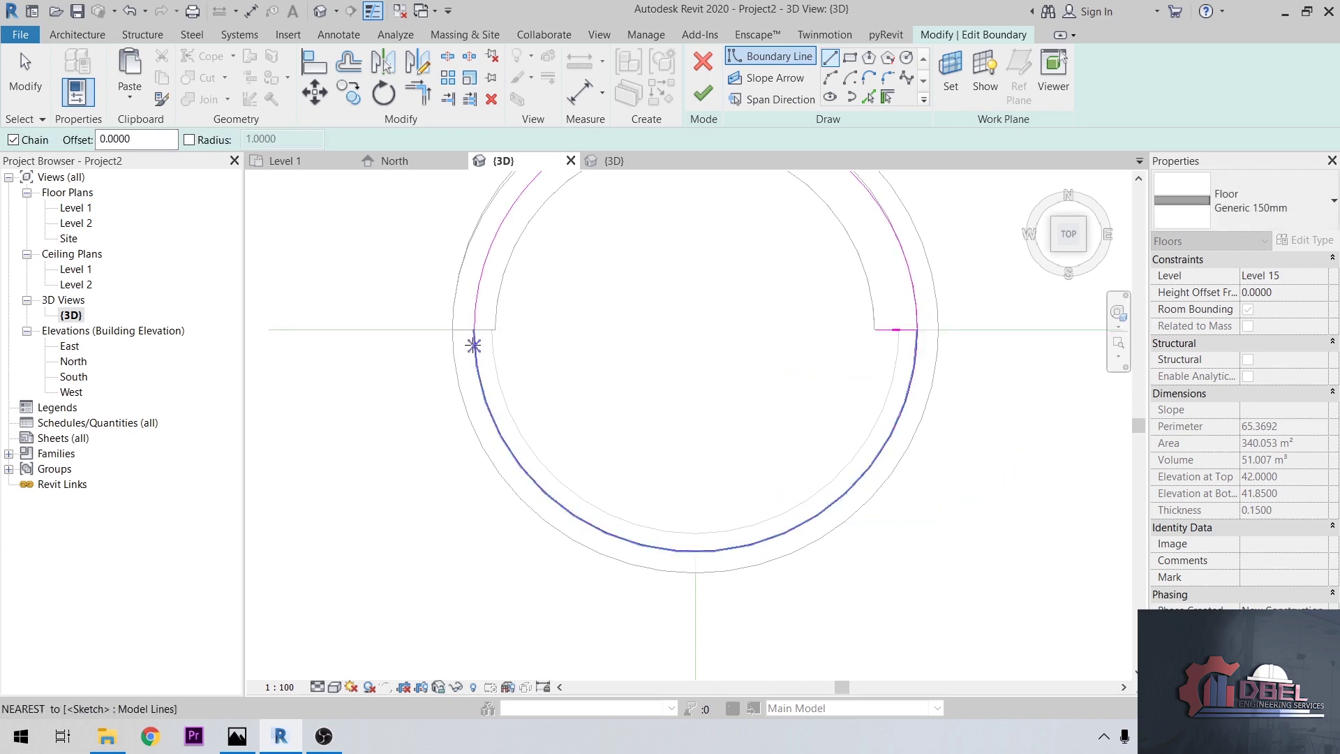
key("Escape")
- Draw a matching 2-unit boundary line at the circle's left end
scroll(481, 329, "up", 2)
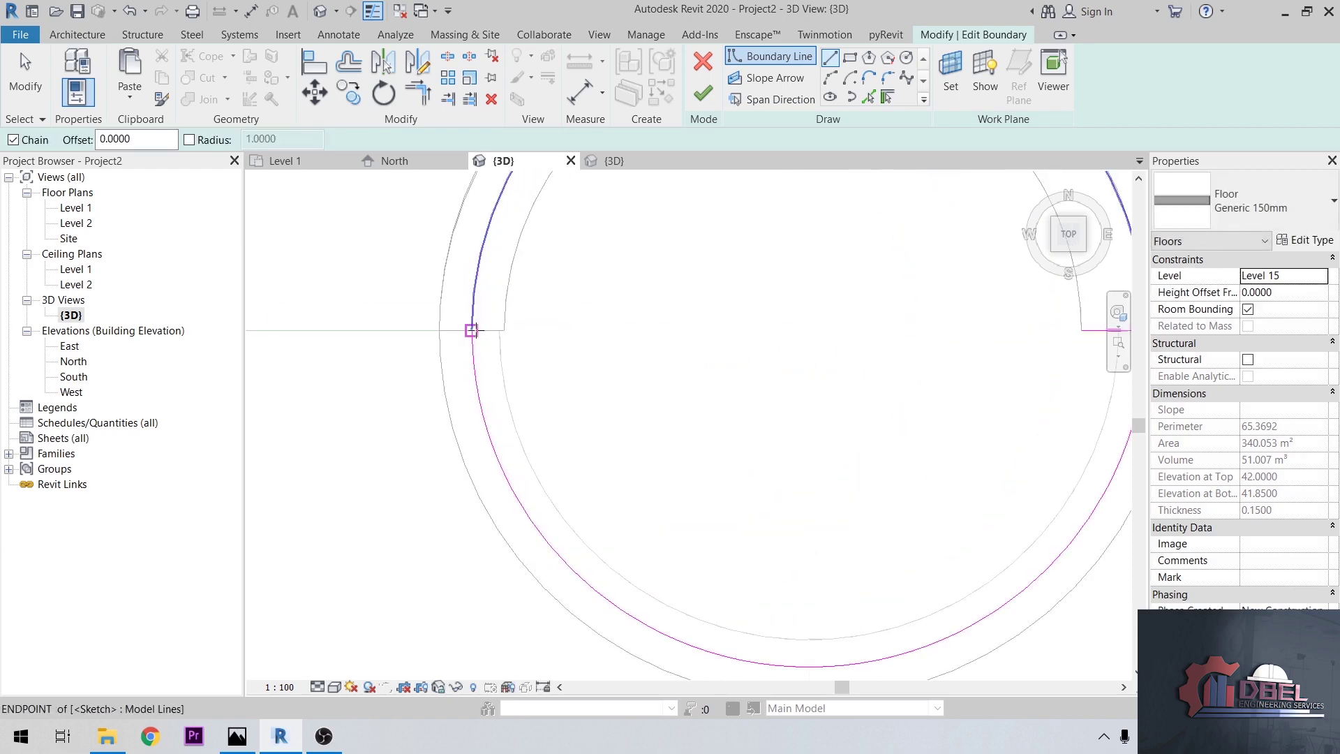
left_click(499, 330)
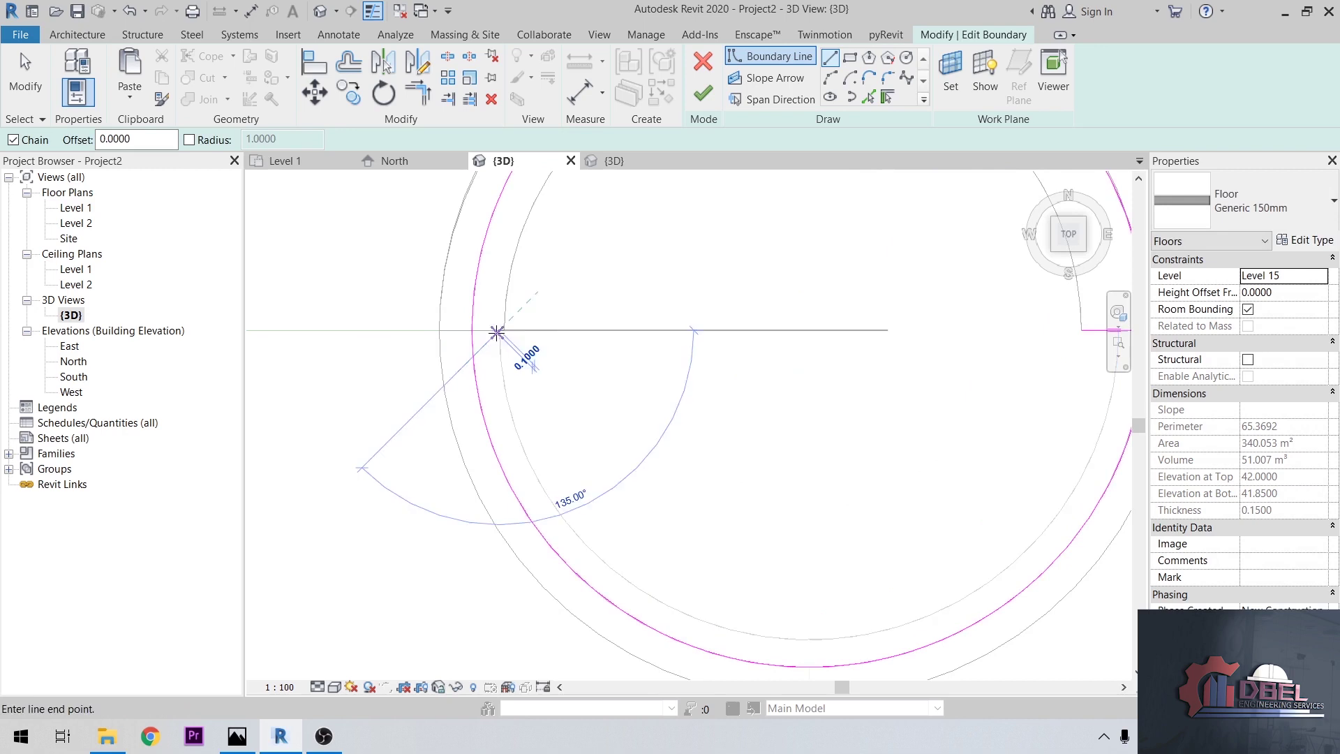
type("2")
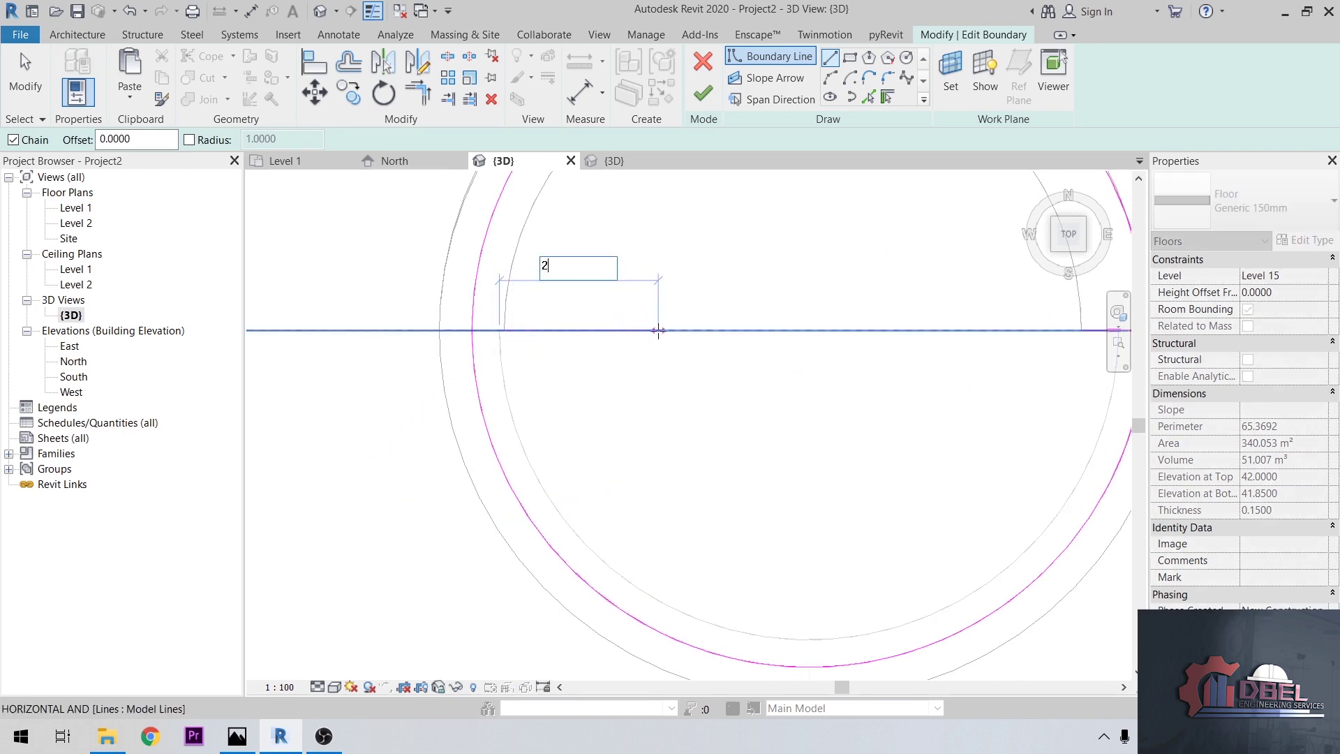
key("Return")
key("Escape")
scroll(645, 342, "down", 2)
key("Escape")
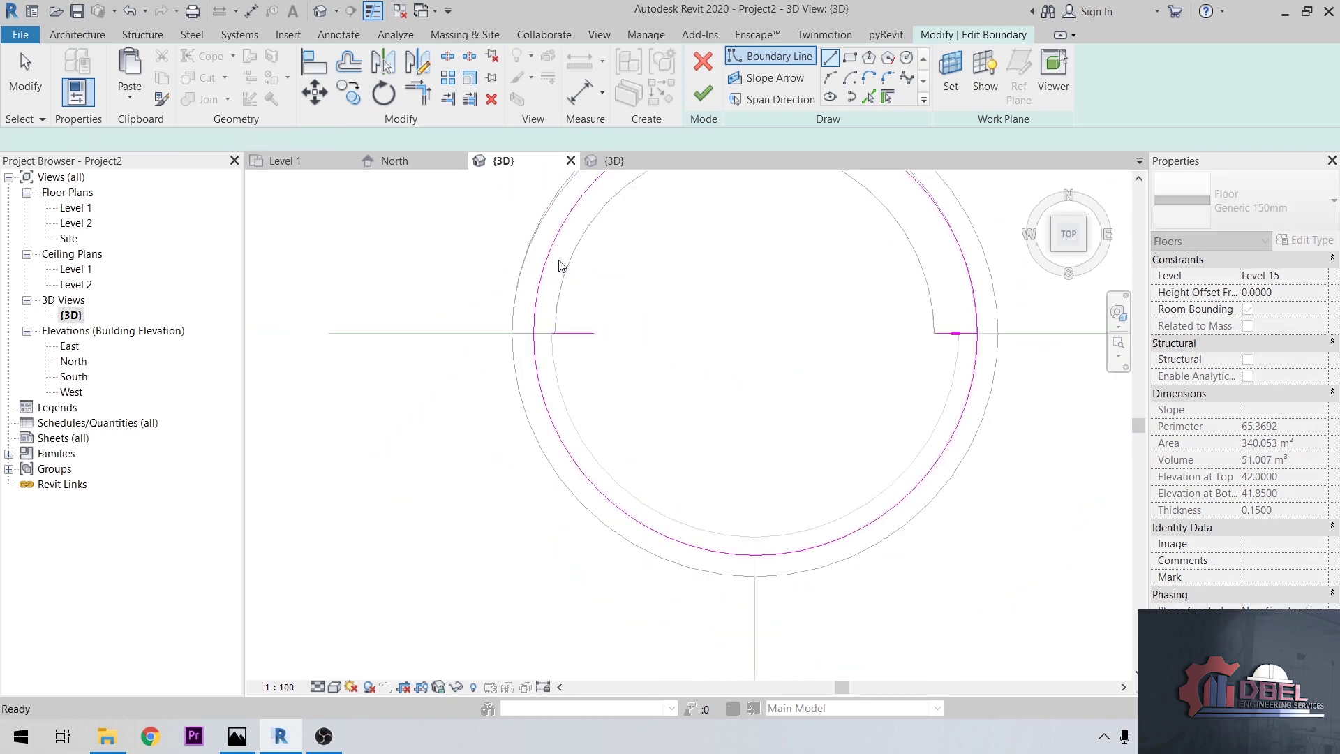
- Delete the old upper and lower boundary arcs
left_click(554, 240)
key("Delete")
left_click(538, 421)
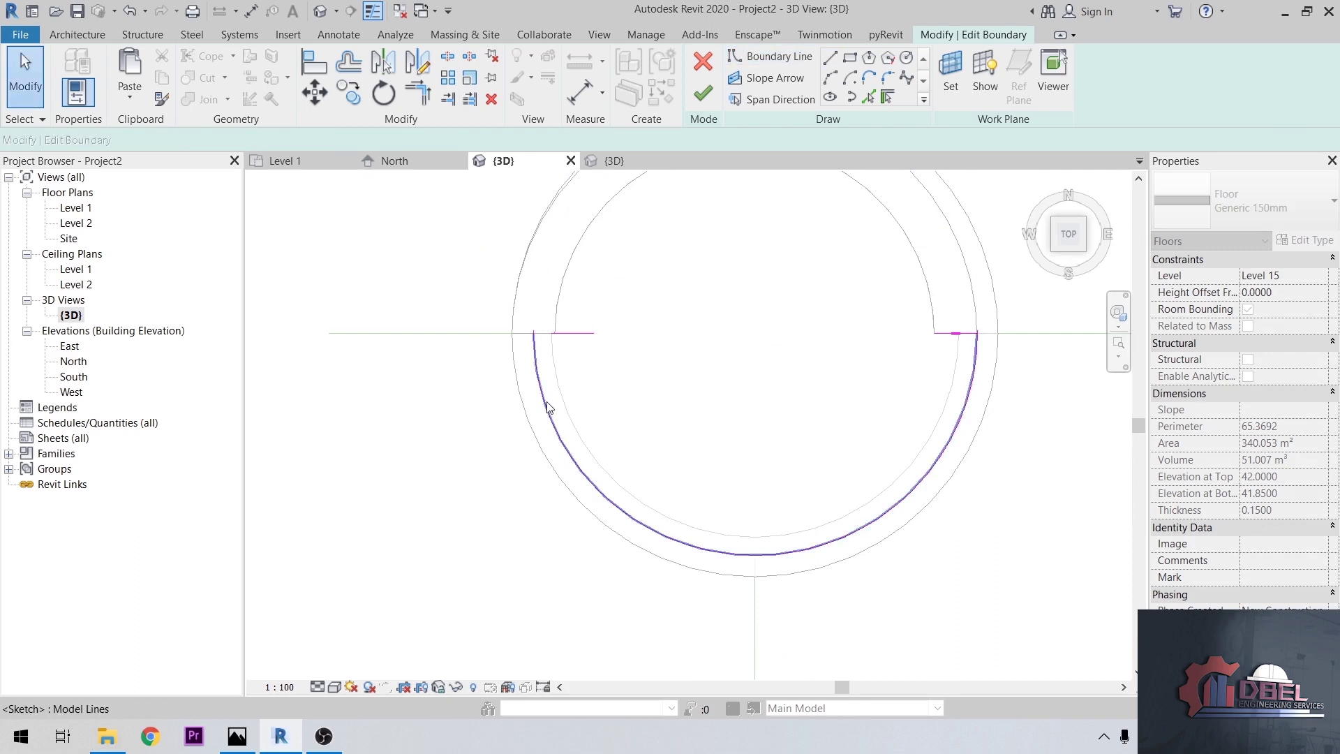
key("Delete")
- Draw start-end-radius outer and inner semicircular arcs closing the half ring, then finish the floor
left_click(830, 80)
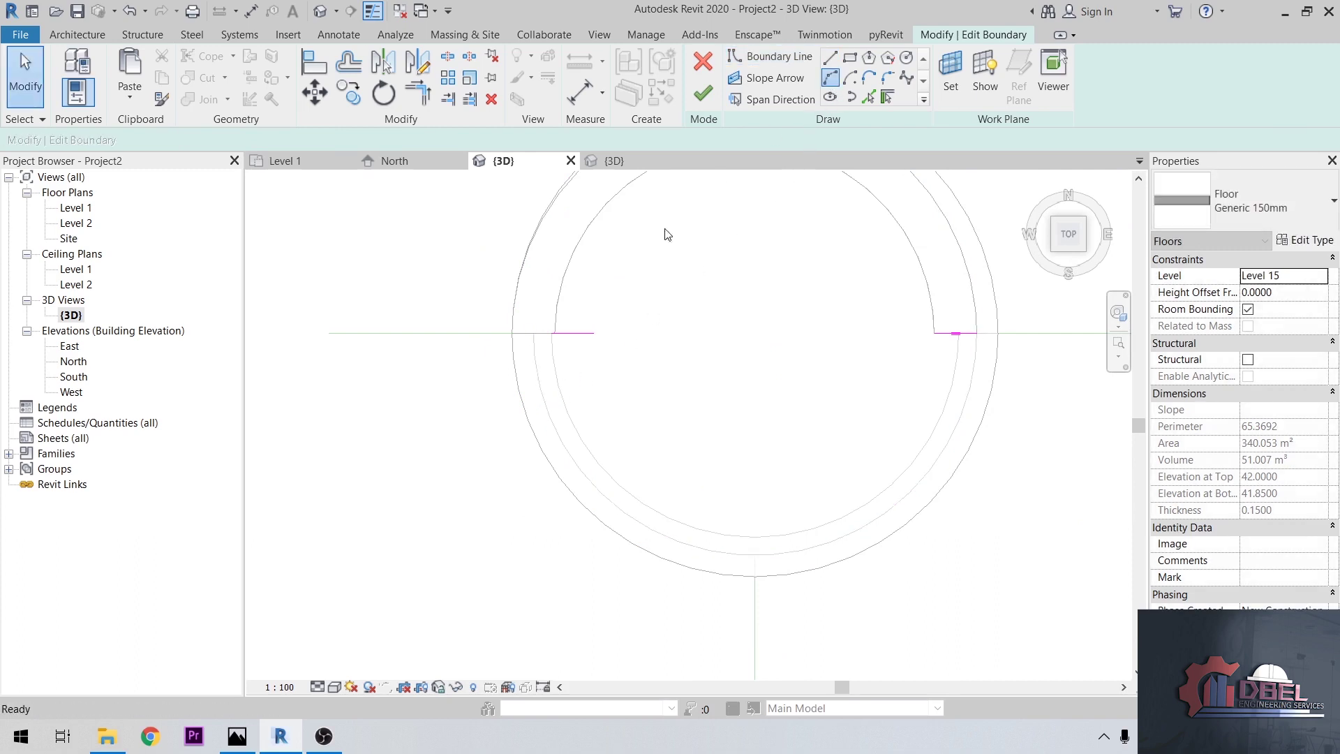
left_click(551, 333)
left_click(976, 333)
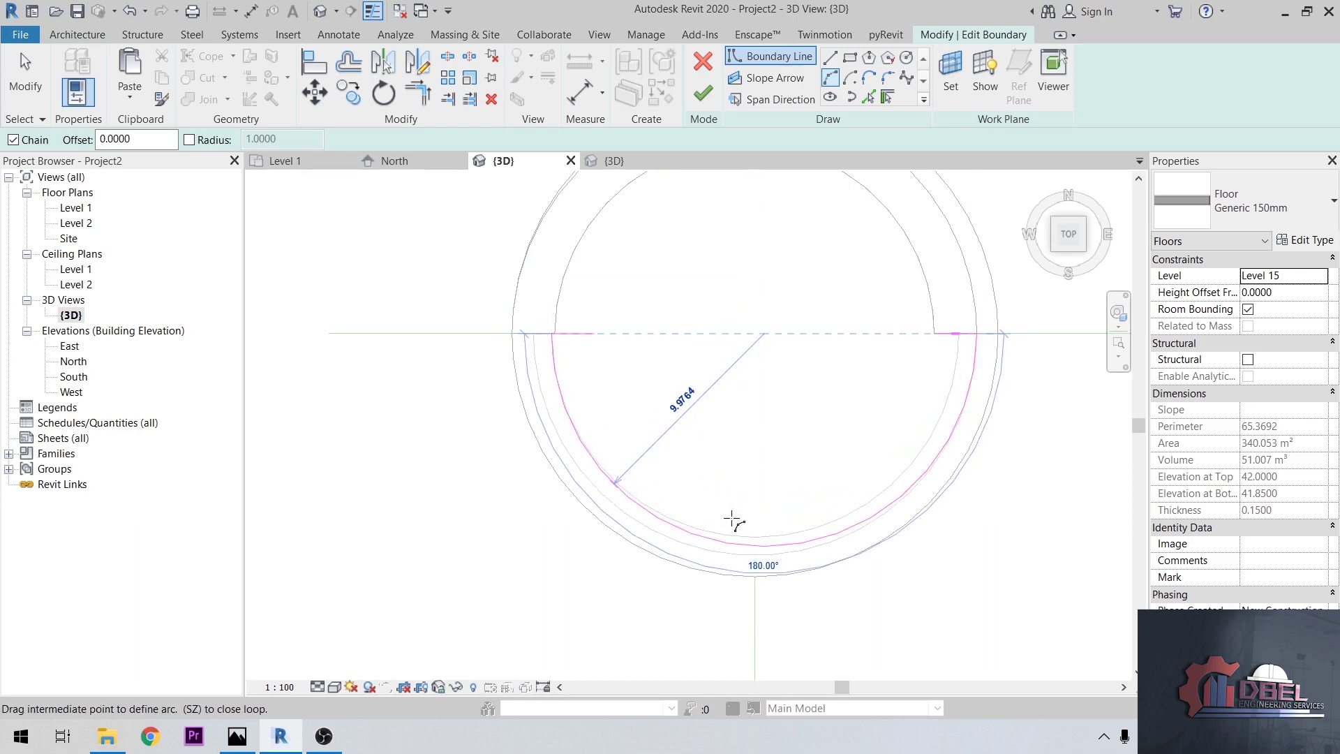
left_click(739, 536)
left_click(595, 333)
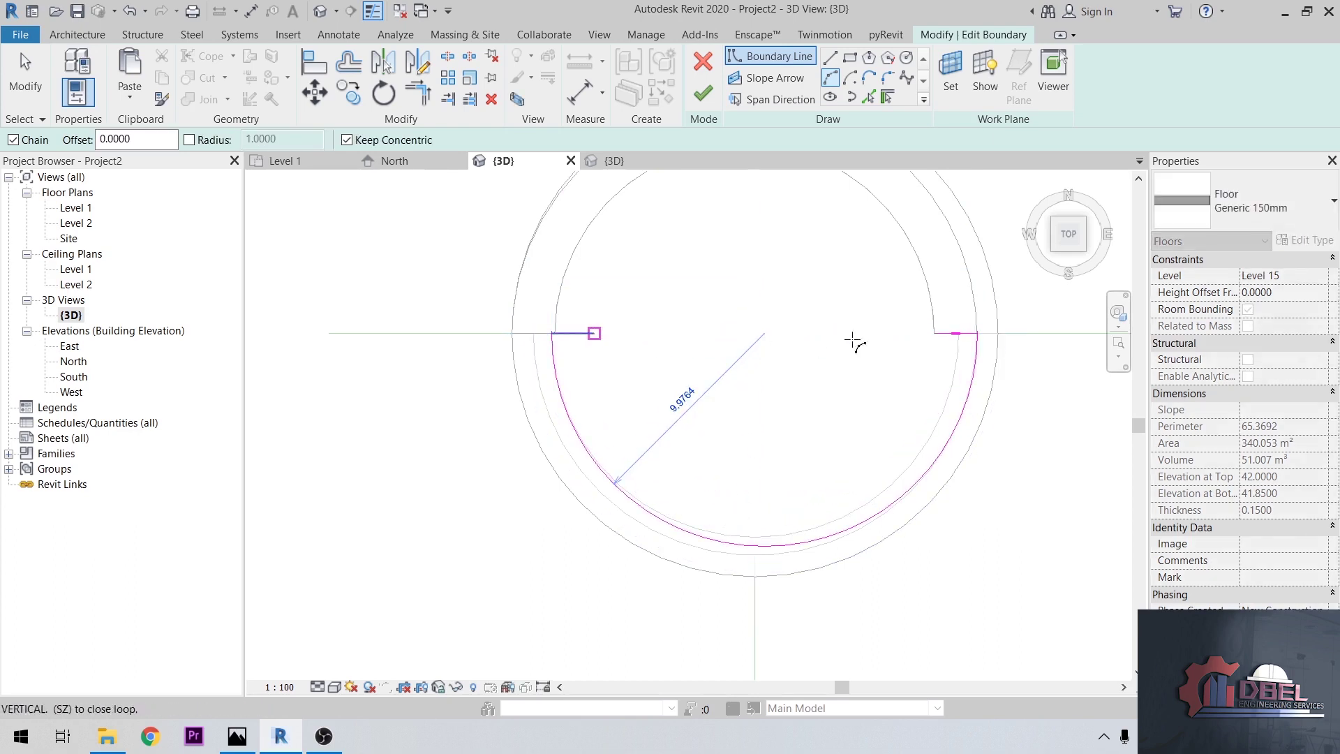
left_click(935, 333)
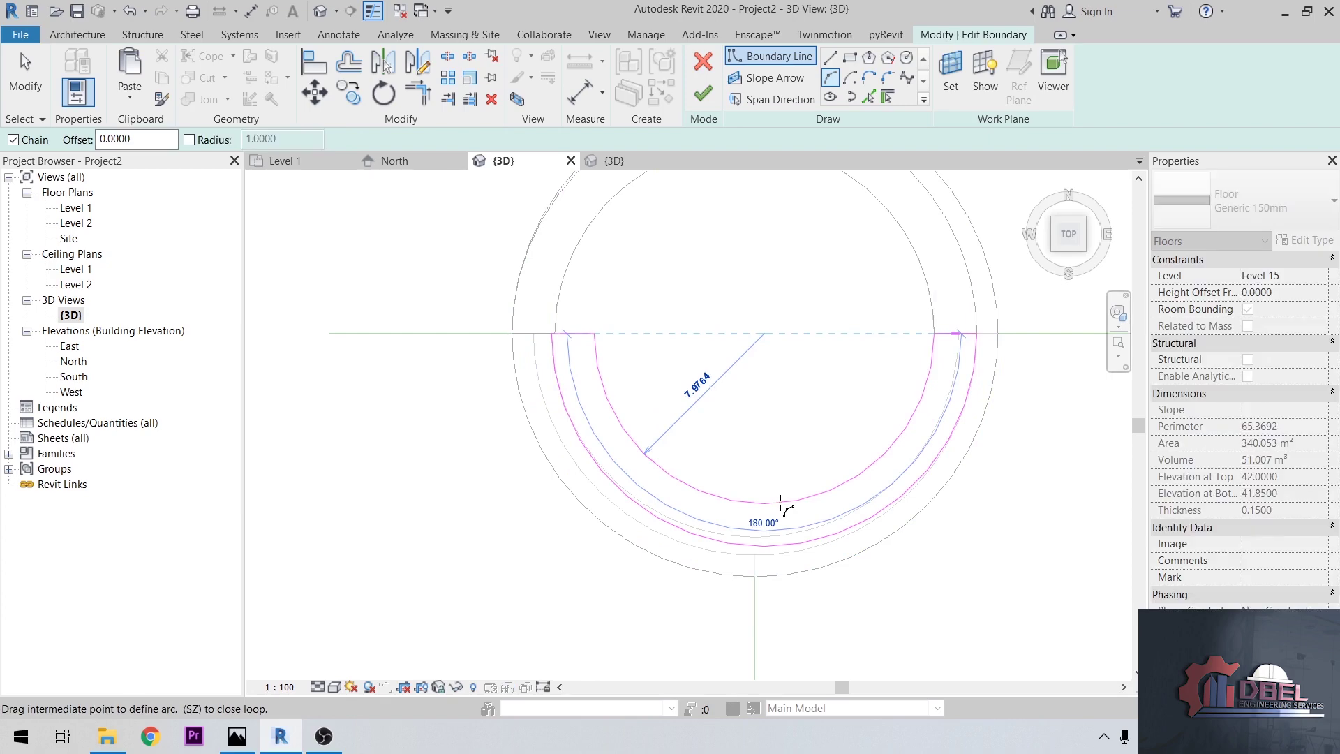
left_click(780, 504)
left_click(702, 93)
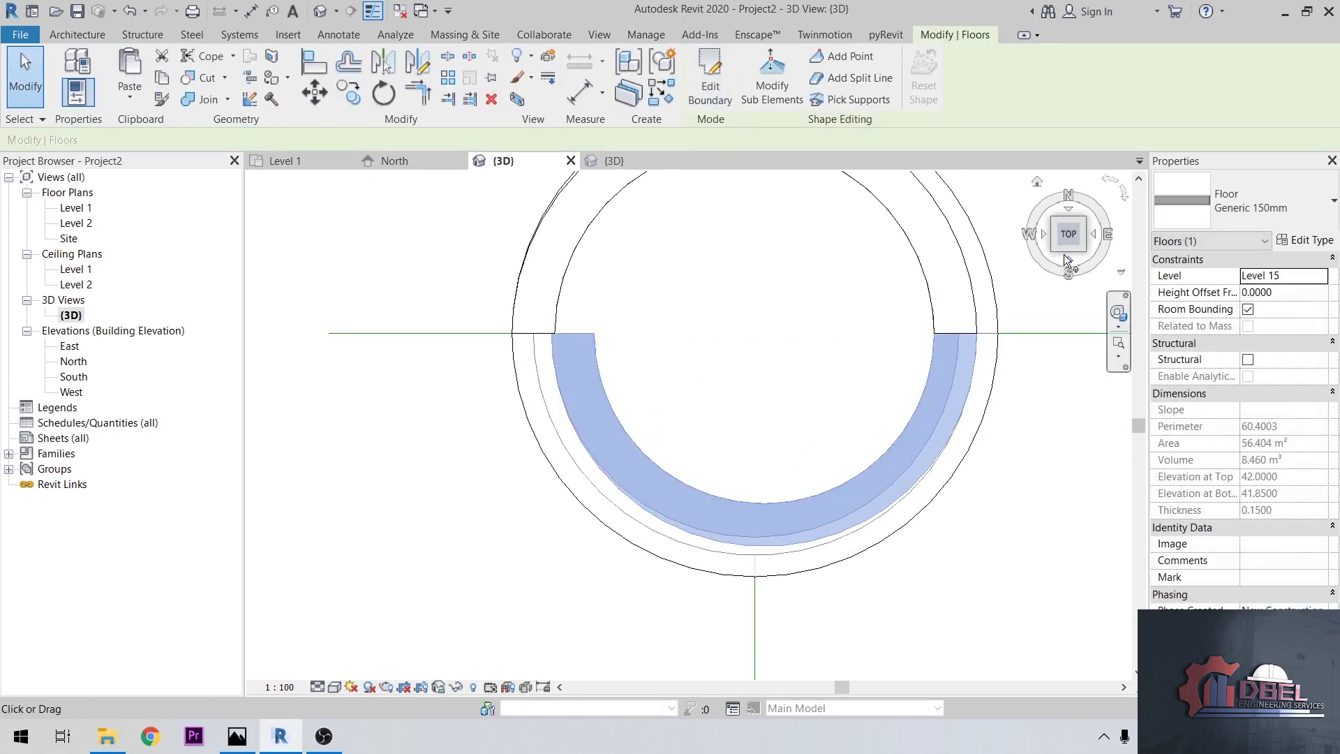
- Lower the Level 16 floor's end edge to -1.5 with Modify Sub Elements
left_click(1084, 252)
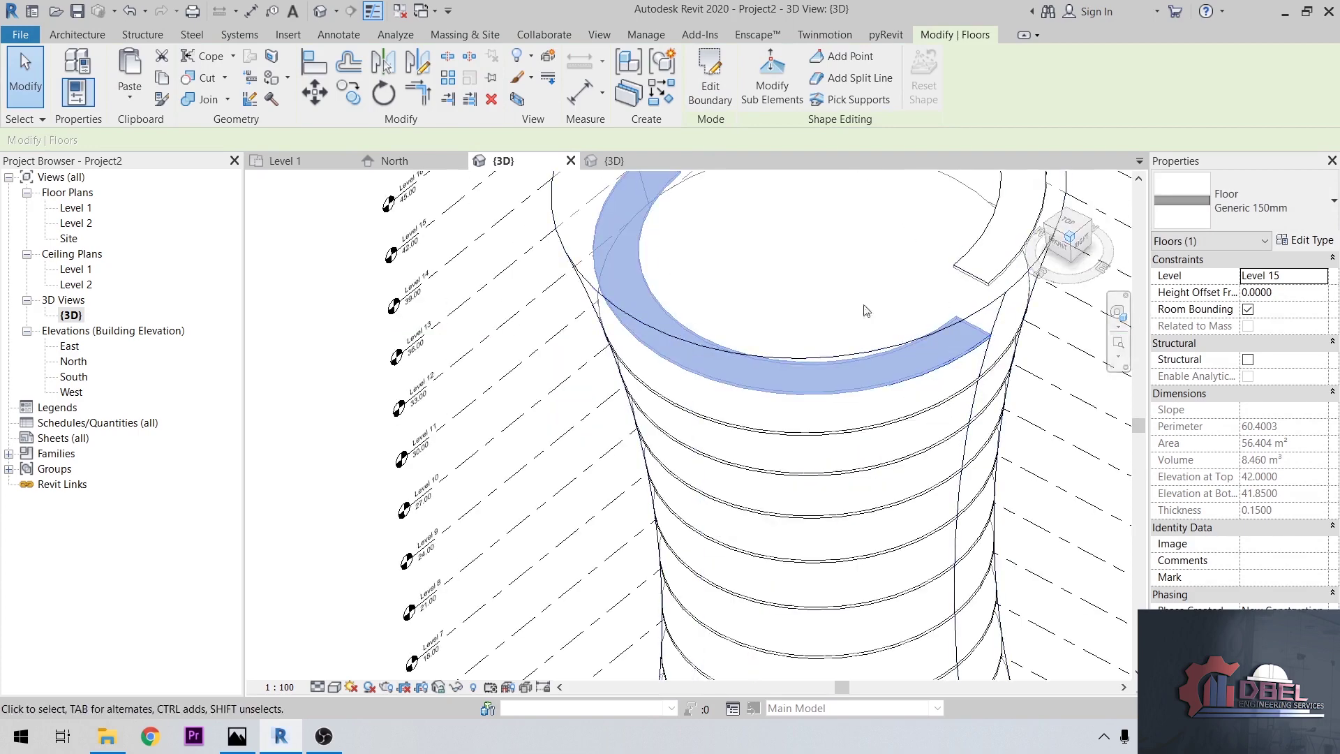
key("Escape")
scroll(960, 367, "up", 4)
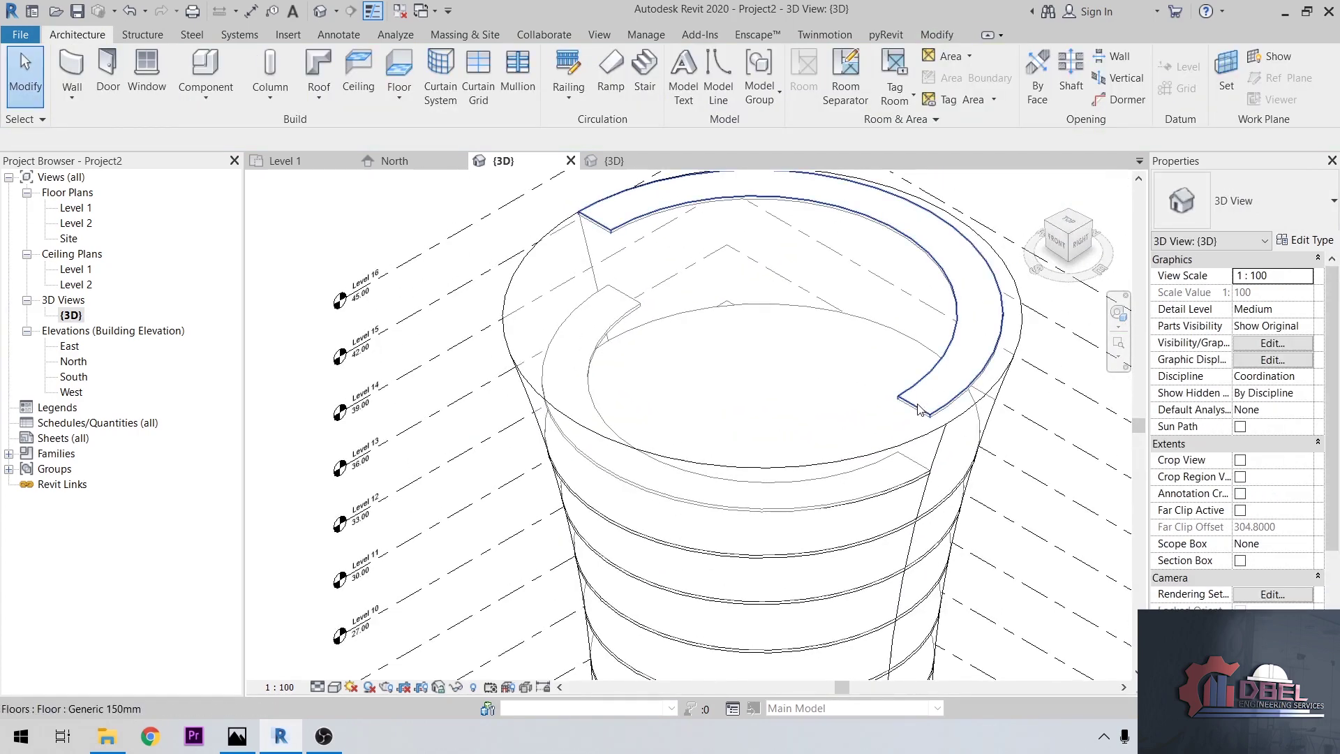
left_click(869, 220)
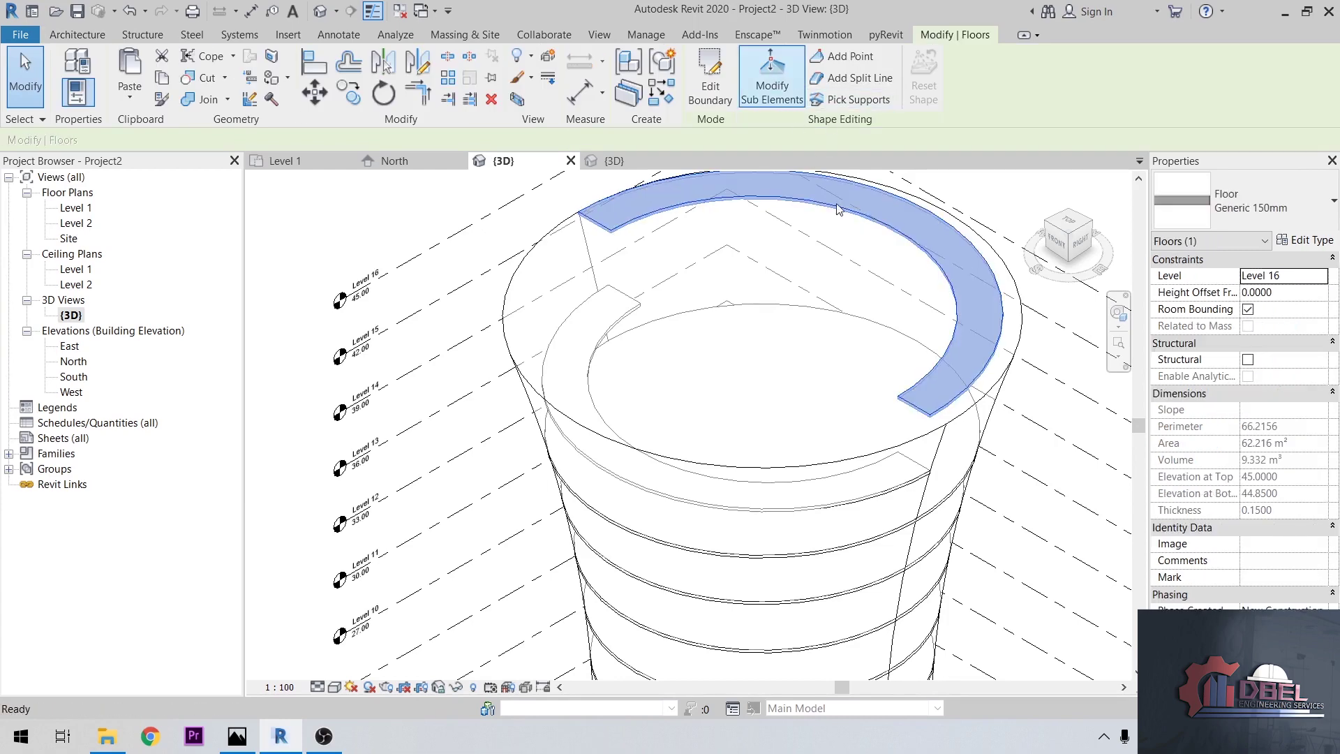
left_click(771, 77)
scroll(913, 408, "up", 2)
left_click(922, 410)
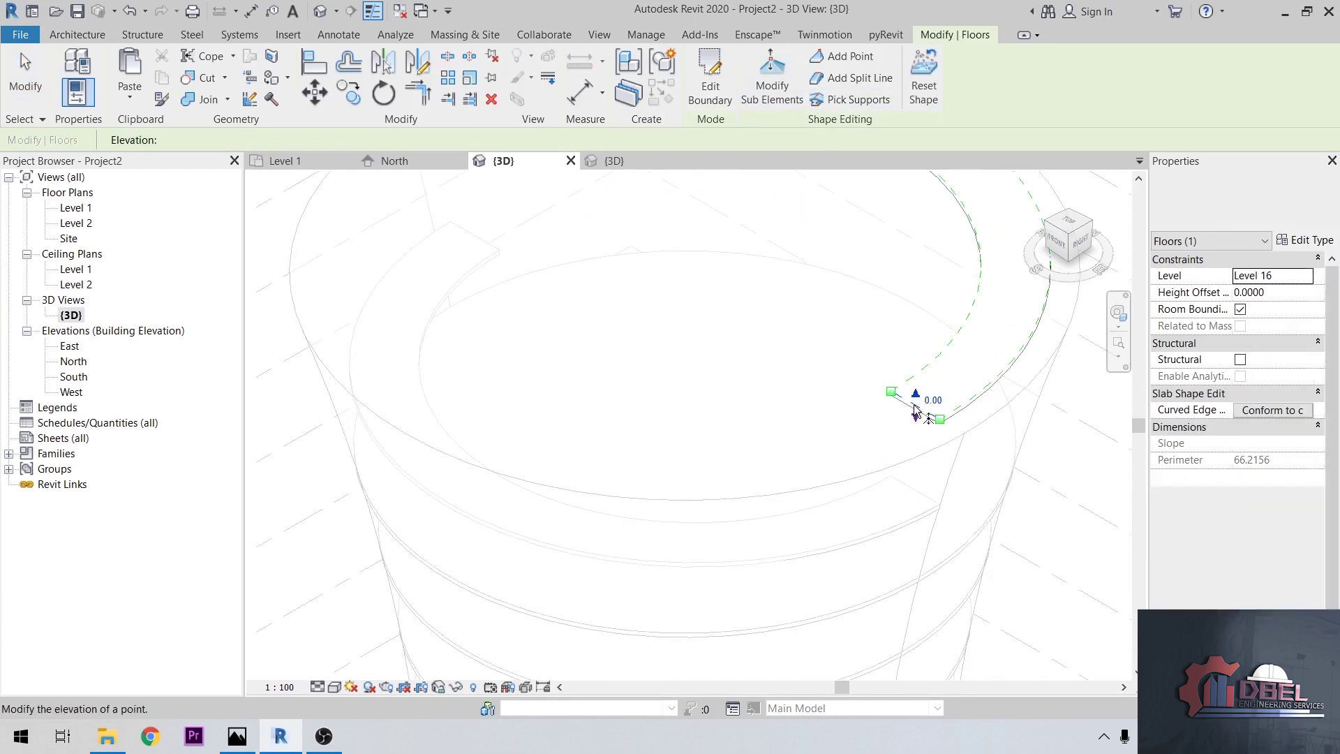
key("BackSpace")
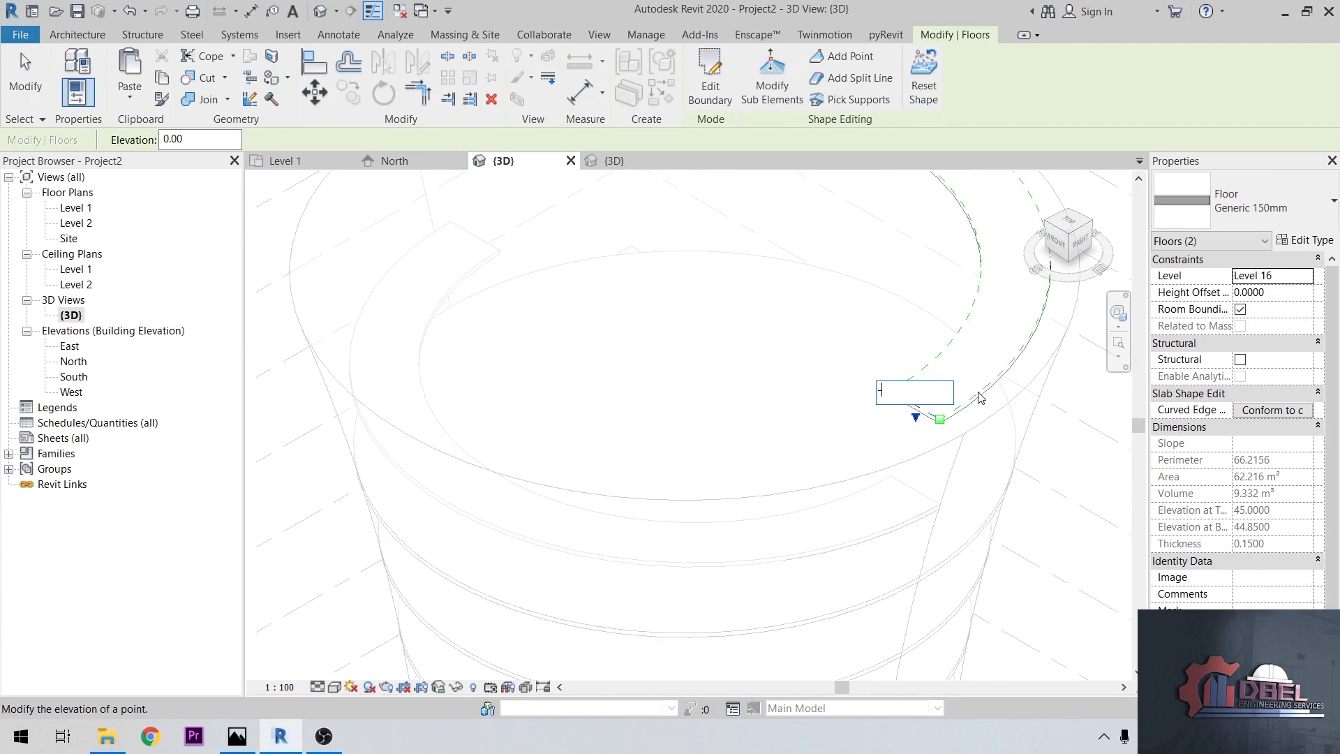
type("-1.")
key("Return")
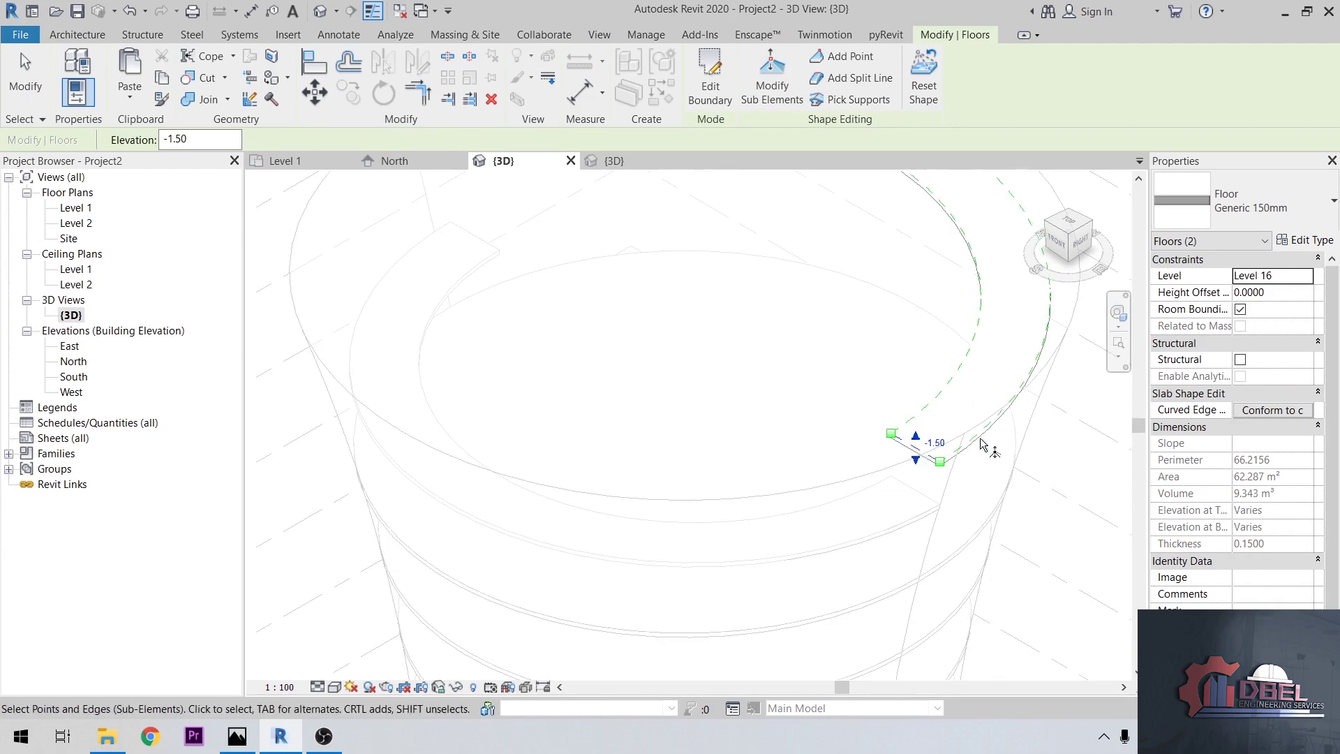
key("Escape")
key("Escape")
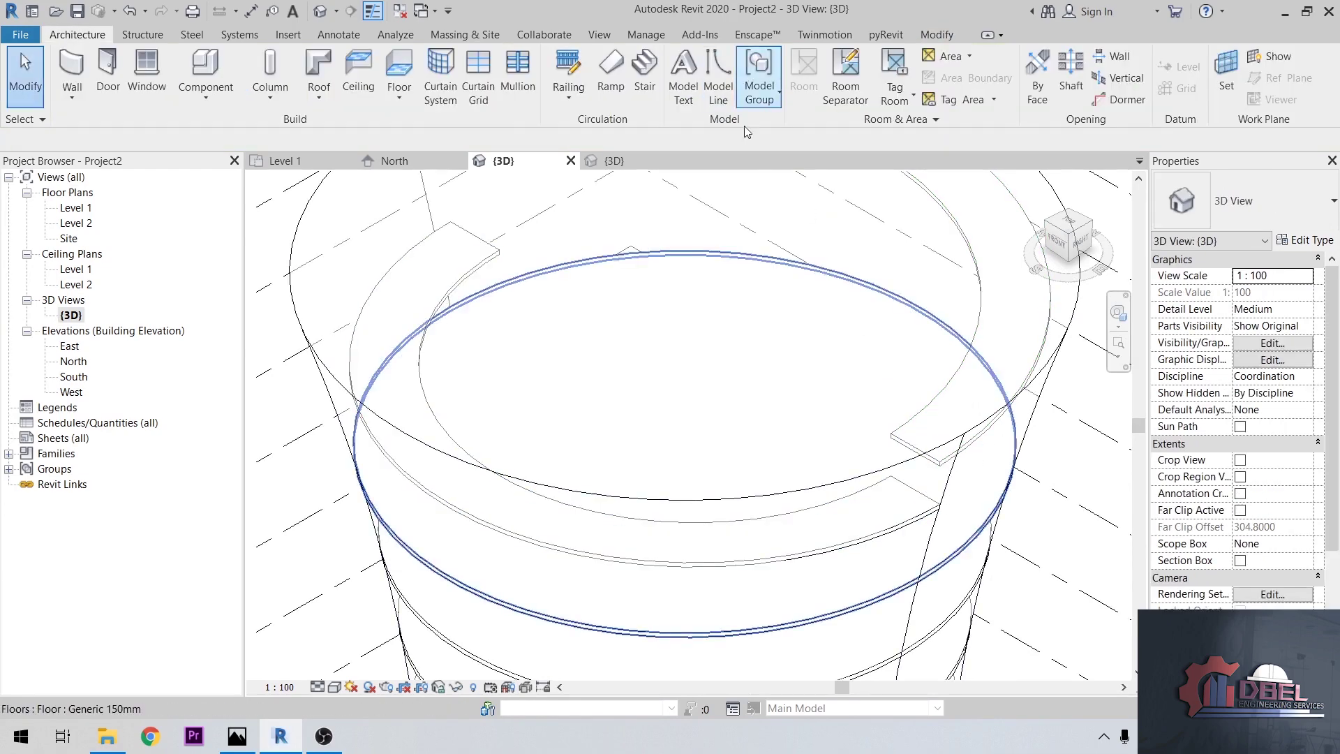
- Set the Level 15 floor's end edges to 1.50 and -1.5 to form a ramp
key("ctrl+Left")
left_click(772, 77)
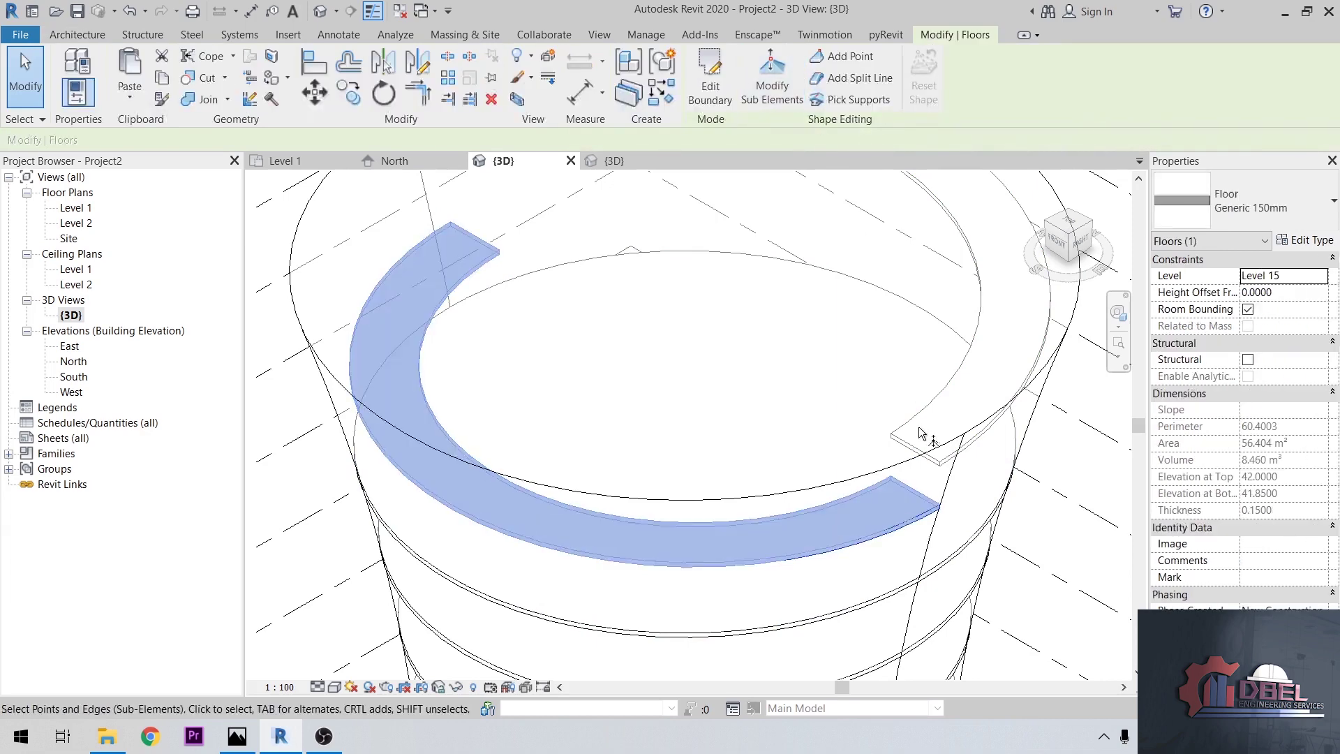
left_click(918, 490)
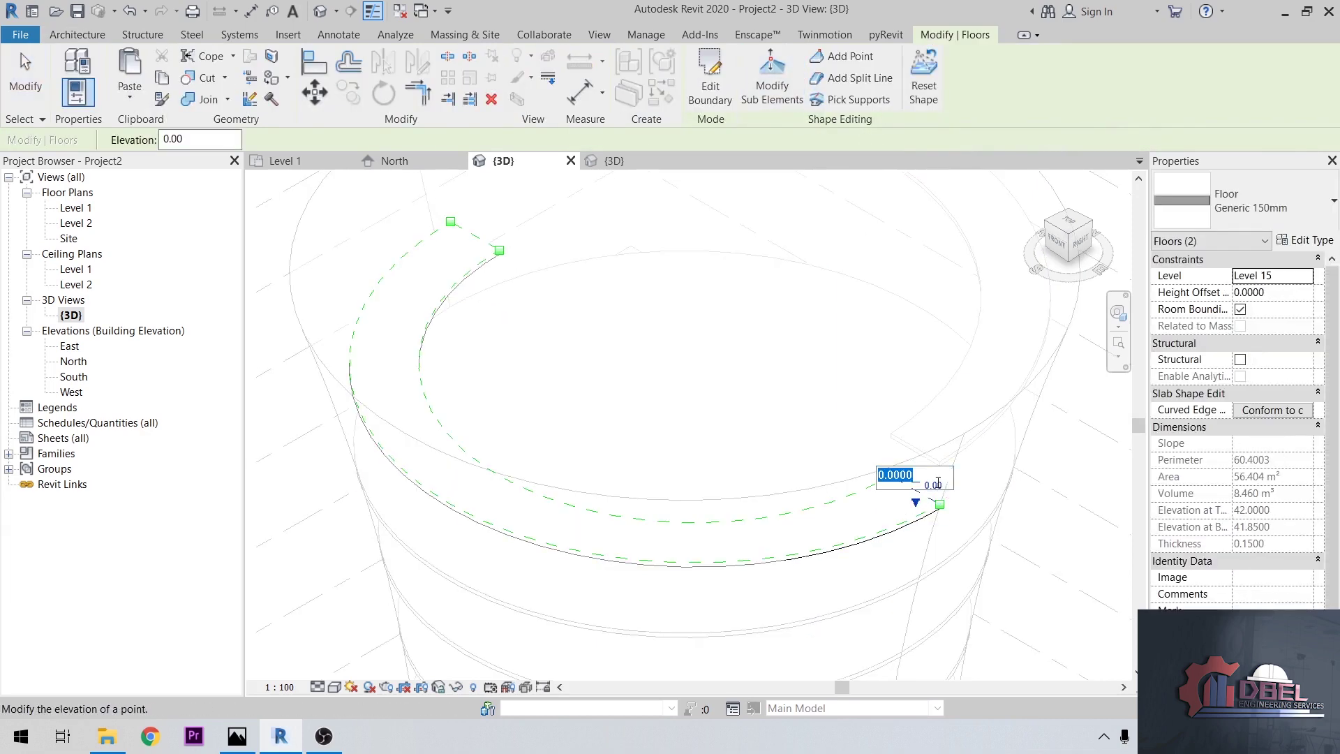
key("Return")
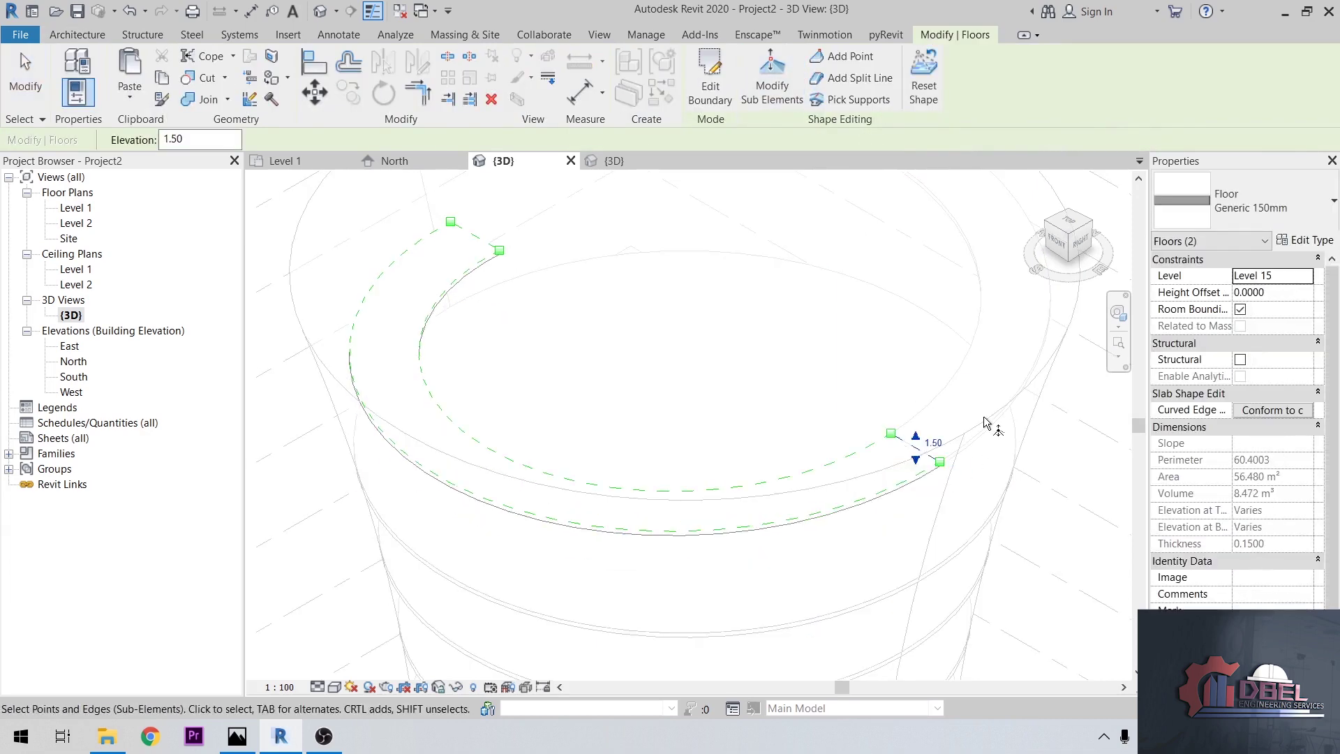
left_click(475, 241)
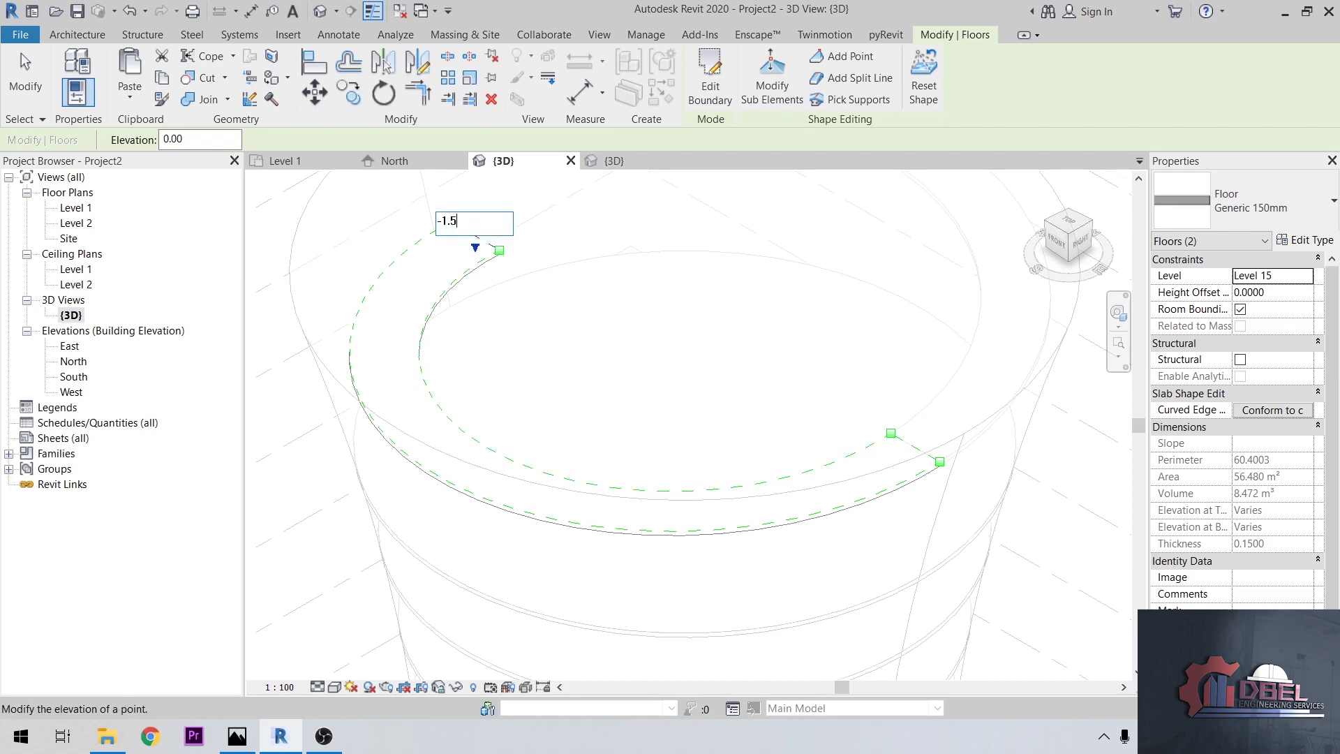
key("Return")
key("Escape")
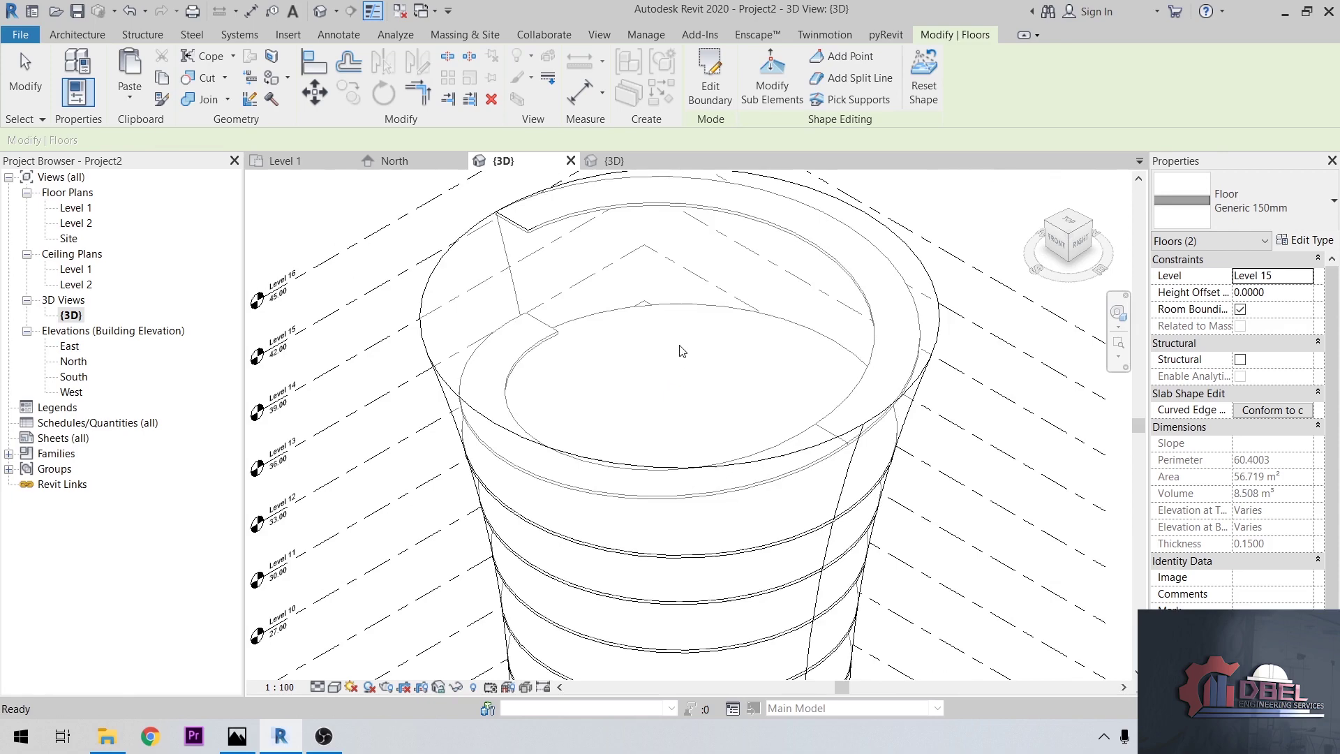
- Pan and zoom the 3D view to bring the whole tower into frame
key("Escape")
middle_click_drag(682, 350, 720, 352)
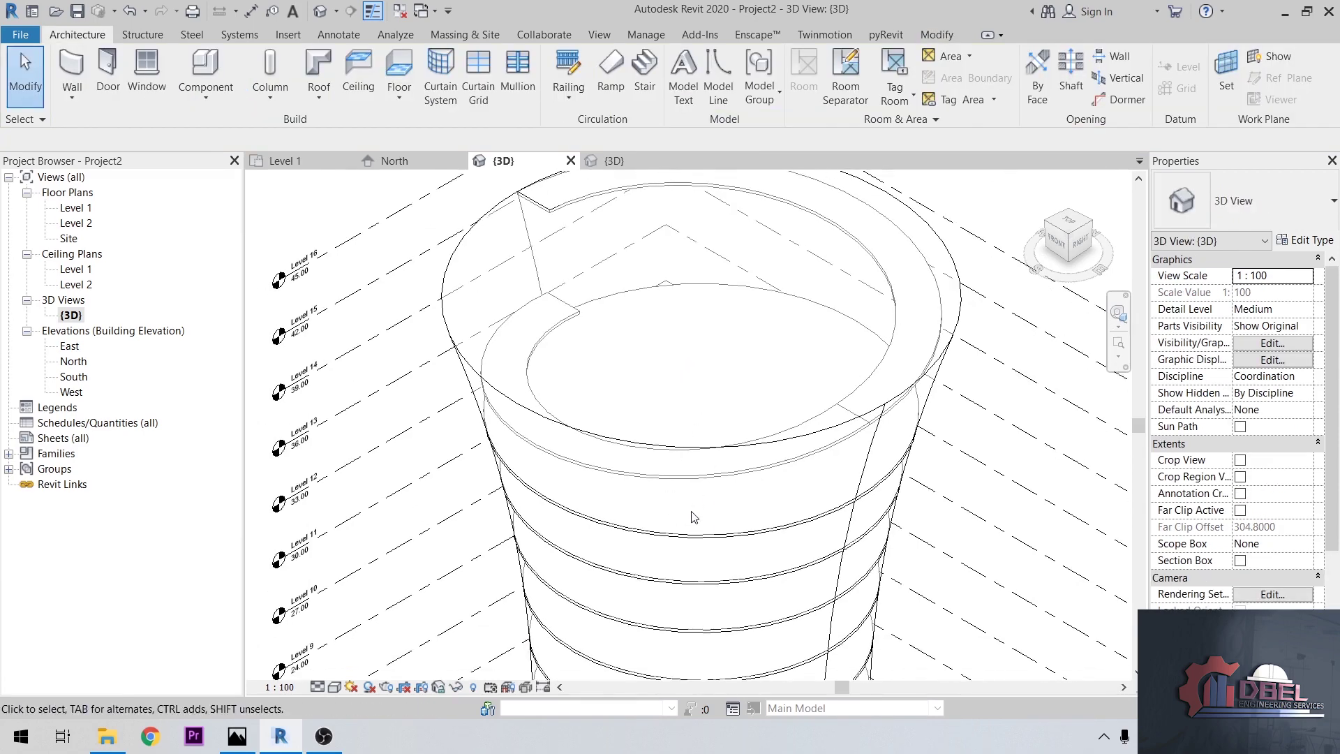
middle_click_drag(694, 517, 683, 383)
scroll(683, 383, "down", 8)
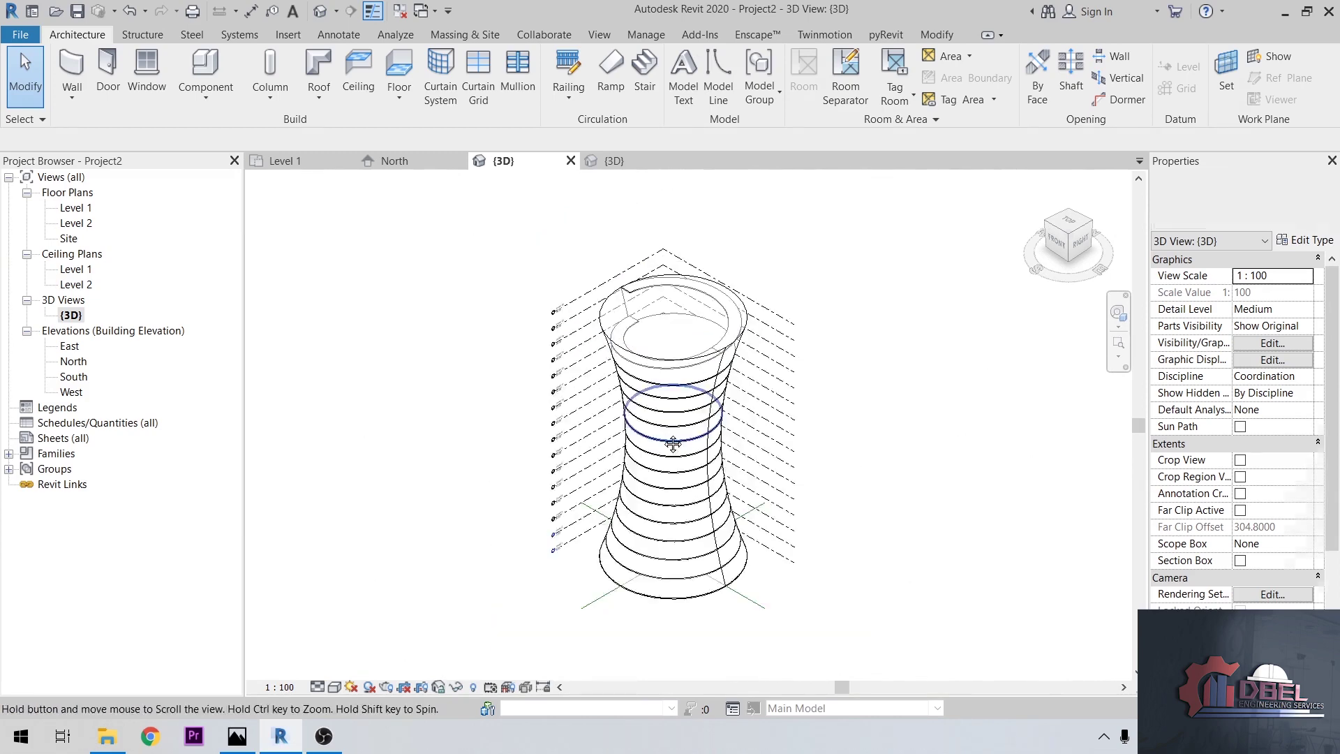
middle_click_drag(661, 454, 693, 416)
scroll(698, 377, "up", 5)
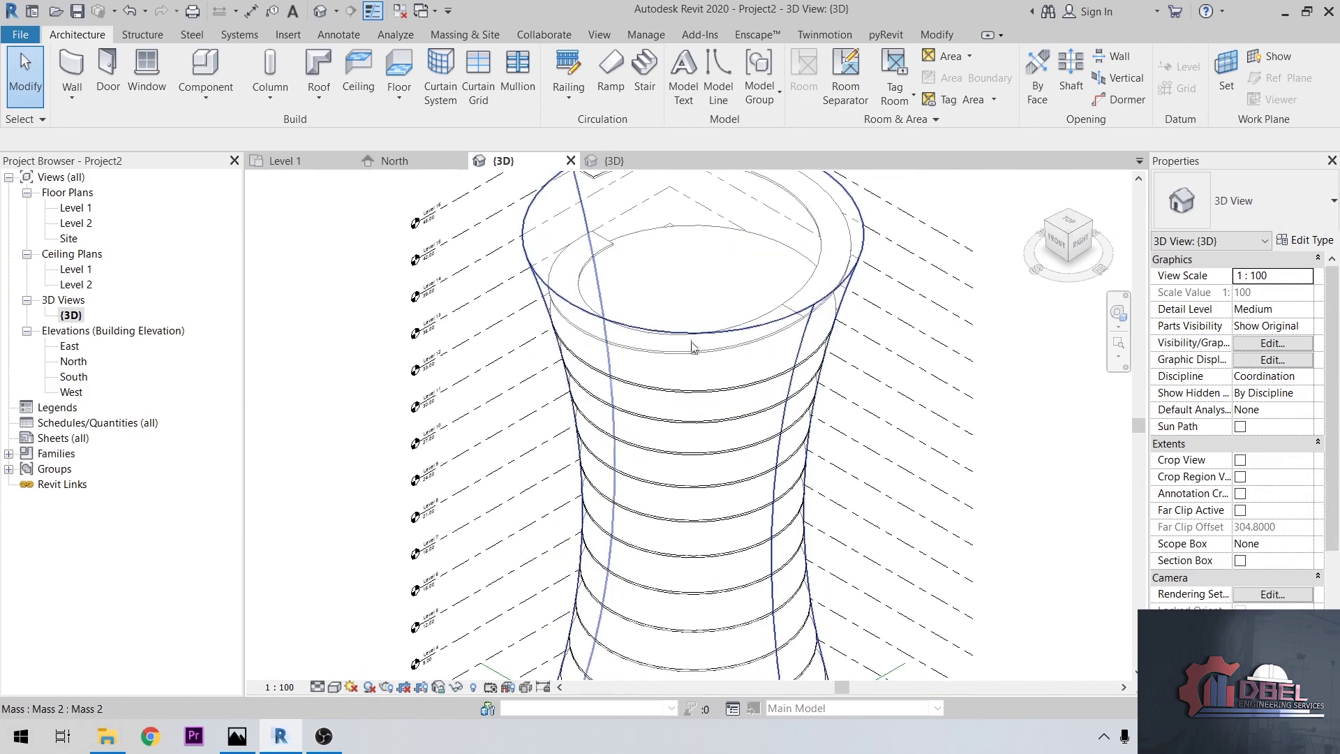
scroll(695, 388, "up", 2)
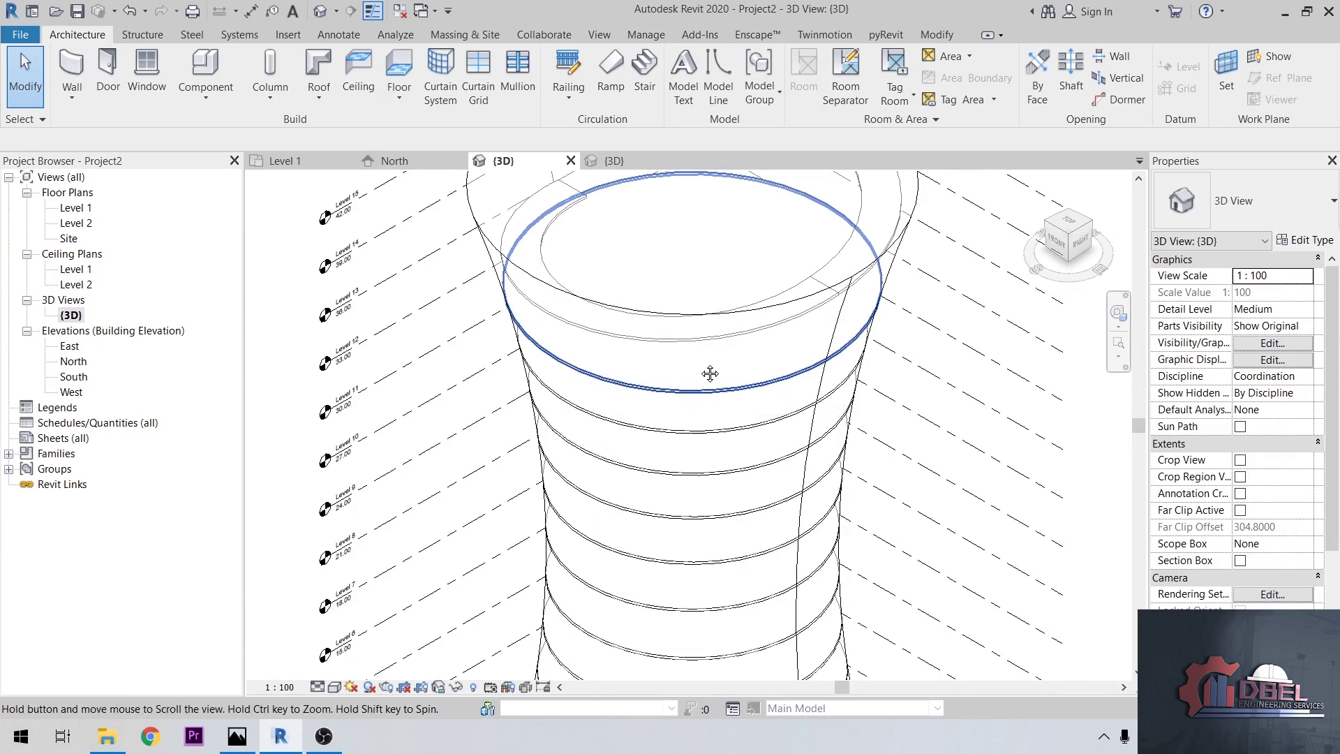
scroll(706, 376, "down", 6)
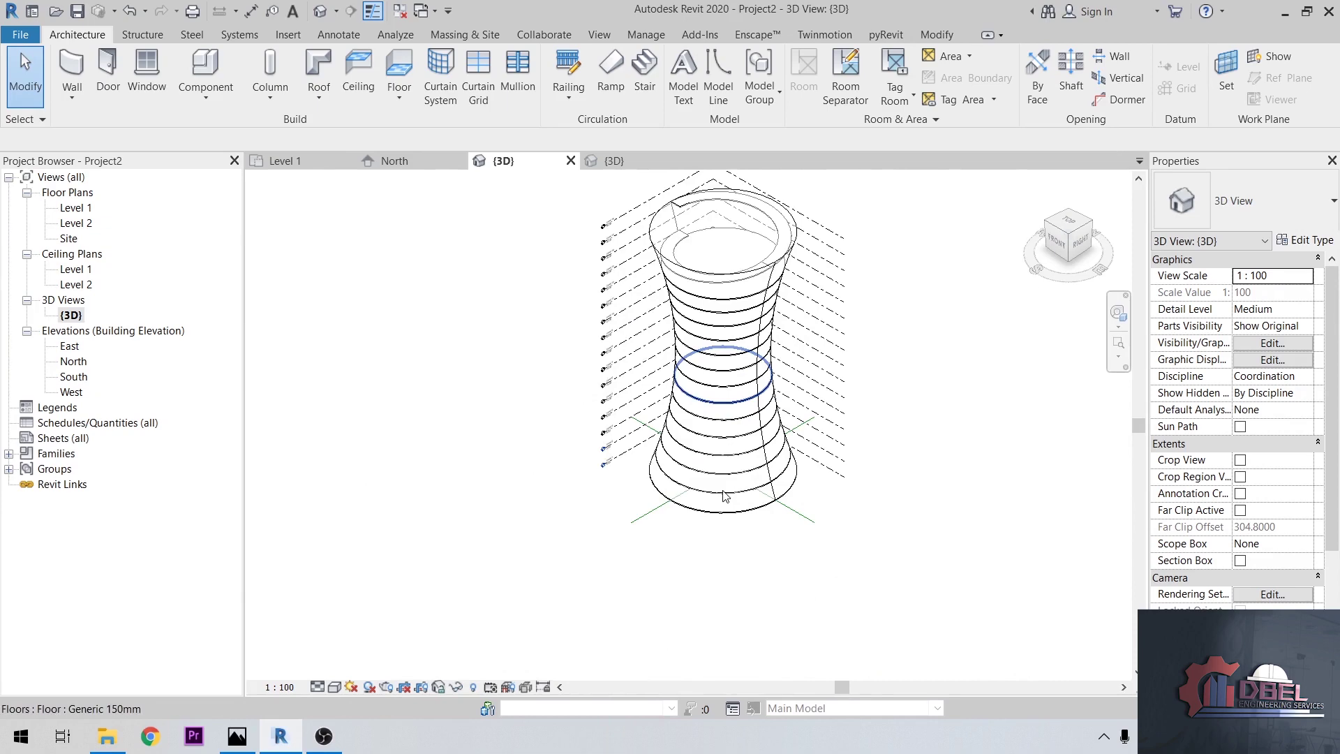
scroll(737, 298, "up", 4)
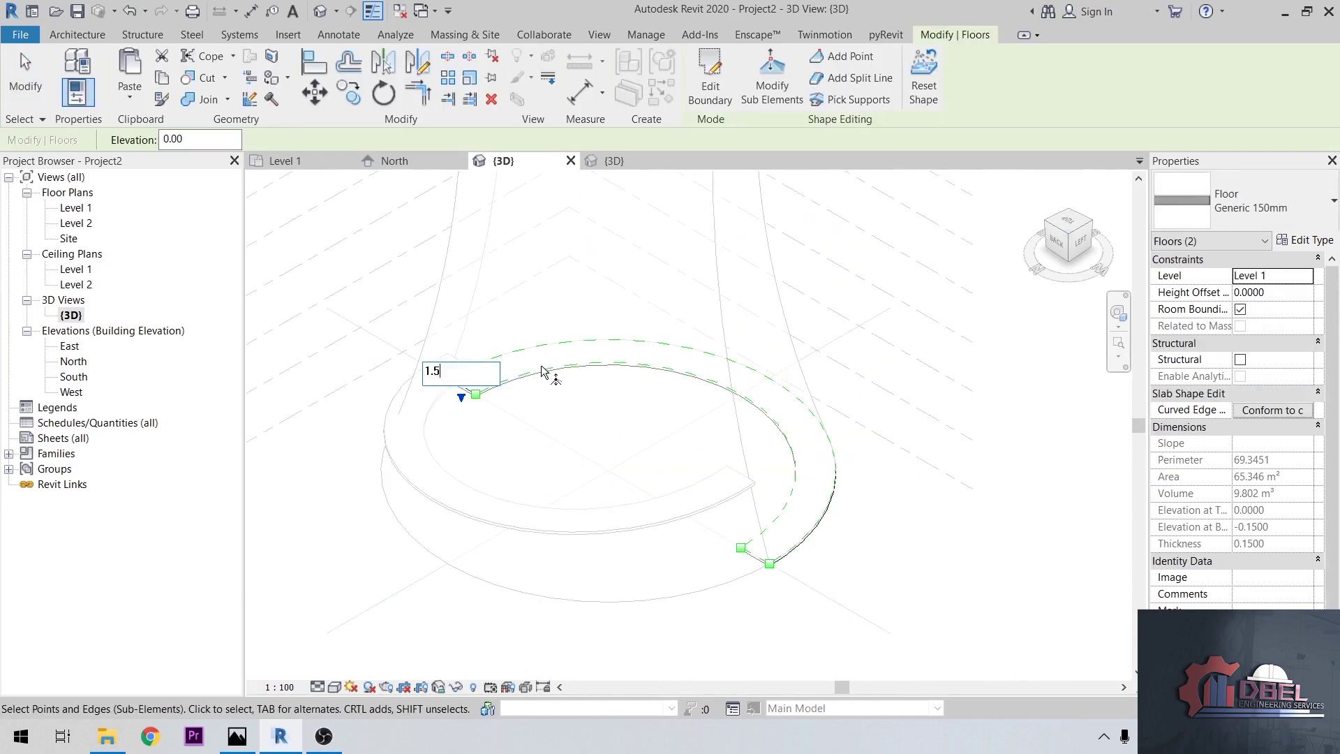
- Commit the 1.50 point elevation, finish shape editing, and orbit the tower with the SteeringWheel
key("Return")
key("Escape")
key("Escape")
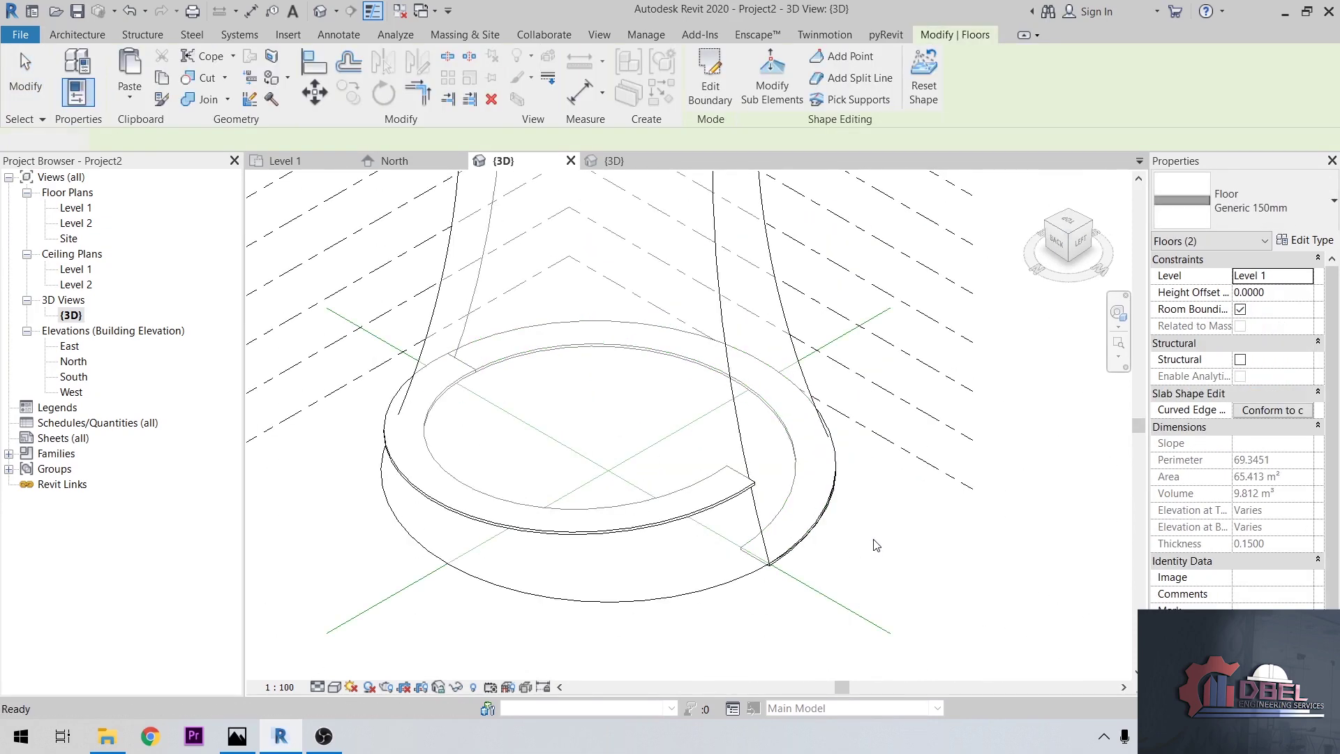
left_click(1117, 312)
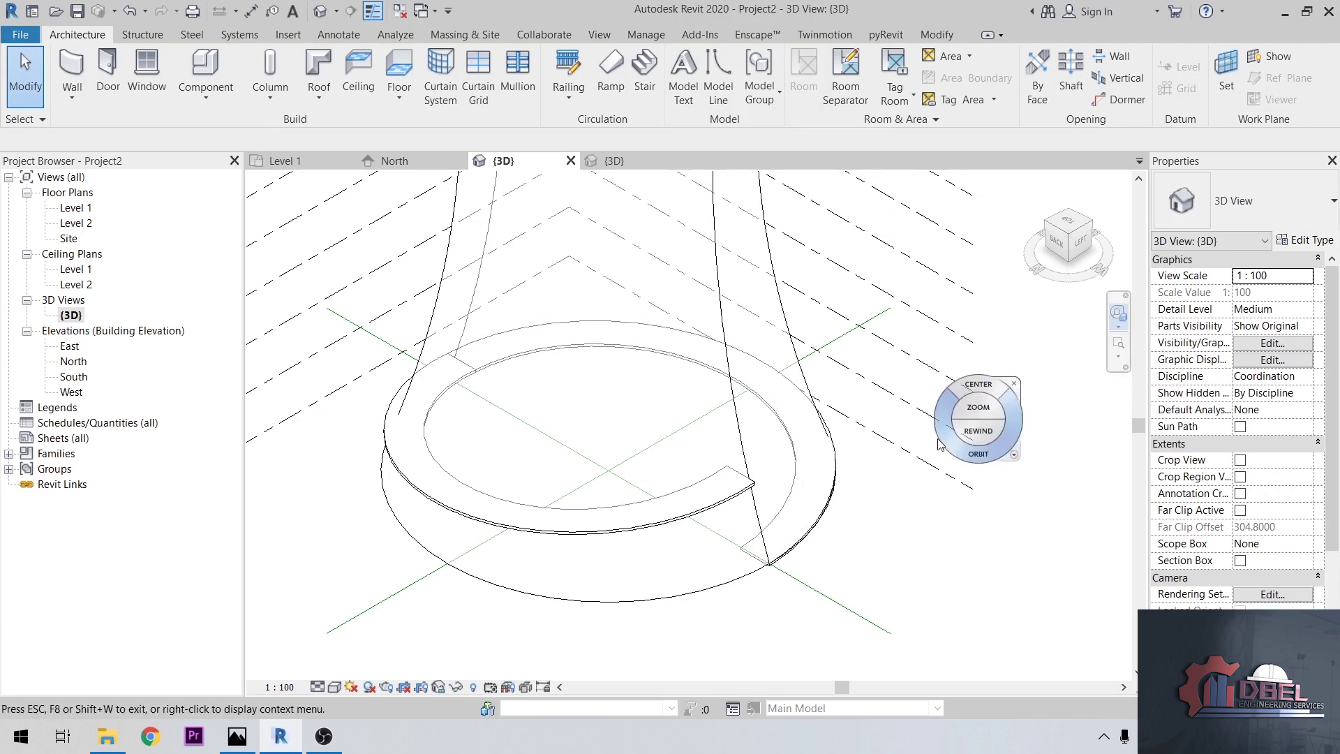
left_click_drag(950, 418, 991, 410)
- Window-select the whole tower in reveal-hidden mode and unhide its floors and diagrid elements in view
scroll(637, 500, "down", 5)
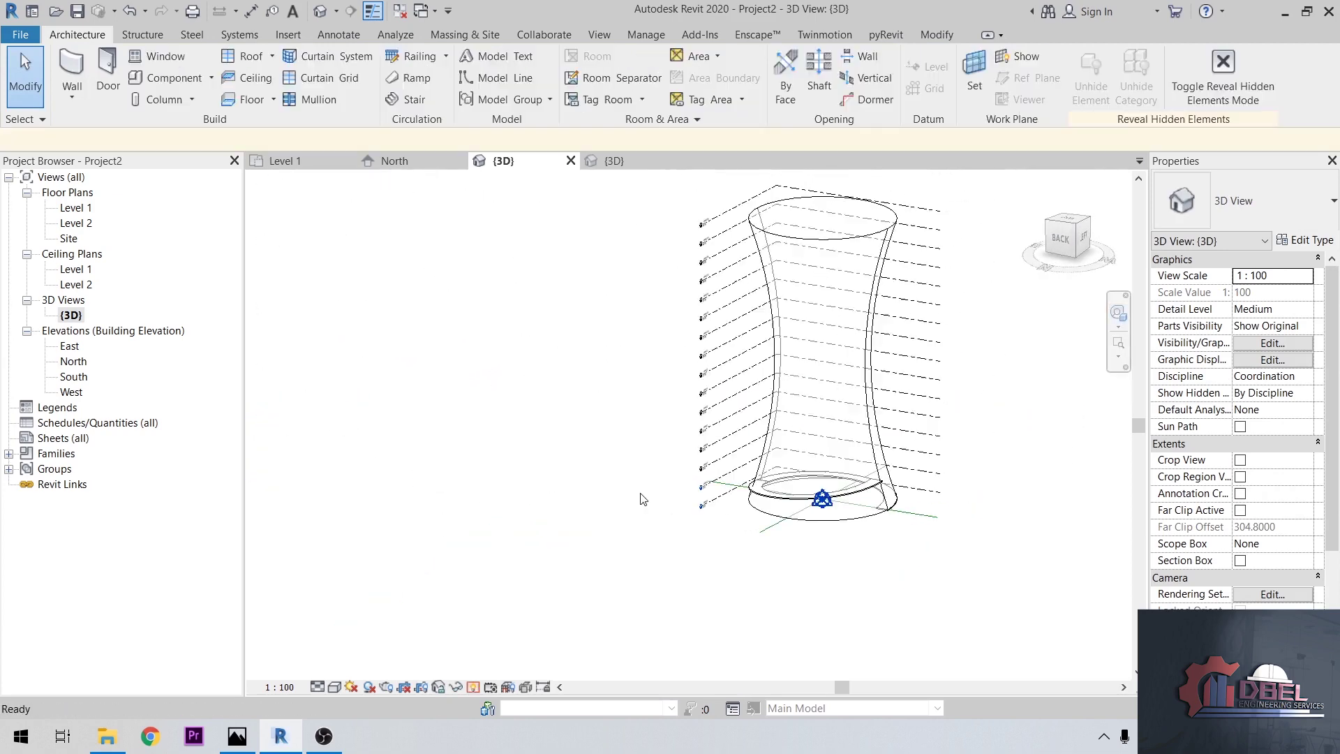
key("Escape")
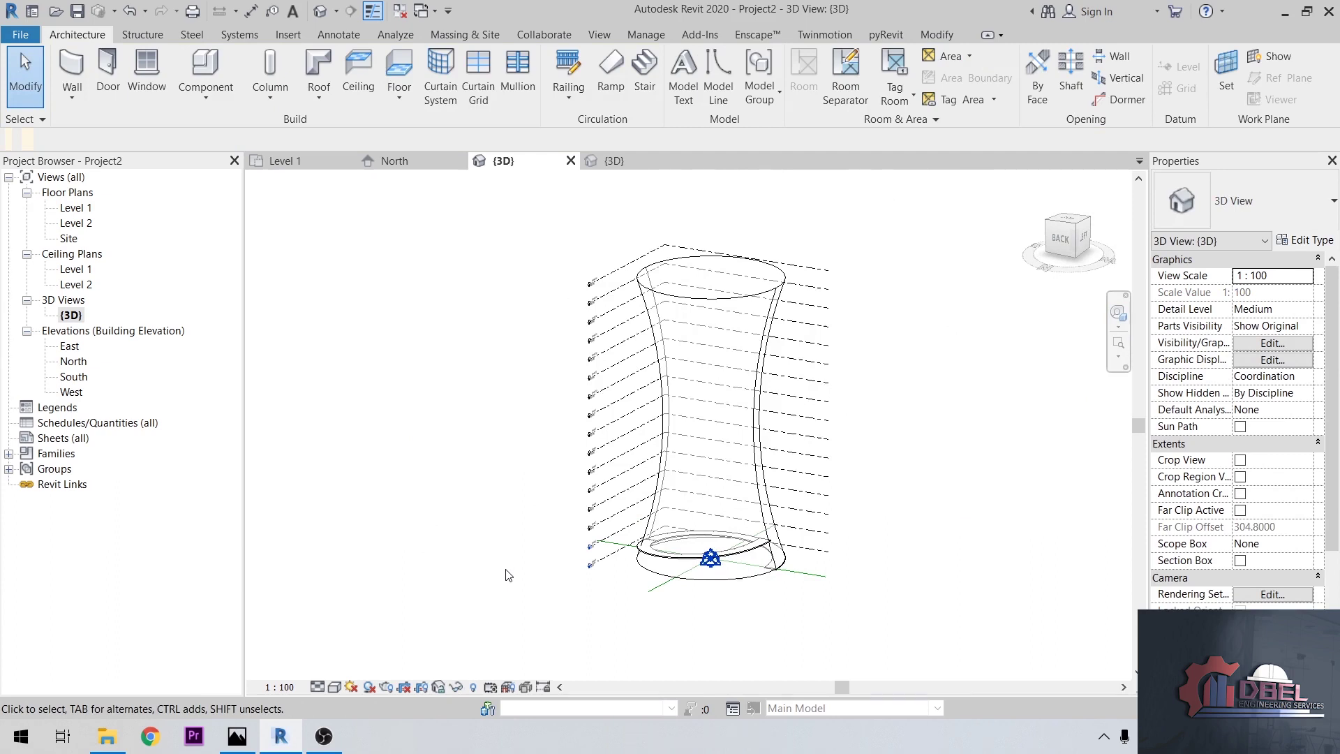
left_click(460, 685)
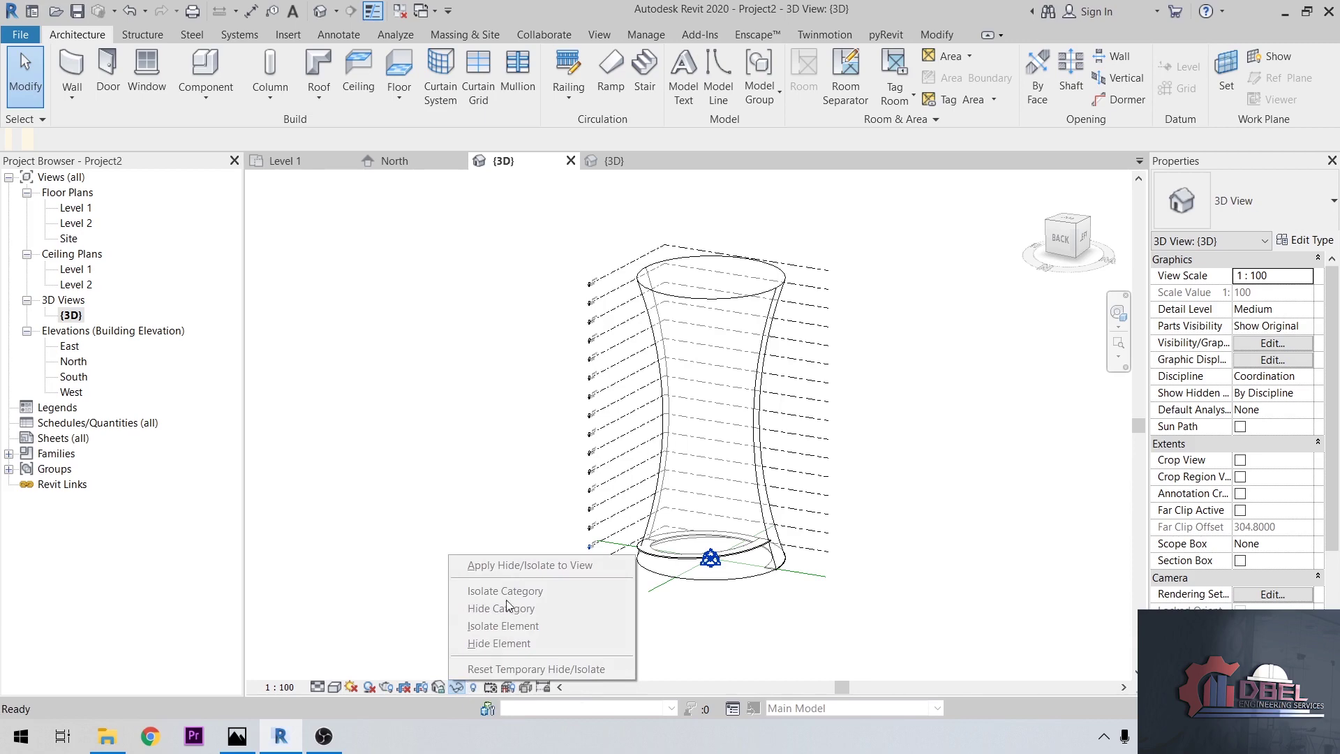
key("Escape")
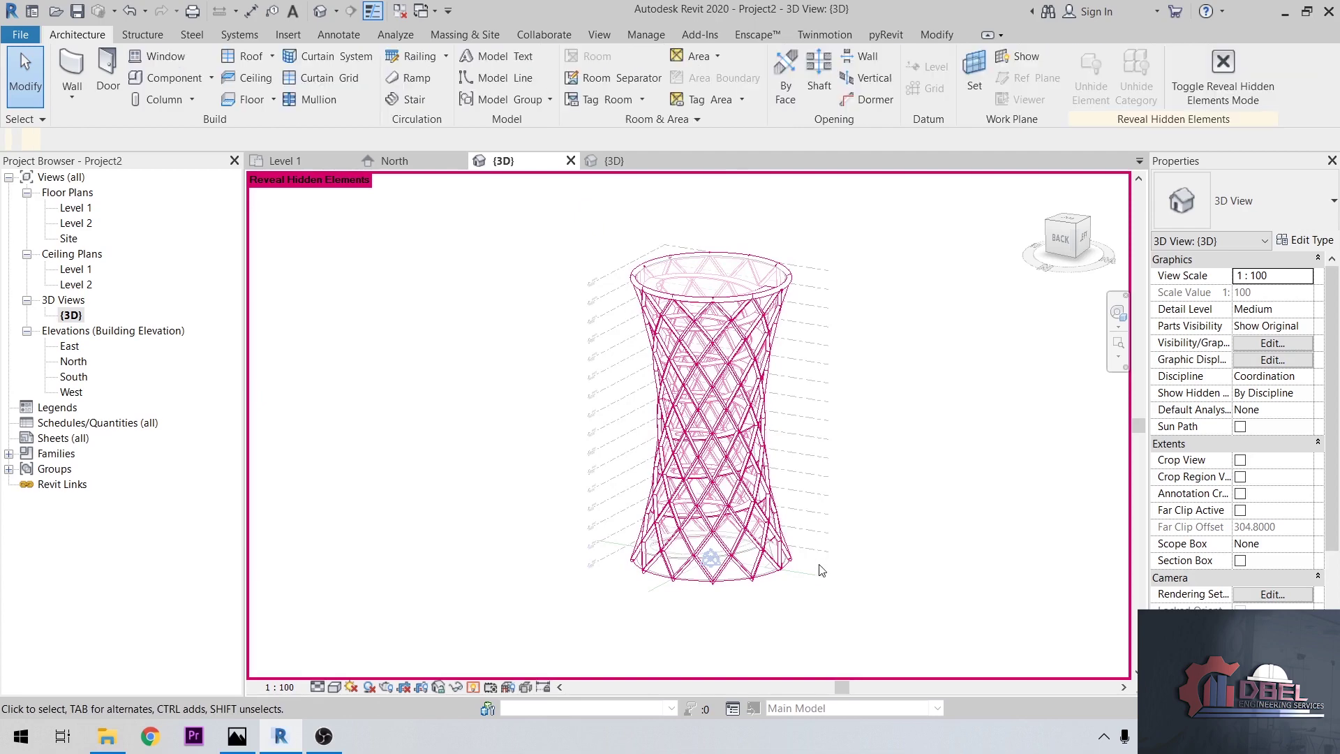
left_click_drag(824, 582, 678, 281)
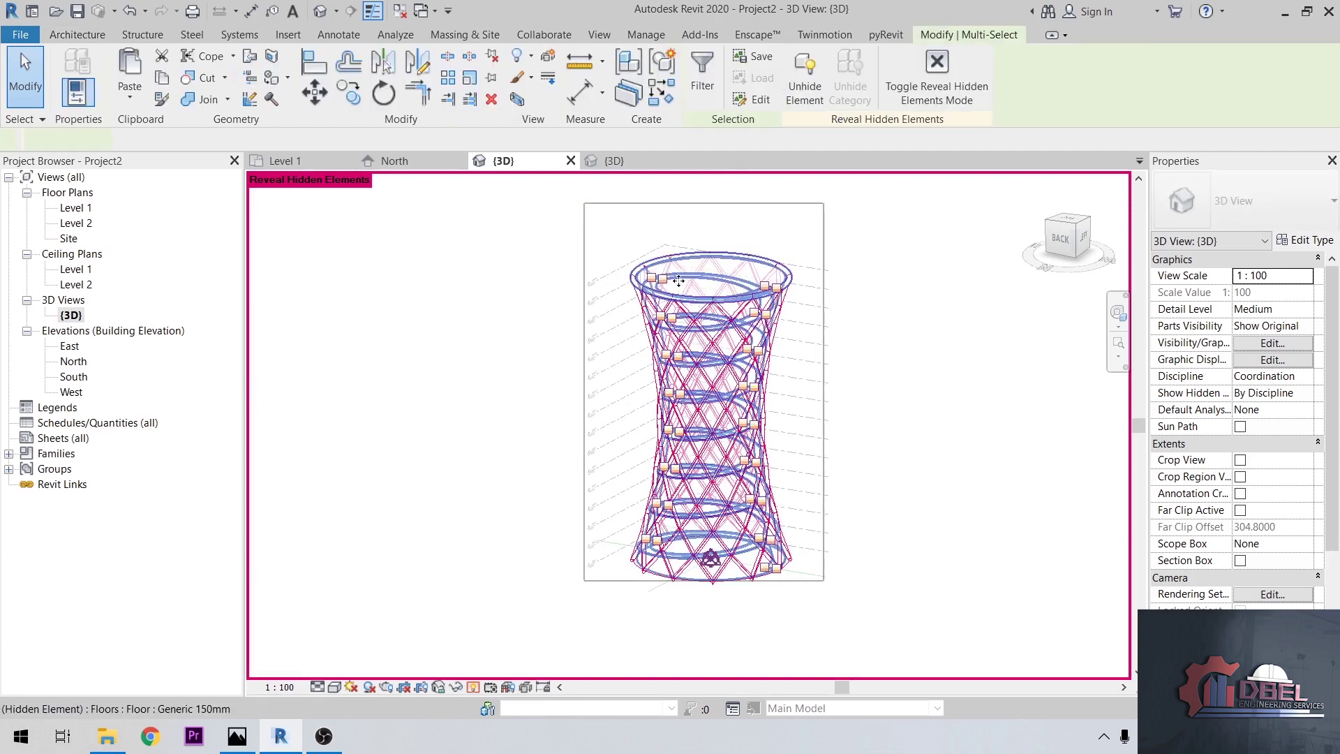
left_click(593, 220)
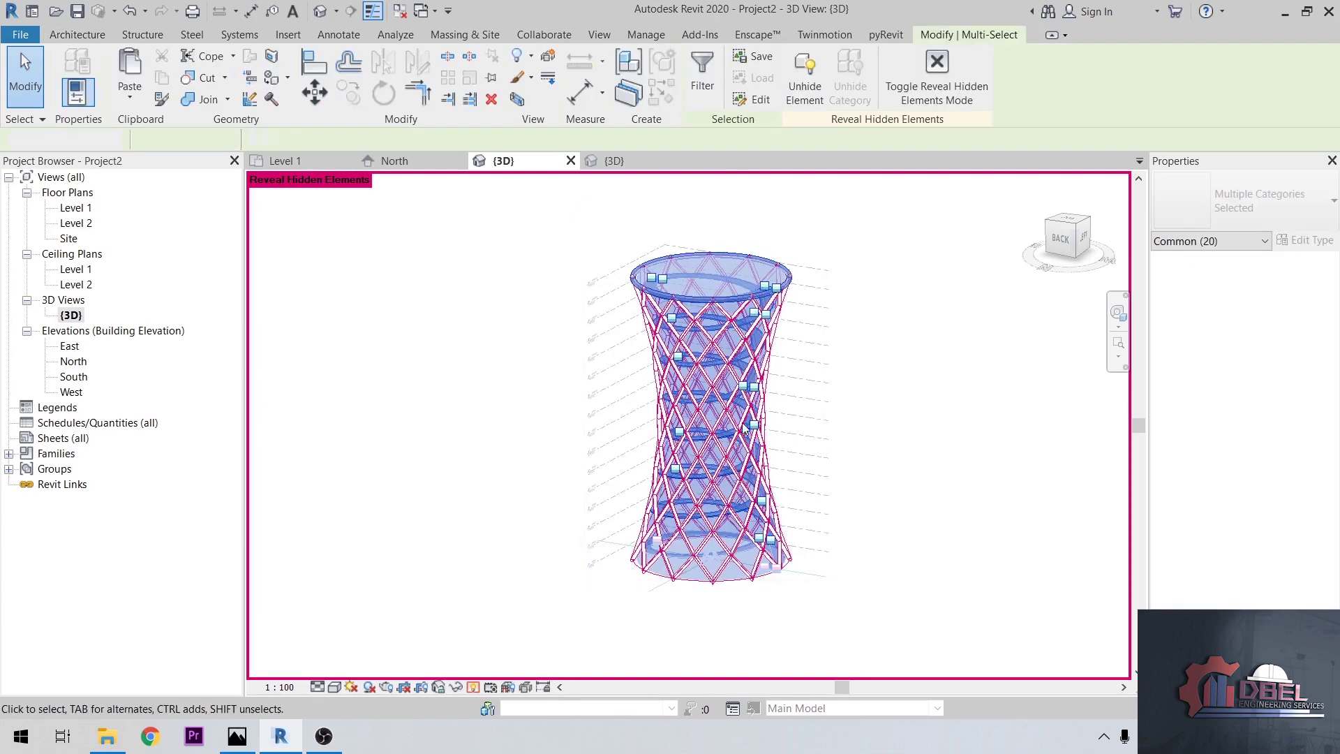
left_click_drag(819, 592, 623, 242)
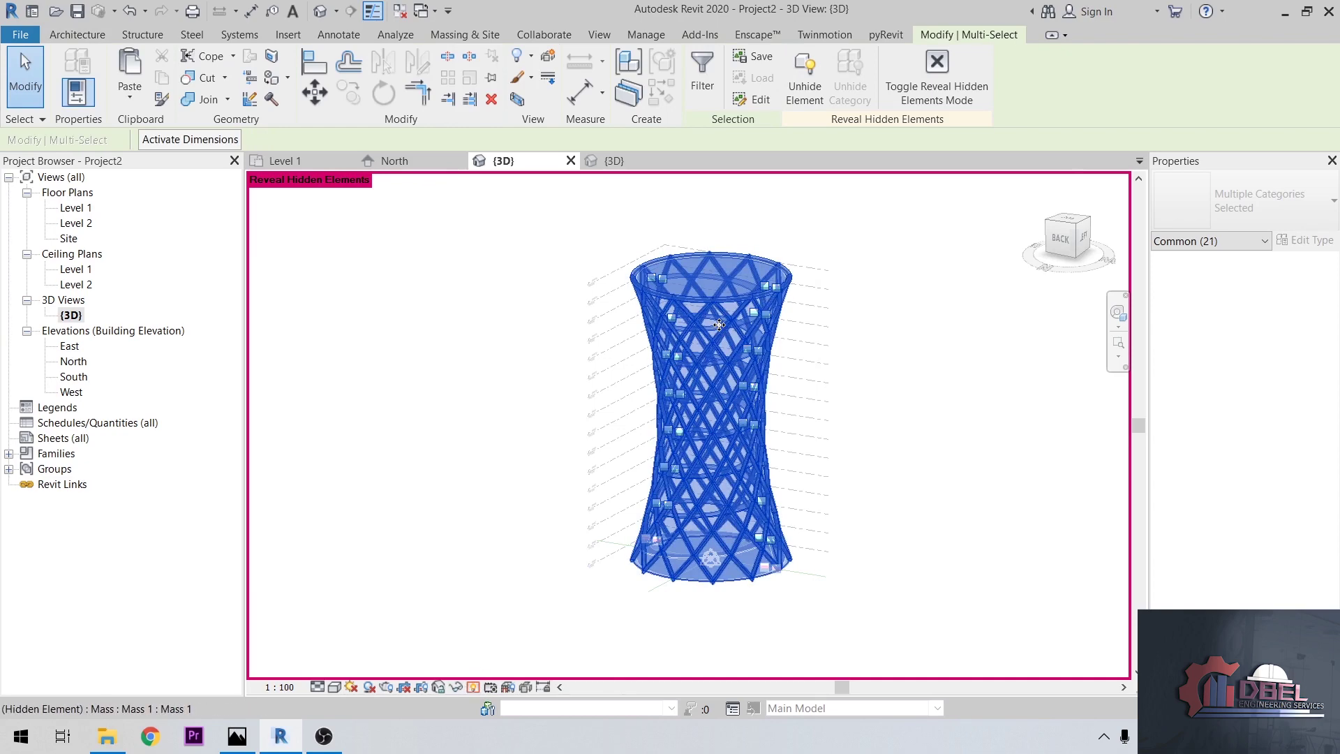
right_click(719, 258)
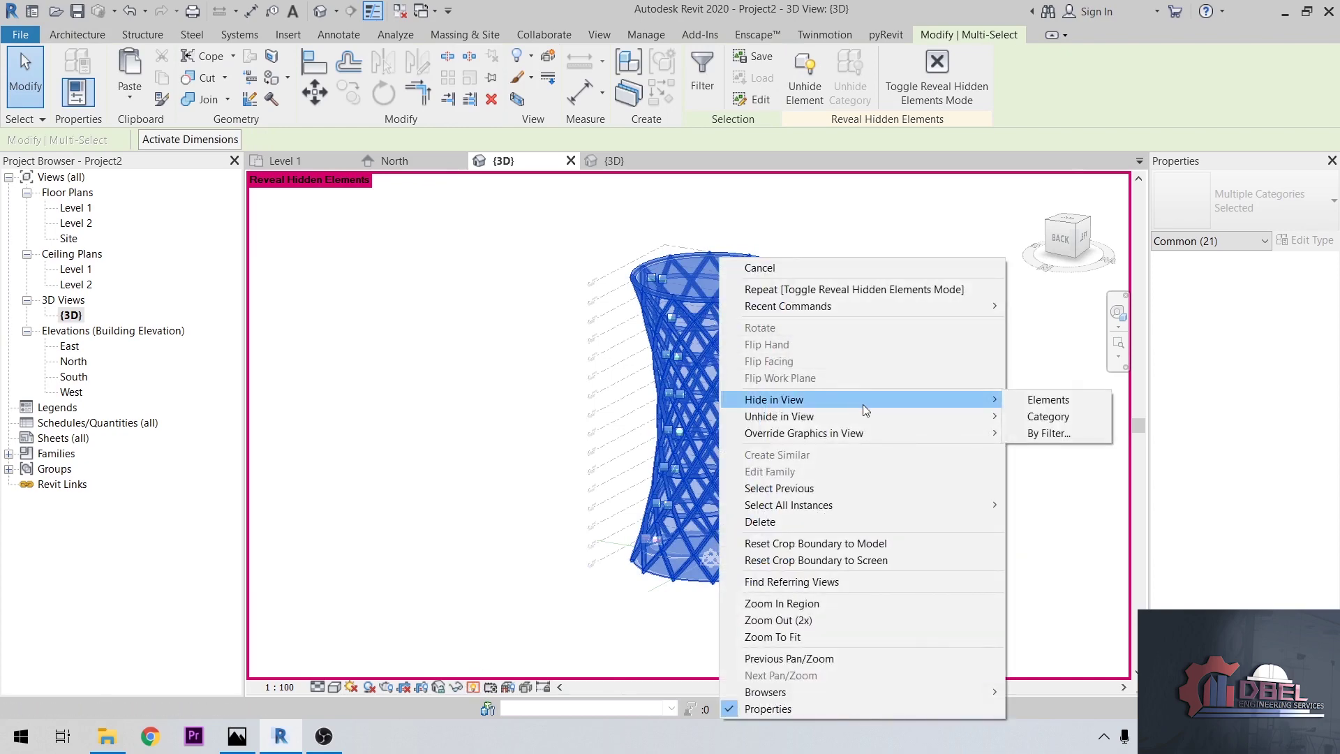
left_click(1020, 419)
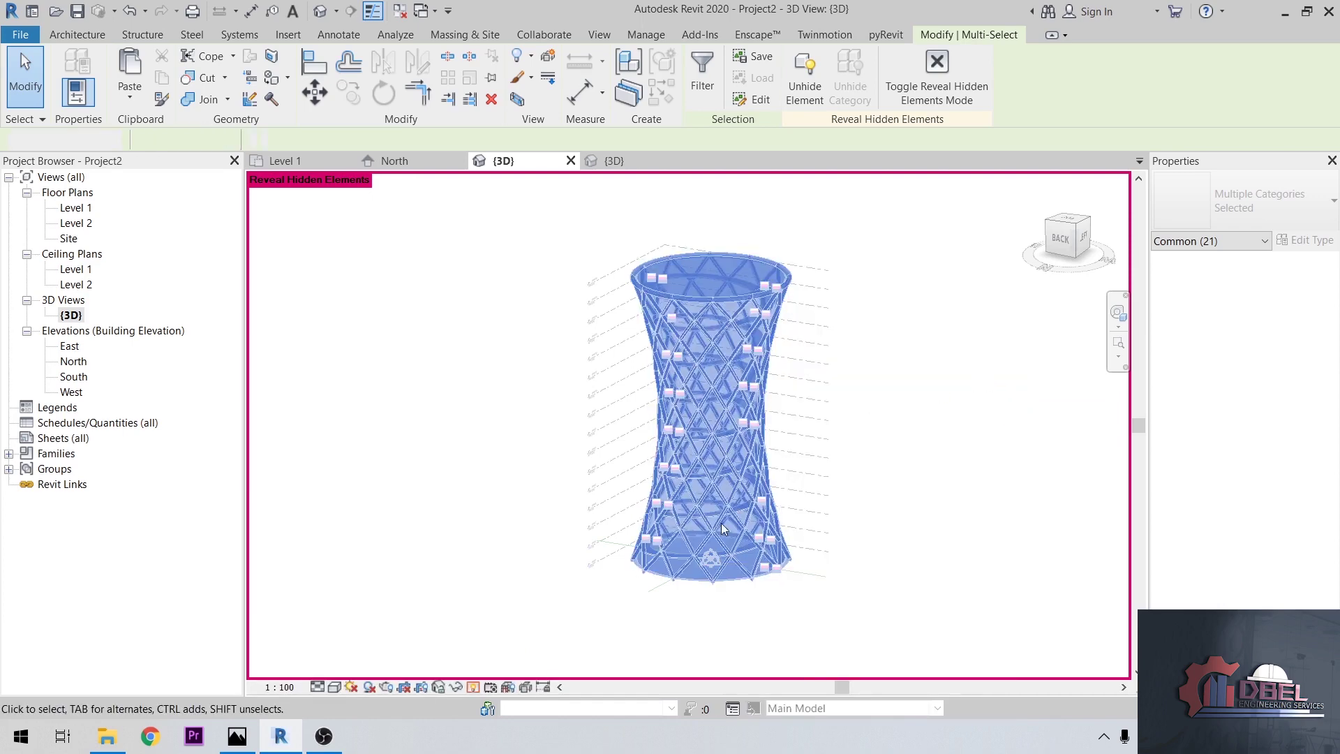
key("Escape")
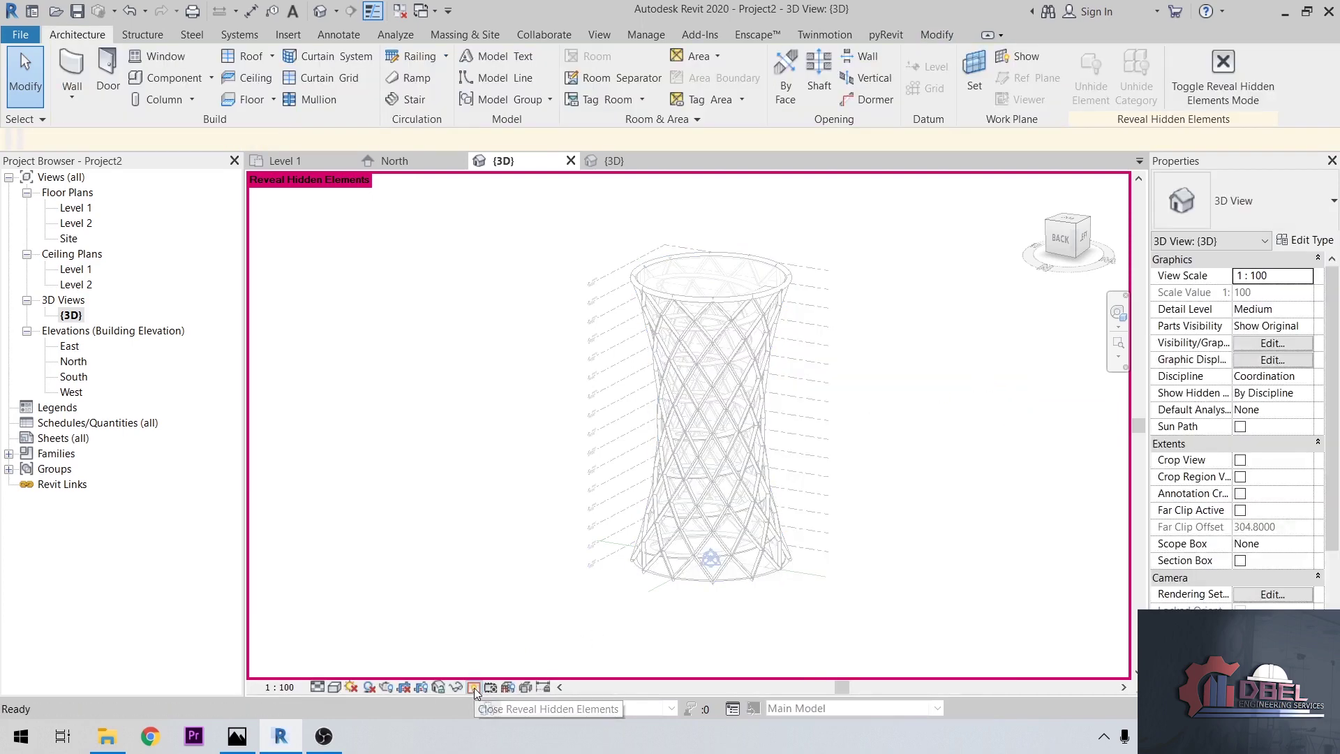
- Turn off Reveal Hidden Elements and hide the Mass 2 hyperboloid in the view
left_click(475, 688)
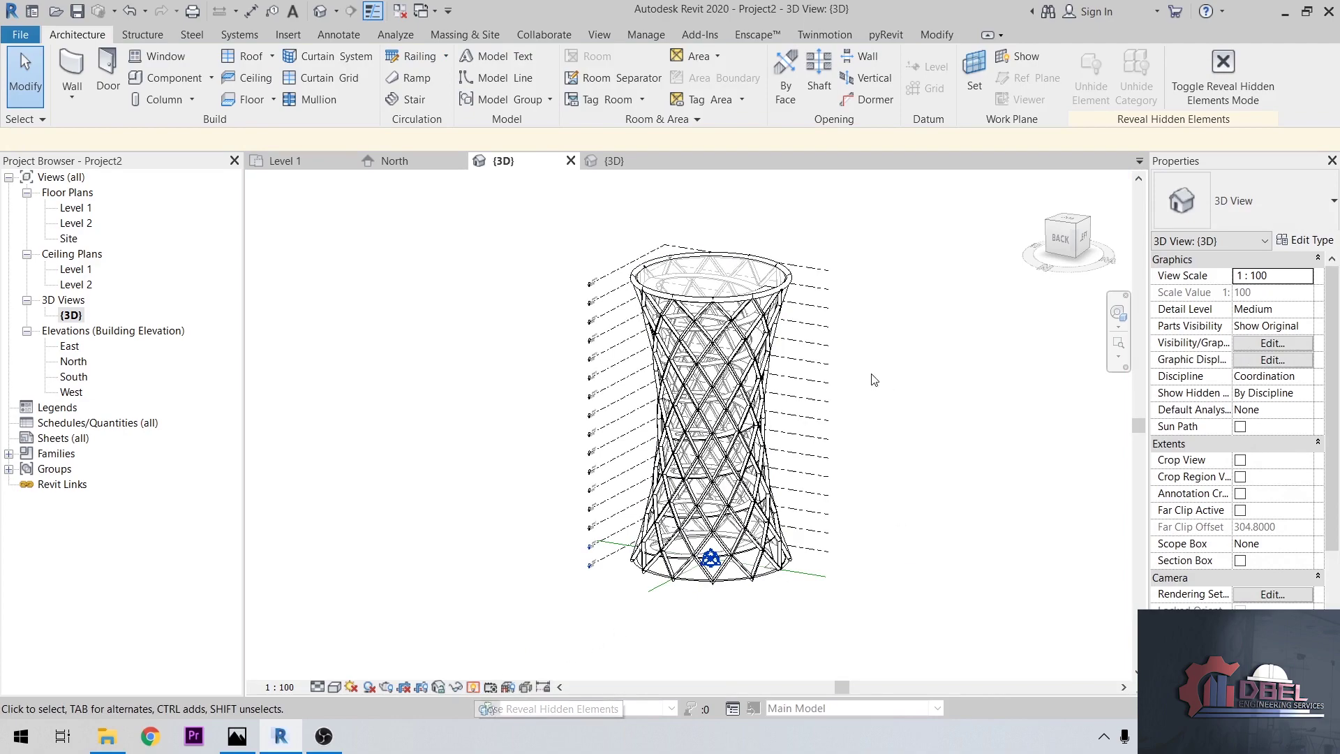
scroll(838, 523, "up", 5)
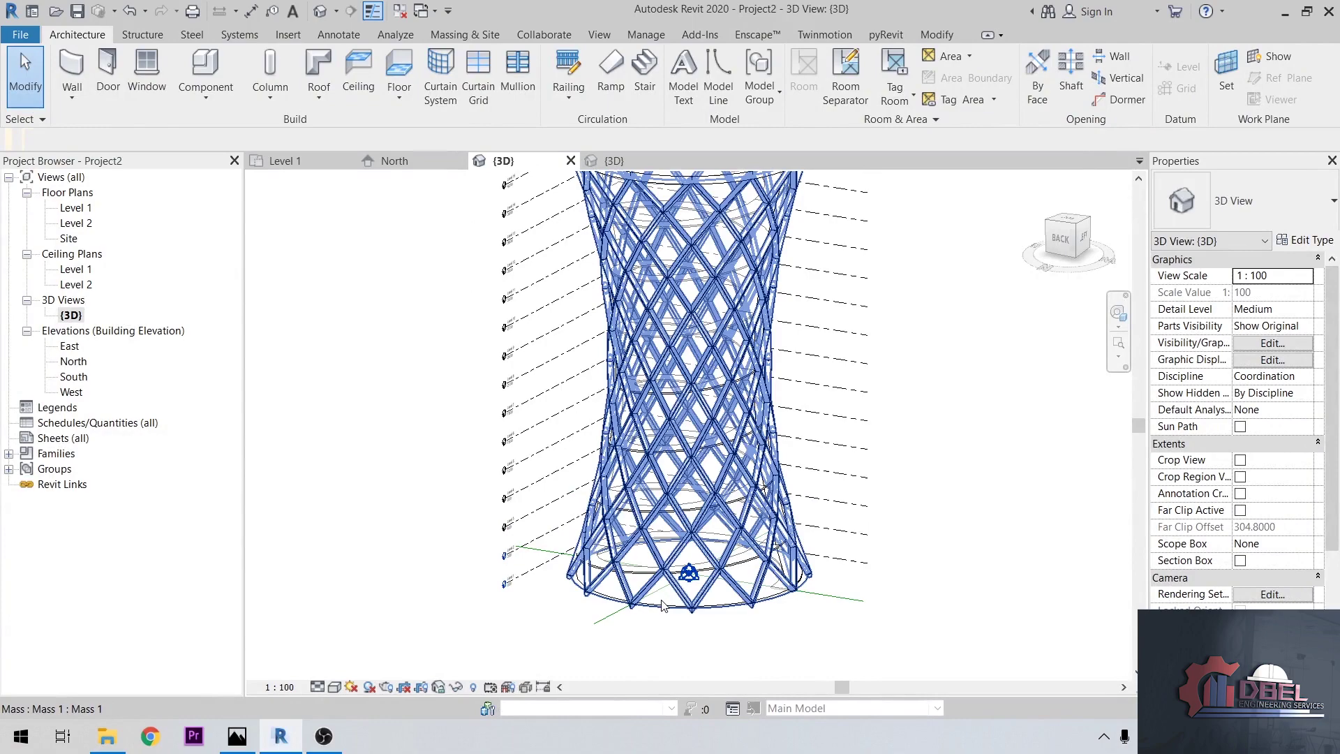
scroll(665, 606, "up", 1)
scroll(664, 606, "up", 4)
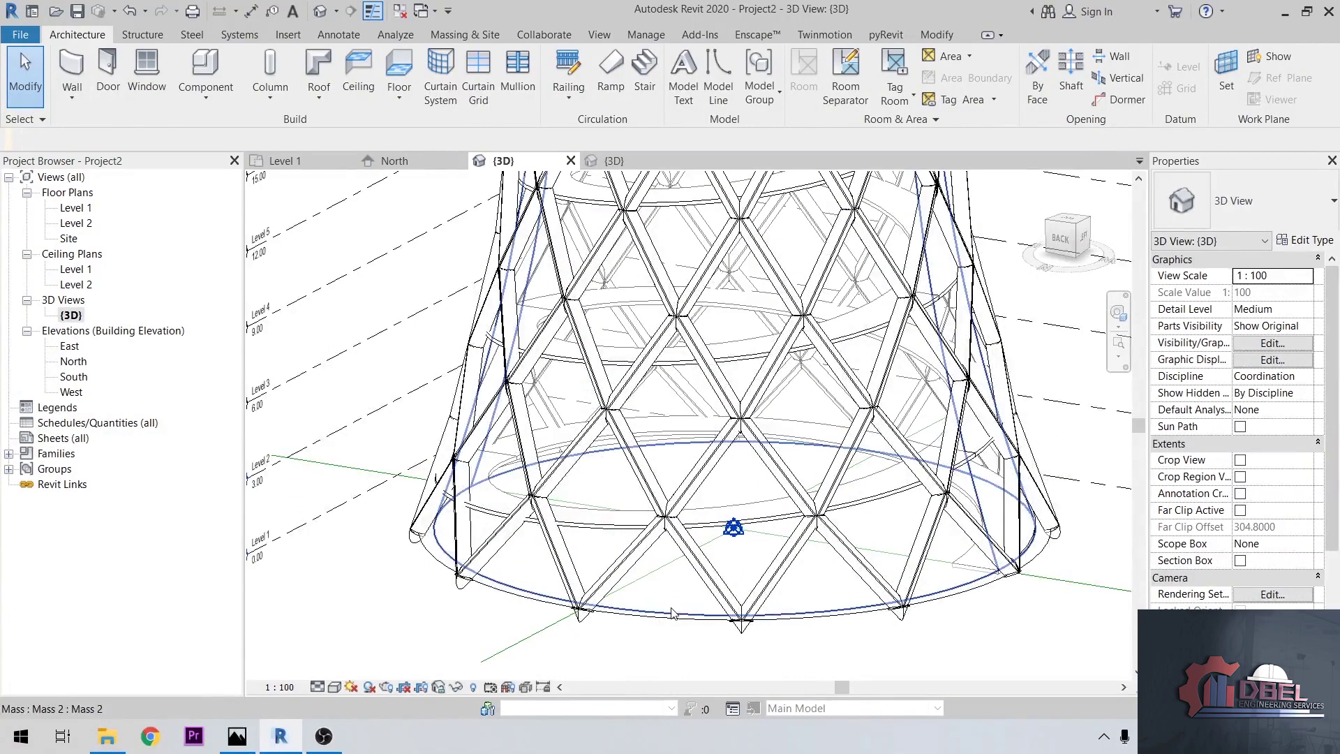
left_click(672, 613)
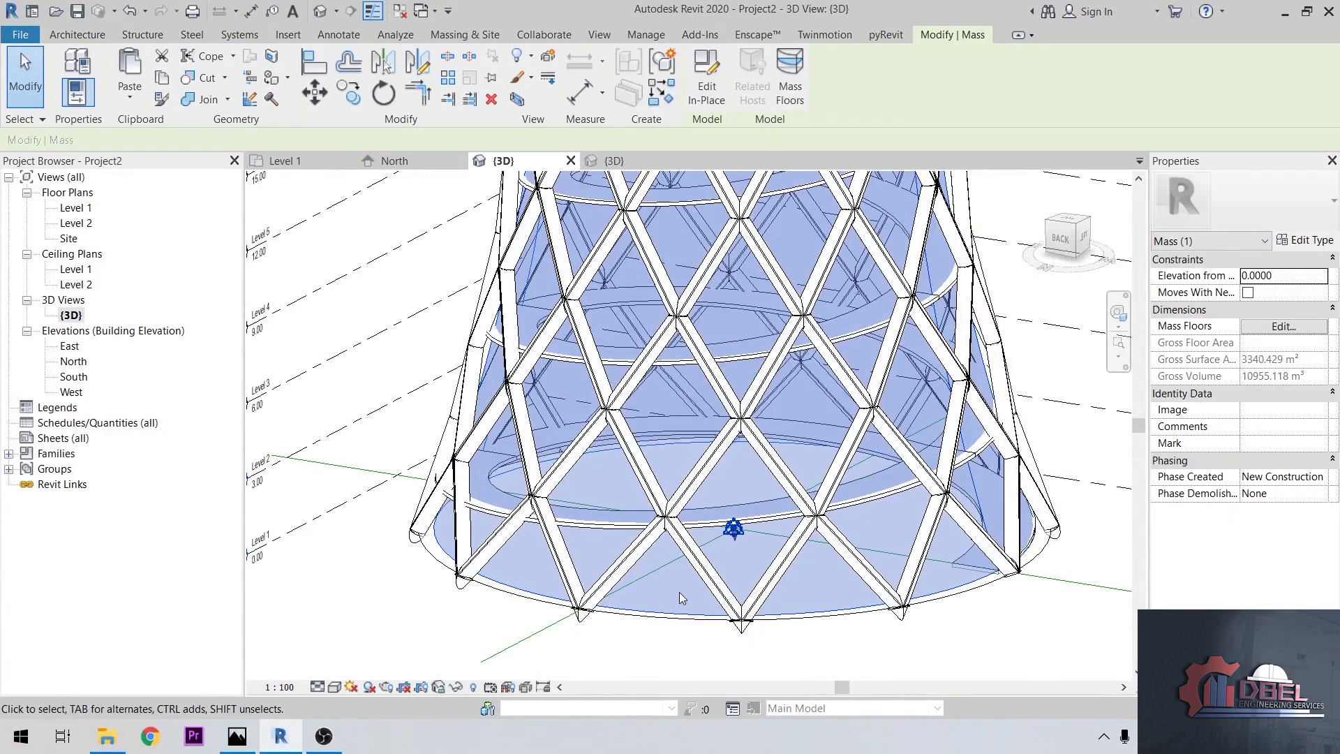
right_click(680, 590)
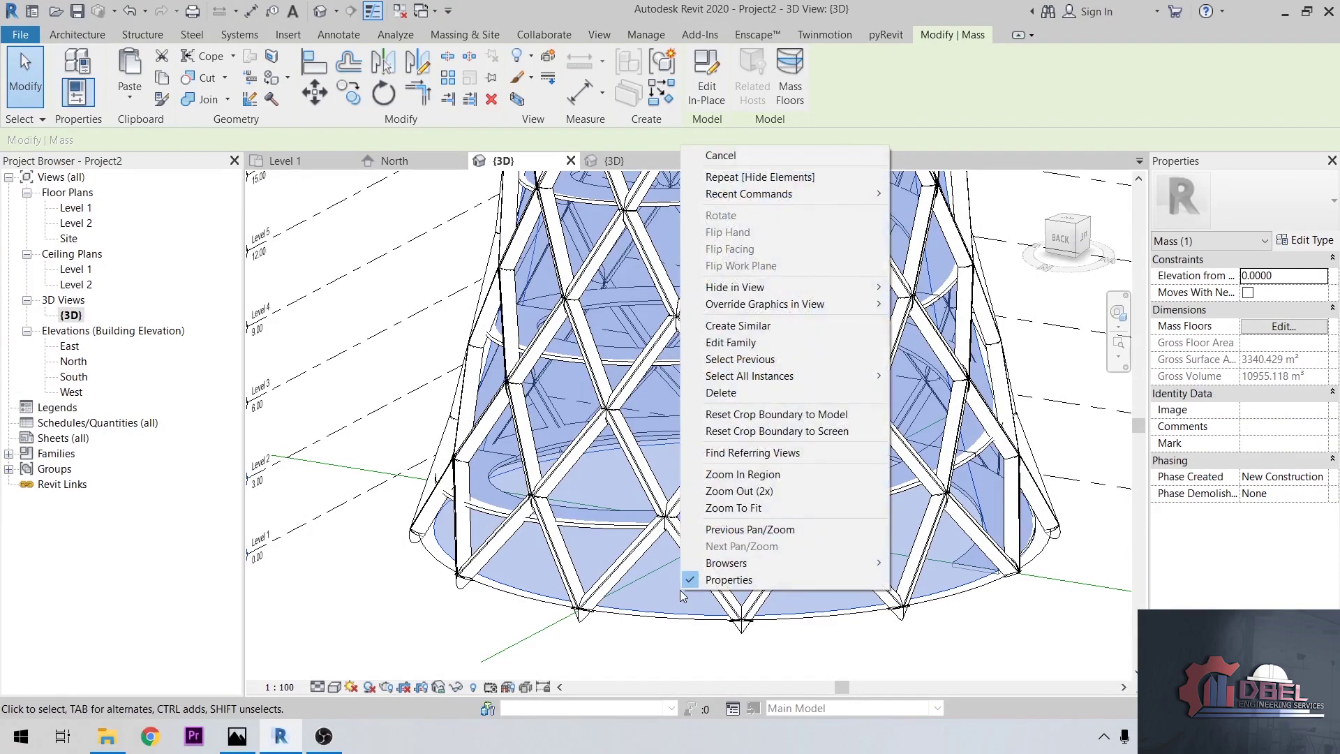
mouse_move(810, 280)
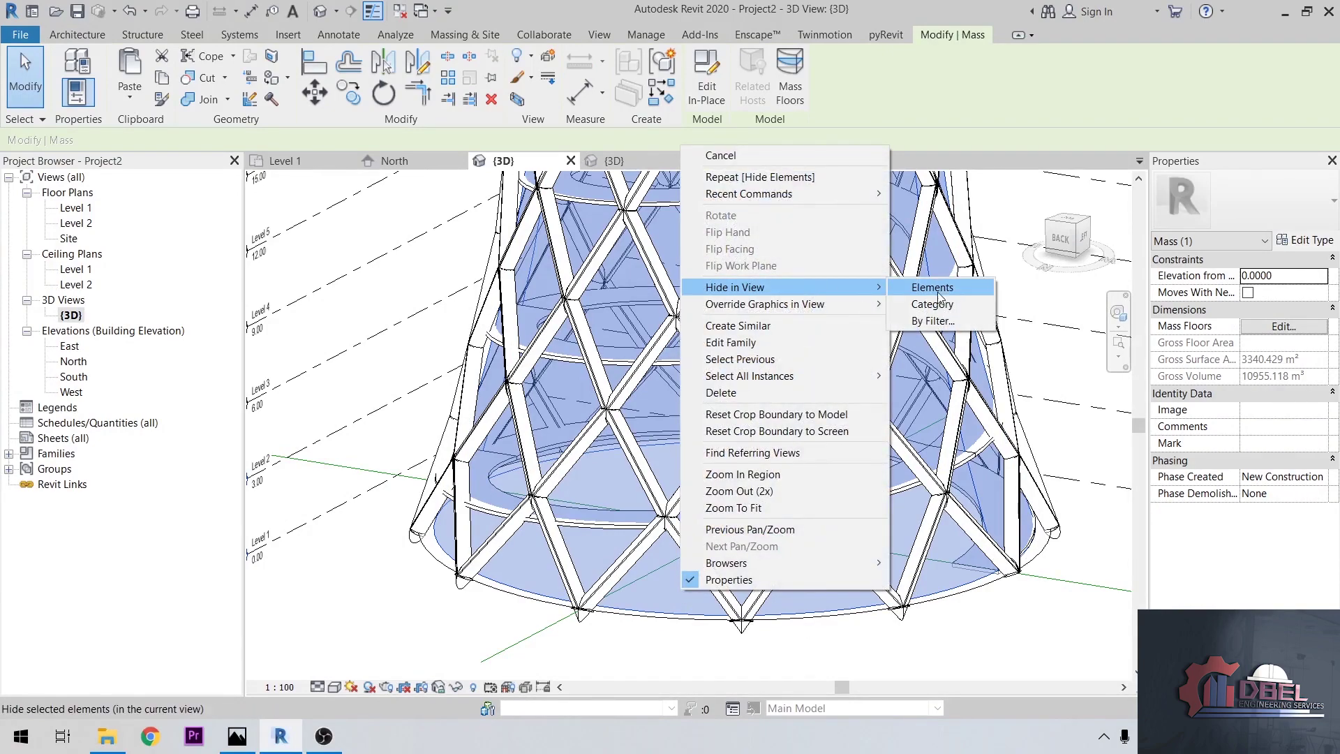
left_click(946, 292)
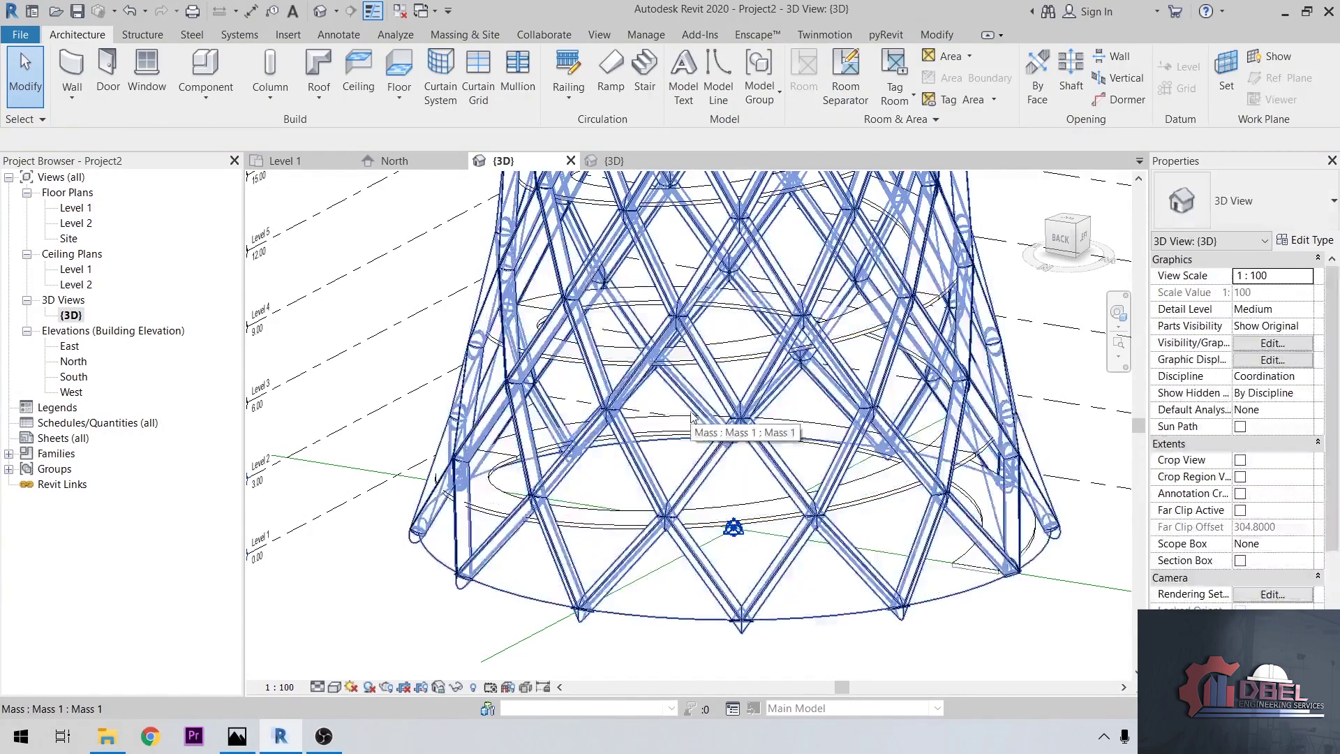
scroll(680, 489, "down", 4)
scroll(682, 493, "down", 6)
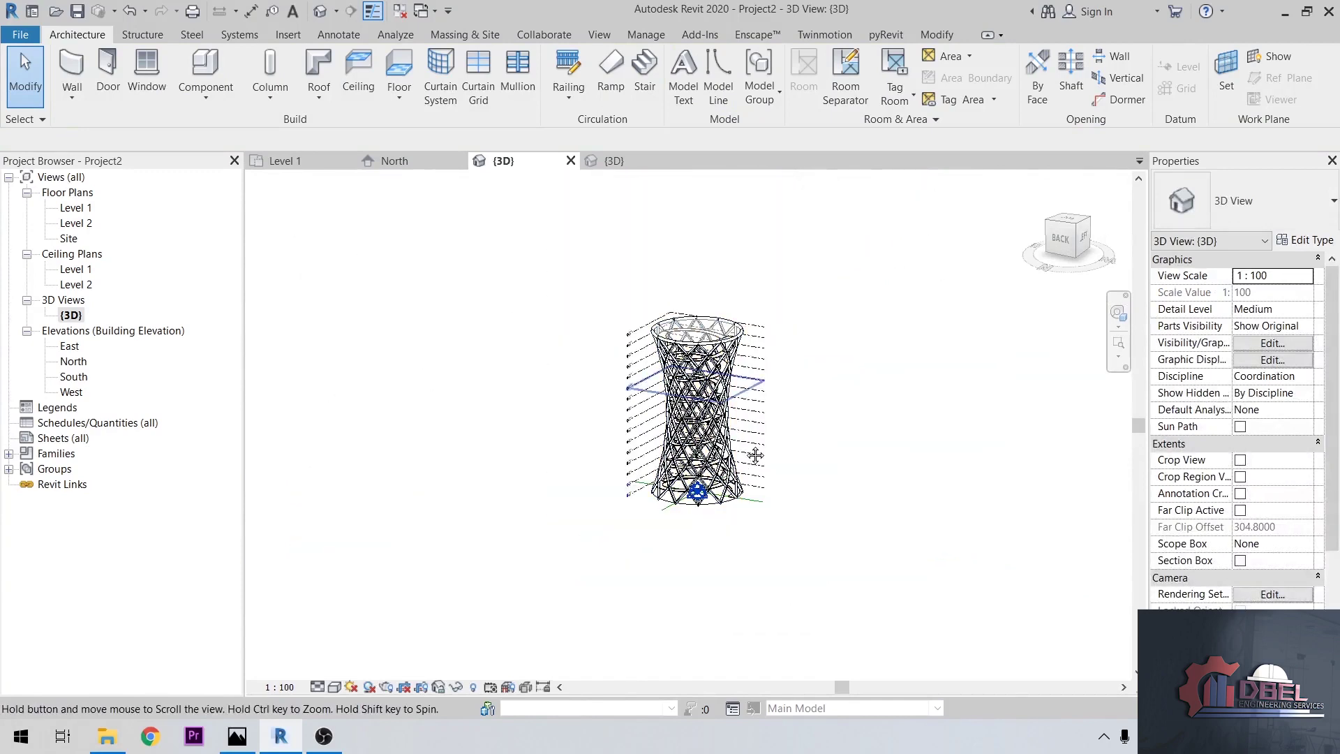
- Orbit, zoom and pan to frame the diagrid tower in a straight side view, base to top
scroll(698, 412, "up", 5)
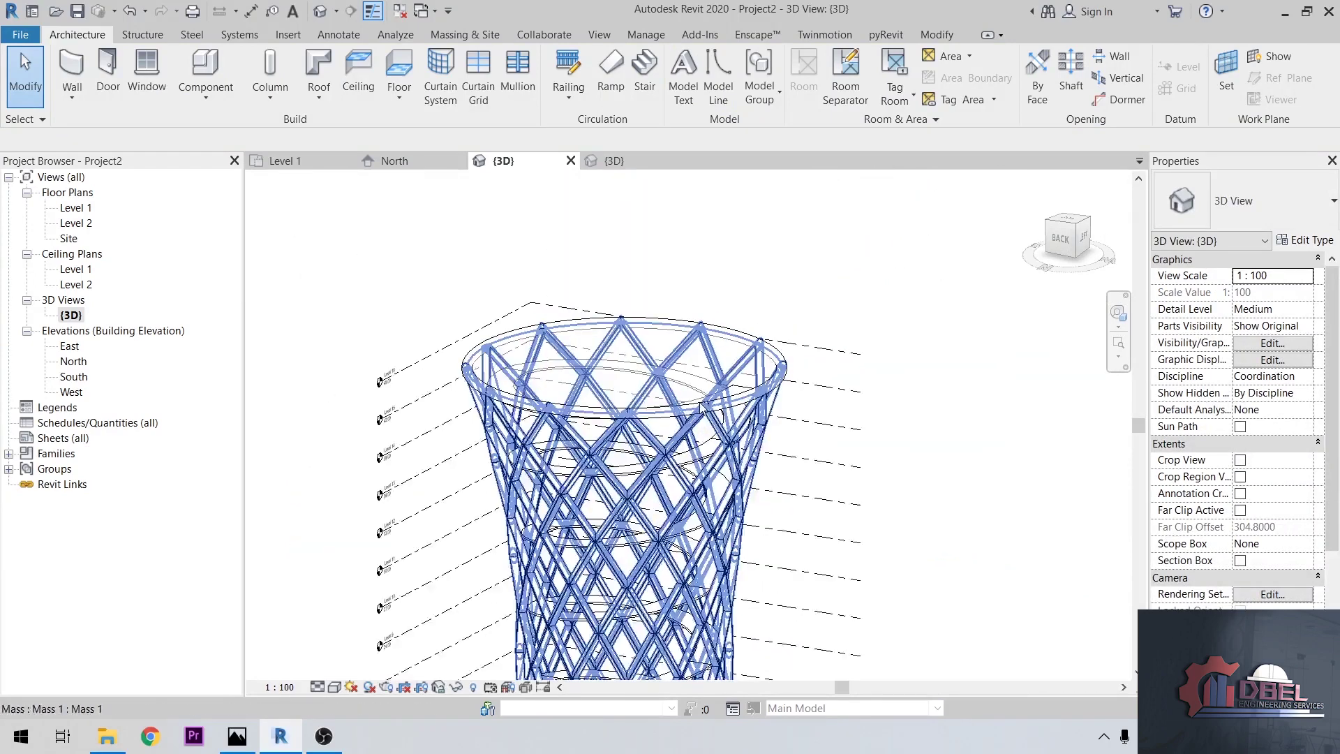
left_click(1122, 321)
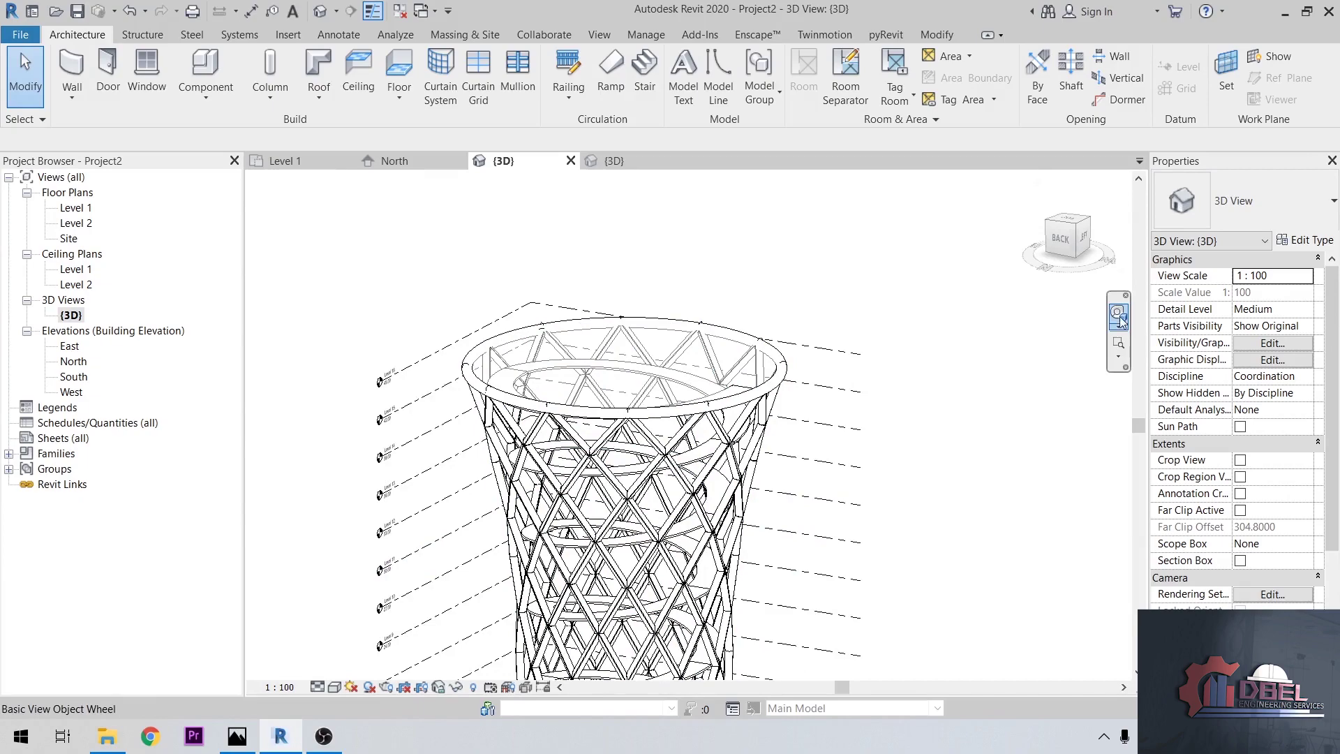
left_click_drag(873, 404, 883, 350)
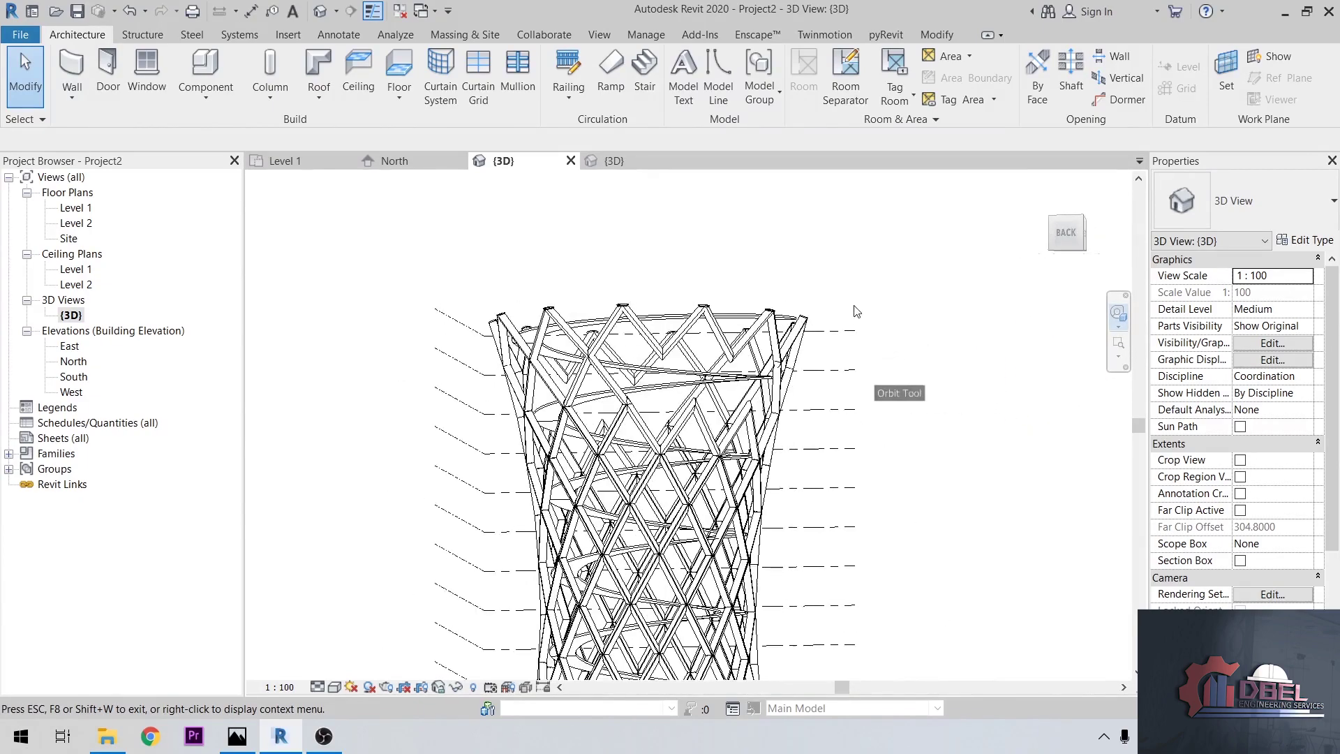
scroll(883, 350, "down", 5)
key("Escape")
scroll(814, 486, "up", 3)
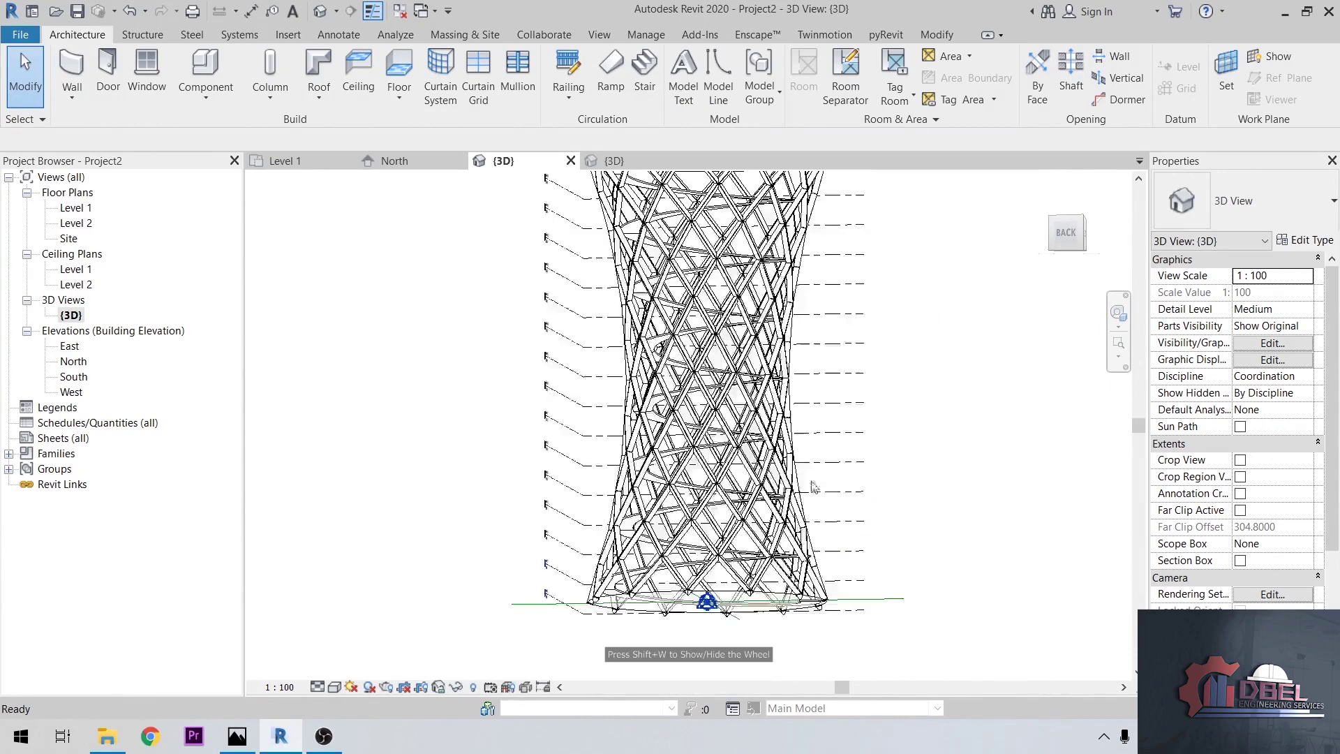
scroll(840, 469, "down", 3)
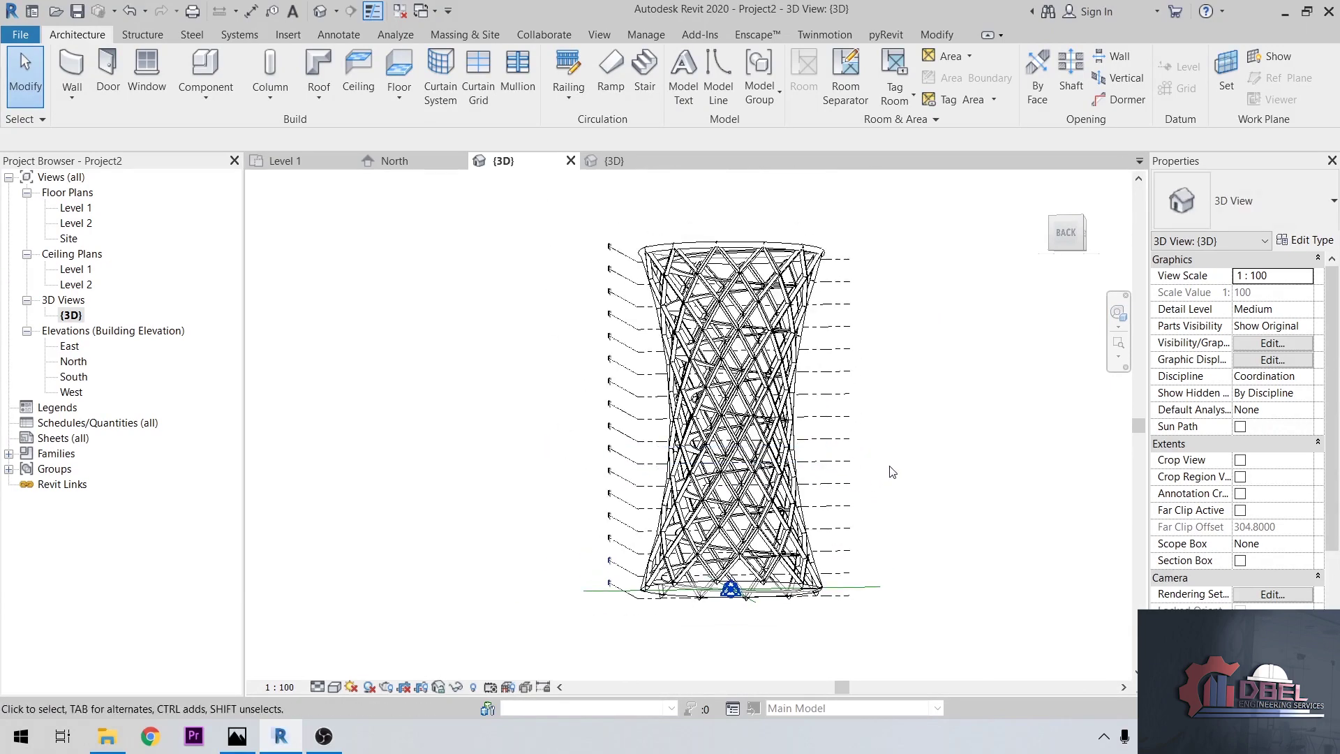
scroll(893, 472, "up", 1)
middle_click_drag(893, 472, 915, 496)
scroll(906, 494, "up", 1)
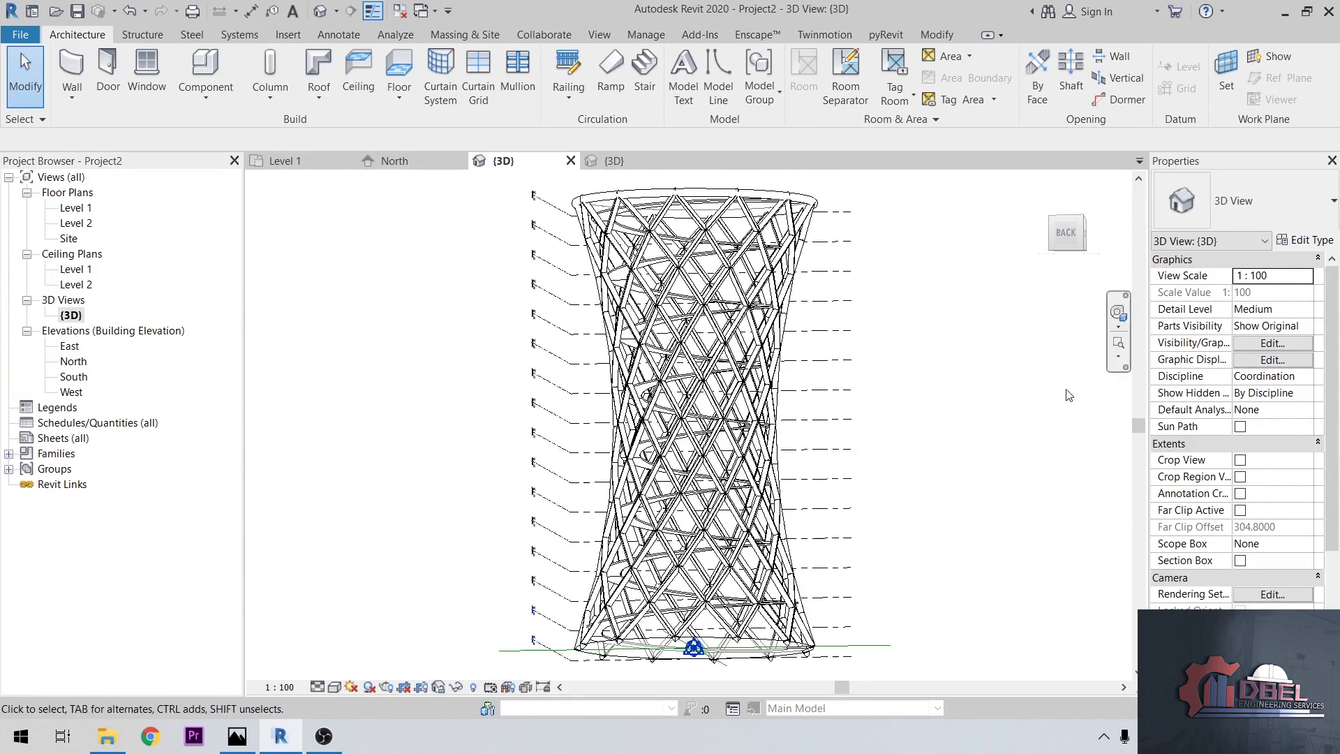
left_click(1121, 313)
left_click_drag(1089, 349, 1039, 413)
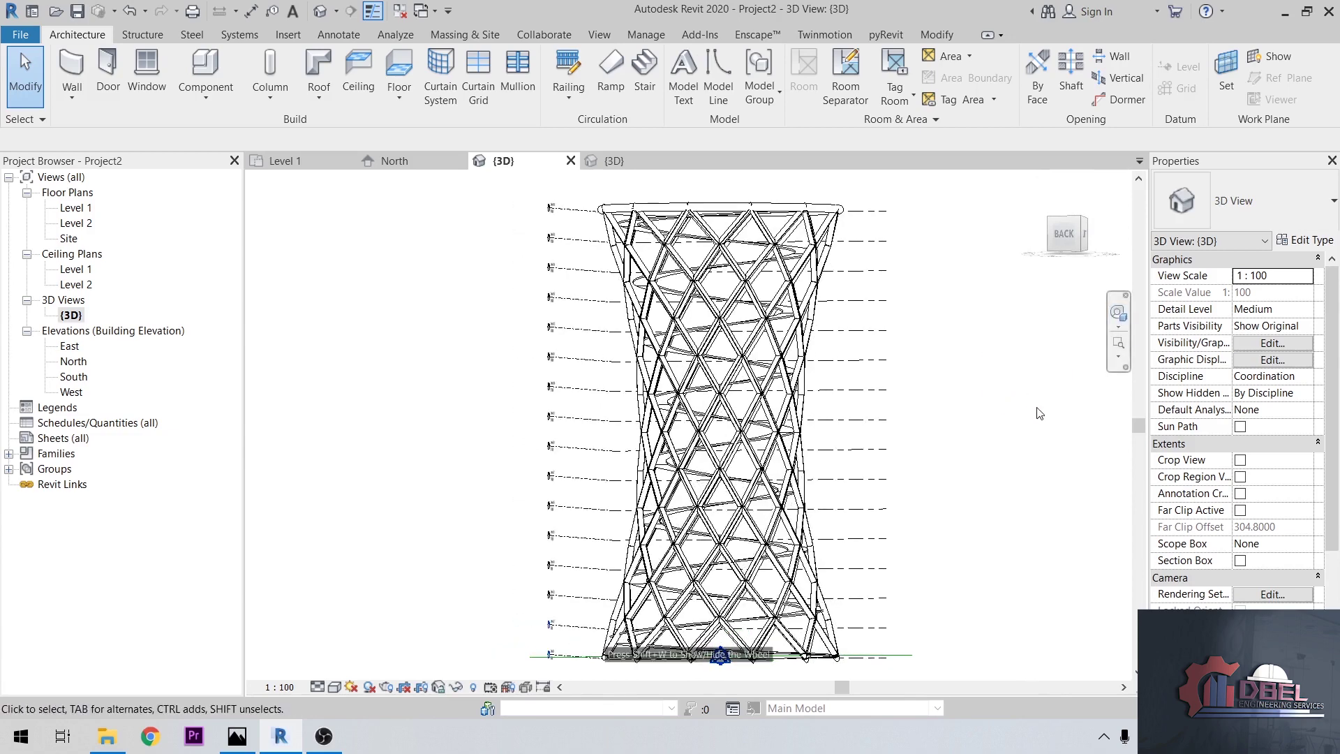